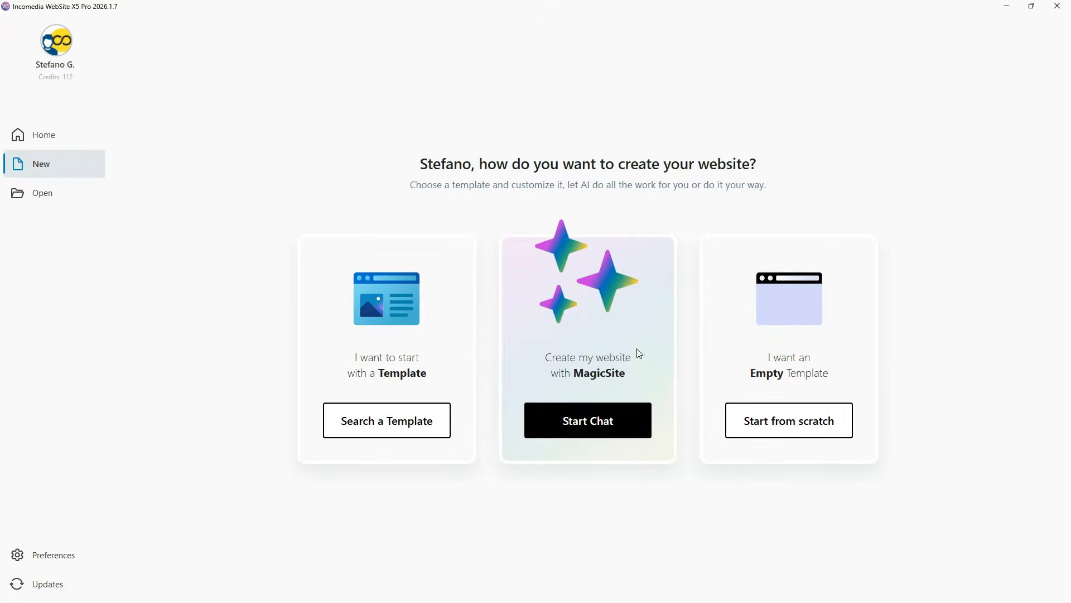
Choose to start the new website from a ready-made template
mouse_move(572, 436)
click(397, 430)
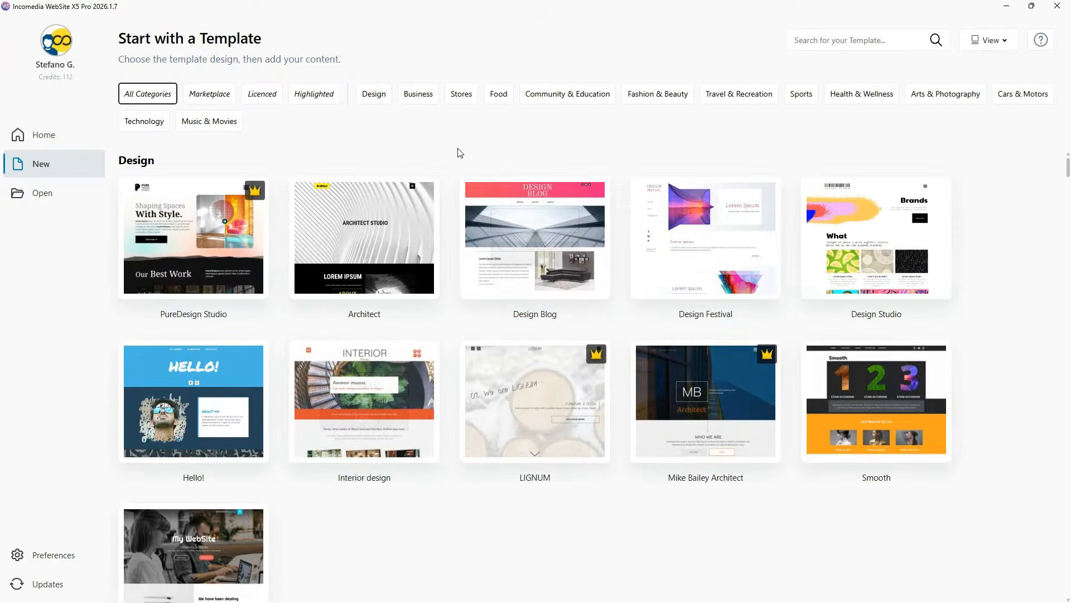
Browse the gallery of all template categories, examining the available Design and Business layouts
mouse_move(669, 227)
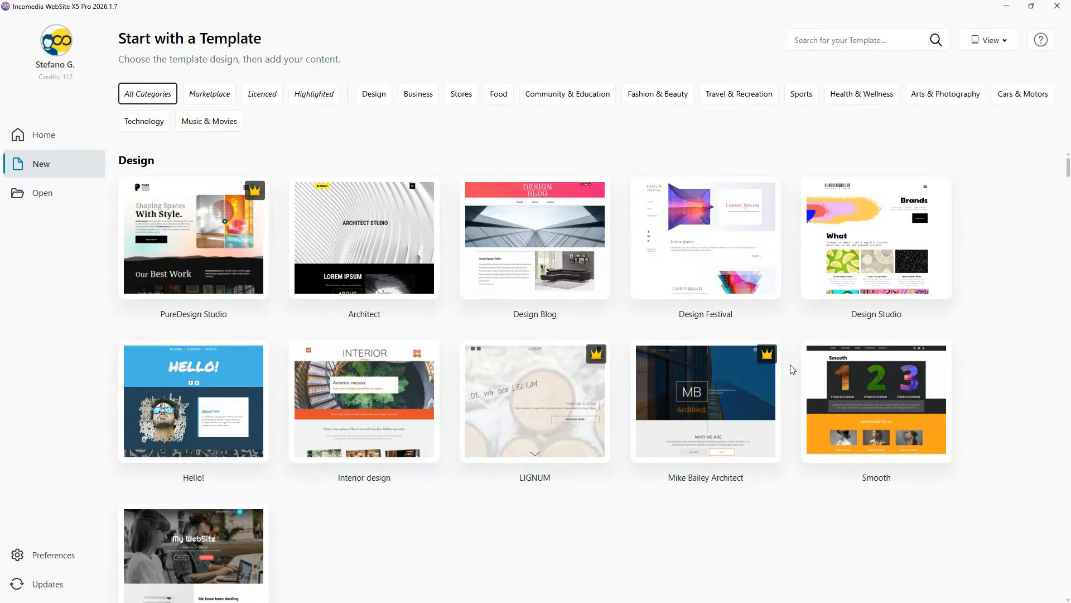
mouse_move(542, 230)
mouse_move(670, 173)
scroll(536, 378, down, 15)
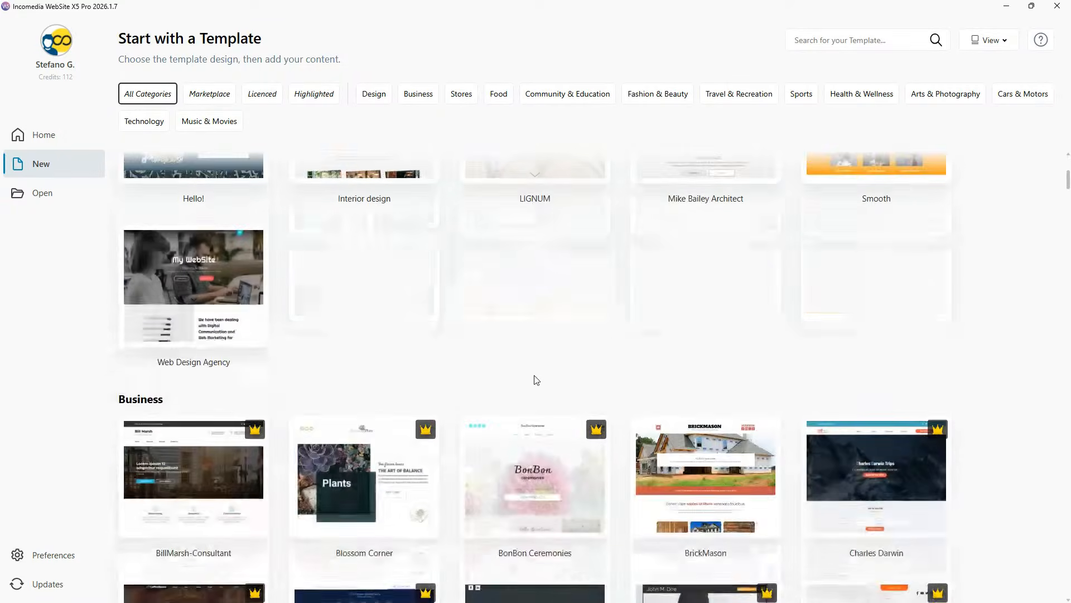
scroll(578, 360, down, 12)
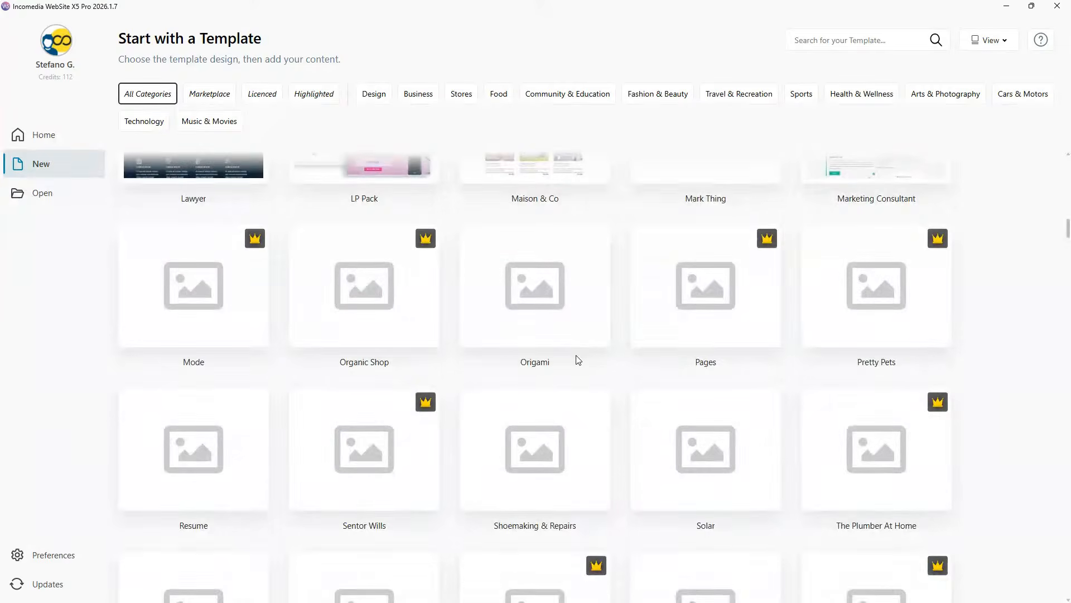
scroll(579, 359, up, 15)
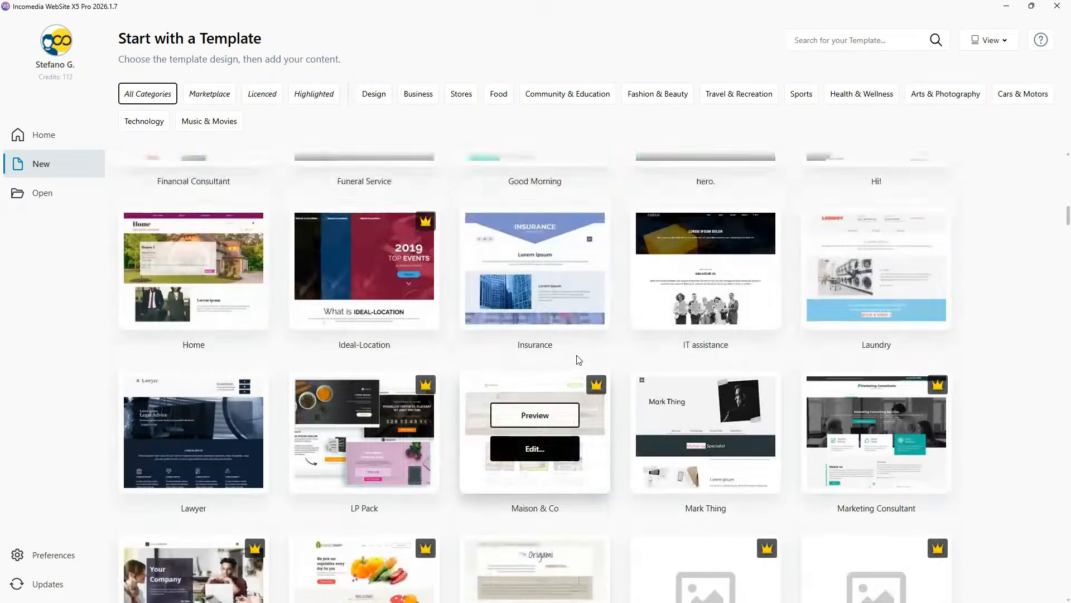
scroll(578, 362, up, 3)
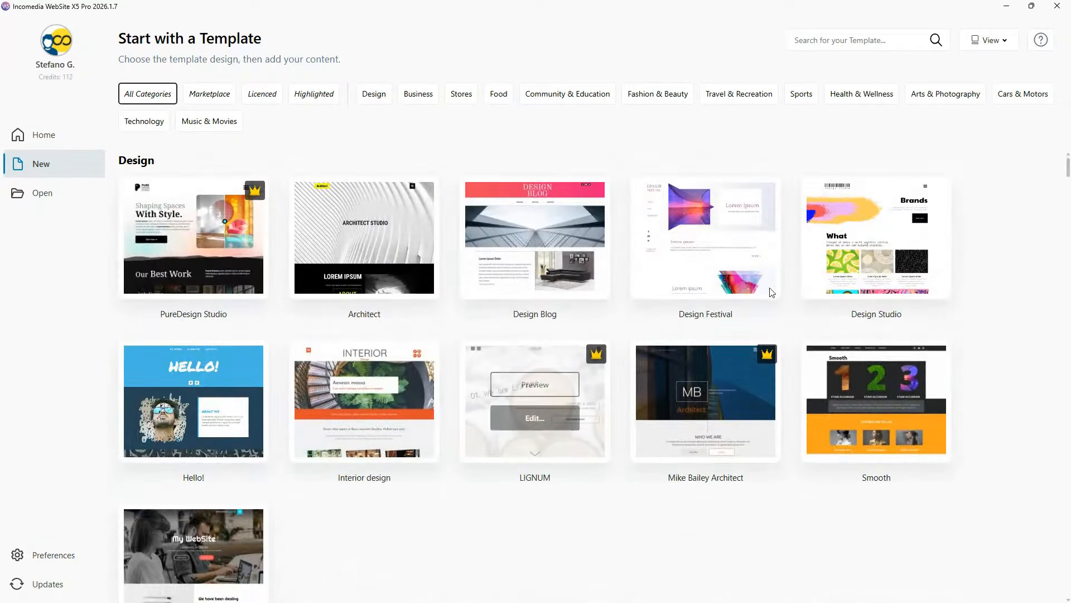
mouse_move(354, 228)
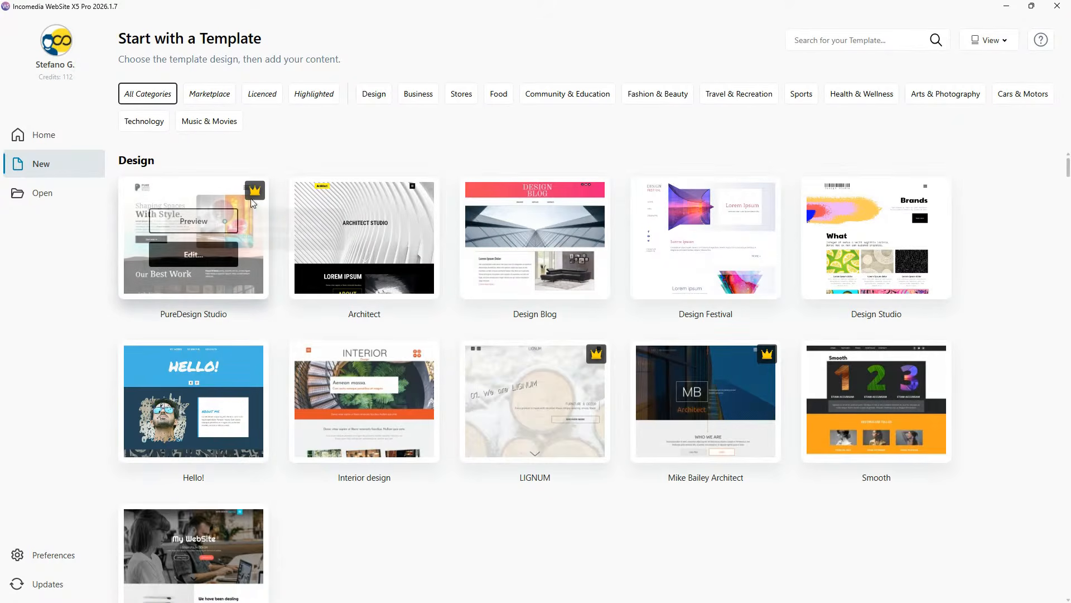
mouse_move(252, 177)
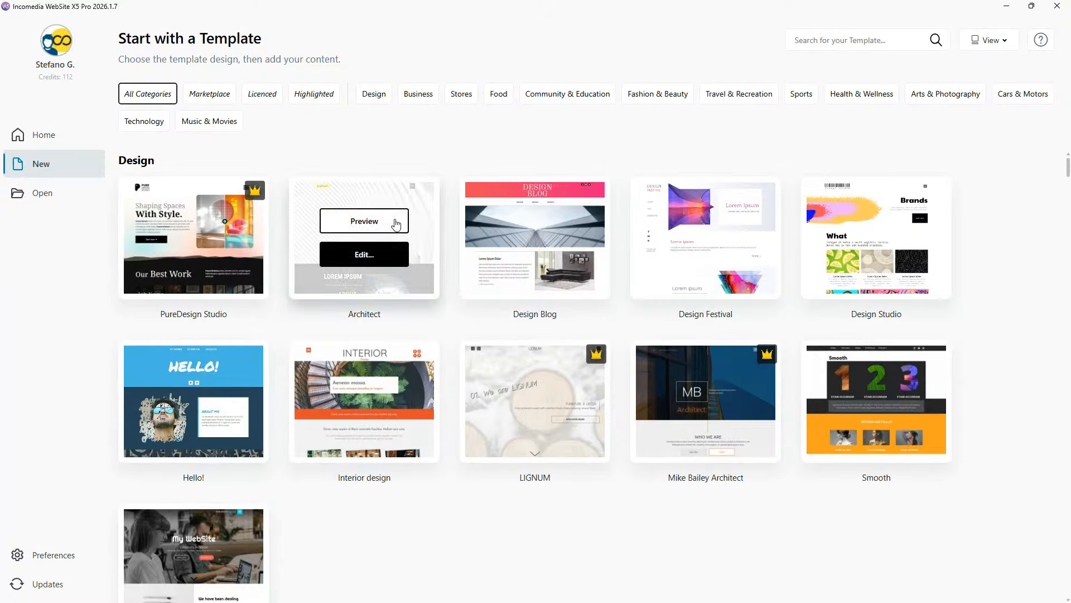
mouse_move(610, 223)
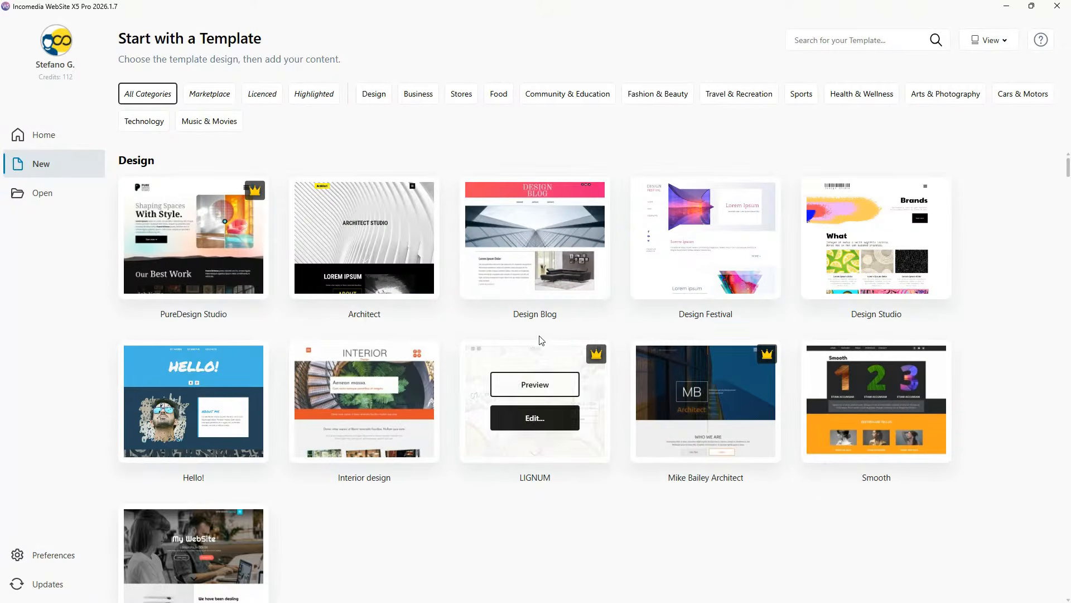
mouse_move(697, 245)
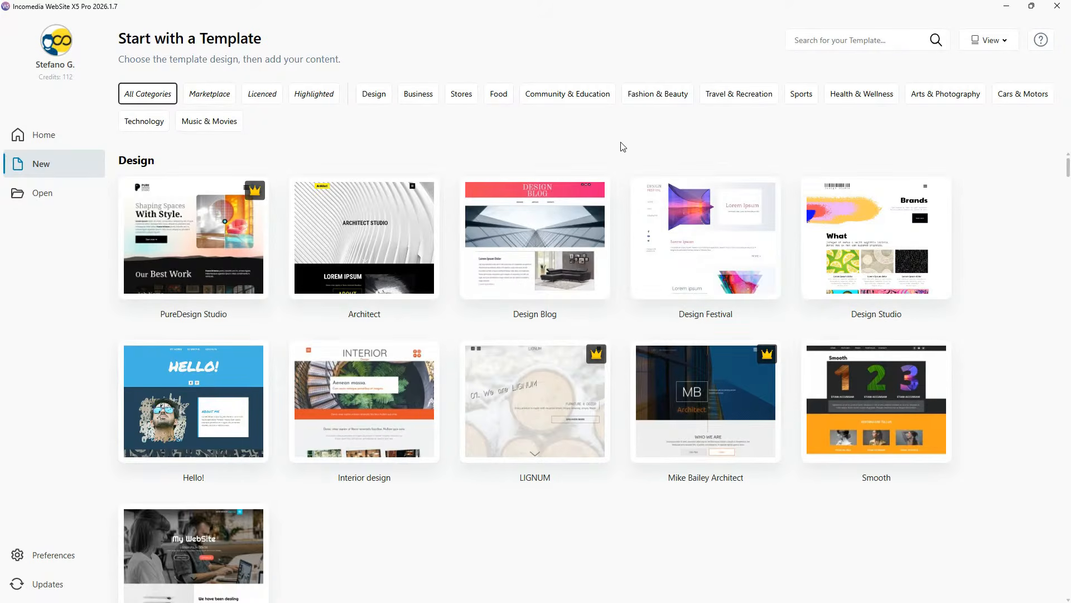
scroll(610, 289, down, 12)
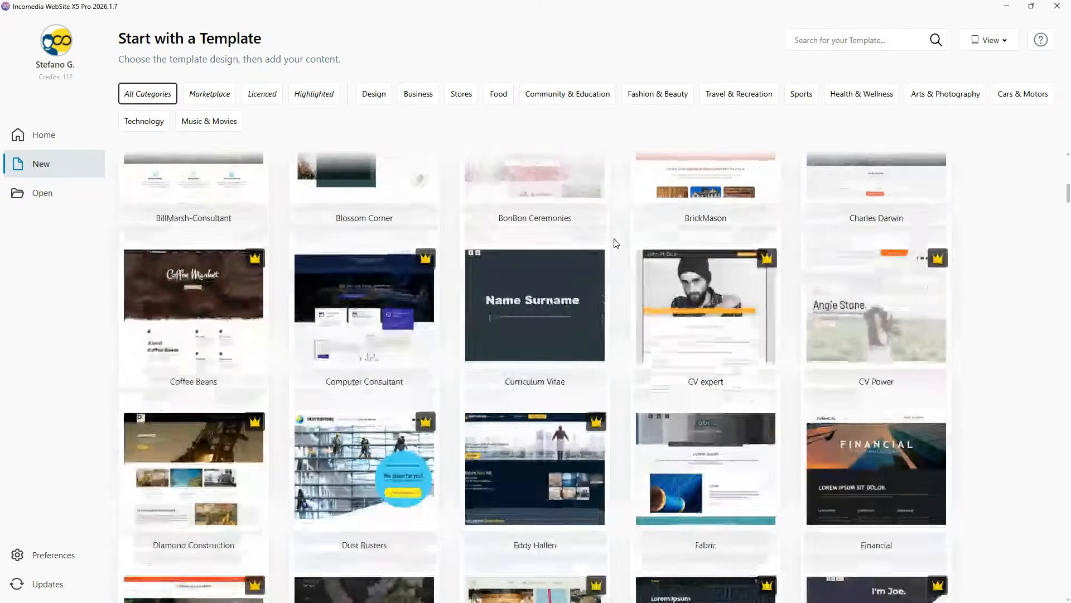
scroll(619, 244, down, 4)
scroll(707, 275, up, 16)
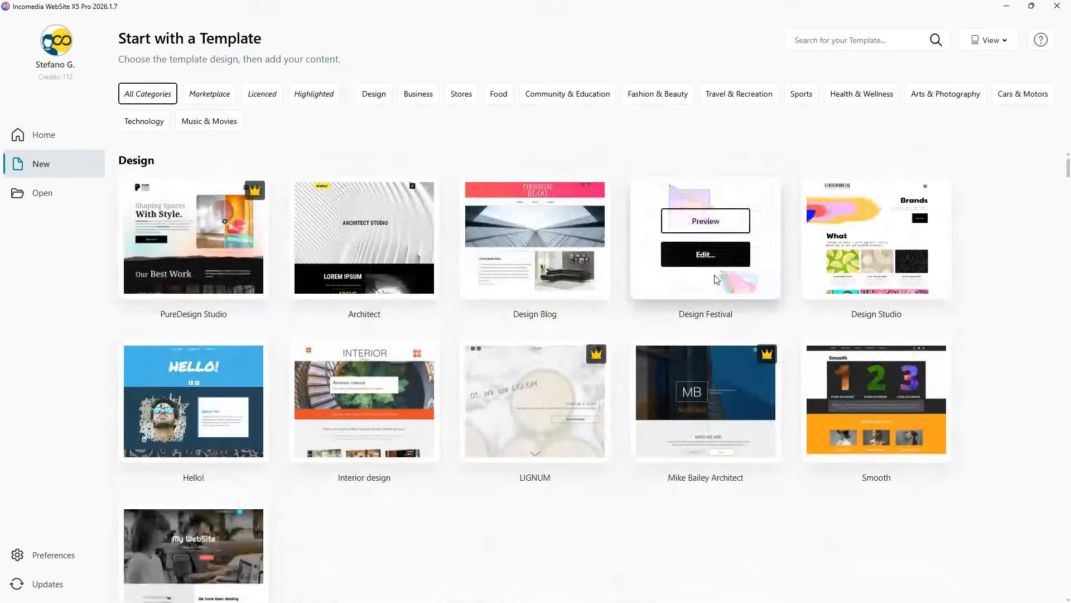
Search the templates for "smo" and open the preview of the Smooth template
click(818, 45)
text(smo)
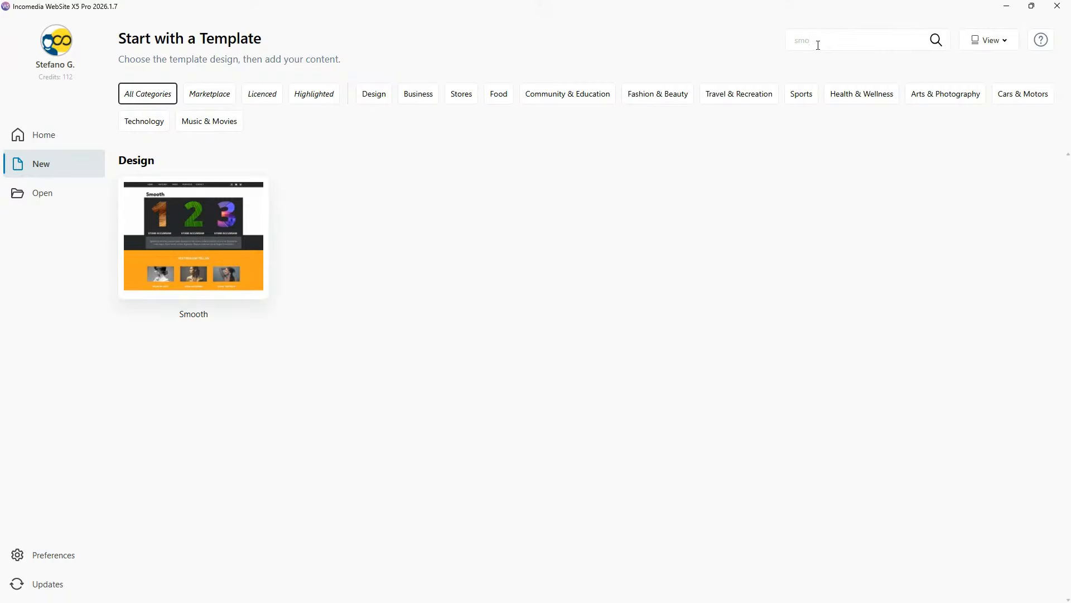
mouse_move(214, 240)
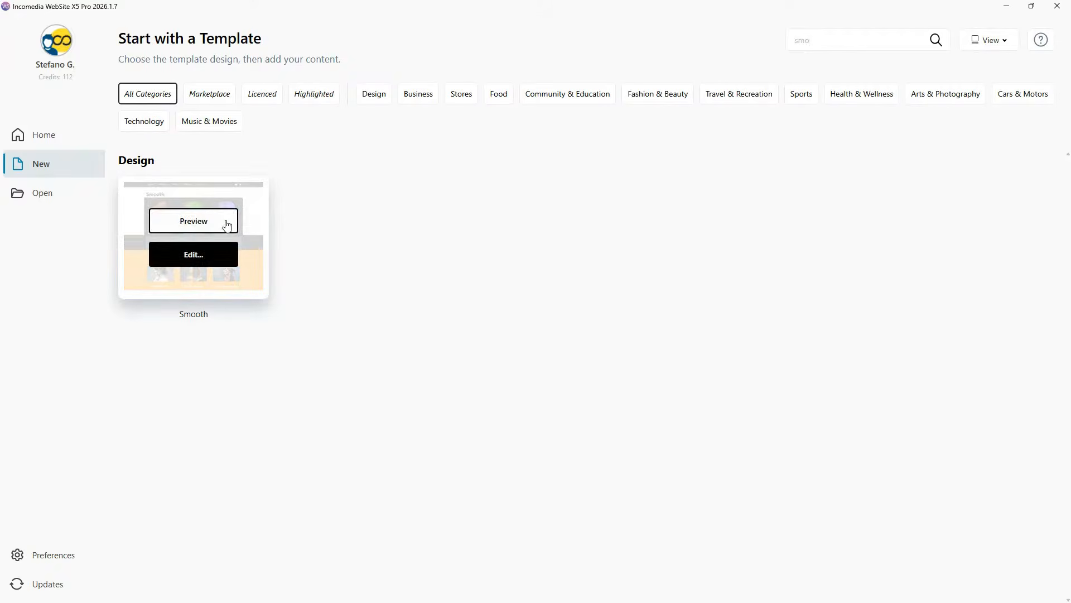
mouse_move(201, 263)
click(203, 227)
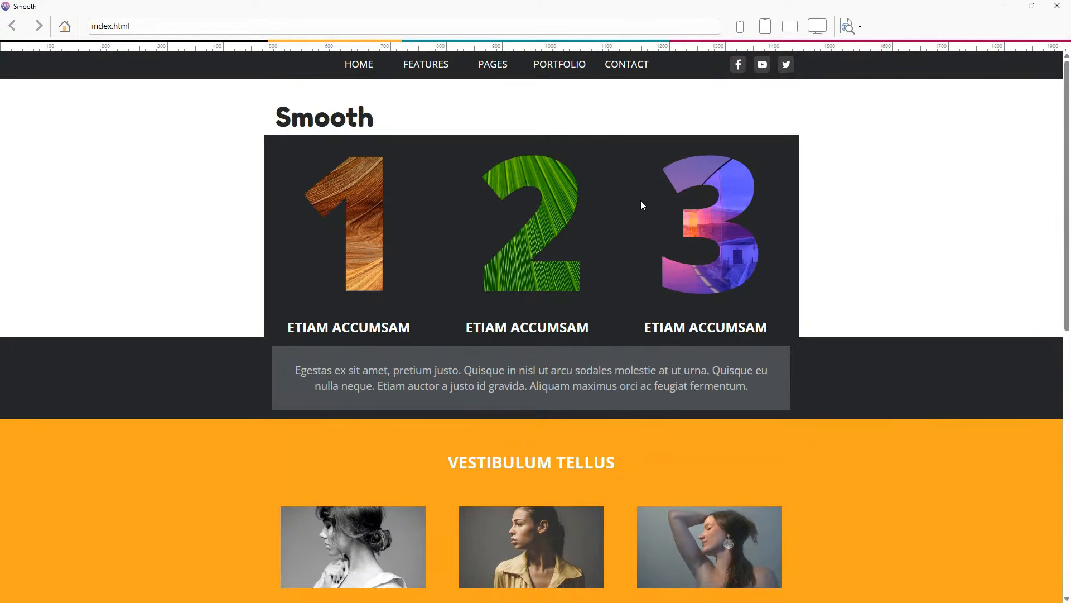
Examine the Smooth preview's home page, the full Portfolio page and the entries under Pages
scroll(640, 202, down, 5)
scroll(713, 265, down, 4)
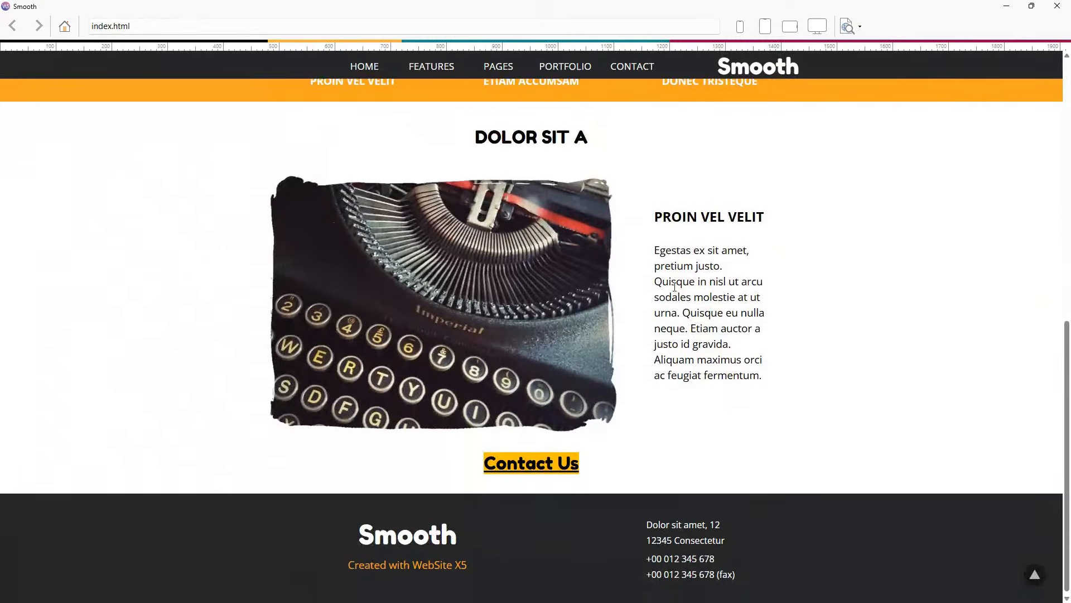
scroll(699, 367, up, 9)
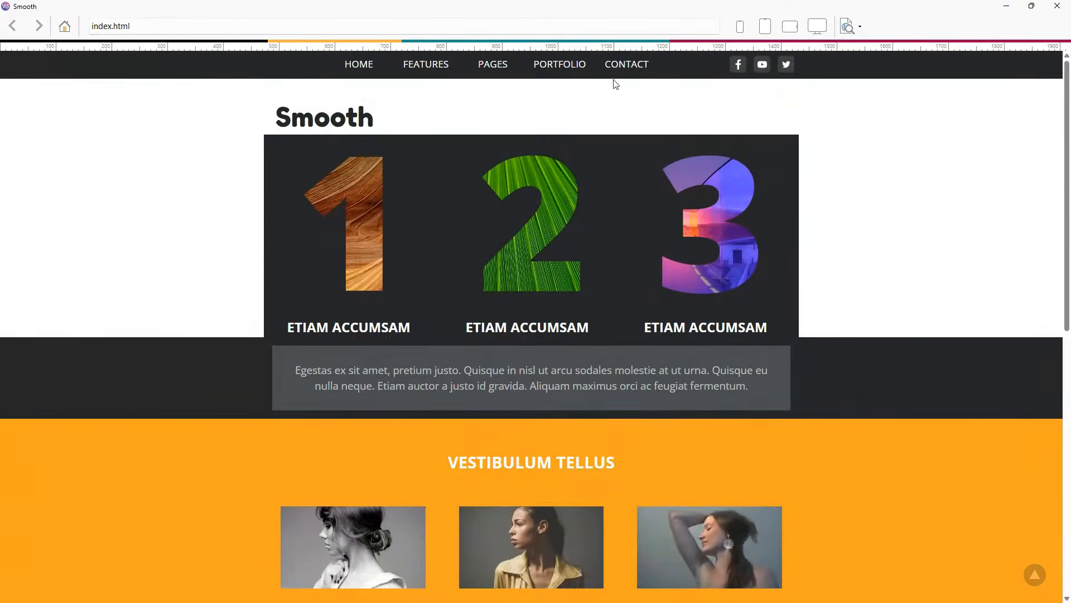
click(633, 66)
click(565, 73)
scroll(546, 236, down, 2)
scroll(555, 237, up, 2)
mouse_move(498, 67)
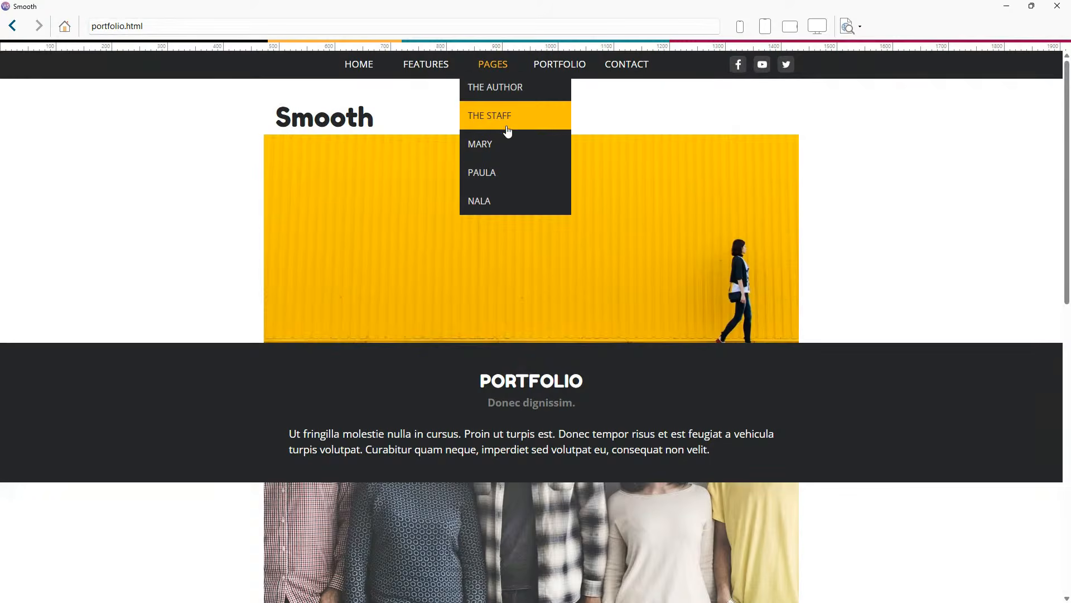
scroll(816, 170, down, 10)
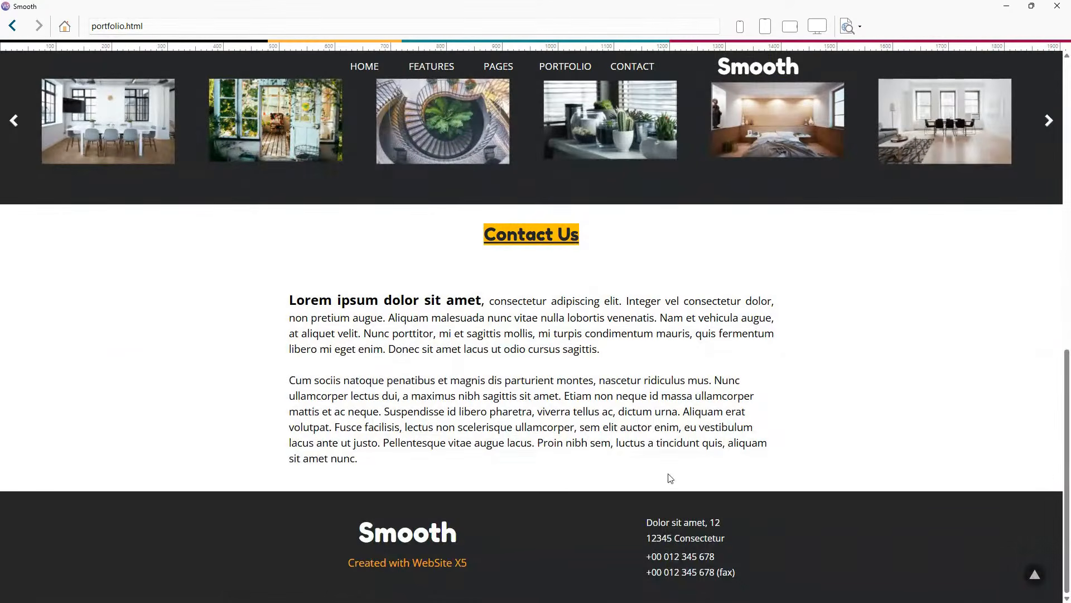
scroll(679, 487, up, 10)
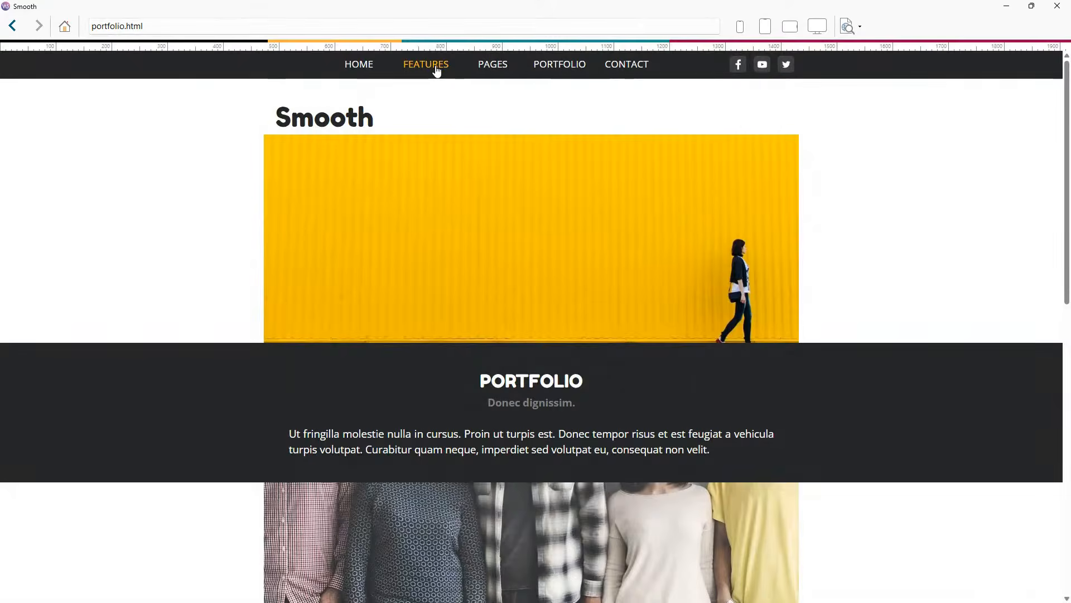
Examine the Features and Contact pages of the Smooth preview, and close the preview
click(421, 66)
click(362, 70)
click(421, 69)
scroll(547, 195, down, 5)
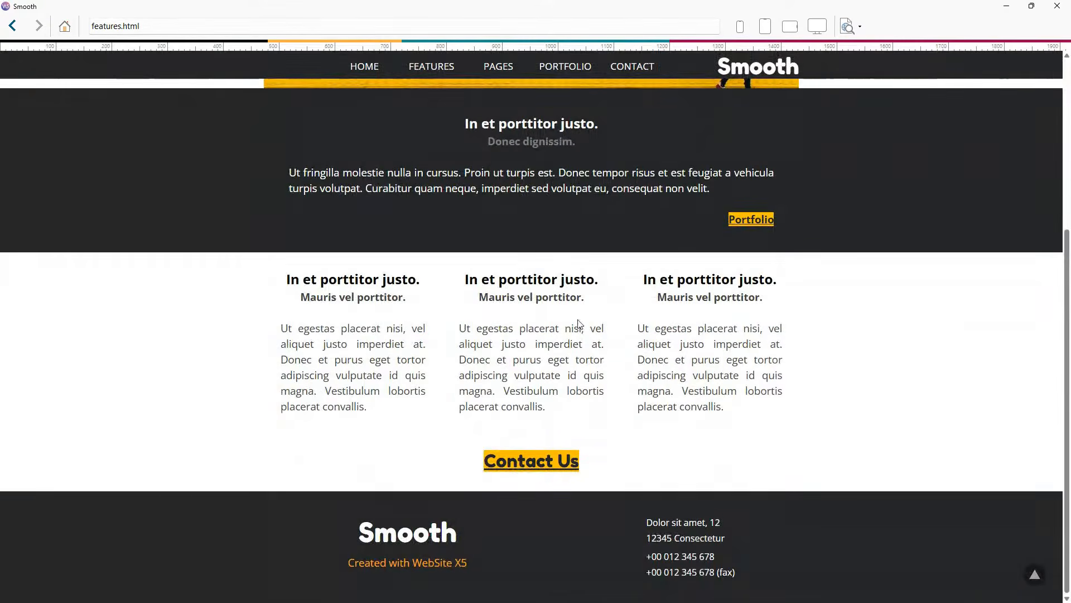
click(563, 459)
scroll(588, 277, down, 3)
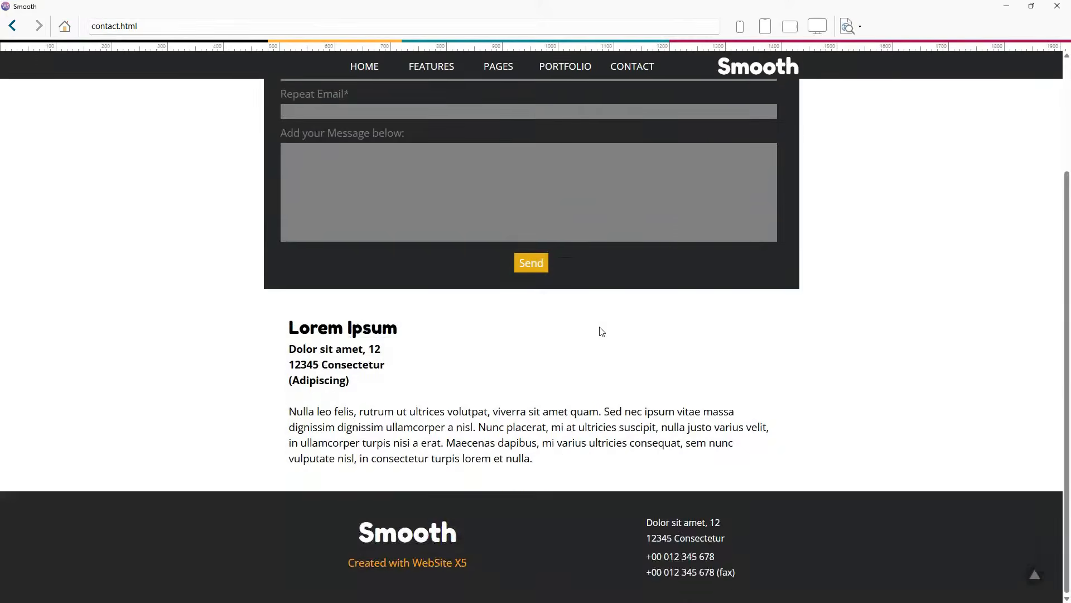
scroll(600, 337, up, 3)
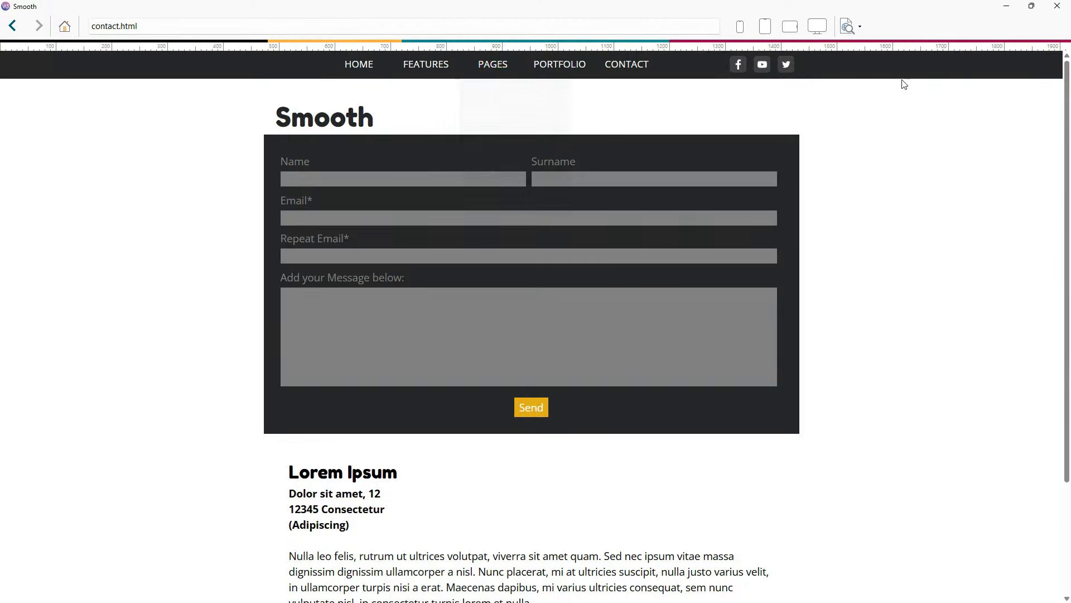
click(1052, 16)
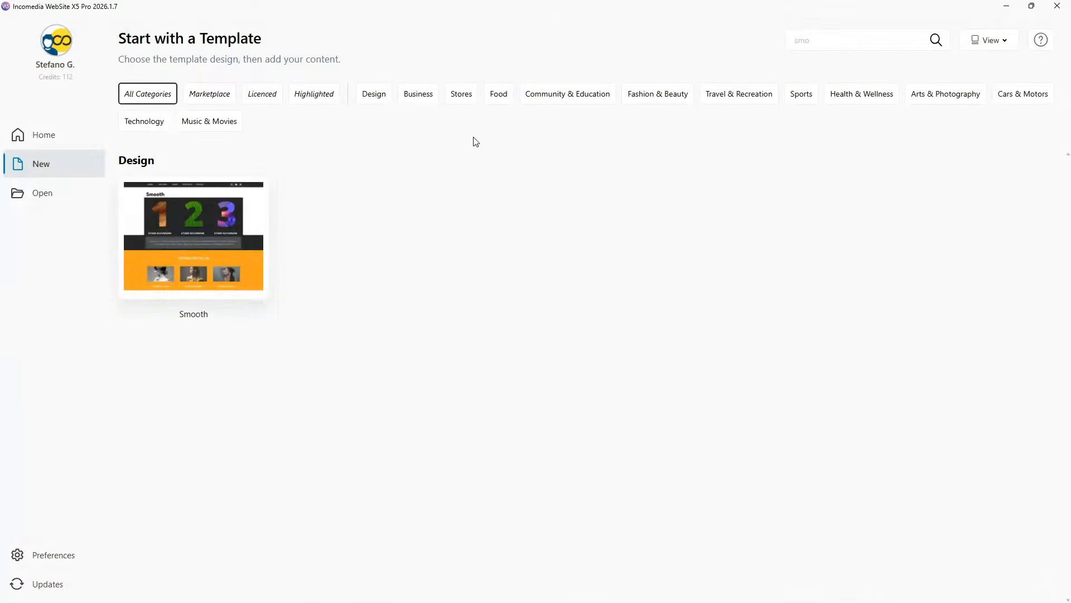
click(225, 221)
click(1057, 7)
Start a new project from the Smooth template and open its General Information settings
mouse_move(159, 269)
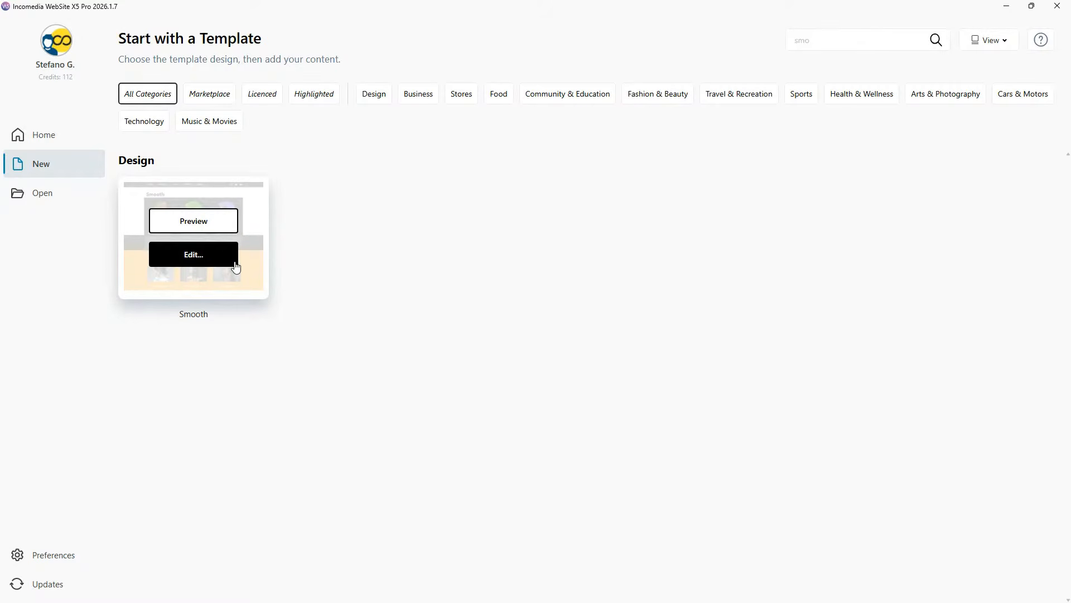
mouse_move(268, 258)
click(190, 260)
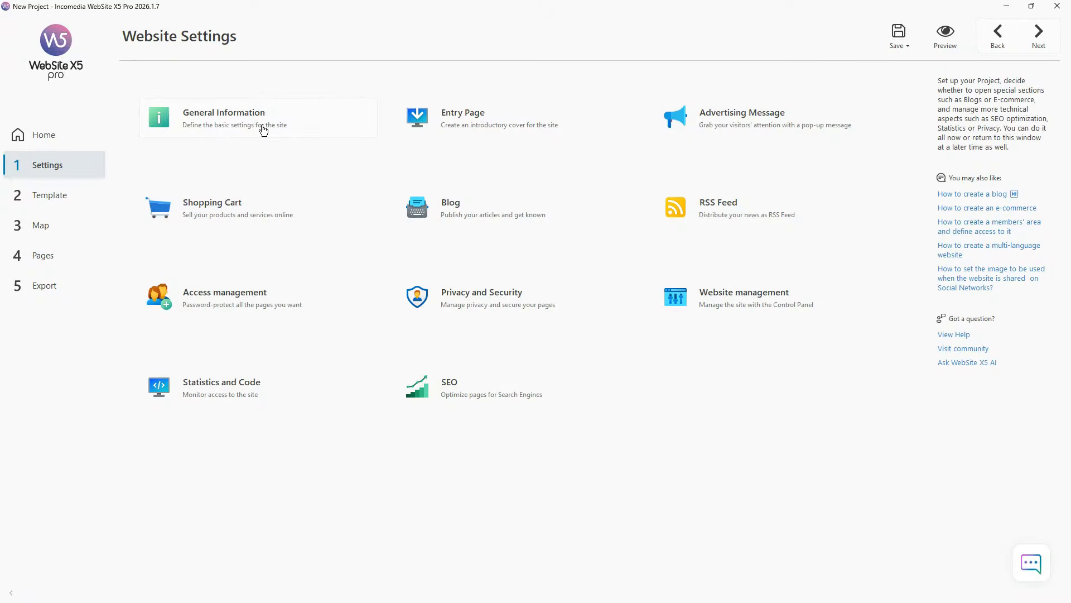
click(281, 129)
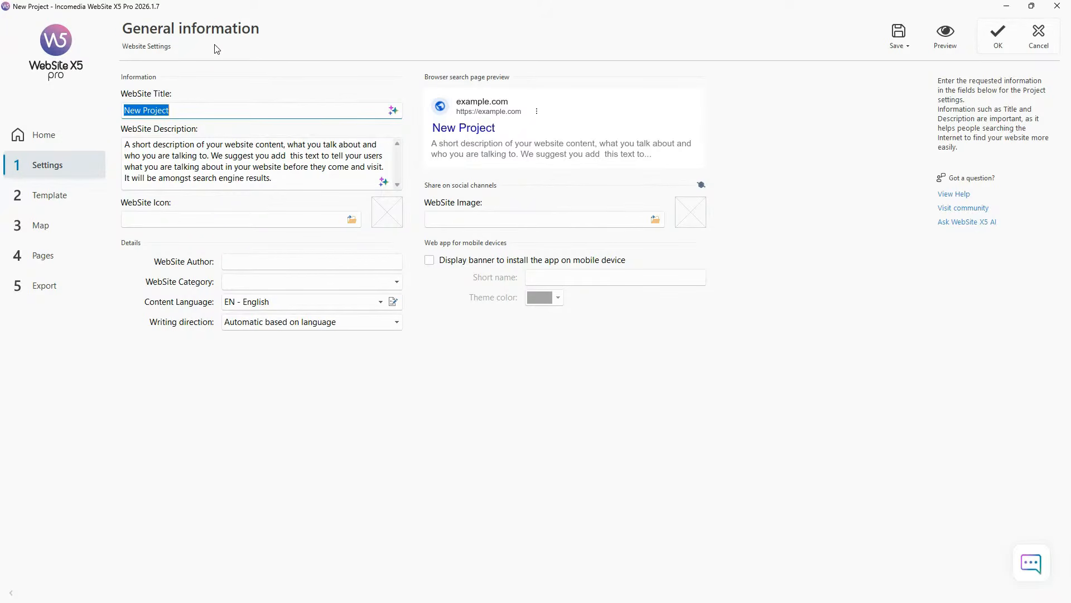
click(258, 110)
drag(258, 110, 125, 109)
drag(208, 108, 124, 115)
click(183, 109)
drag(183, 110, 124, 110)
click(125, 111)
click(191, 114)
click(126, 110)
click(124, 110)
click(290, 178)
drag(291, 178, 125, 146)
click(154, 147)
drag(279, 178, 306, 177)
click(125, 144)
click(320, 178)
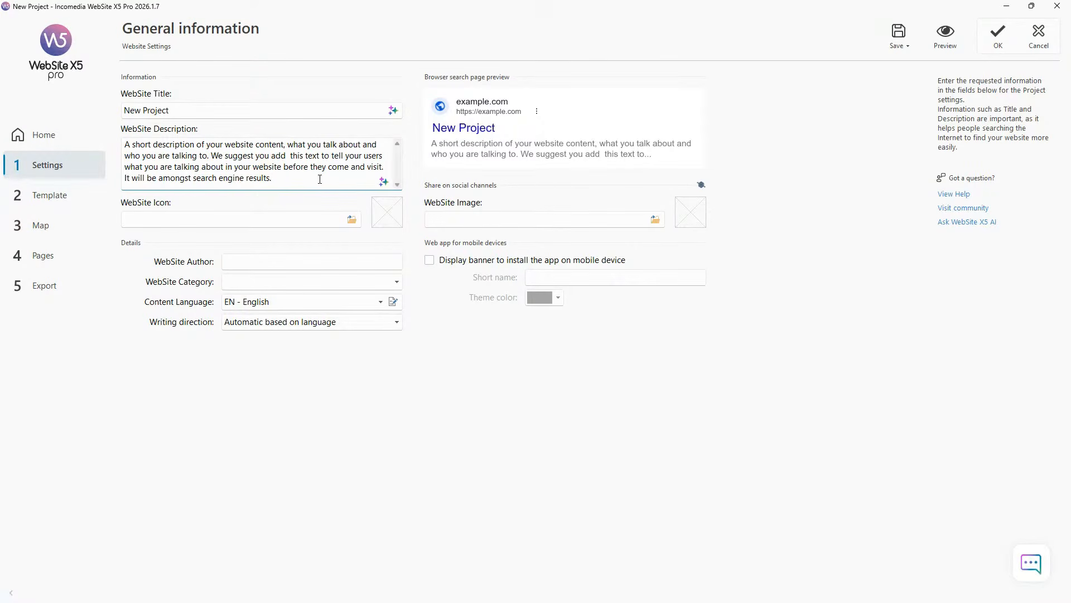
drag(319, 179, 125, 144)
click(127, 145)
drag(274, 178, 125, 144)
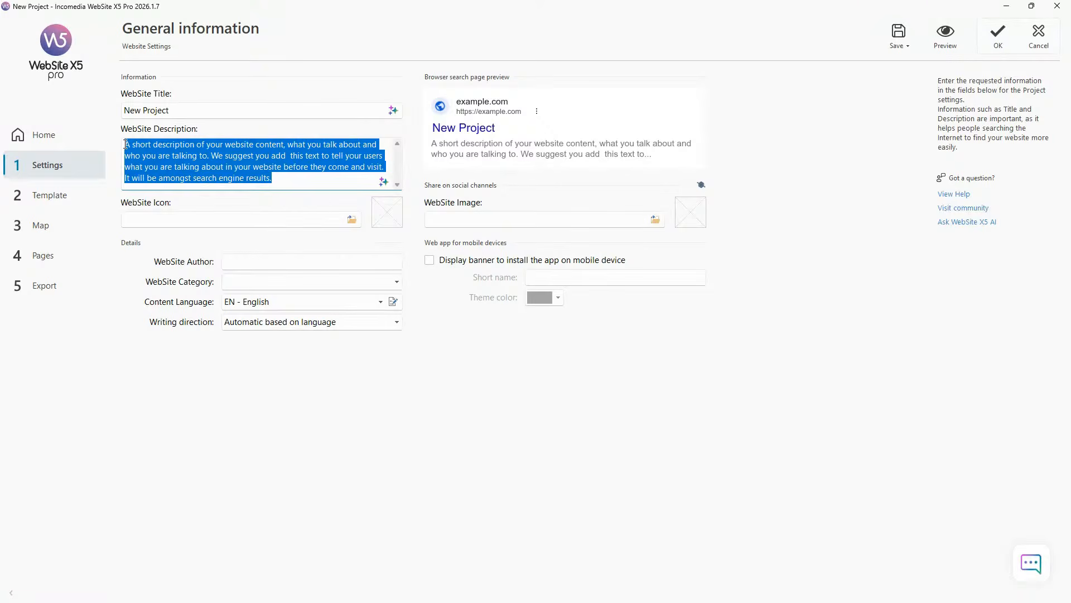
click(219, 150)
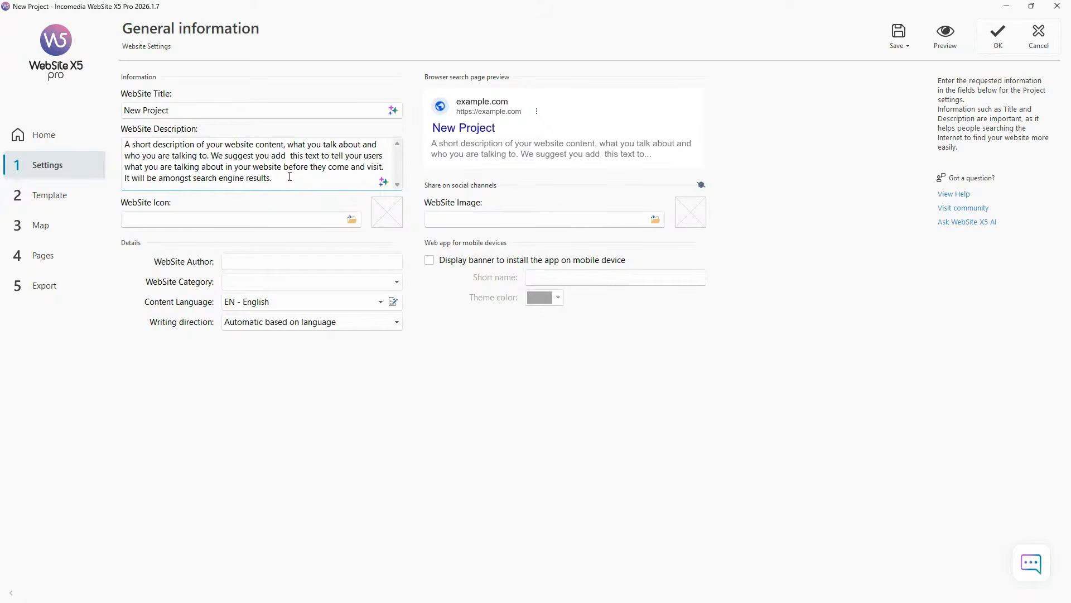
Try the AI text assistant for the website description and dismiss its window
click(383, 182)
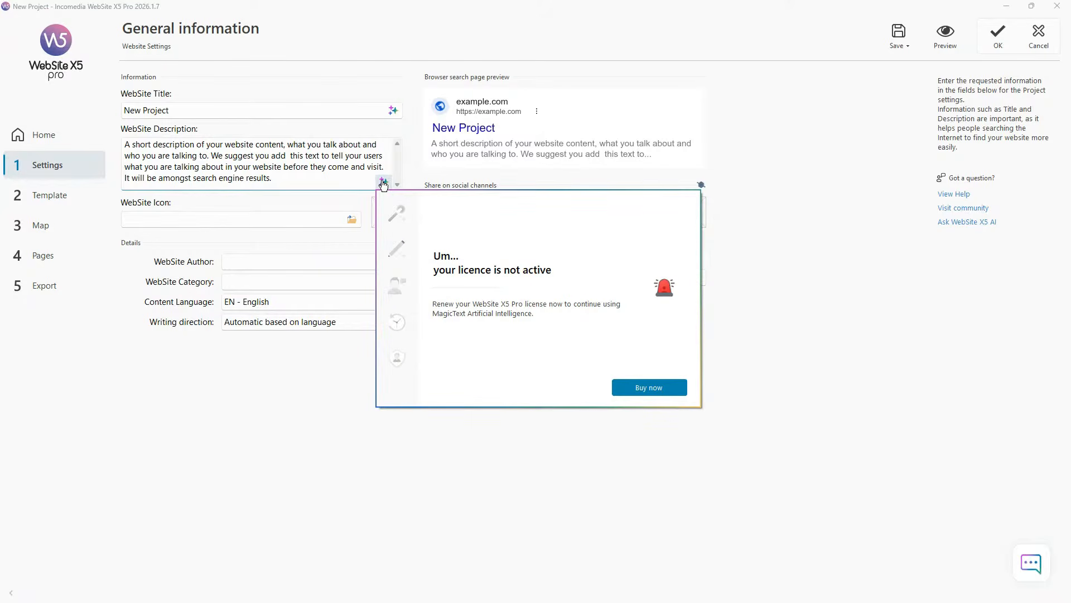
click(784, 272)
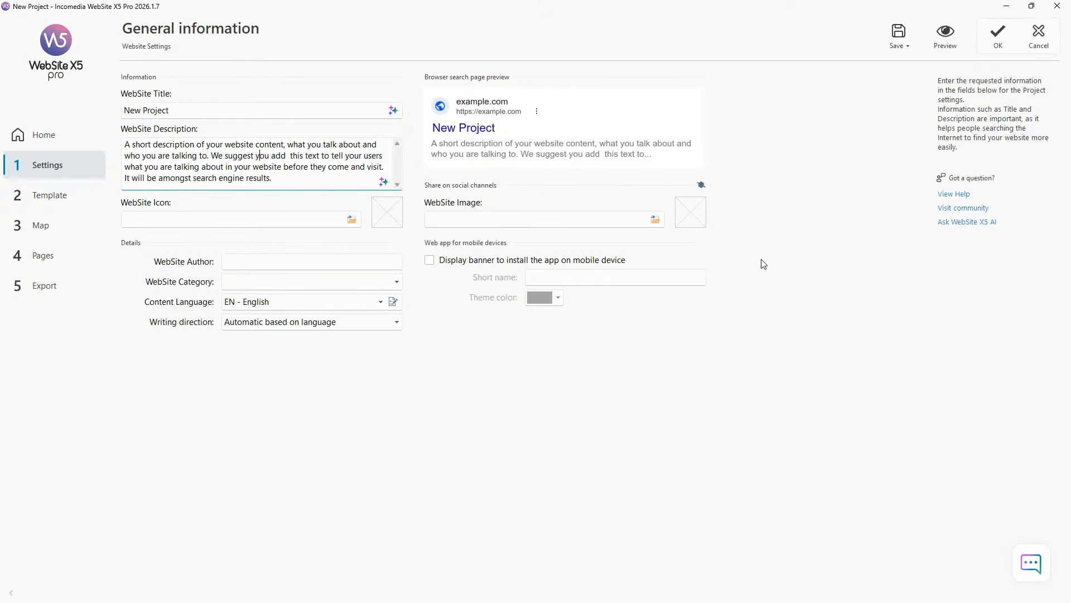
drag(273, 179, 138, 149)
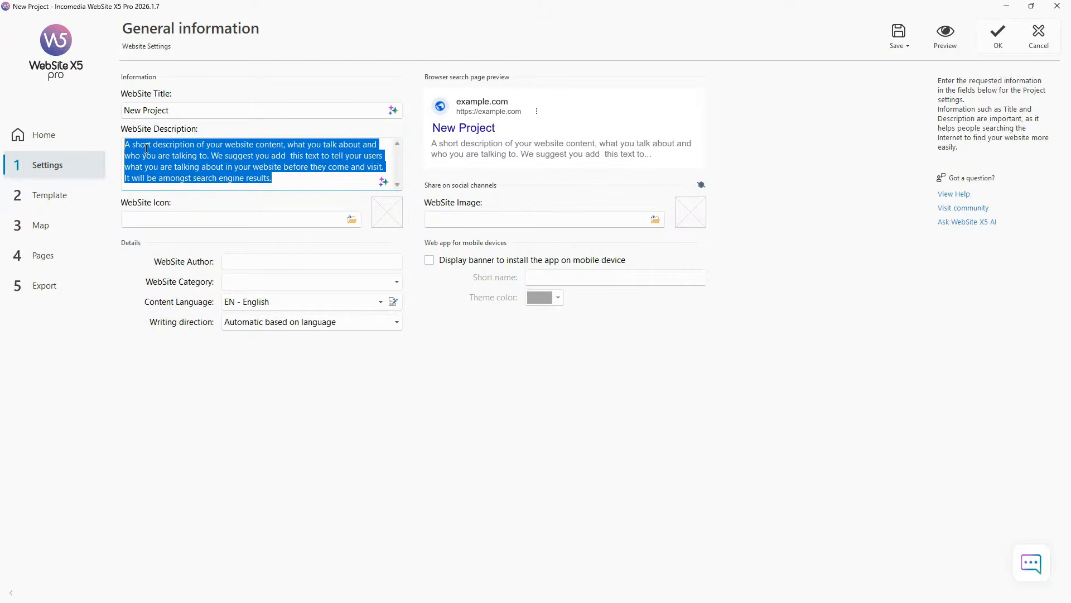
click(149, 148)
drag(290, 176, 127, 147)
click(127, 147)
click(293, 182)
click(127, 147)
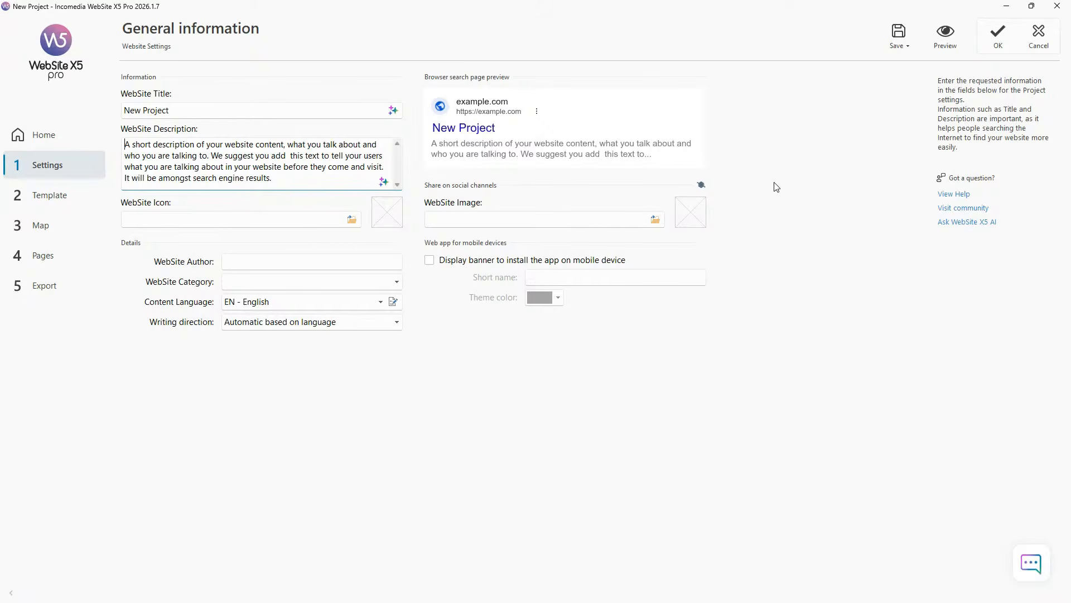
drag(292, 177, 124, 144)
click(282, 173)
click(125, 144)
mouse_move(125, 144)
mouse_down()
mouse_move(295, 182)
mouse_move(126, 146)
mouse_up()
click(294, 182)
click(126, 146)
Examine the languages offered for the website content, leaving the list without choosing one
click(381, 302)
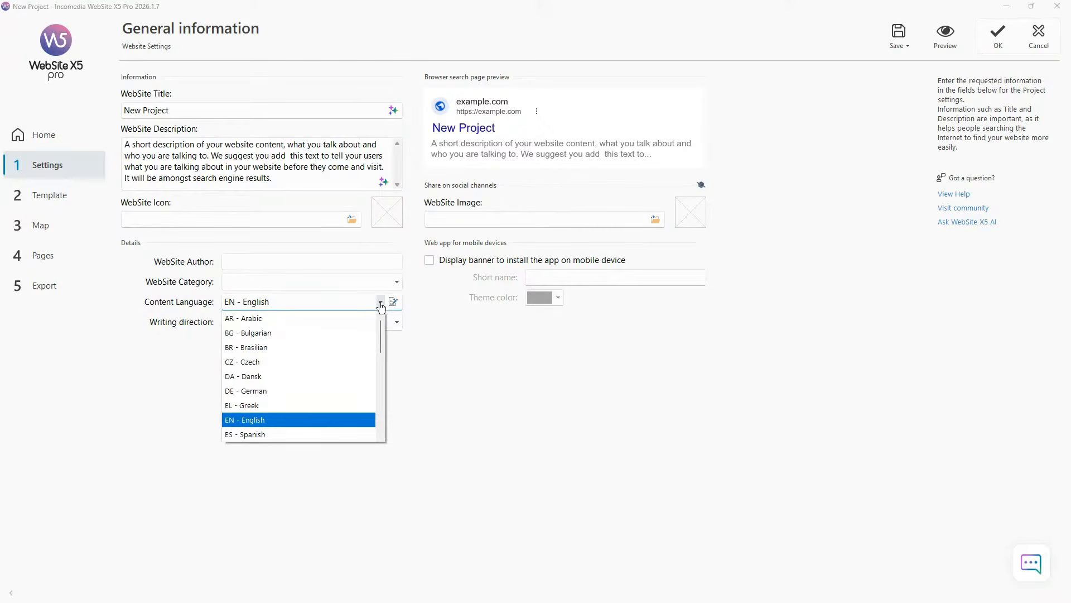
scroll(346, 368, down, 3)
scroll(345, 370, up, 4)
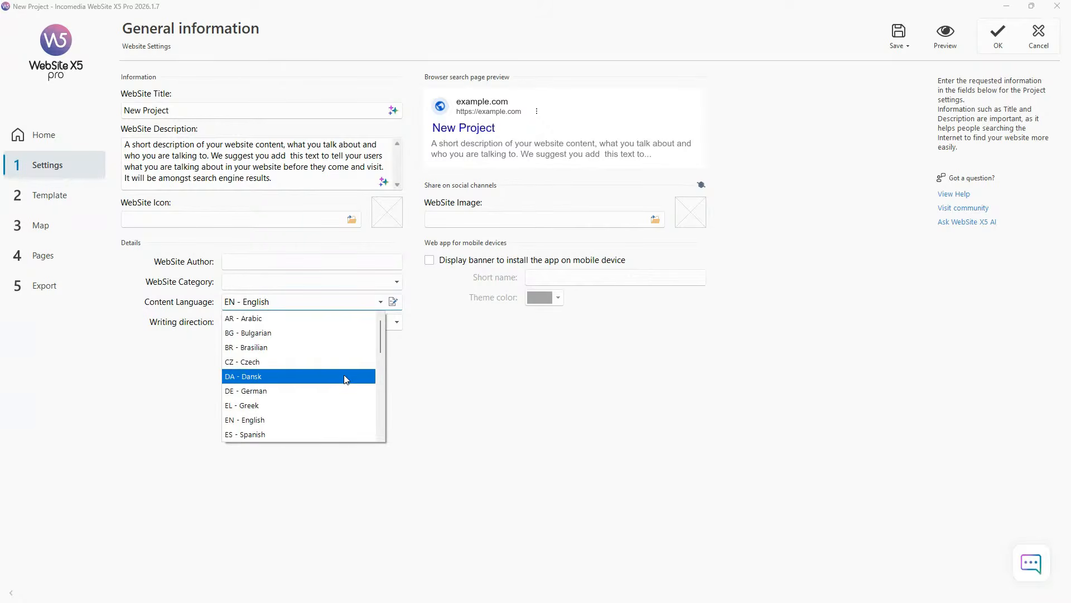
click(475, 350)
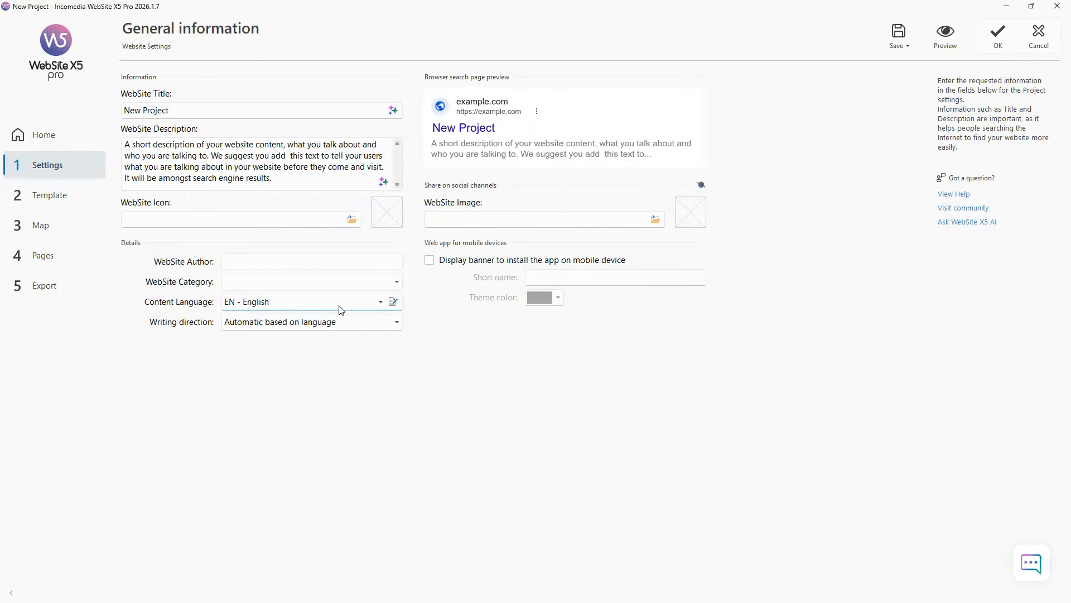
Set the content language to IT - Italian and look through the language list again
click(254, 311)
scroll(280, 385, down, 3)
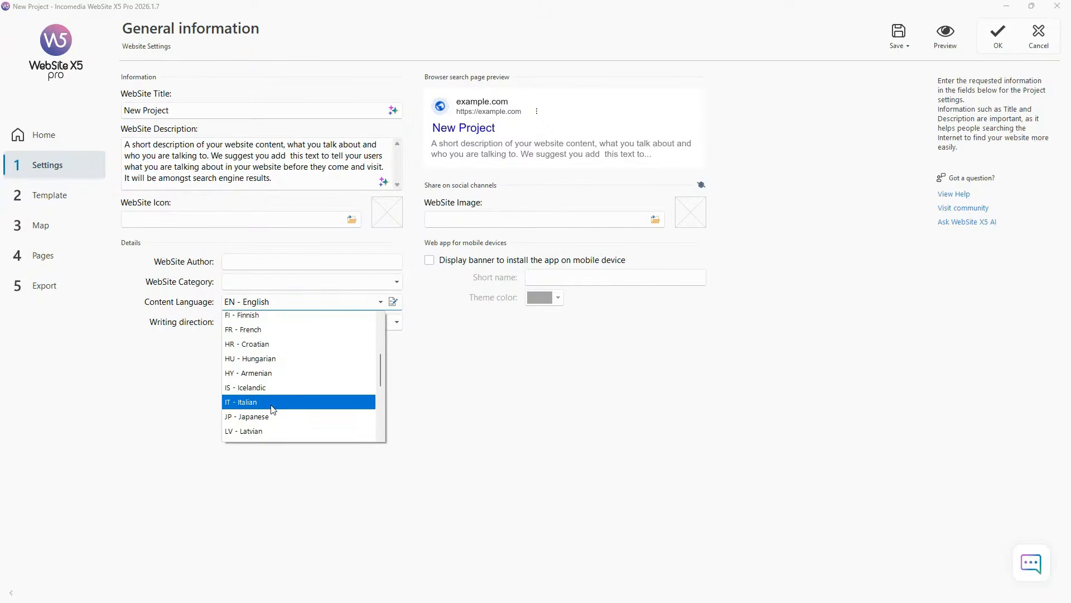
click(278, 403)
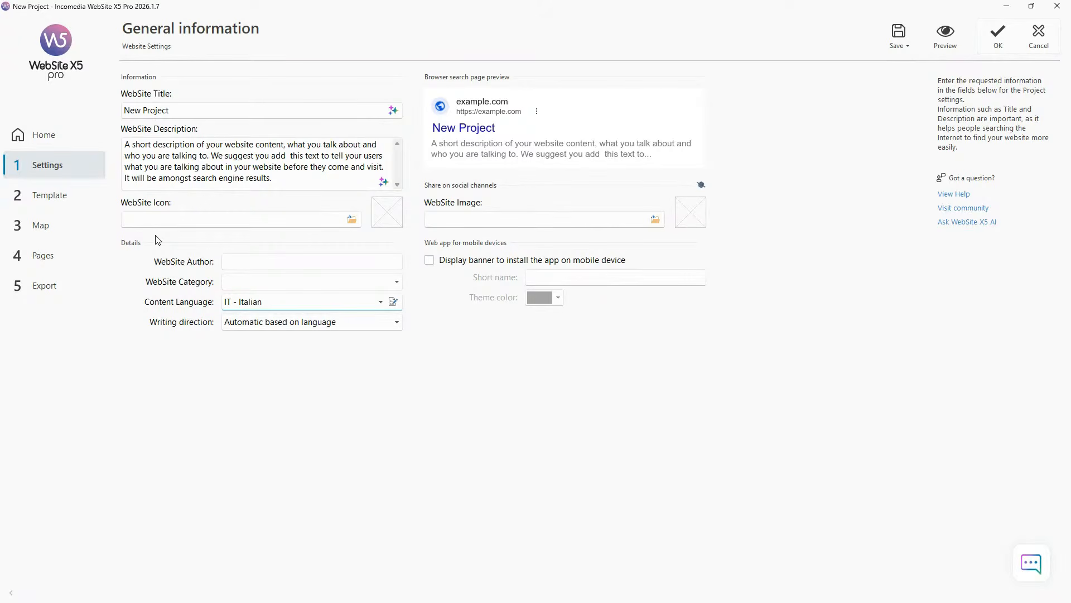
click(381, 302)
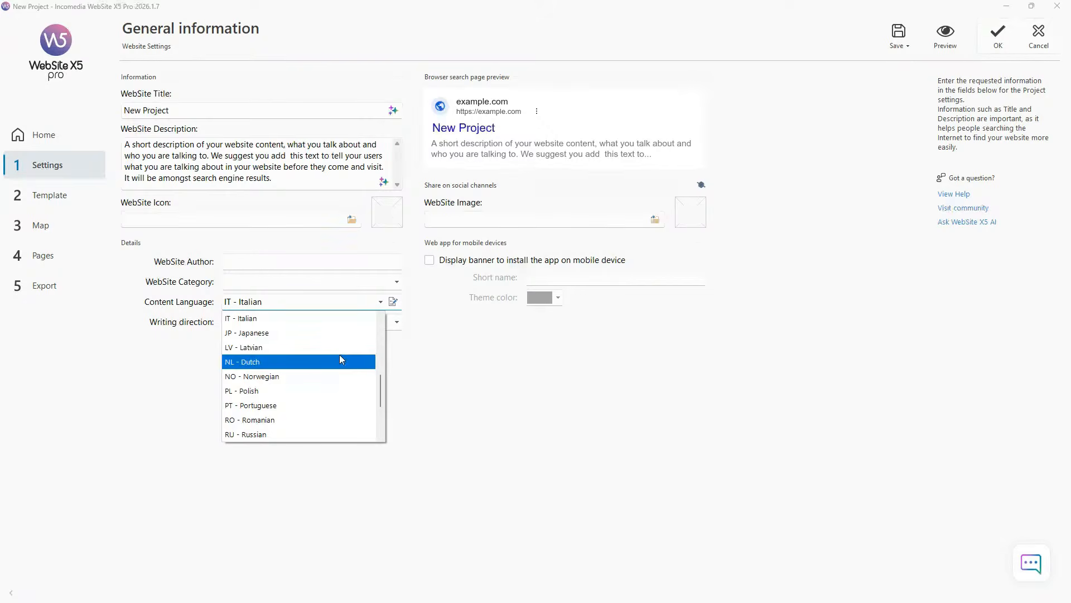
scroll(341, 359, up, 2)
scroll(341, 359, up, 2)
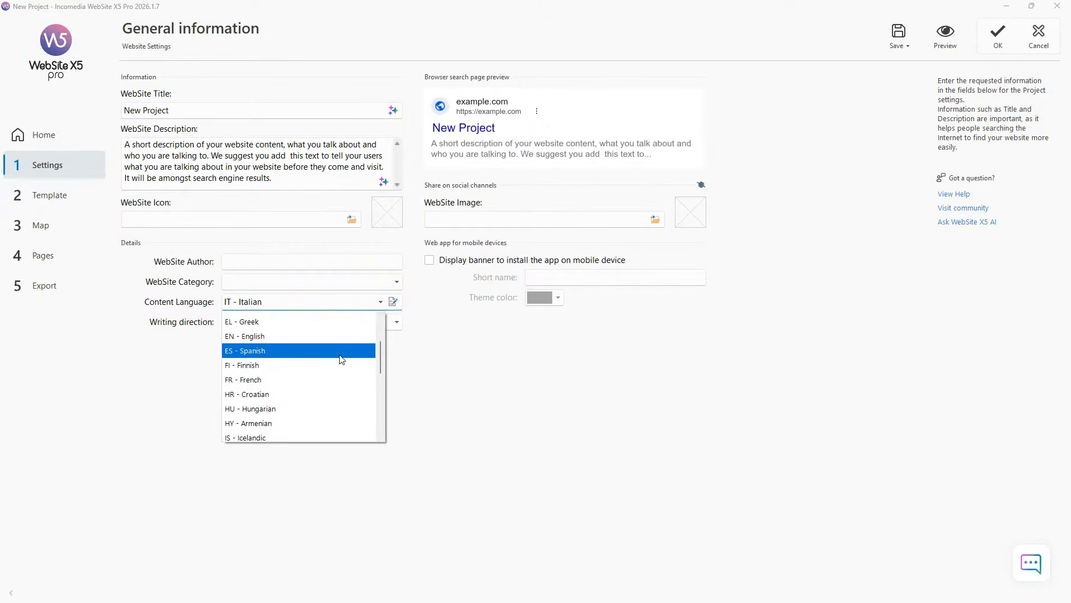
click(575, 410)
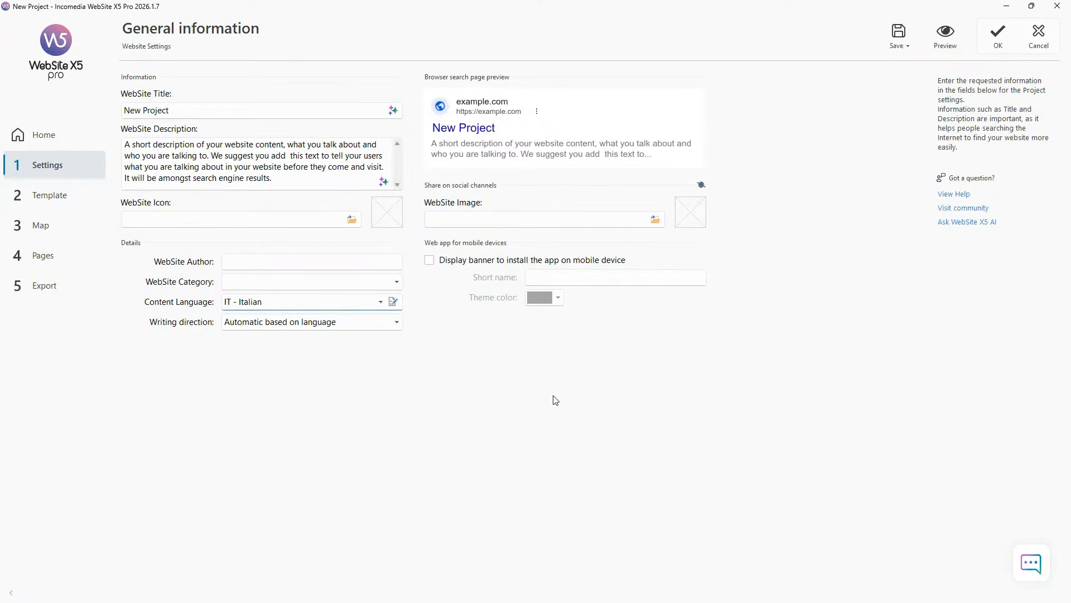
Set the content language to EN - English and cancel out of the General Information settings
click(380, 302)
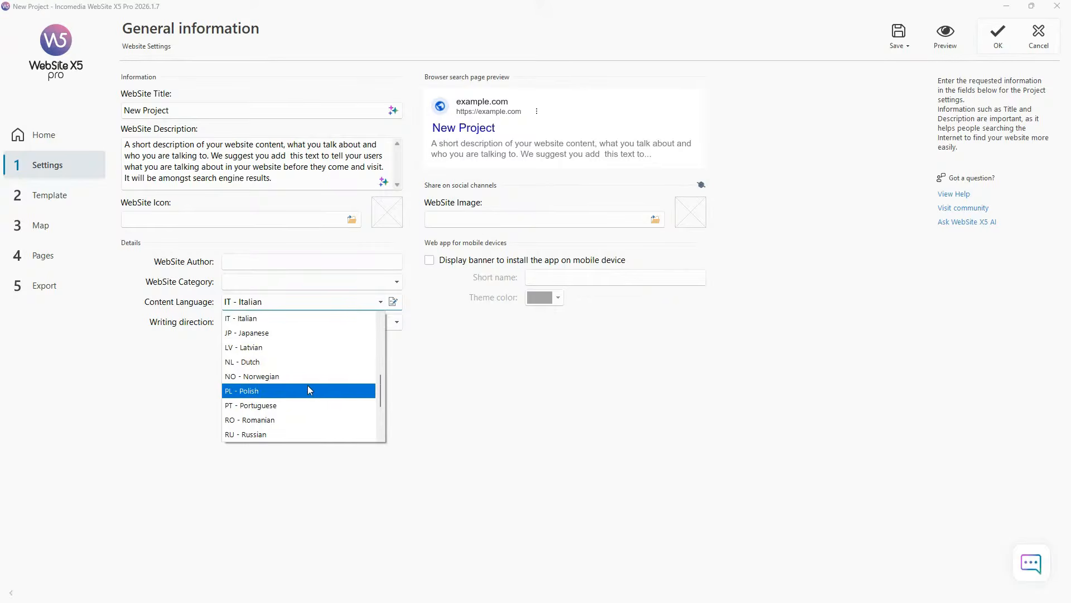
scroll(327, 385, up, 3)
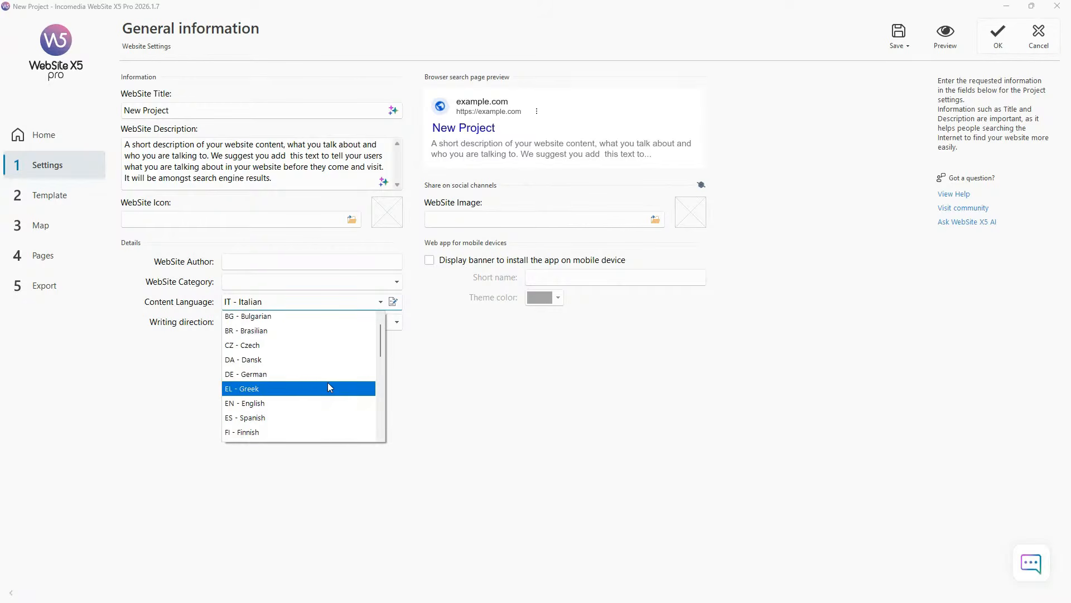
click(296, 399)
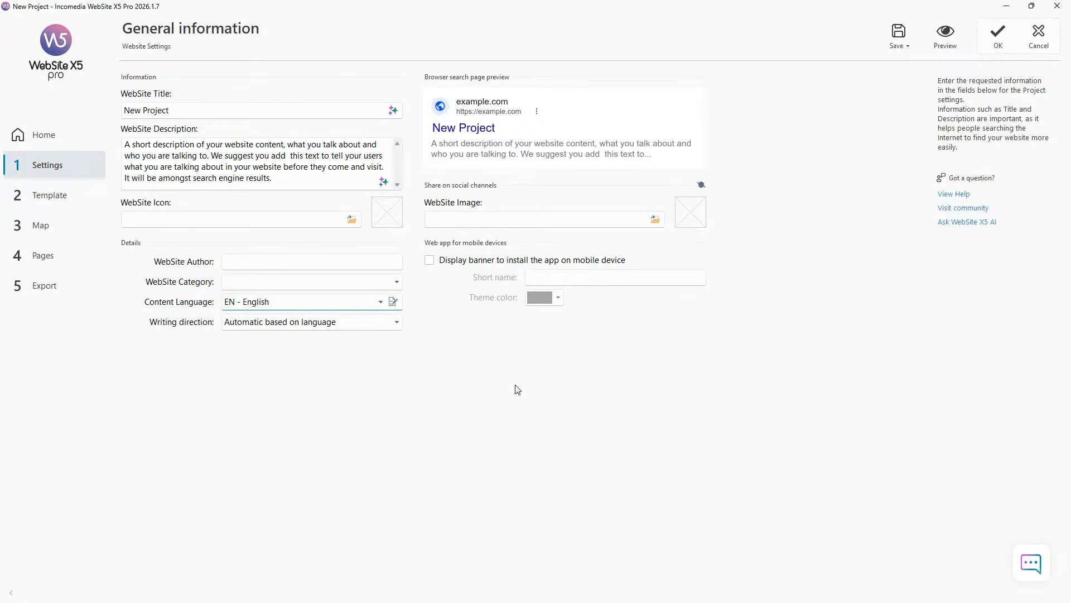
click(381, 302)
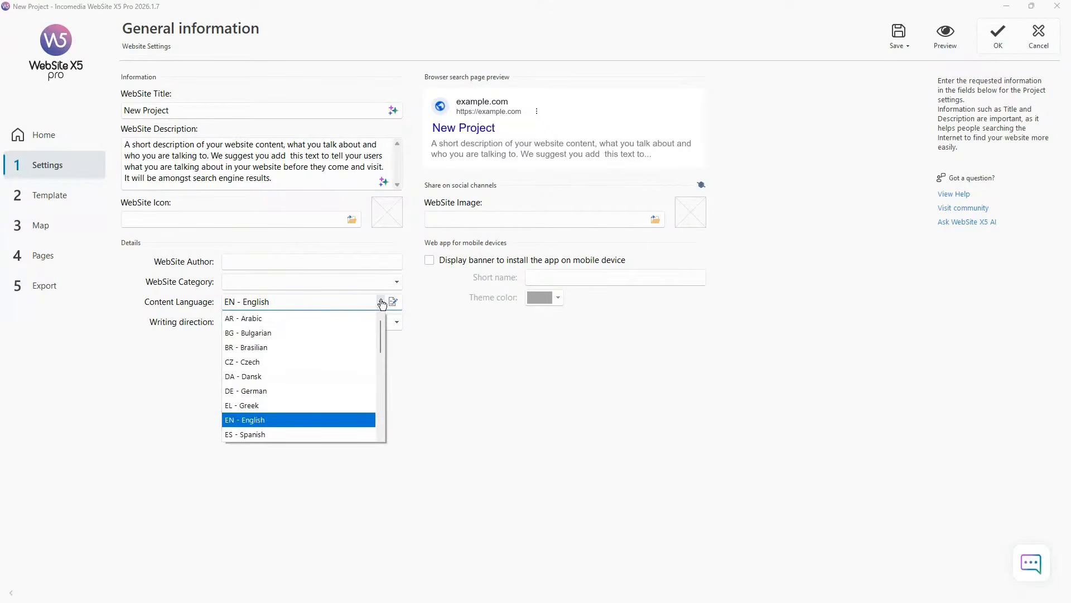
click(381, 302)
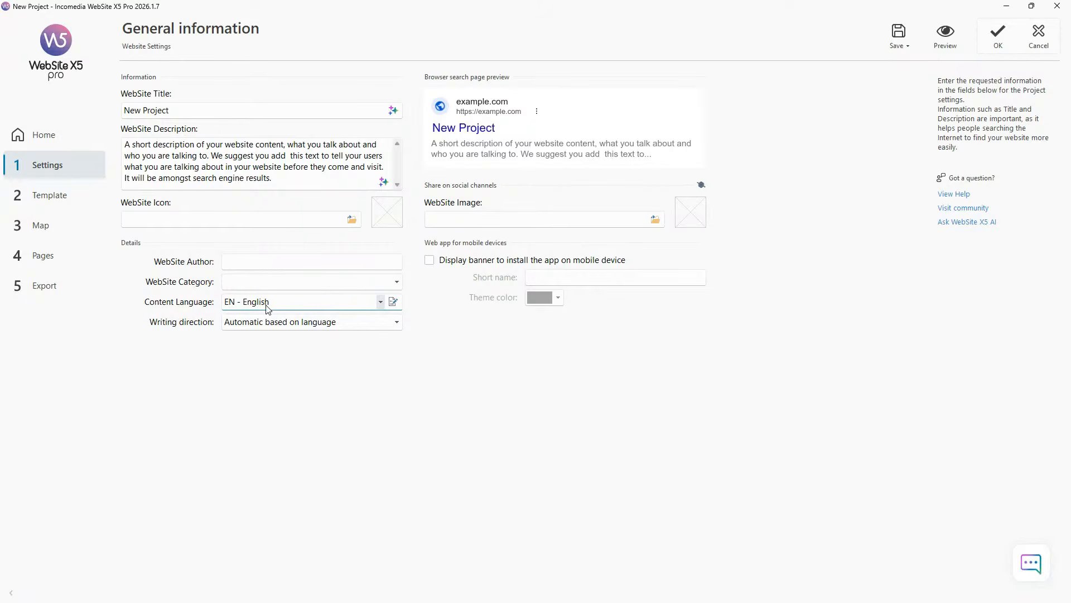
click(1040, 49)
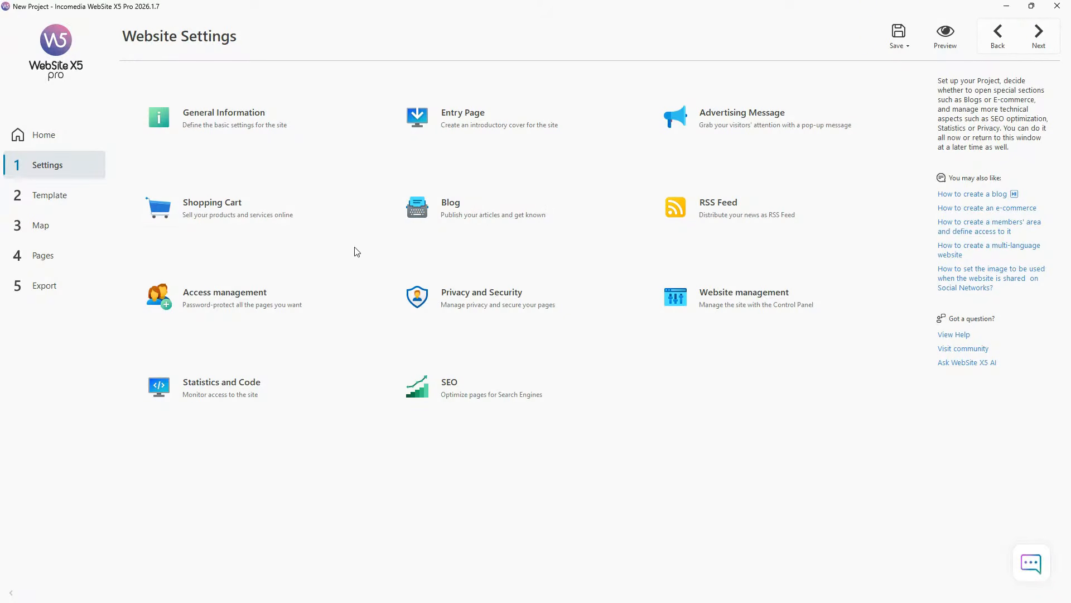
Open the Template Structure settings and launch the preview of the project
click(69, 204)
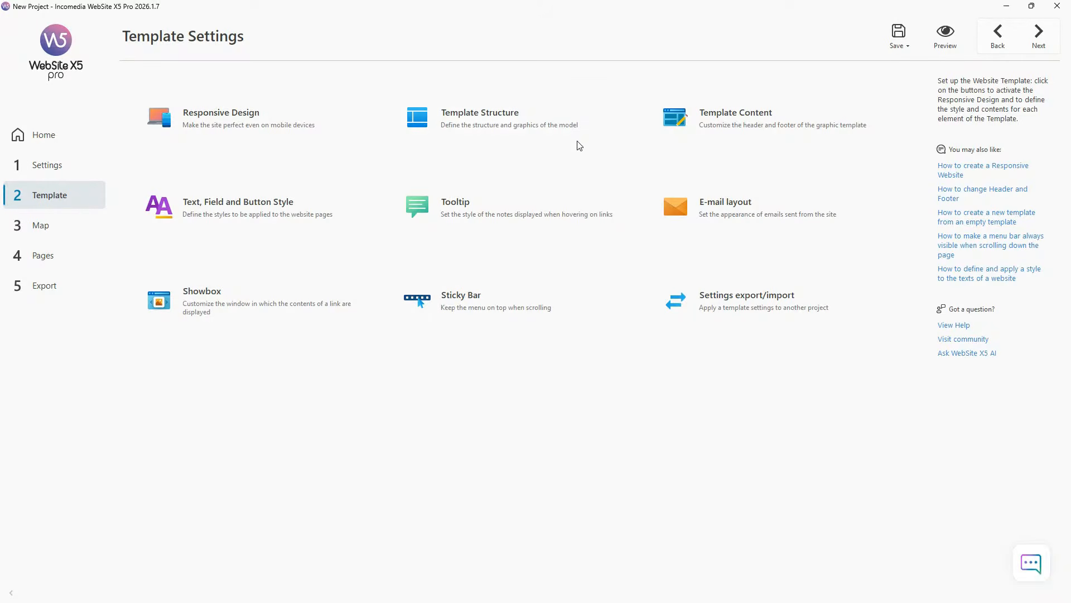
click(529, 122)
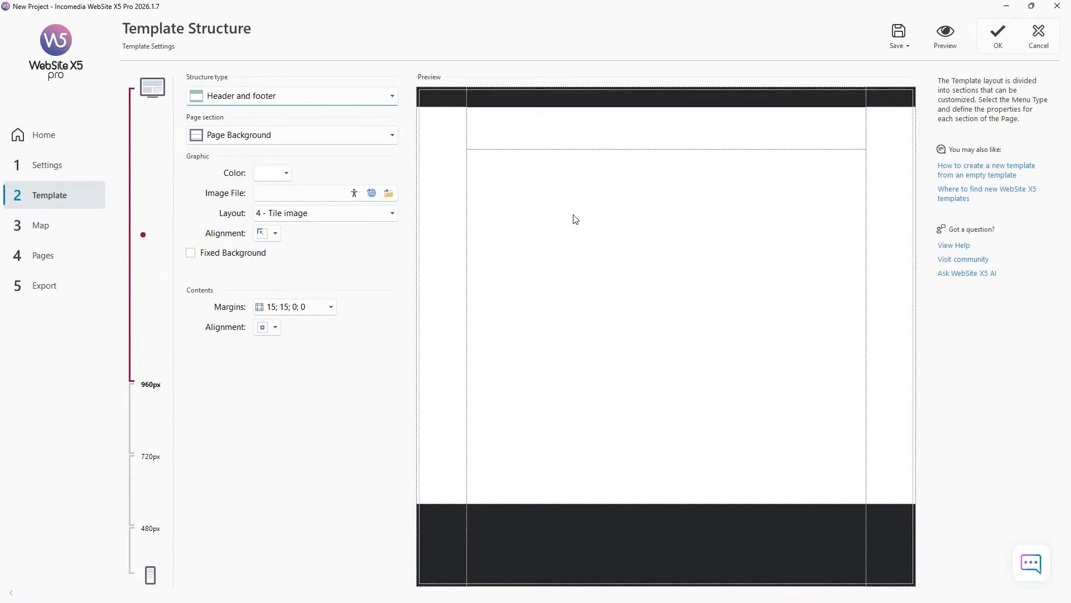
click(958, 43)
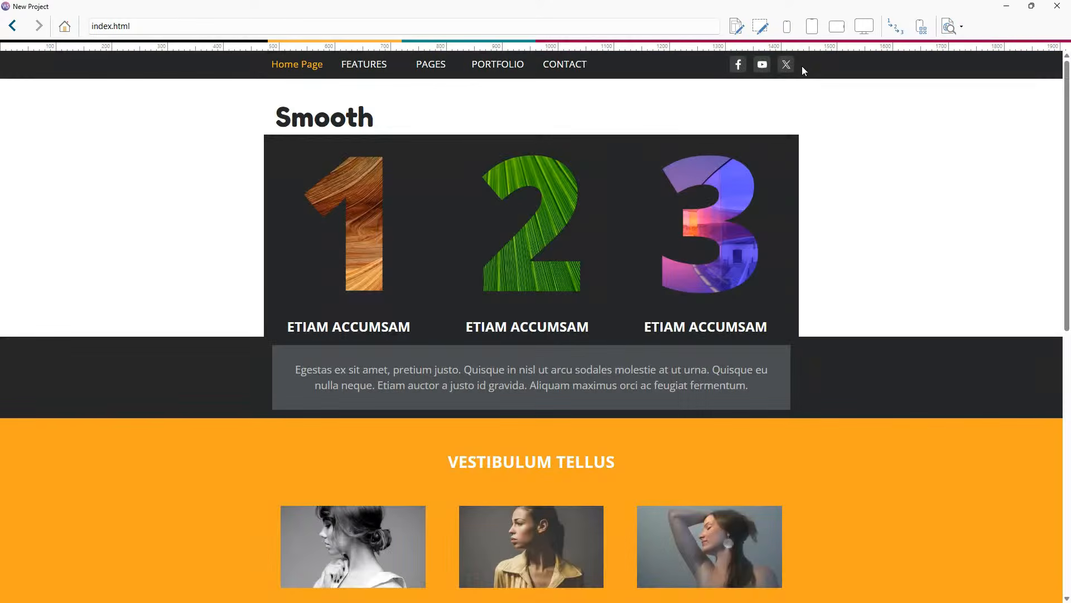
Examine the previewed home page down to its footer, visit the Contact and Portfolio pages, and return to the home page
scroll(856, 160, down, 10)
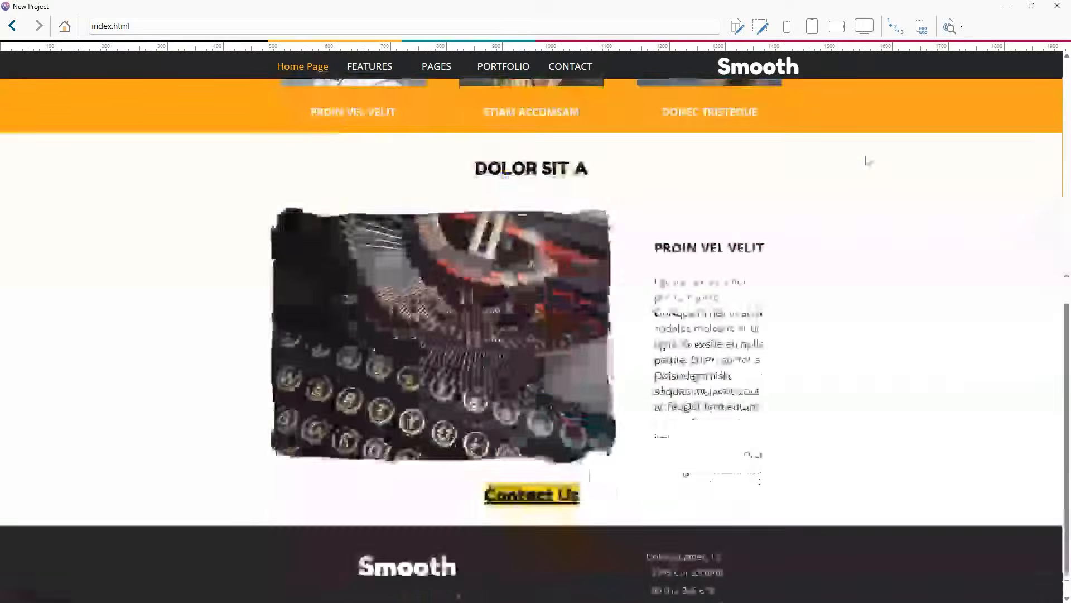
scroll(871, 159, up, 10)
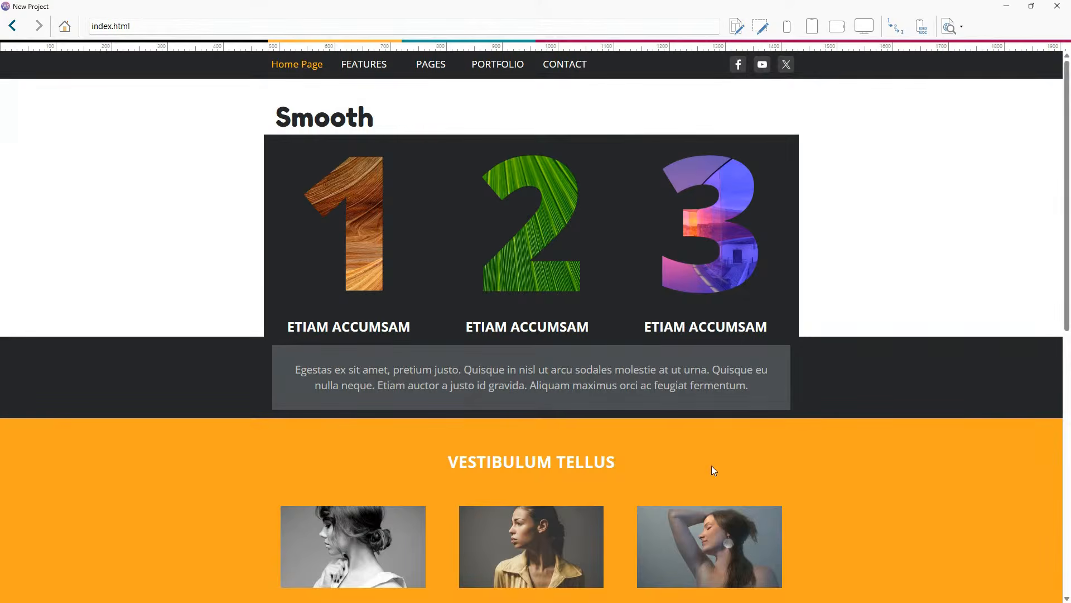
scroll(705, 259, down, 5)
scroll(756, 229, up, 5)
mouse_move(441, 67)
click(569, 73)
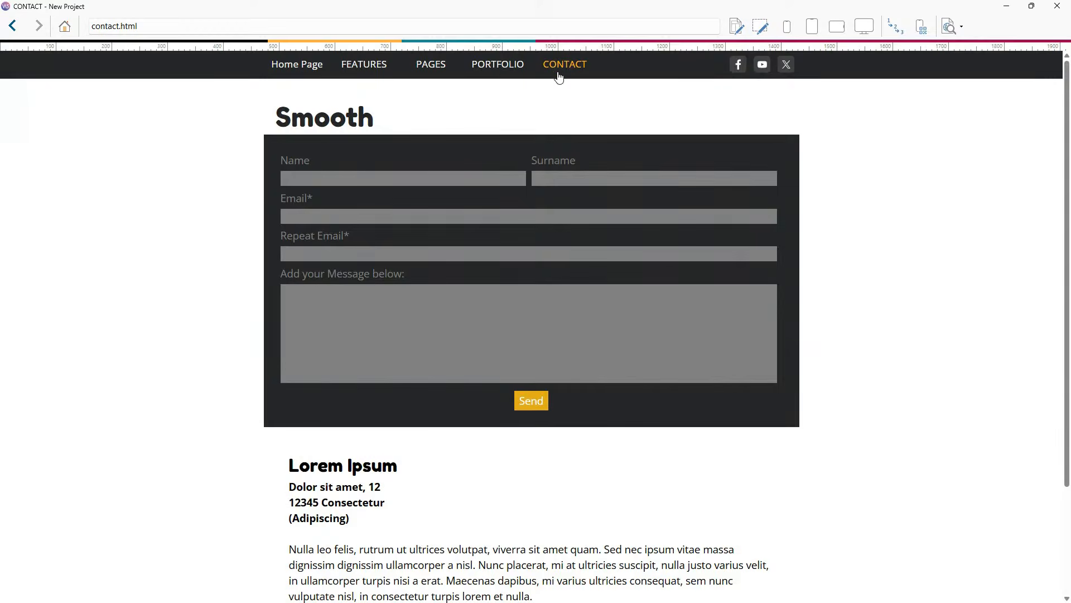
click(504, 73)
click(306, 69)
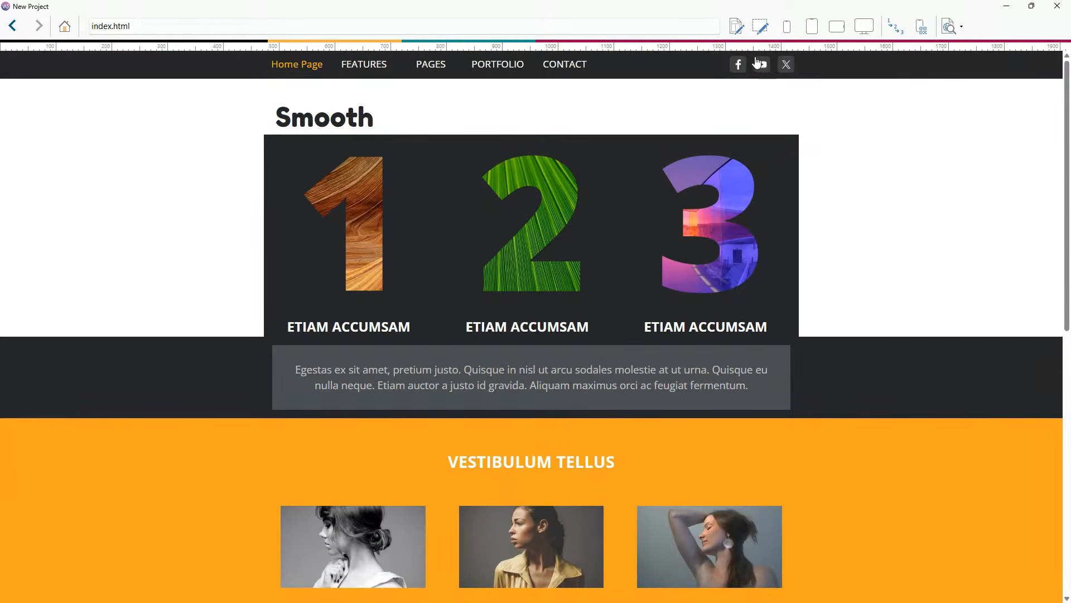
Examine how the home page's header and menu bar behave while the page scrolls
scroll(636, 75, down, 1)
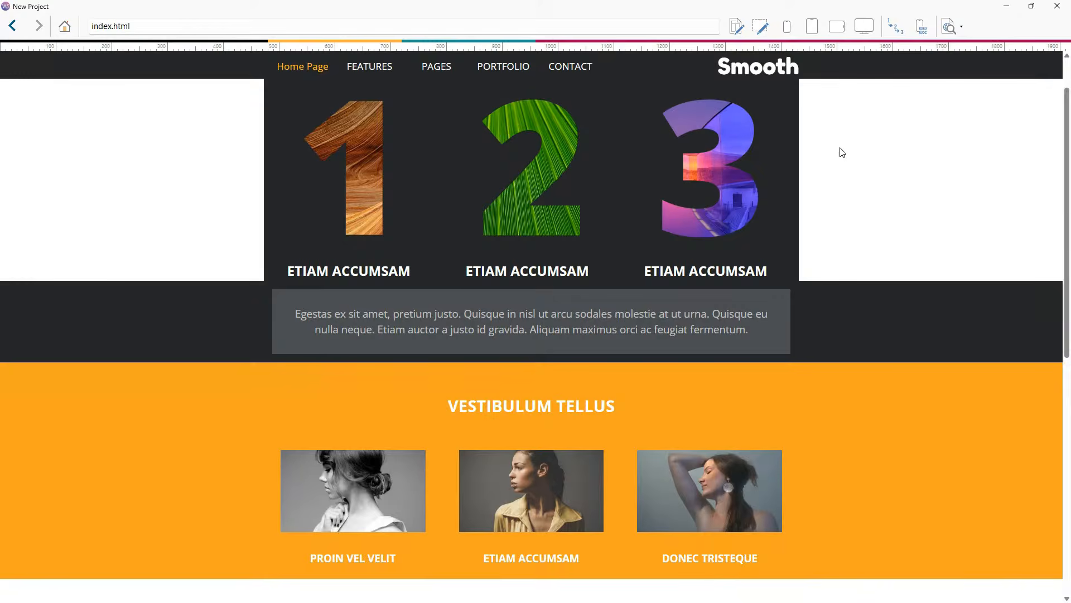
scroll(840, 148, down, 5)
scroll(840, 148, up, 6)
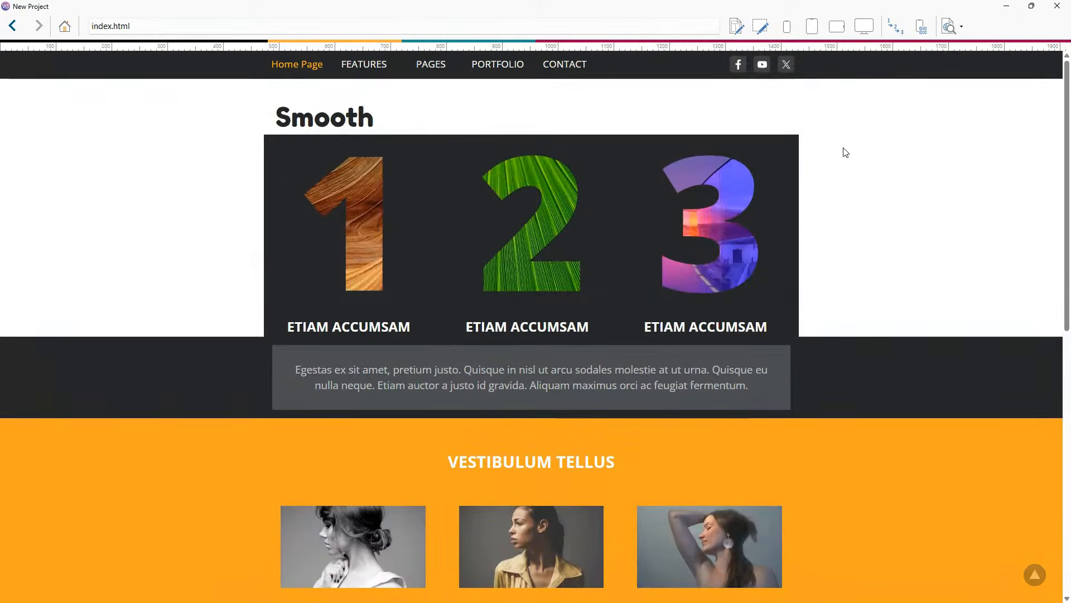
scroll(845, 150, down, 2)
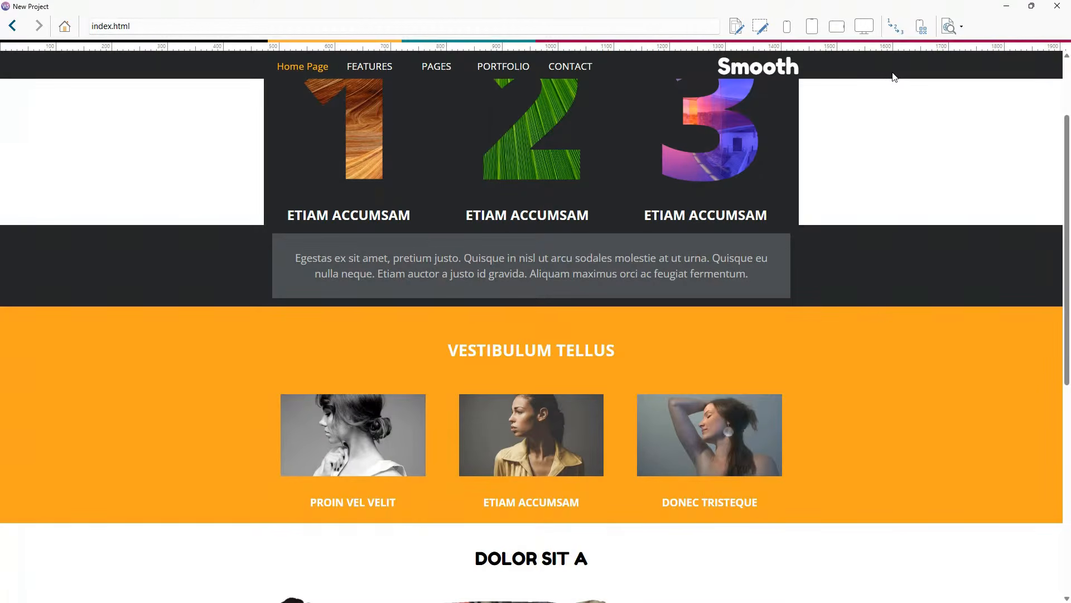
scroll(920, 141, up, 2)
scroll(920, 142, down, 4)
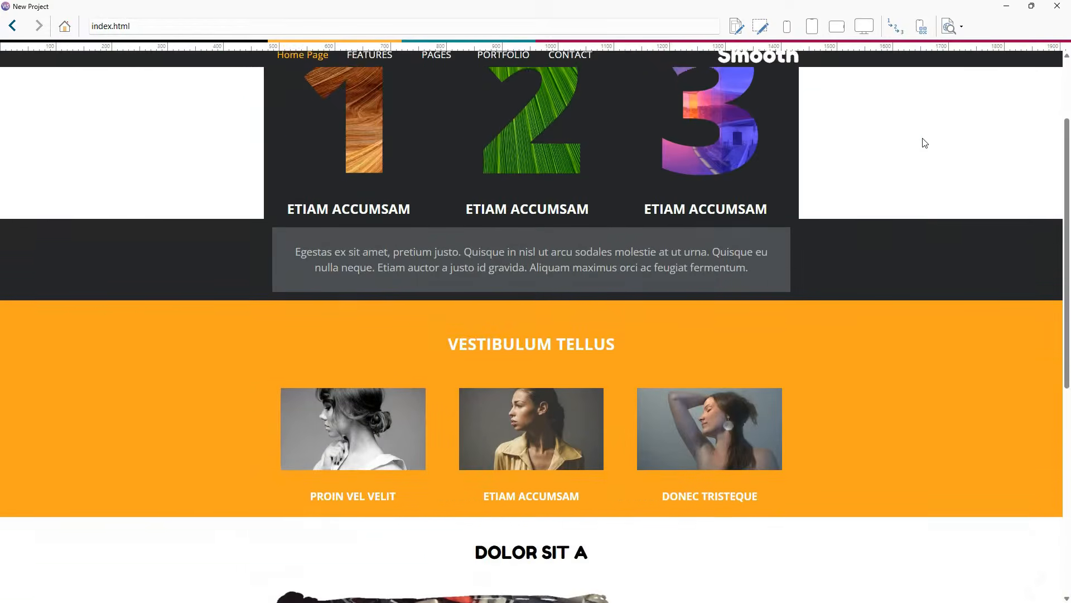
scroll(923, 141, down, 6)
scroll(924, 142, up, 4)
scroll(924, 141, up, 5)
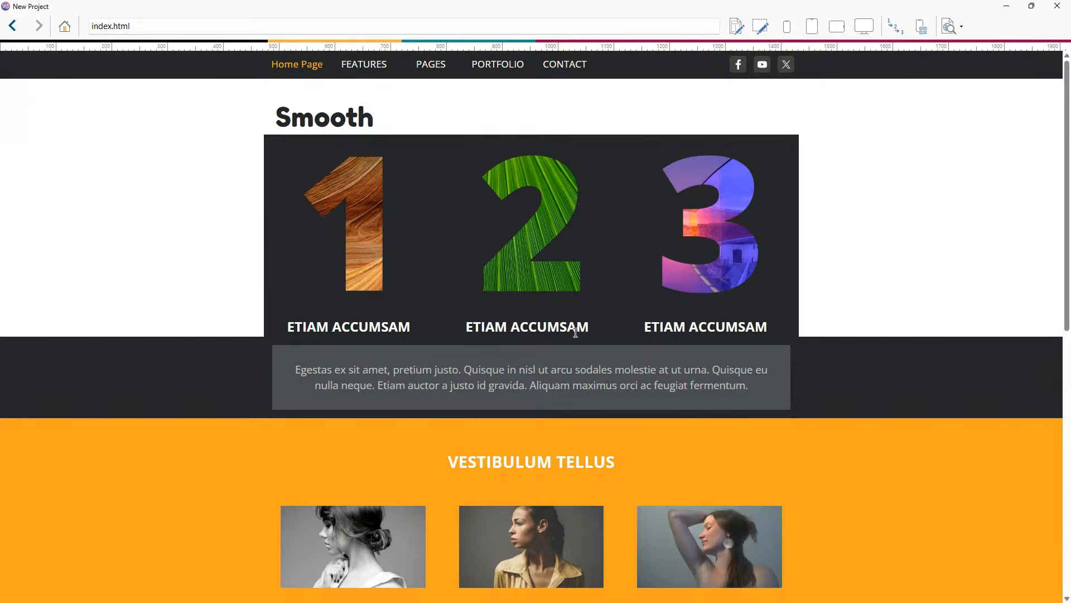
Examine the home page's content sections from the numbered images to the Contact Us link and footer
scroll(333, 170, down, 9)
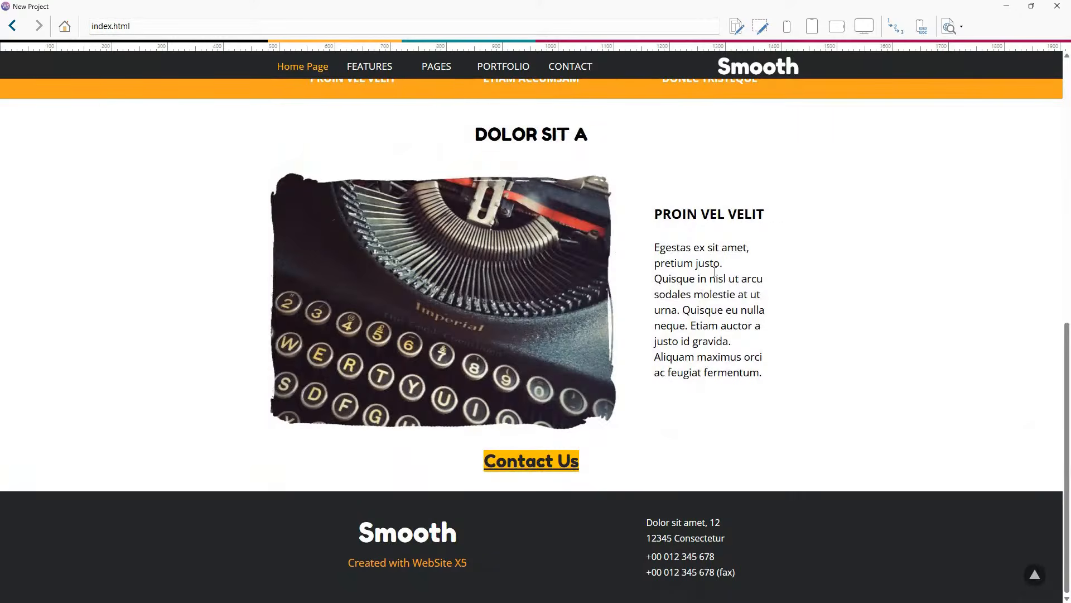
scroll(534, 462, up, 7)
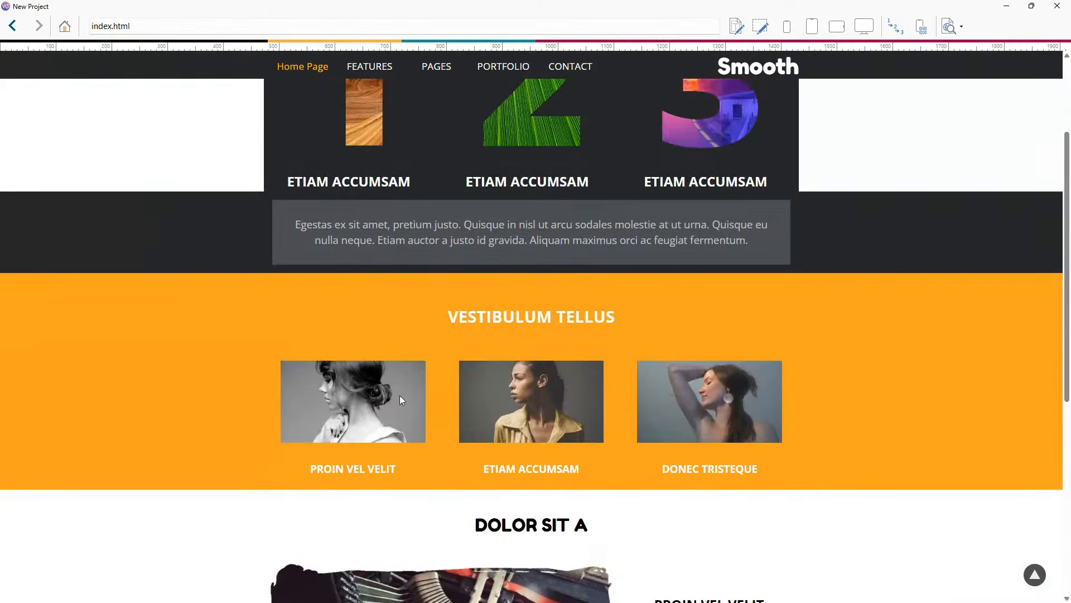
scroll(474, 433, up, 3)
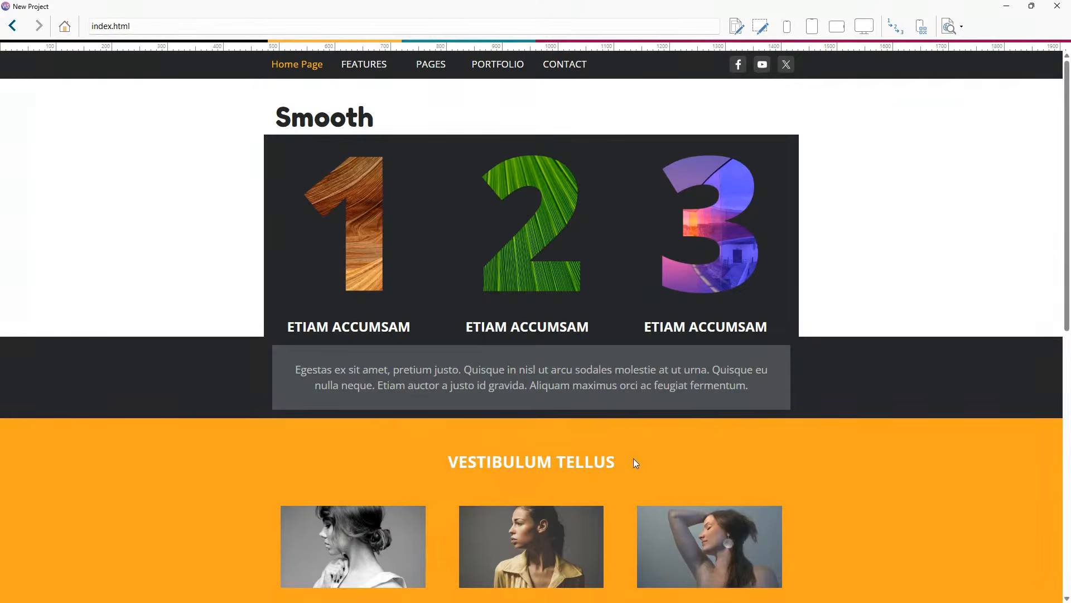
scroll(540, 494, down, 10)
scroll(656, 257, up, 5)
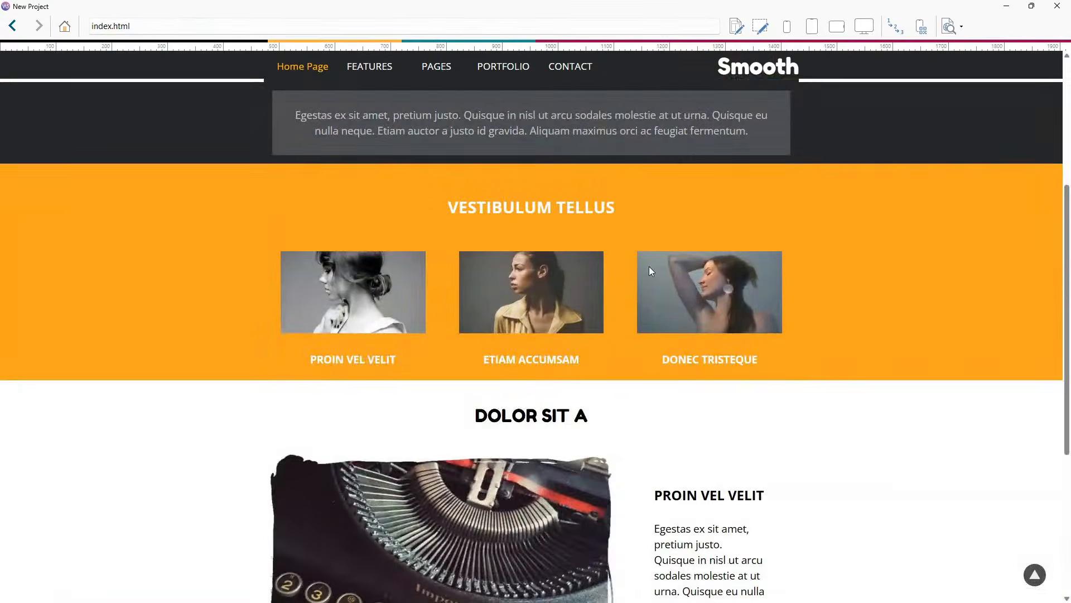
scroll(653, 270, up, 5)
Examine the full Contact page and the full Portfolio page of the project preview
click(581, 67)
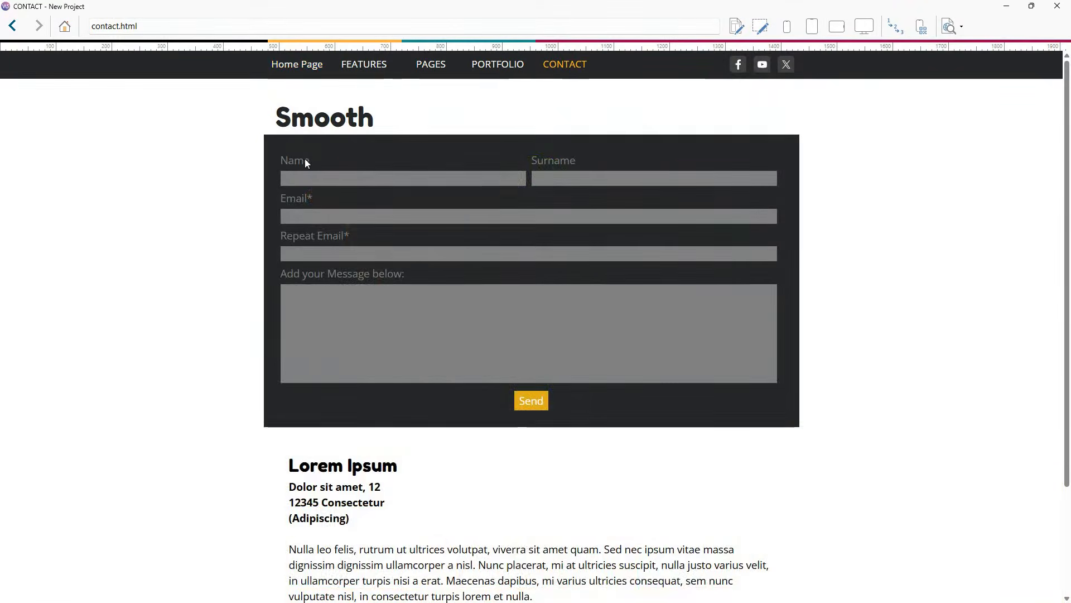
scroll(535, 246, down, 3)
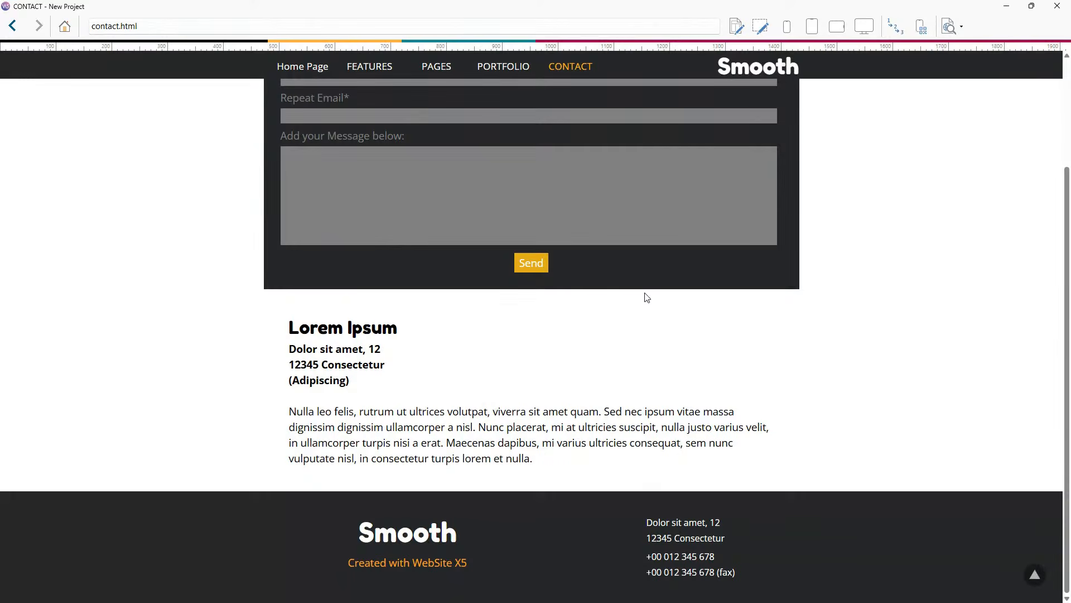
scroll(646, 297, up, 3)
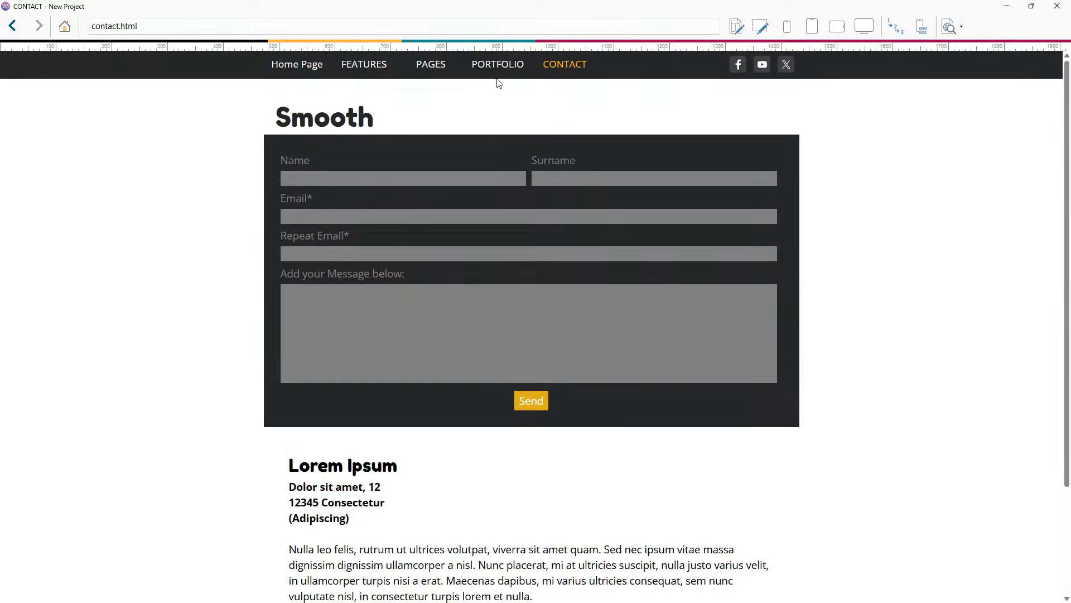
click(493, 68)
scroll(561, 278, down, 12)
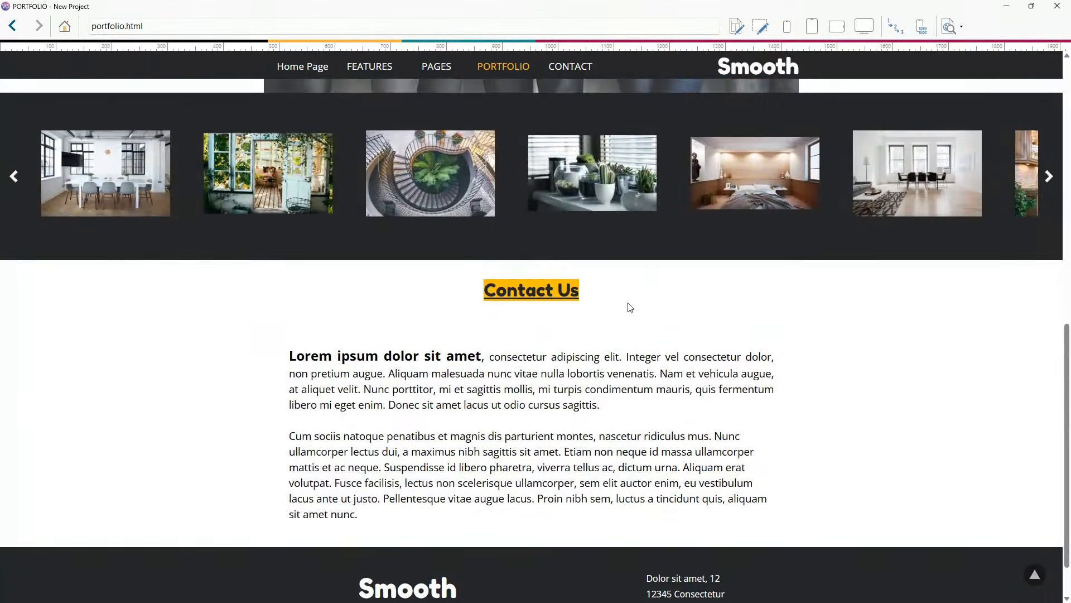
scroll(624, 305, up, 10)
scroll(633, 302, up, 5)
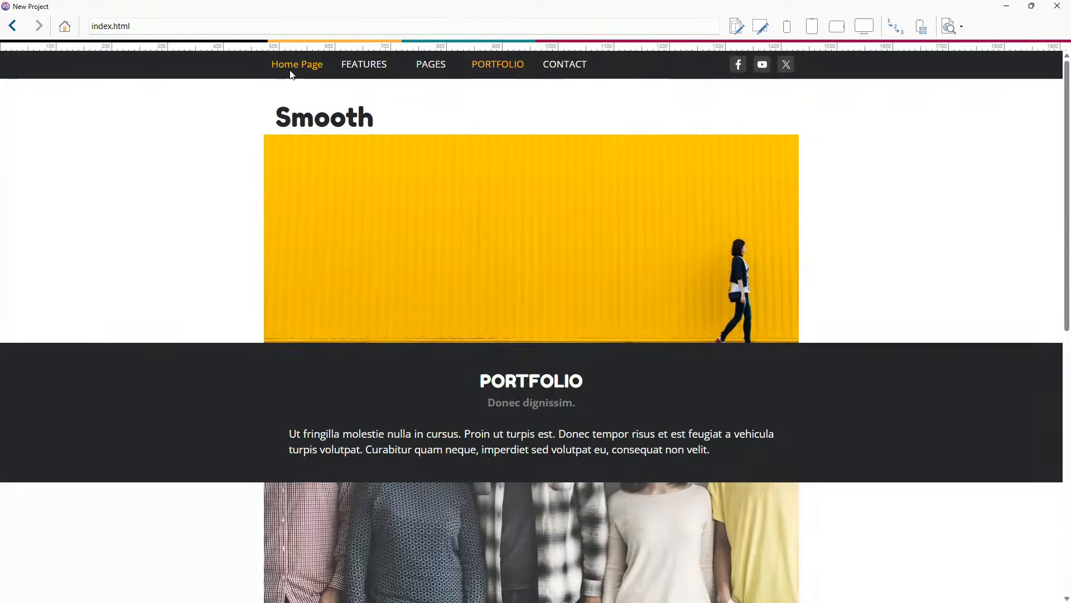
Open the home page in the preview and examine its content sections down to the footer
click(296, 65)
scroll(533, 293, down, 1)
scroll(525, 273, up, 1)
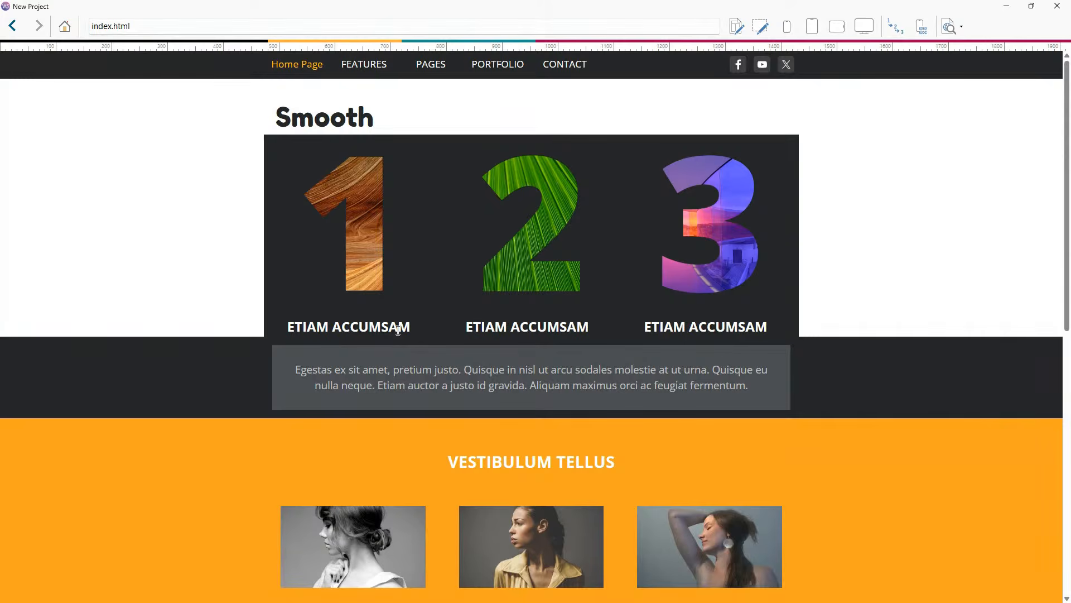
scroll(597, 304, down, 5)
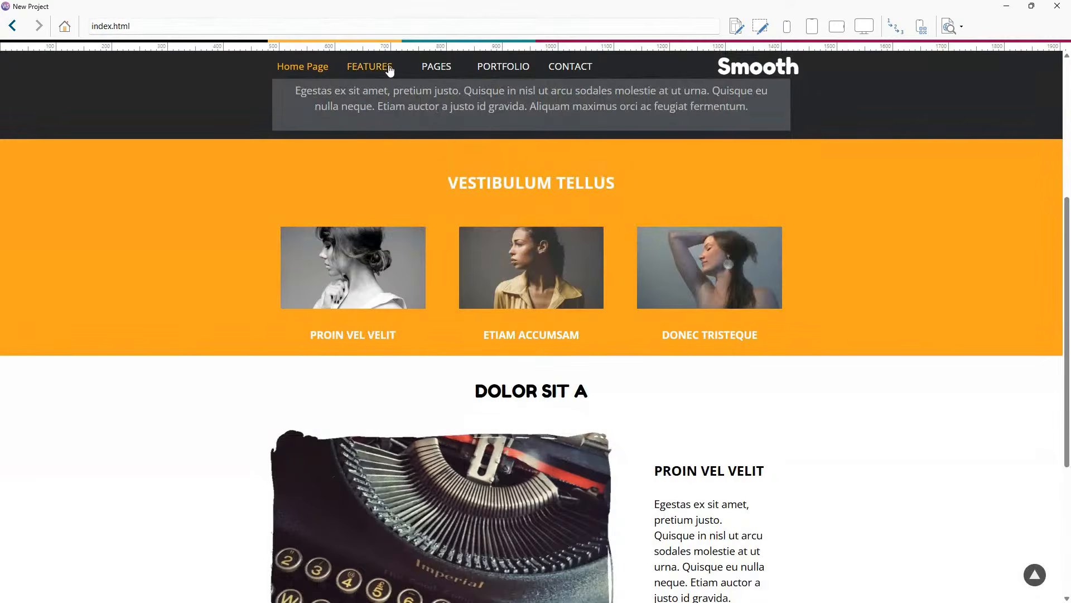
scroll(809, 243, down, 5)
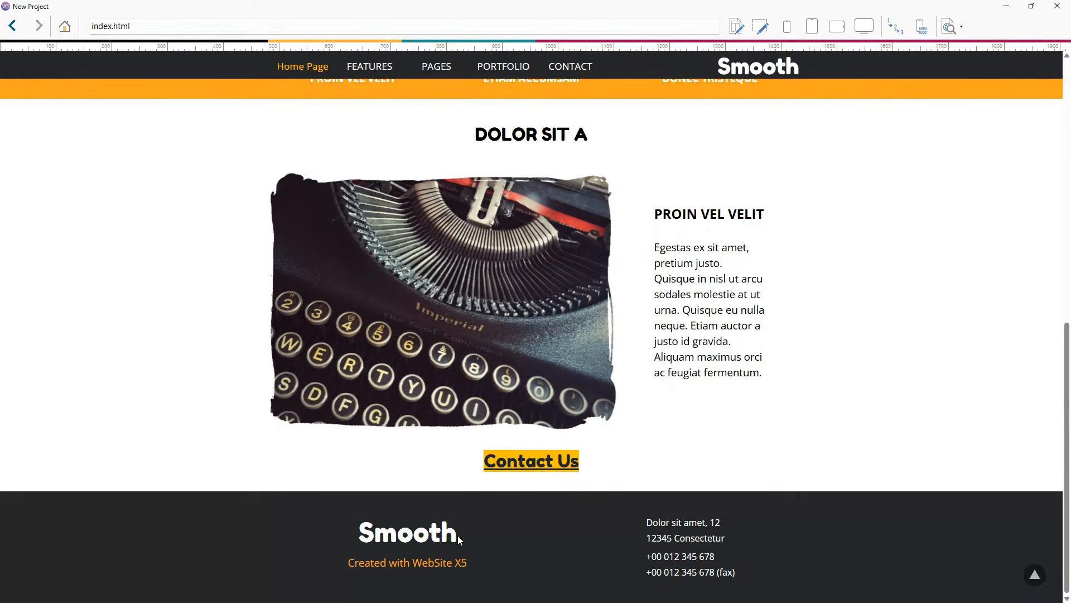
Open the Contact page in the preview and examine its form, menu bar and footer
click(575, 70)
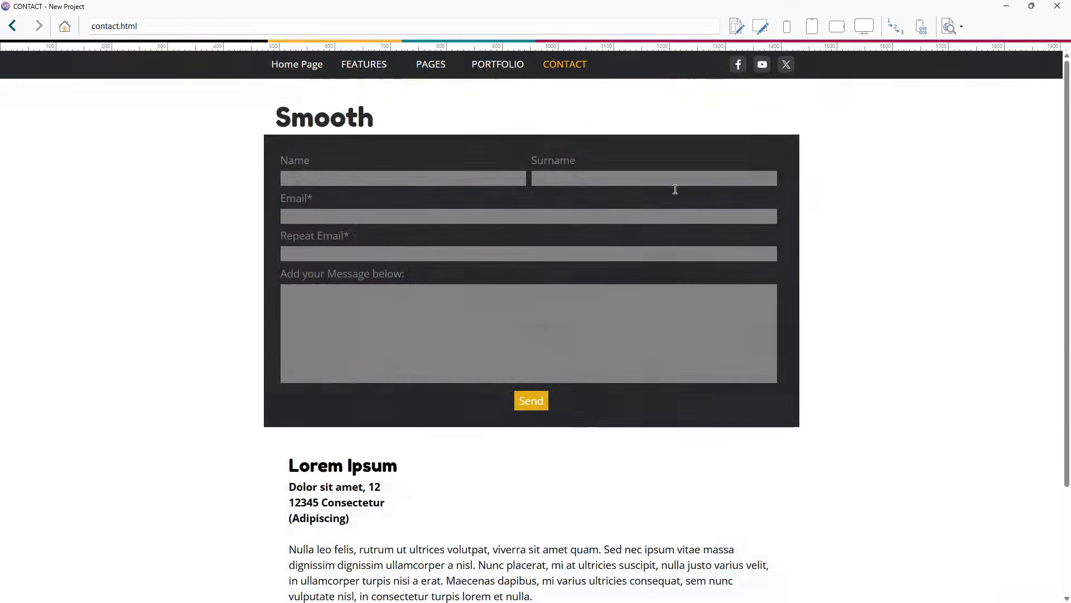
scroll(839, 251, down, 3)
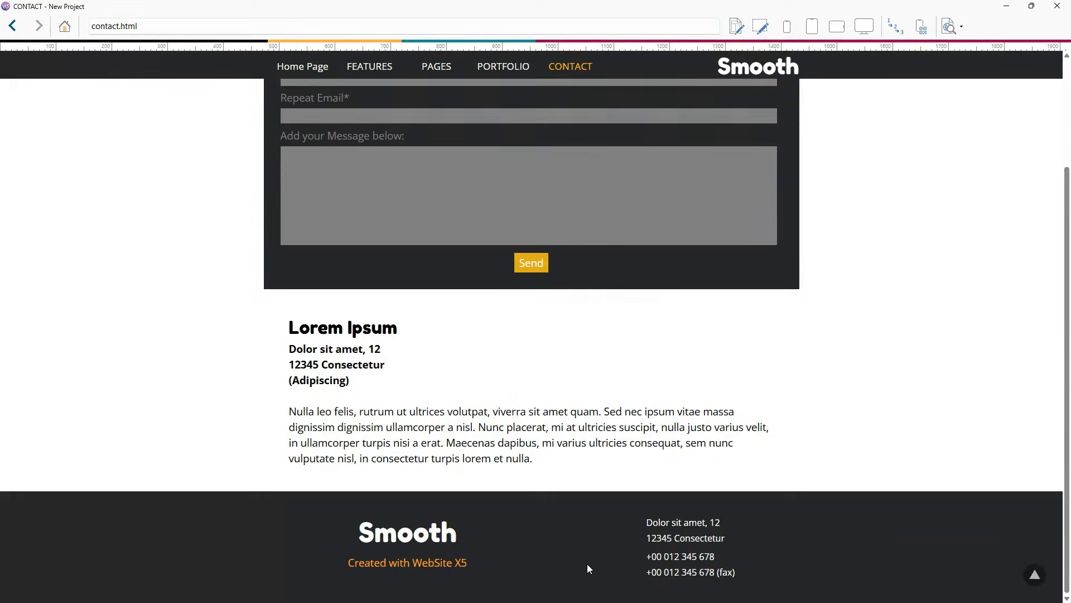
scroll(587, 563, up, 3)
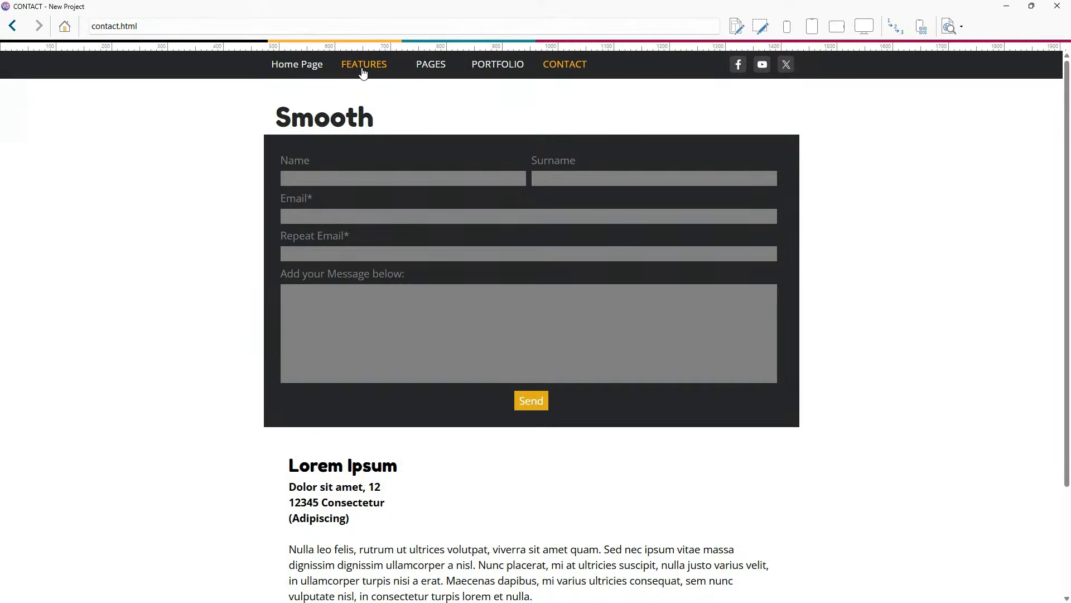
scroll(342, 242, down, 3)
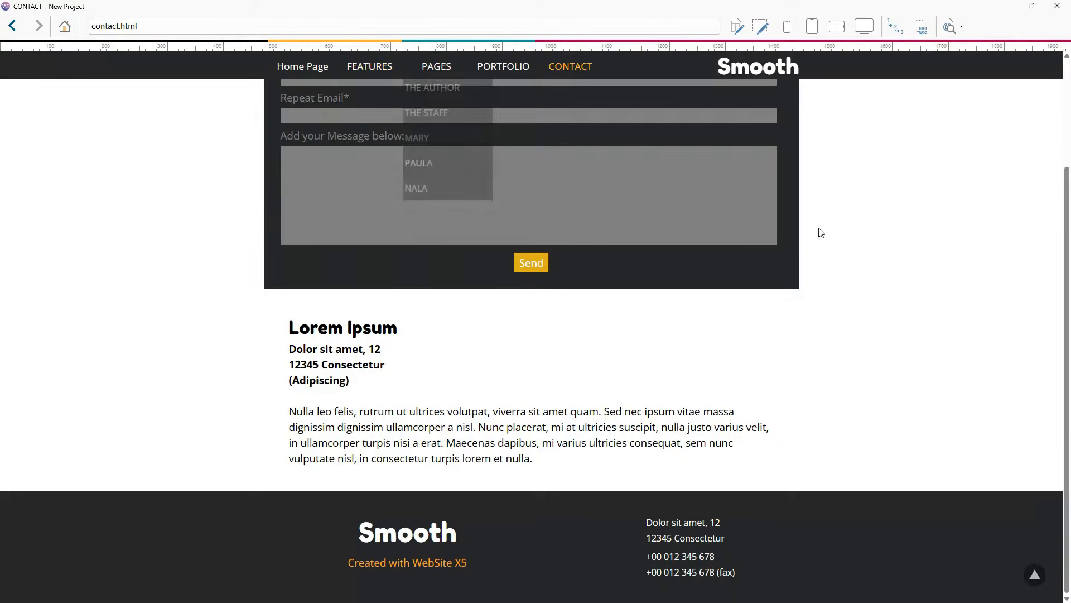
scroll(860, 277, up, 3)
scroll(536, 93, down, 3)
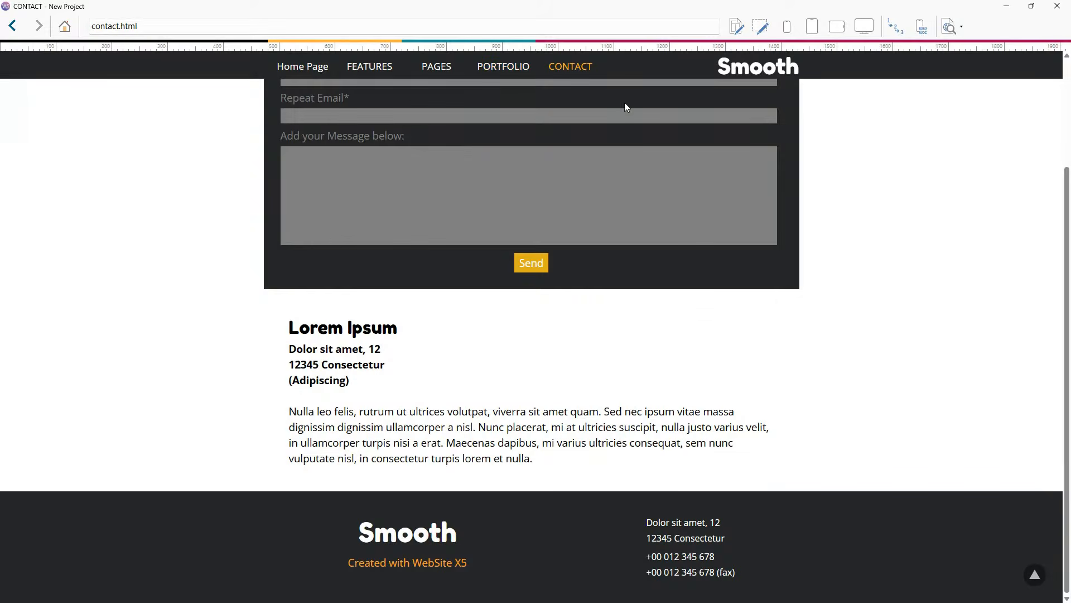
Examine the address lines in the Contact page's footer and close the preview
drag(649, 523, 667, 524)
click(666, 527)
drag(734, 537, 648, 522)
click(652, 528)
scroll(527, 495, up, 3)
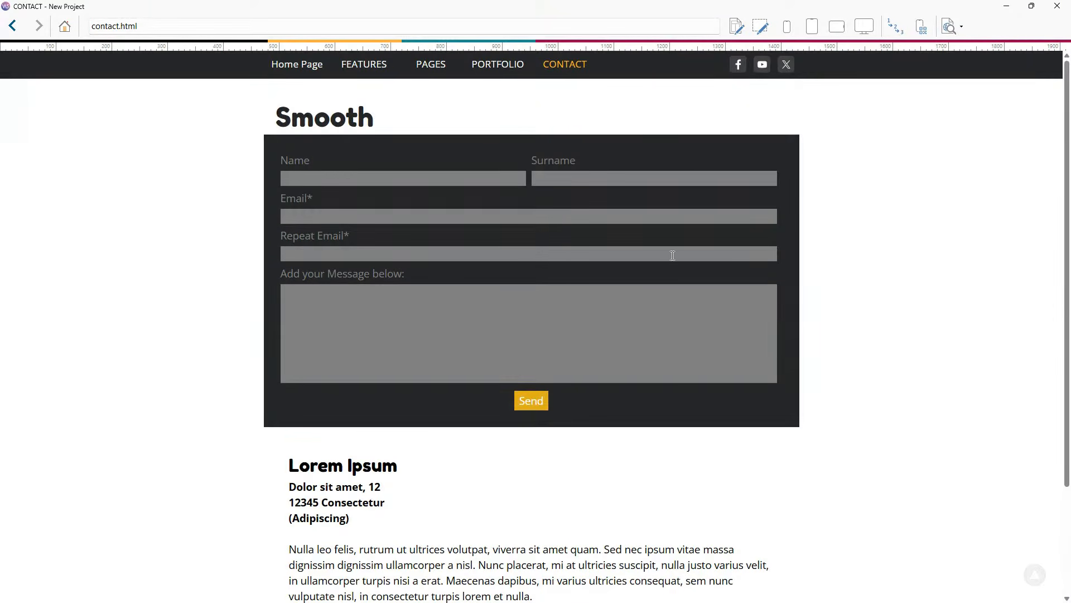
click(1058, 6)
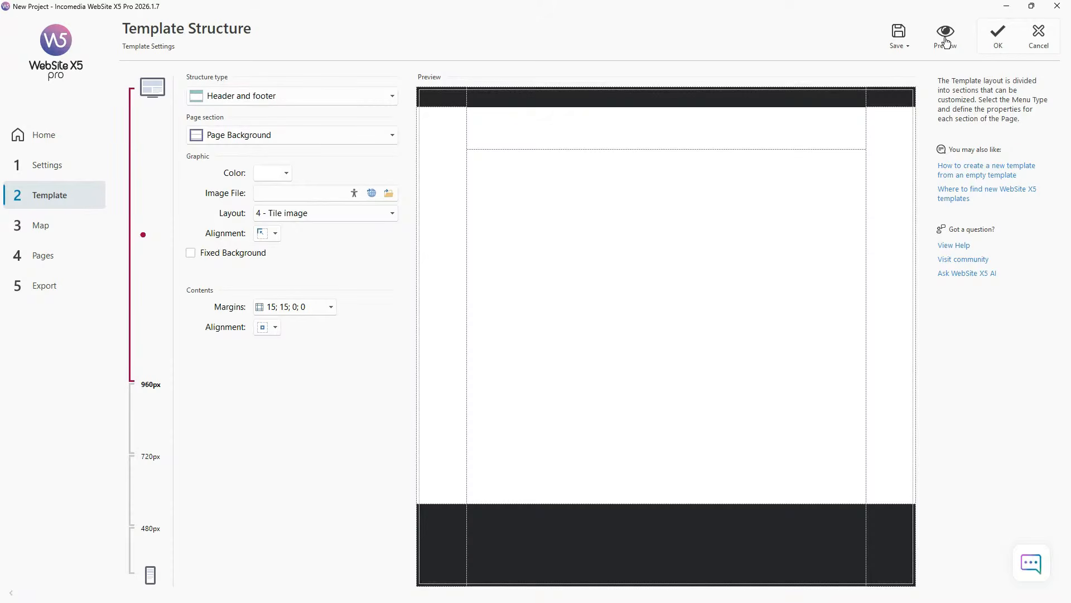
Examine the Template Structure settings of the Header, Page Background, Page Contents, Footer and Footer Background sections
click(534, 106)
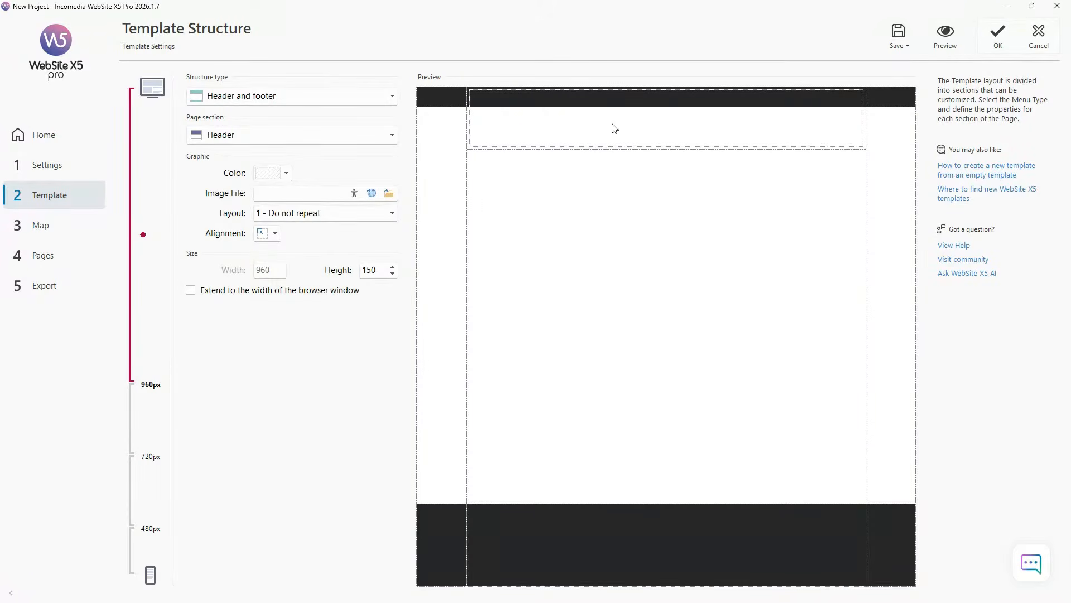
click(449, 194)
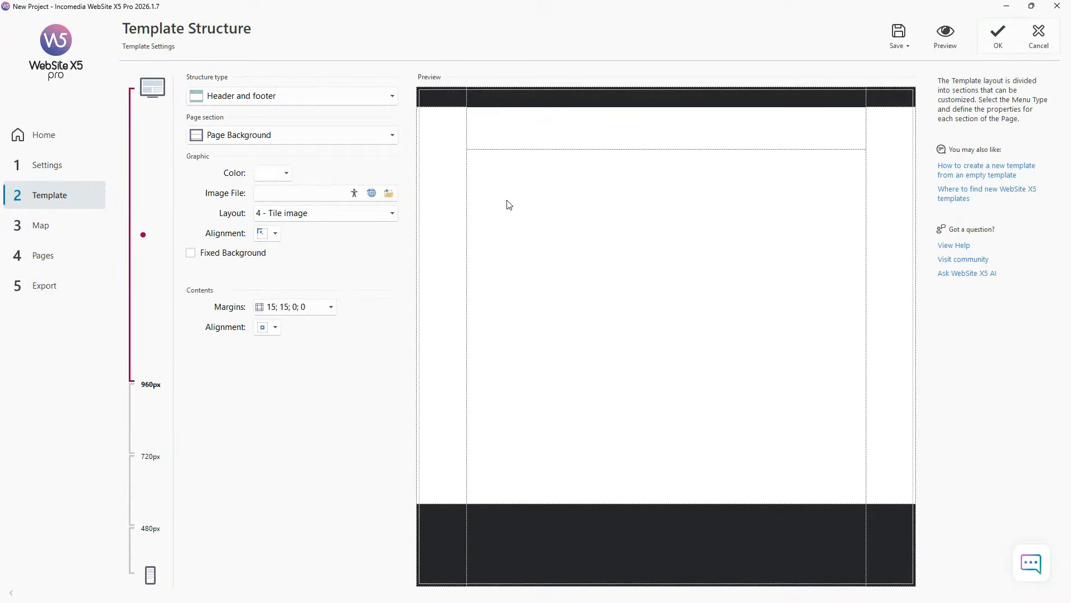
click(483, 211)
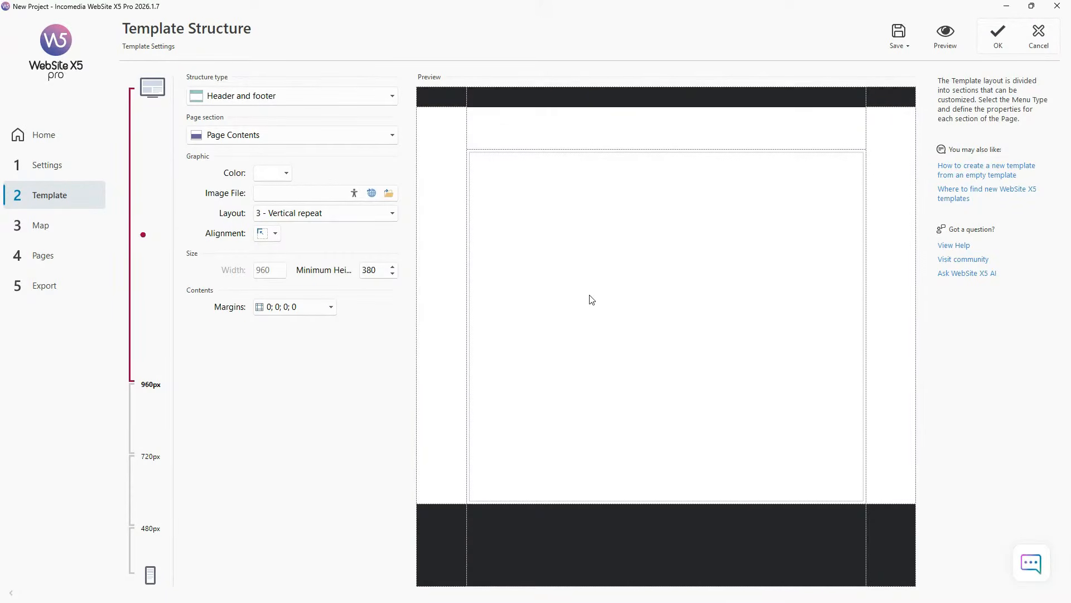
click(679, 538)
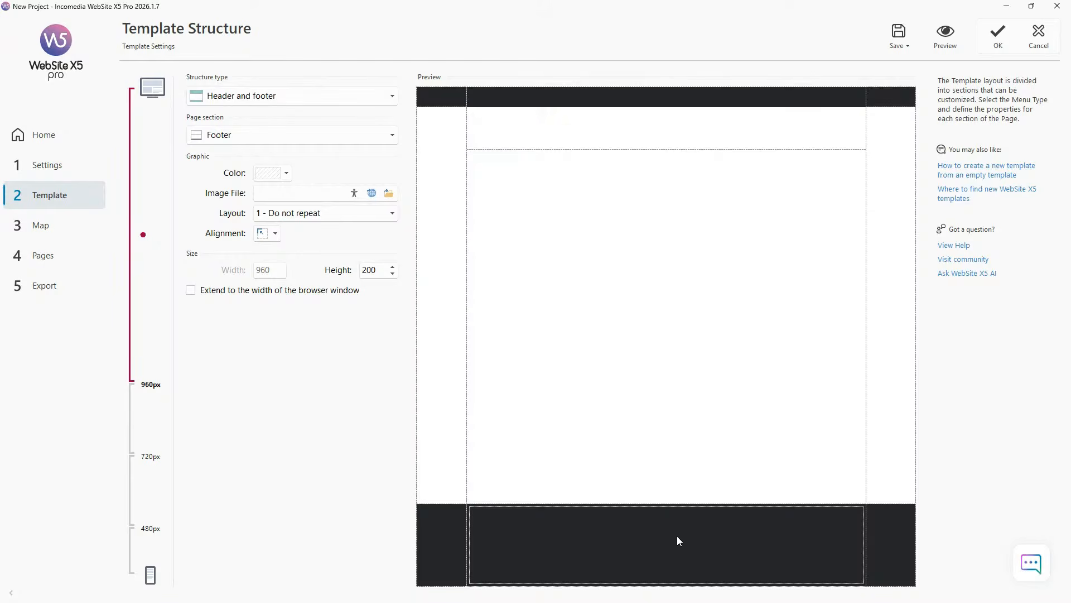
click(440, 521)
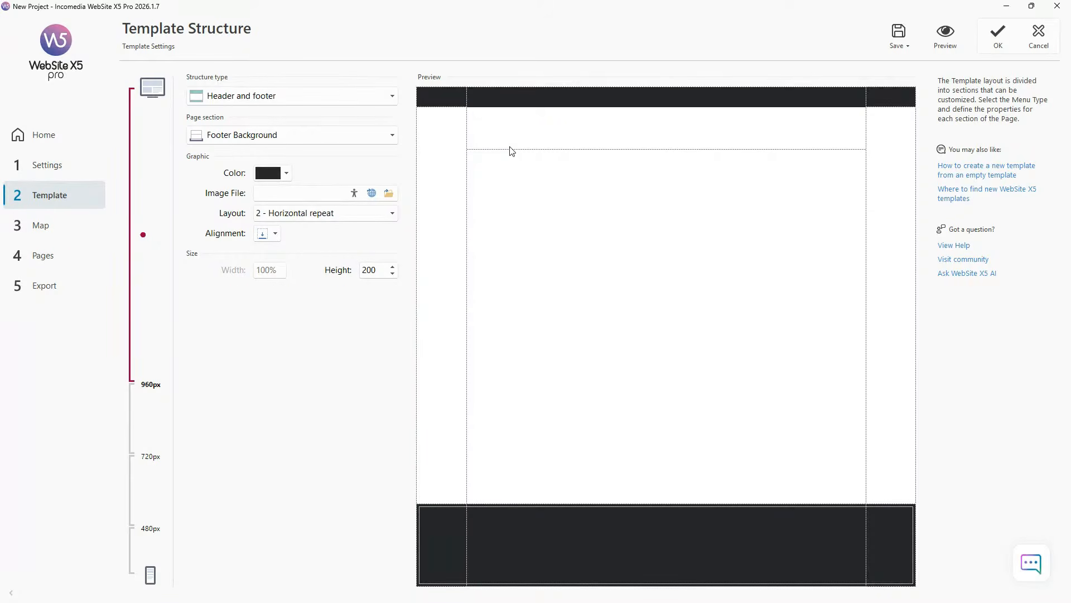
Compare the settings of the Header and Footer sections with those of the Header Background and Footer Background
click(448, 104)
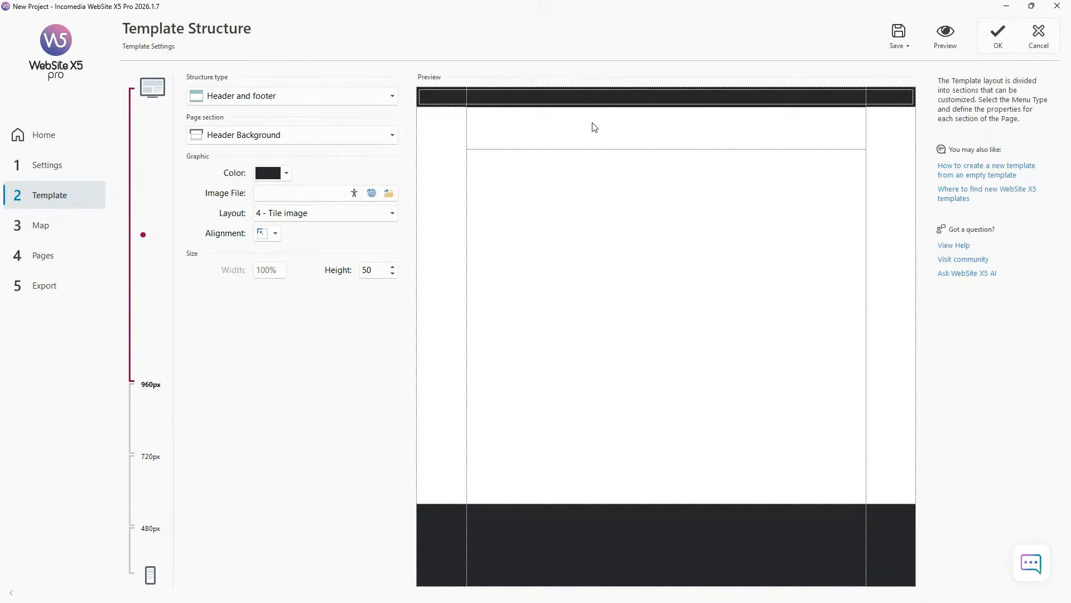
click(584, 139)
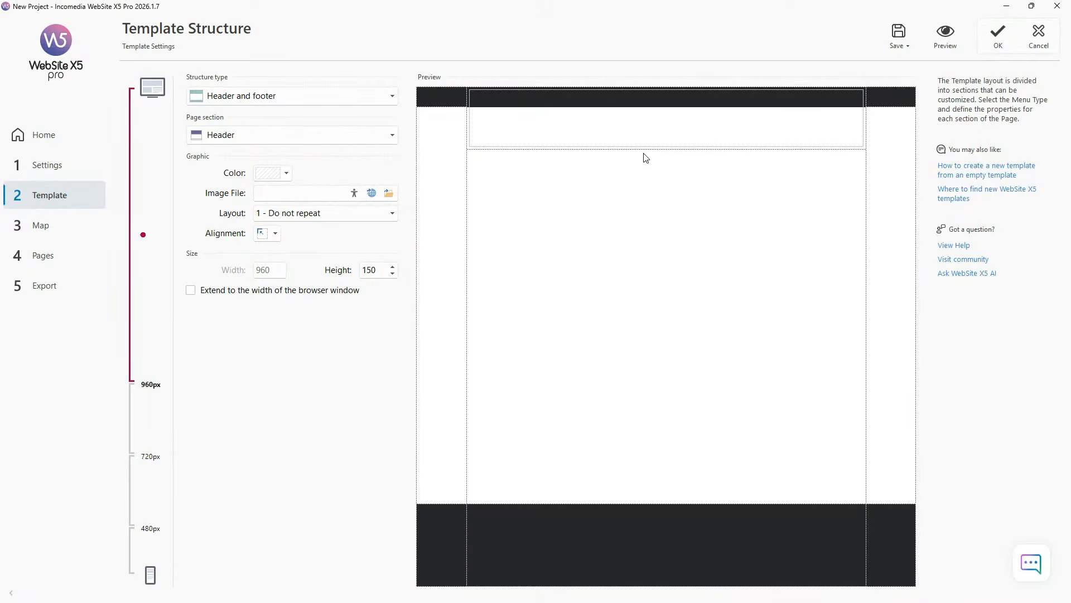
click(664, 551)
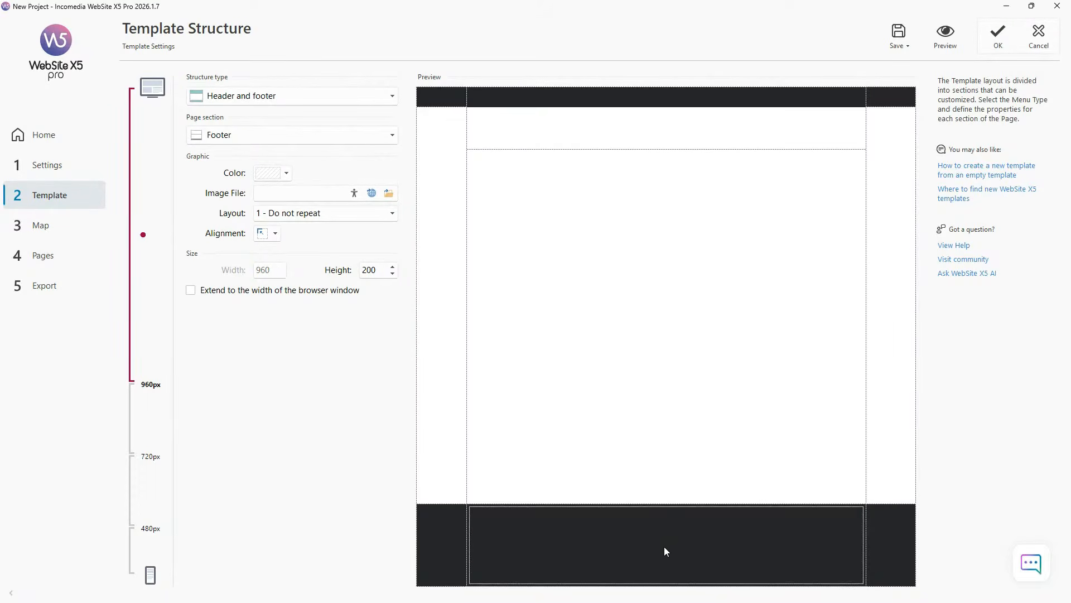
click(539, 138)
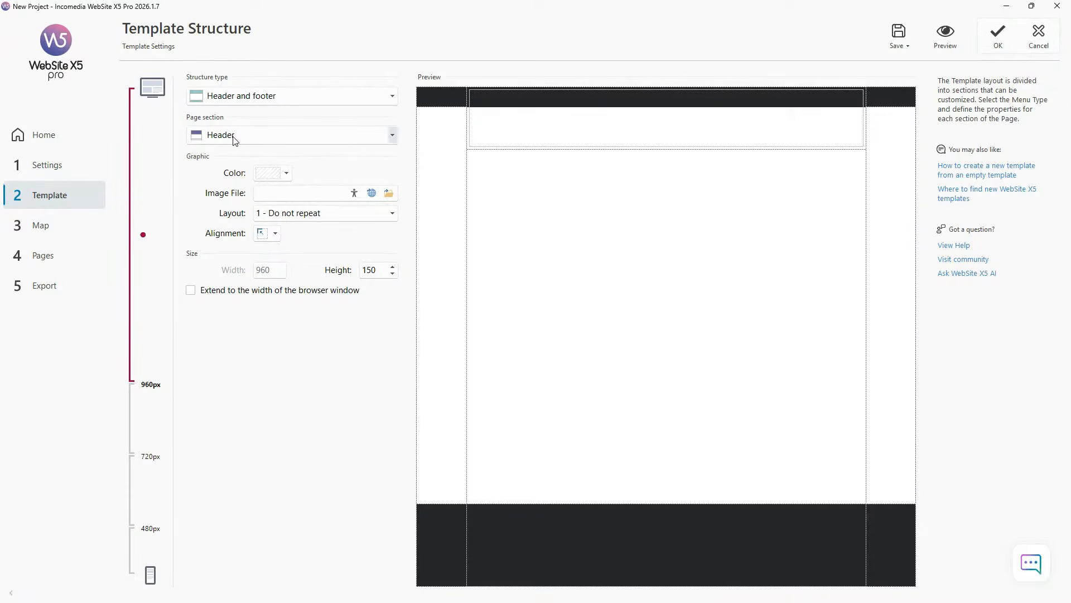
click(642, 546)
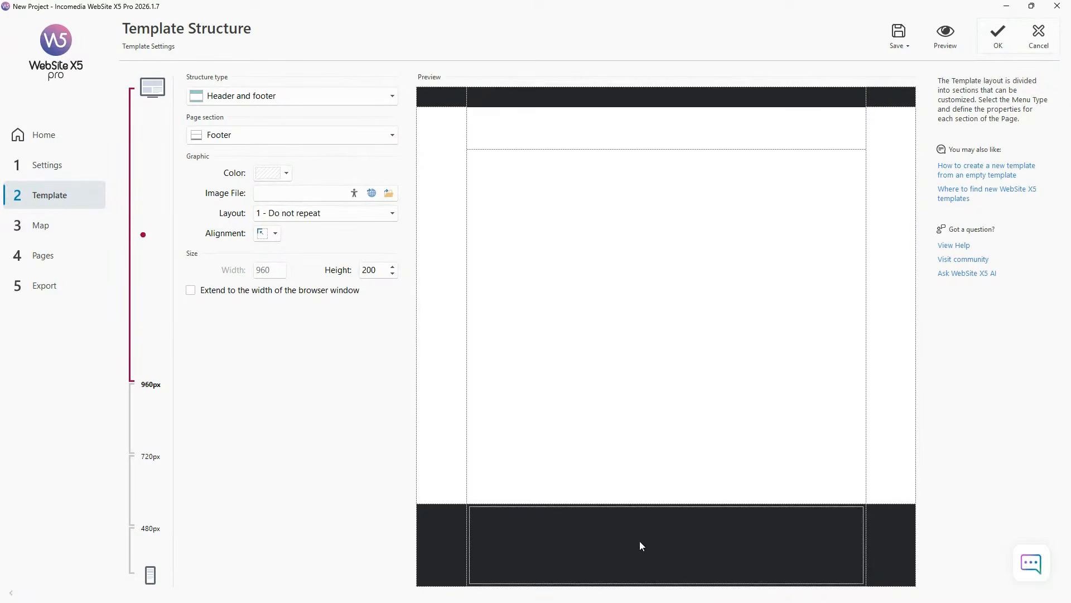
click(450, 542)
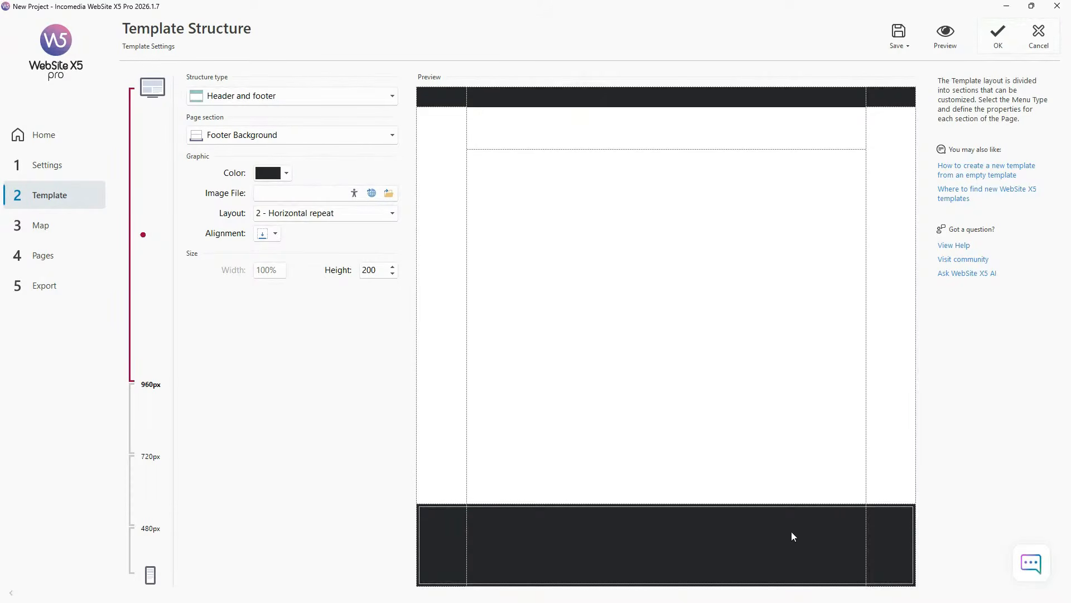
click(445, 102)
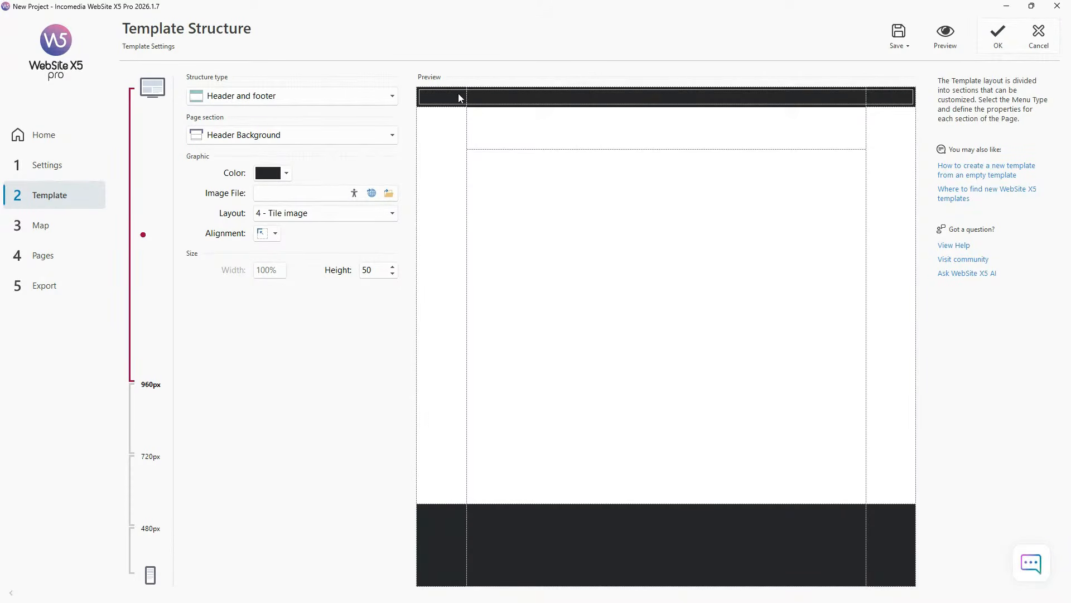
Examine the margin options of the Page Contents section
click(642, 213)
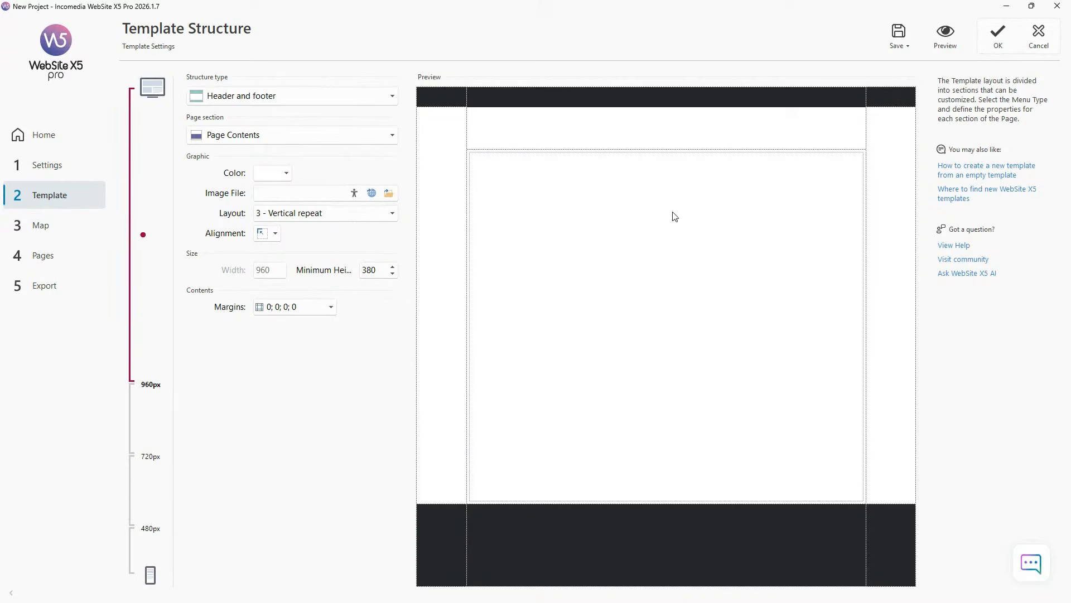
click(331, 307)
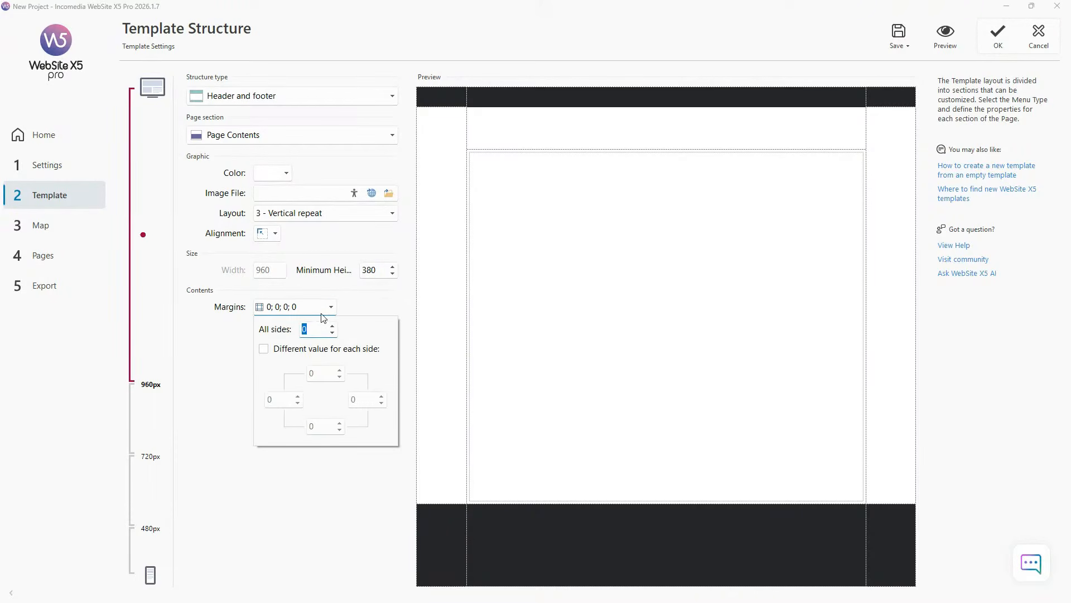
click(378, 298)
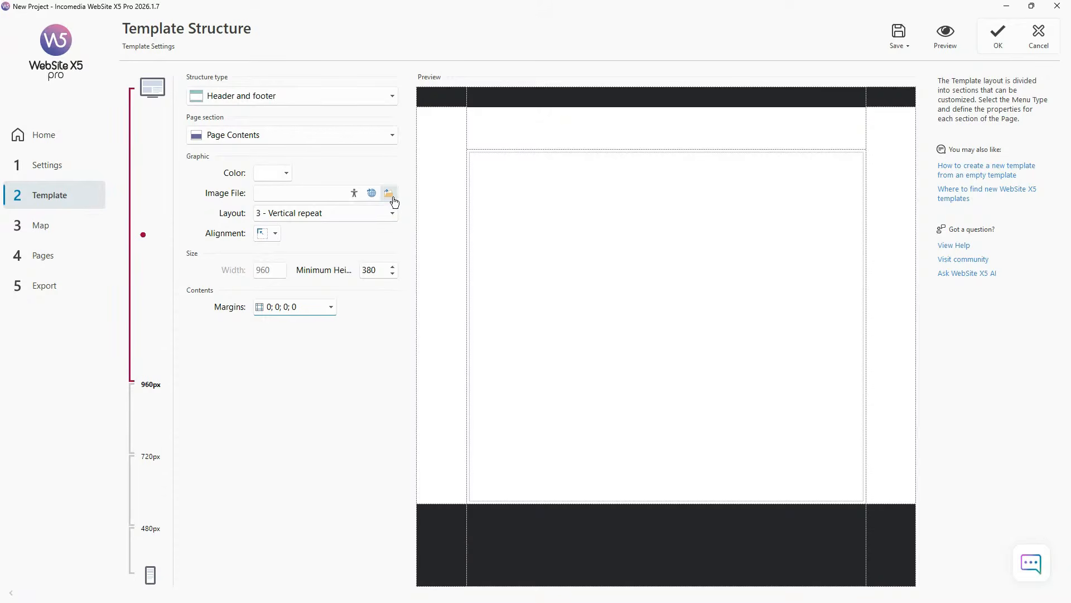
Try cyan as the Page Contents color and restore it to white (#ffffff)
click(287, 173)
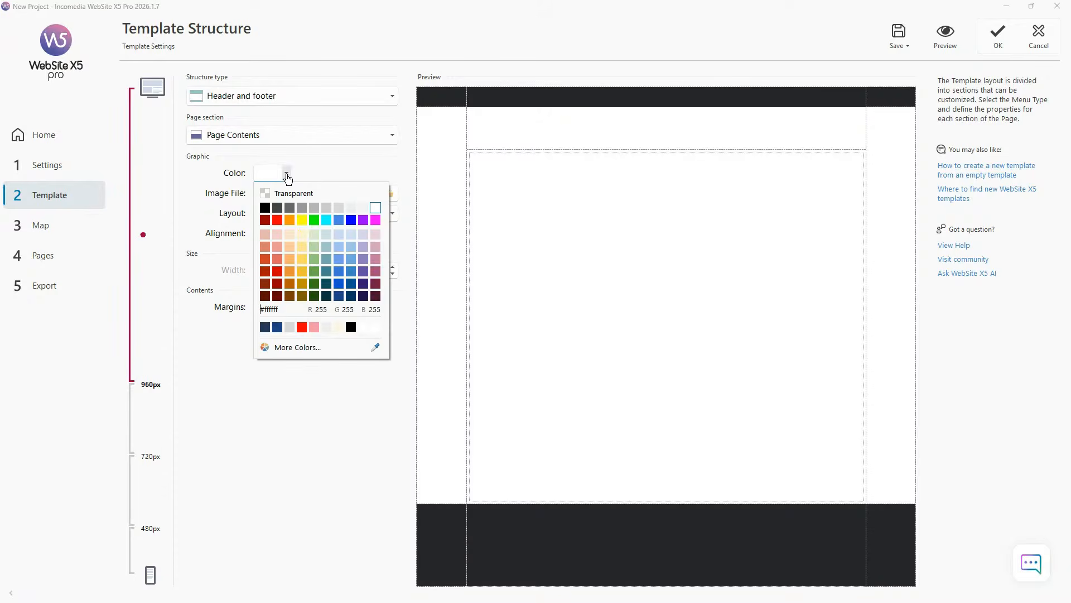
click(326, 220)
click(375, 207)
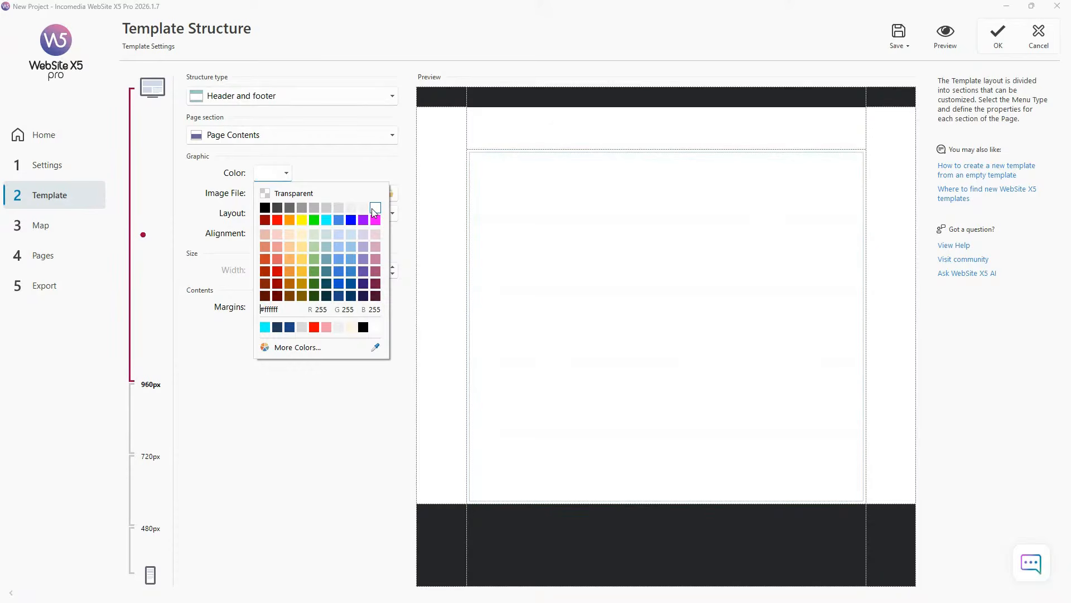
click(368, 407)
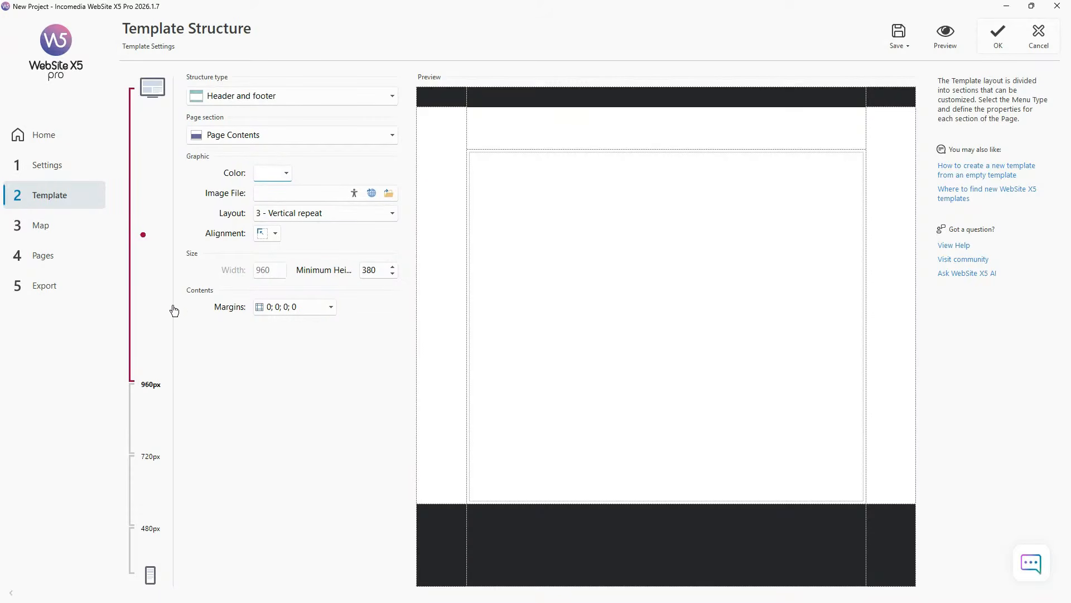
Examine the template structure at the 720px, 480px and smartphone resolutions, ending on the desktop view
click(156, 414)
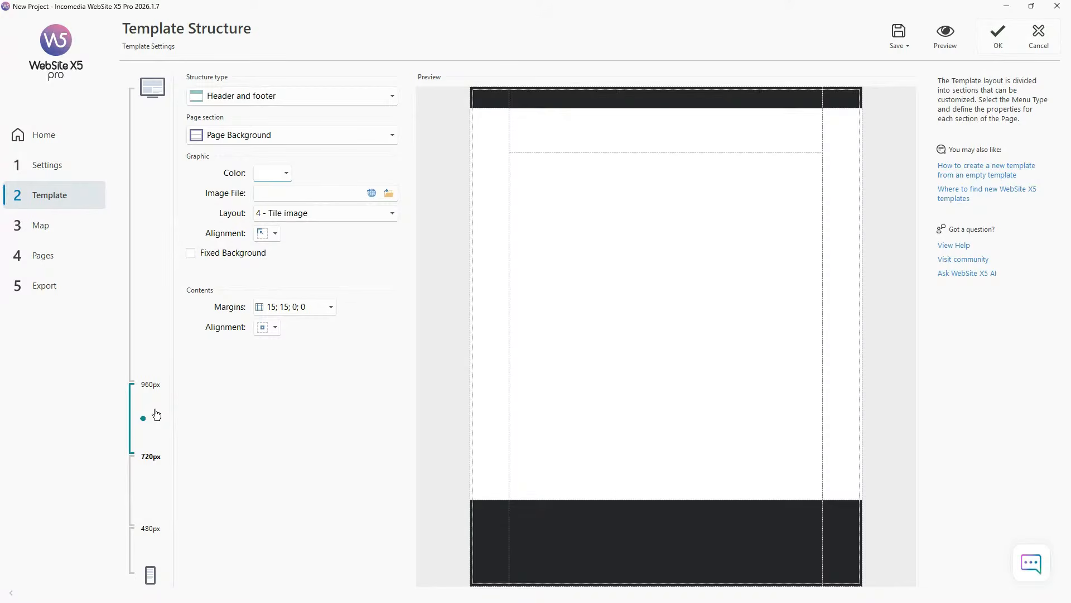
click(148, 508)
click(158, 559)
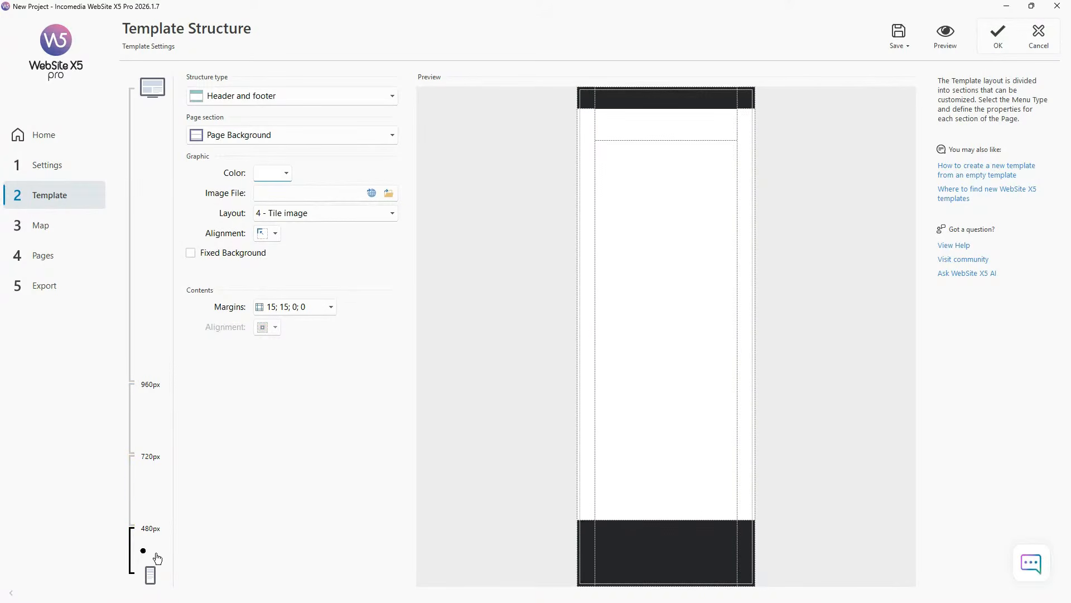
click(159, 490)
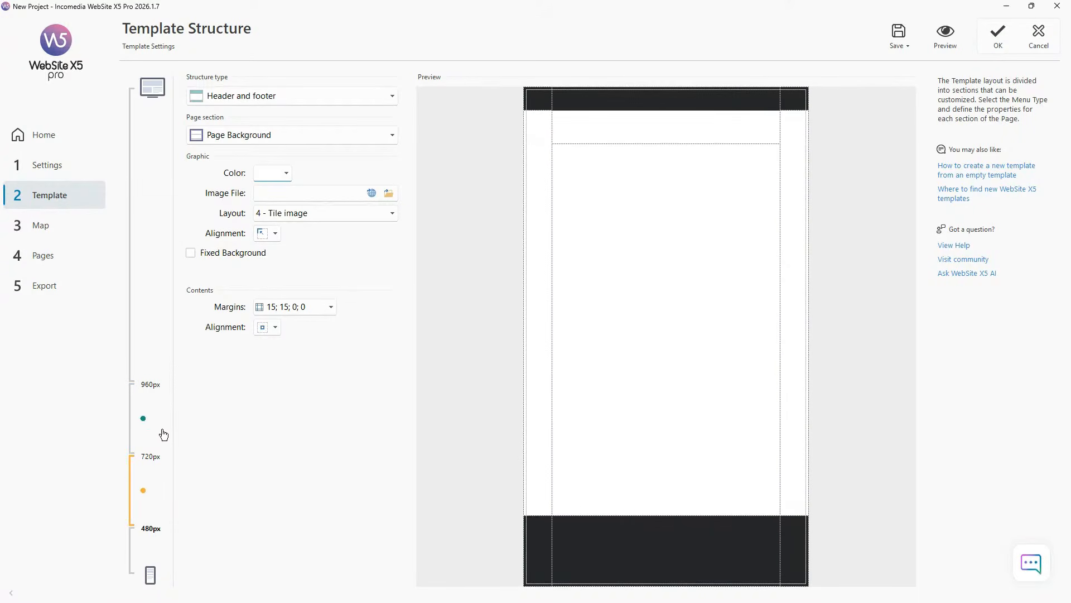
click(157, 428)
click(149, 338)
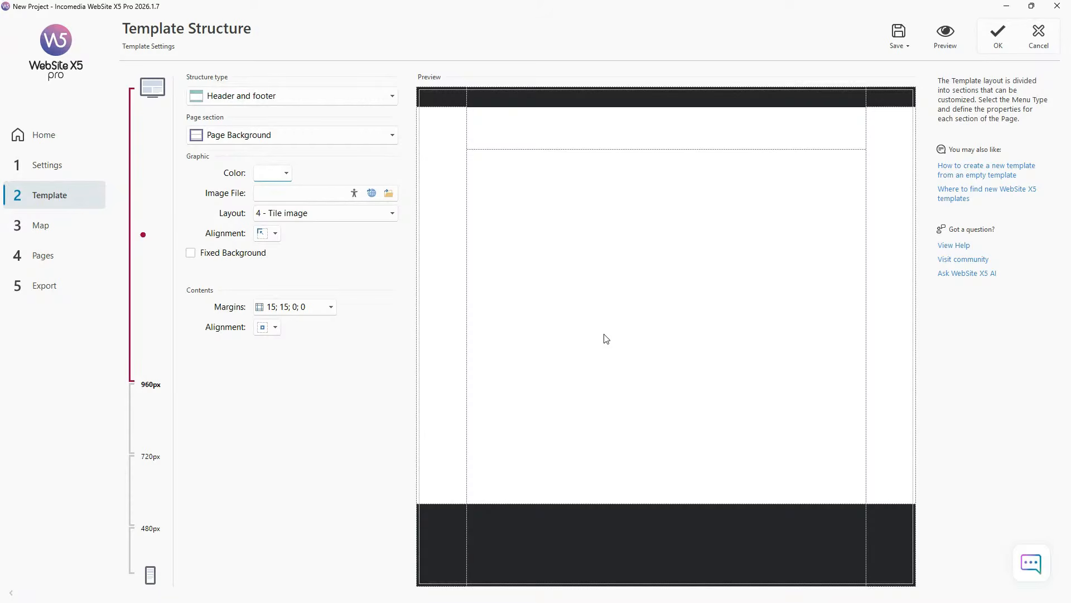
Compare the section layout across all resolutions from desktop down to smartphone, back up to desktop and to 720px
click(140, 432)
click(140, 486)
click(129, 562)
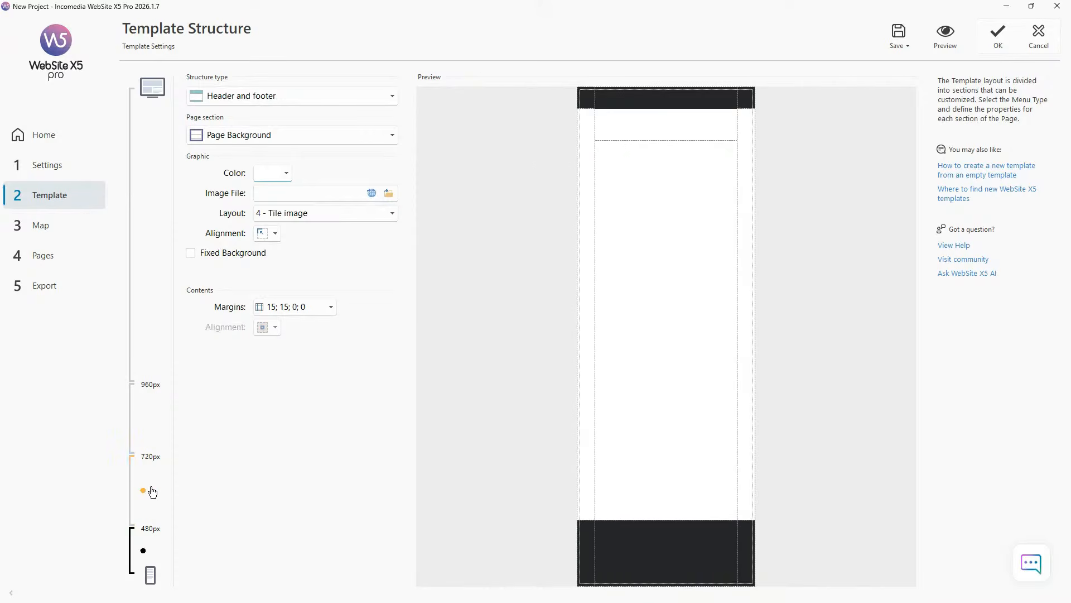
click(143, 490)
click(144, 425)
click(145, 380)
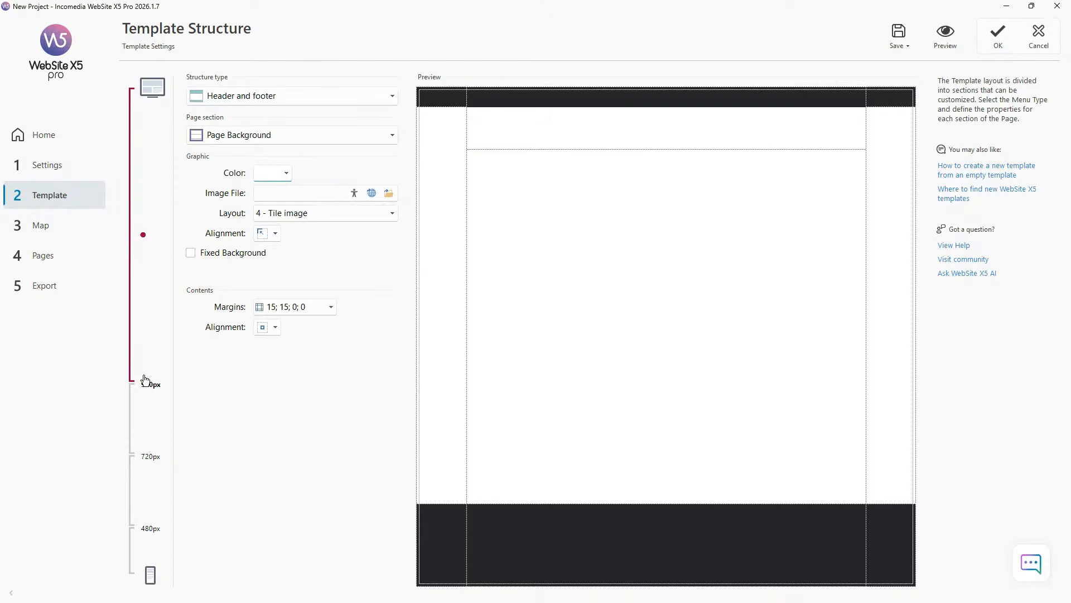
click(151, 418)
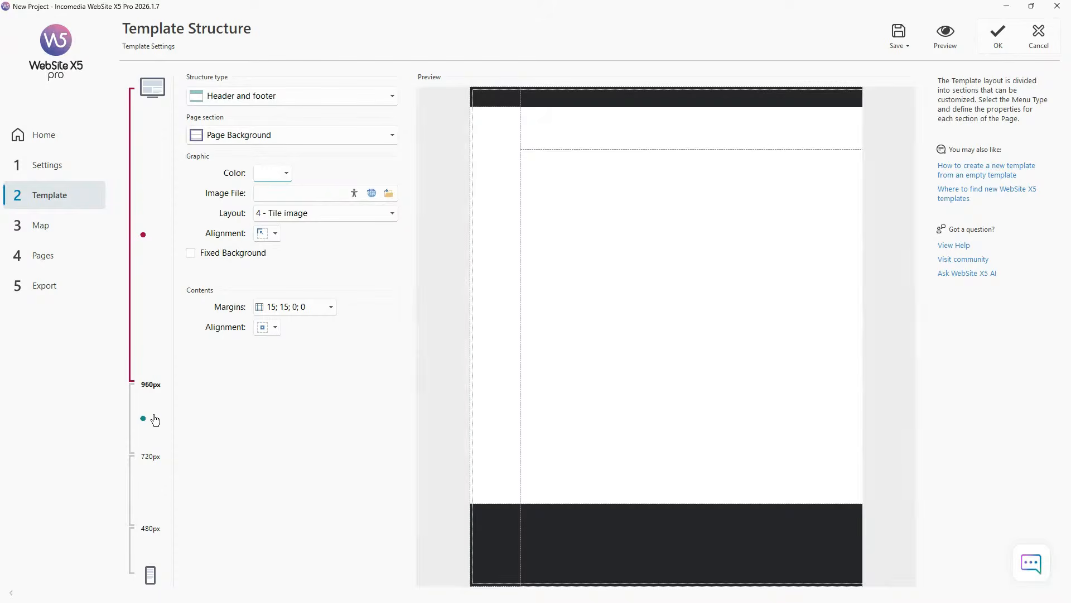
Compare the Page Background layout at the smartphone, desktop, 720px and 480px resolutions, ending on the smartphone view
click(143, 487)
click(145, 549)
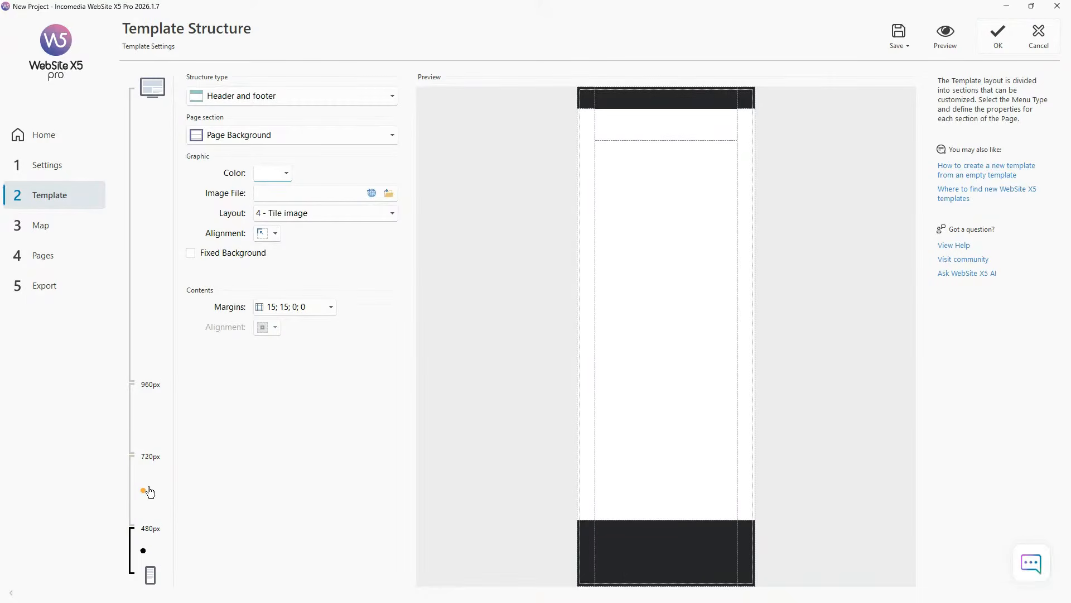
click(152, 328)
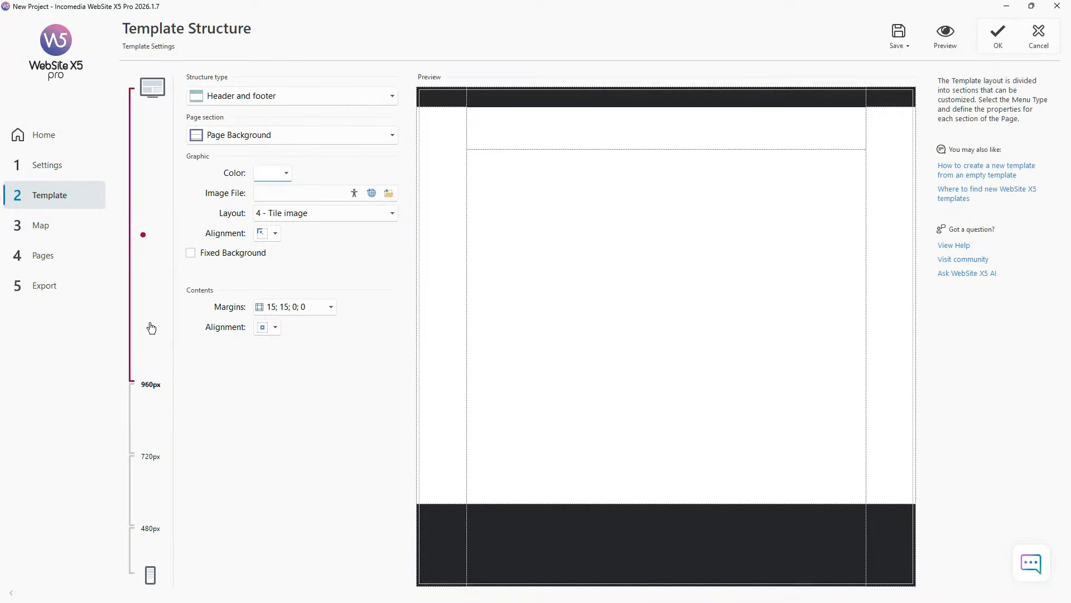
click(150, 439)
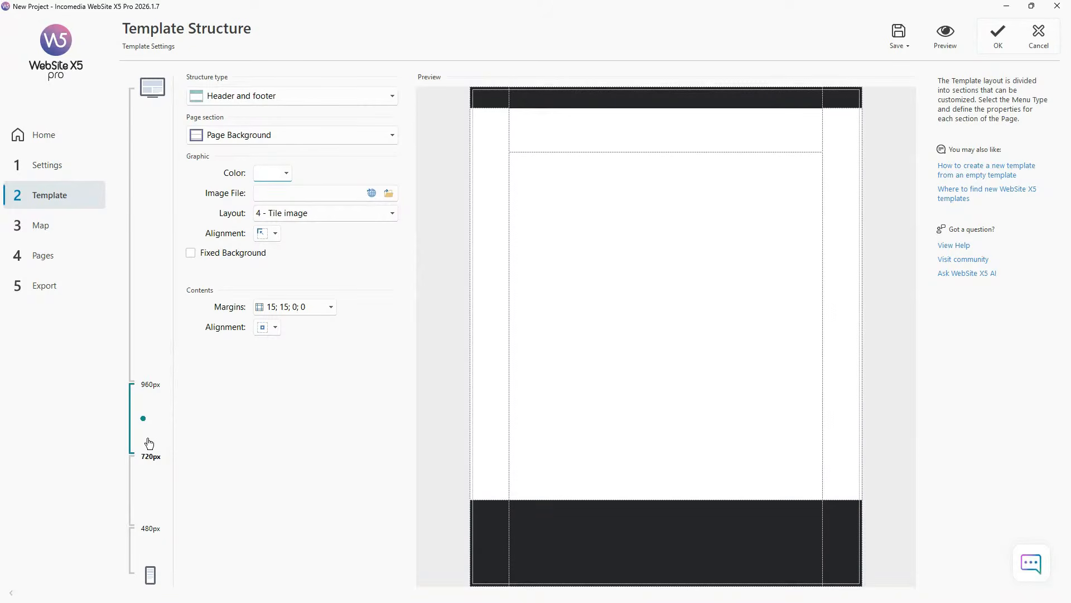
click(154, 491)
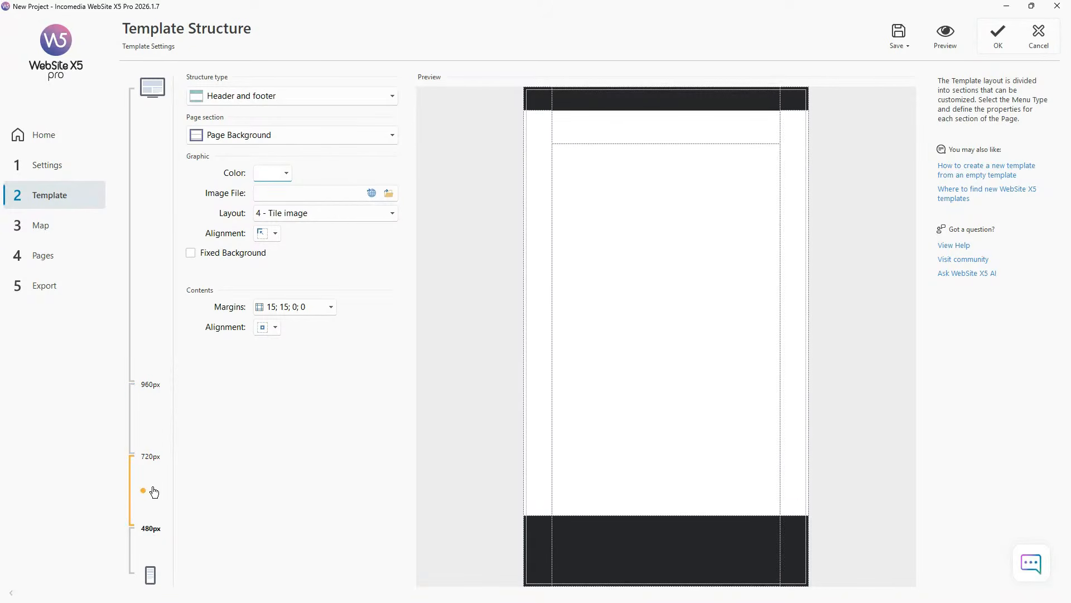
click(145, 546)
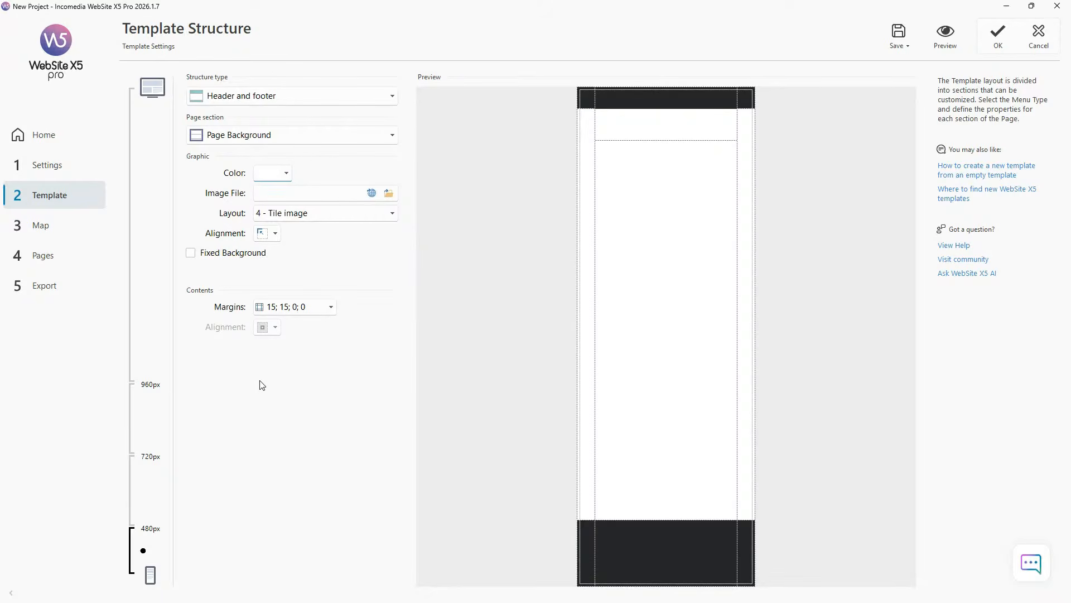
click(150, 418)
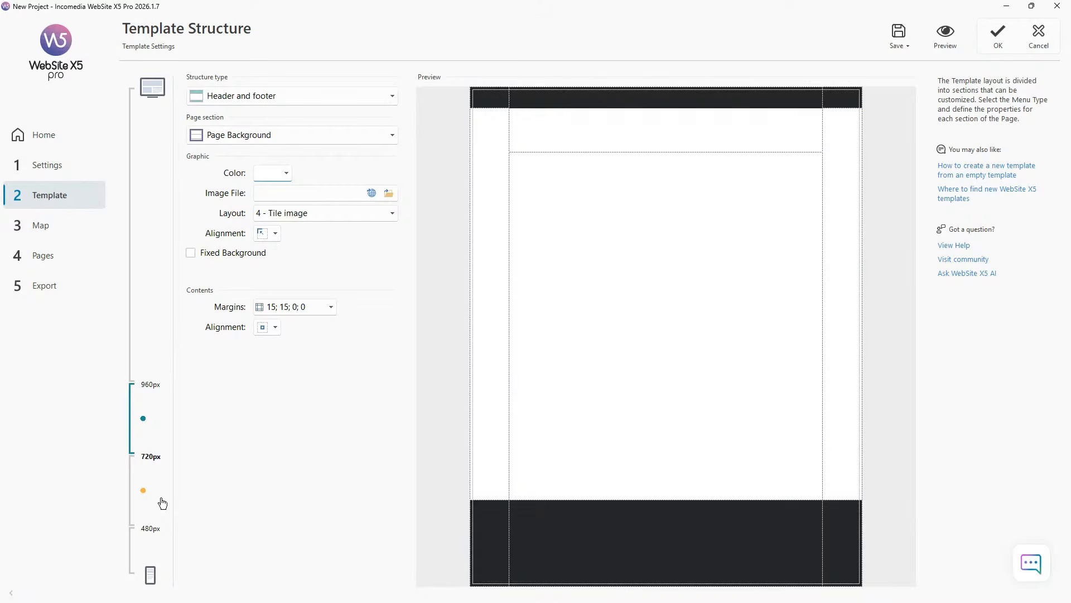
click(145, 472)
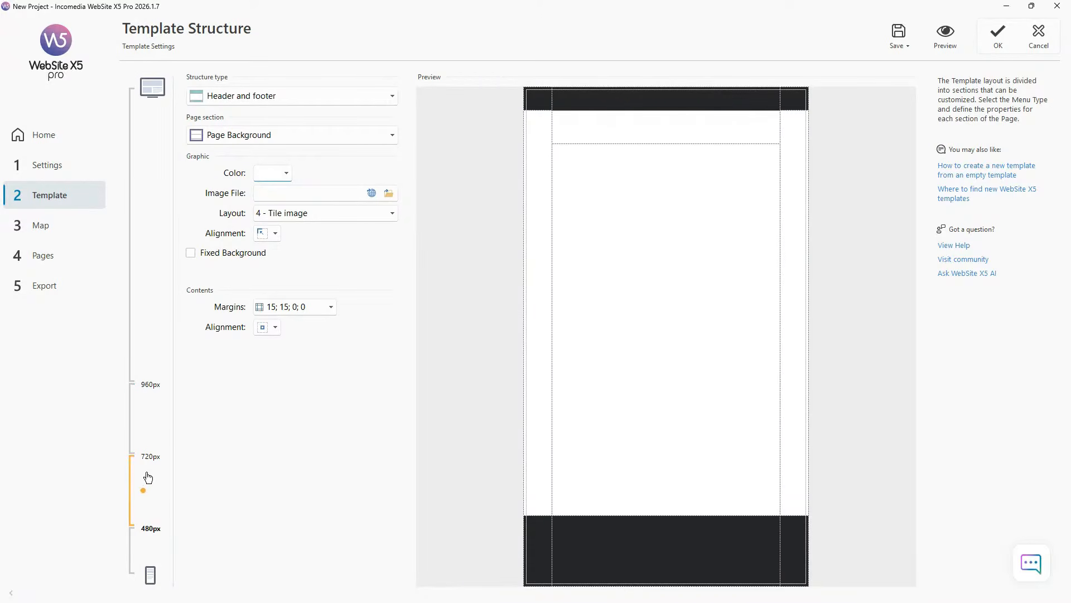
click(140, 549)
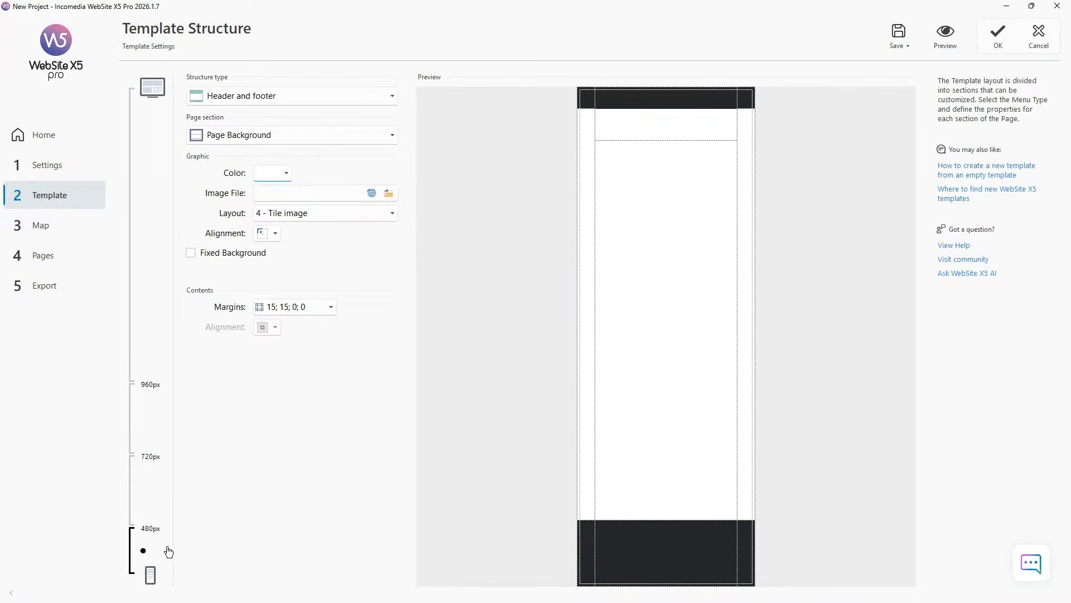
Set the height of both the Header and the Header Background to 200 at the smartphone resolution
click(679, 544)
click(649, 107)
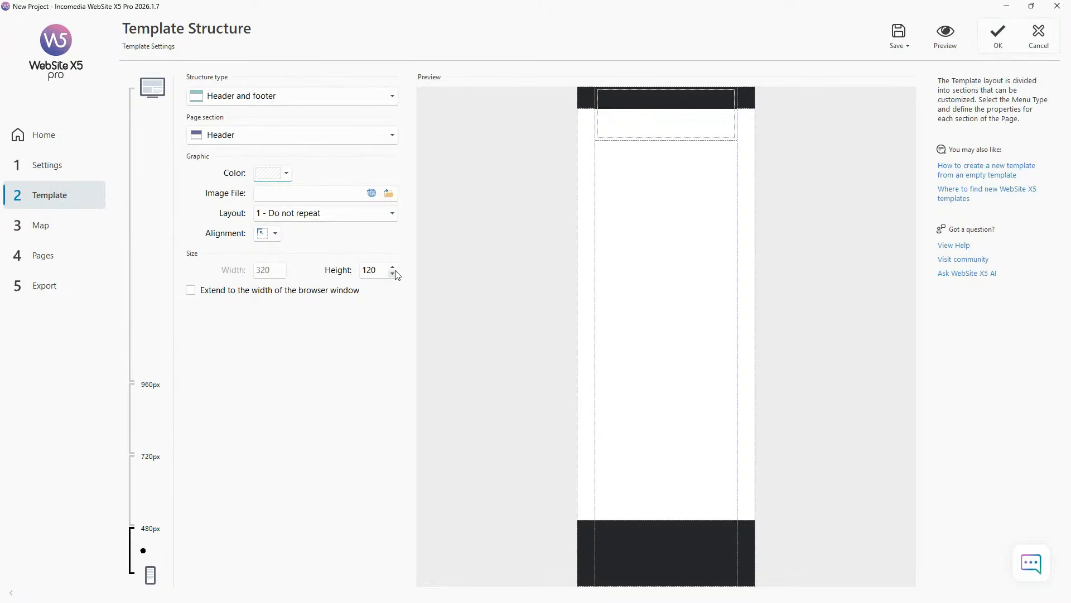
double_click(359, 270)
text(200)
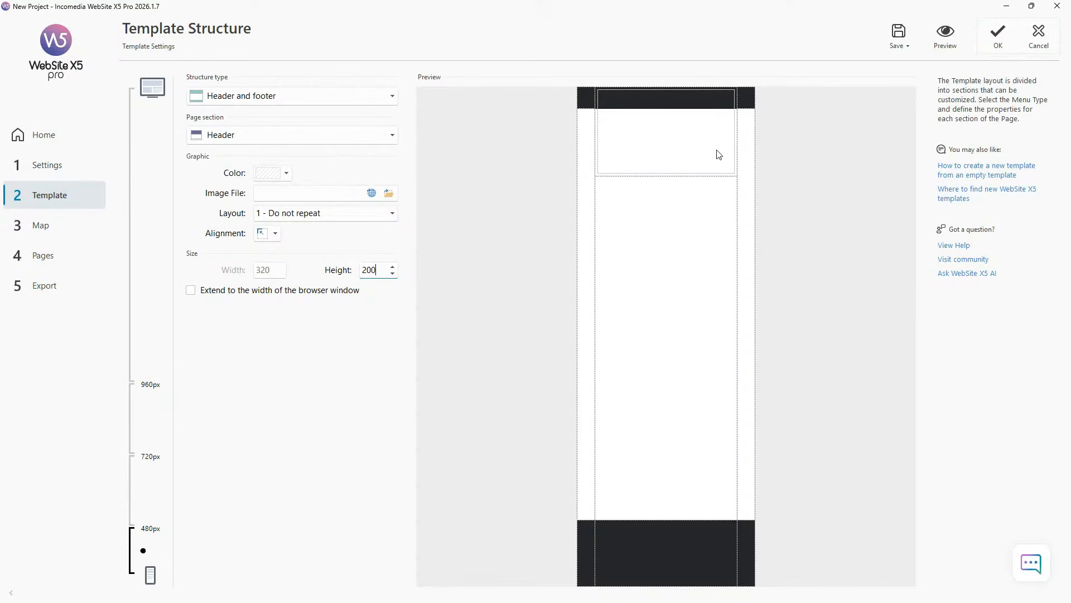
click(582, 104)
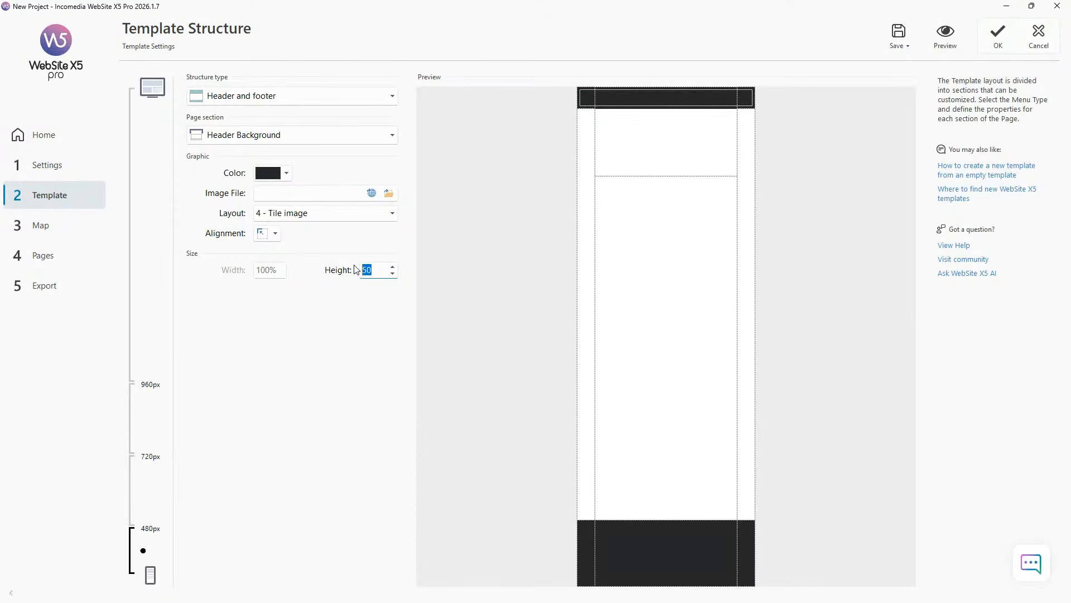
click(628, 117)
click(582, 103)
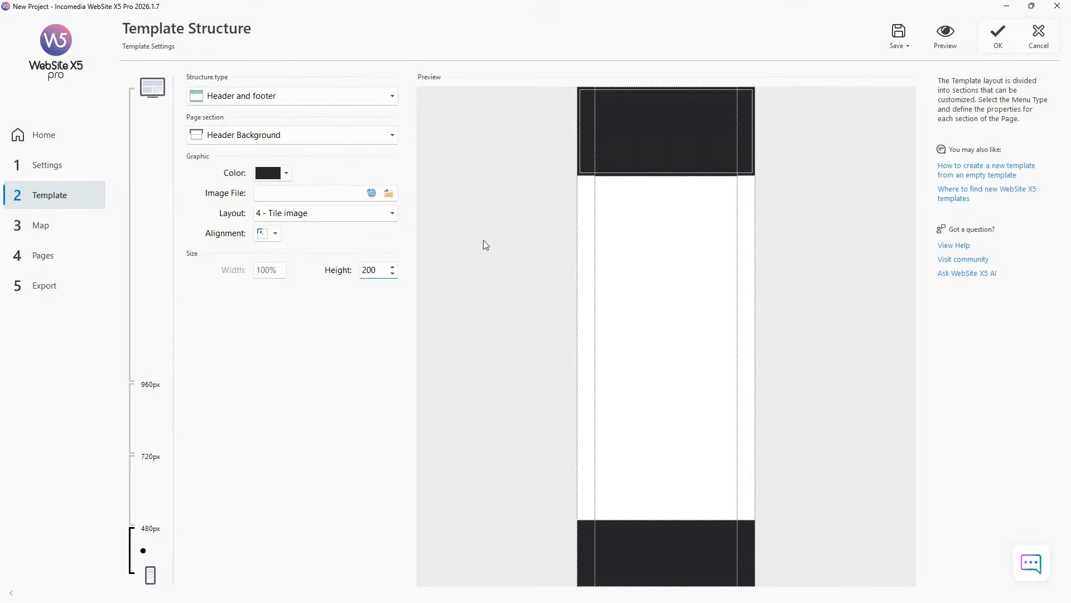
click(671, 206)
click(674, 173)
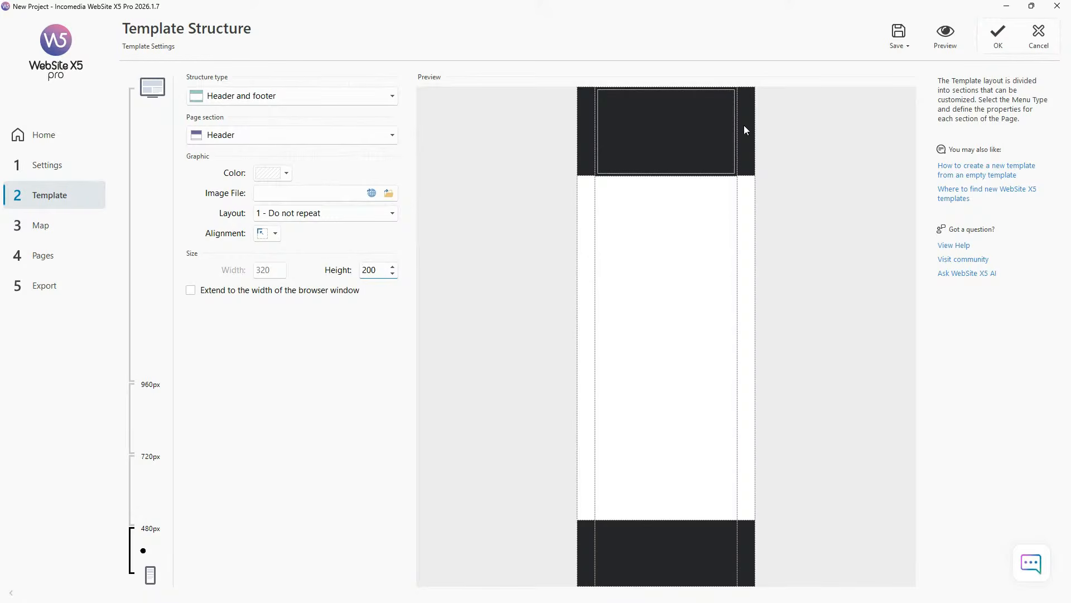
Preview the Contact page in the smartphone, tablet and desktop viewports to examine its header, and close the preview
click(945, 46)
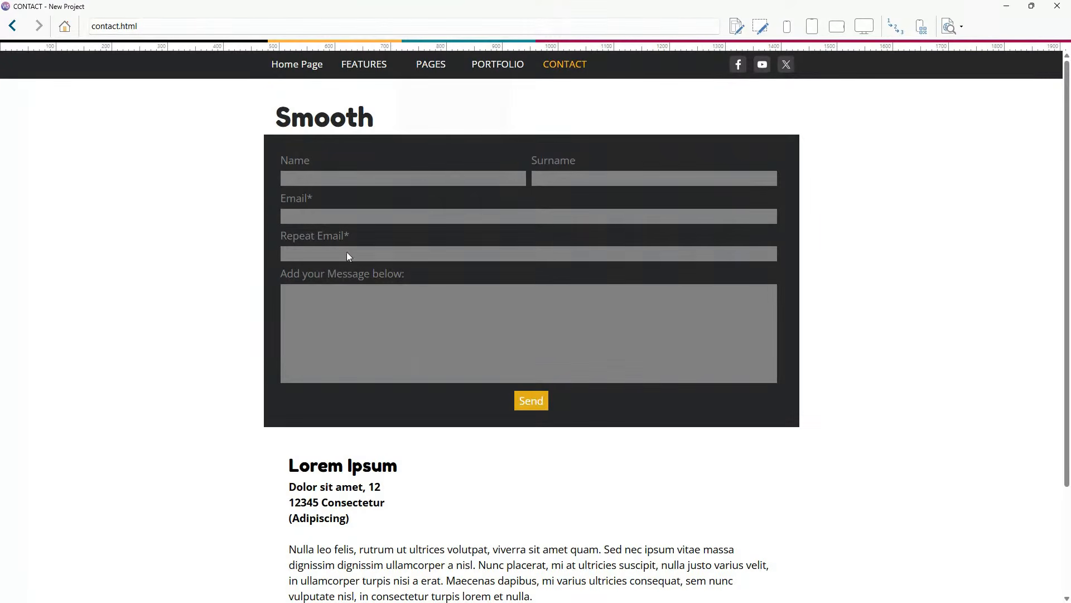
click(837, 31)
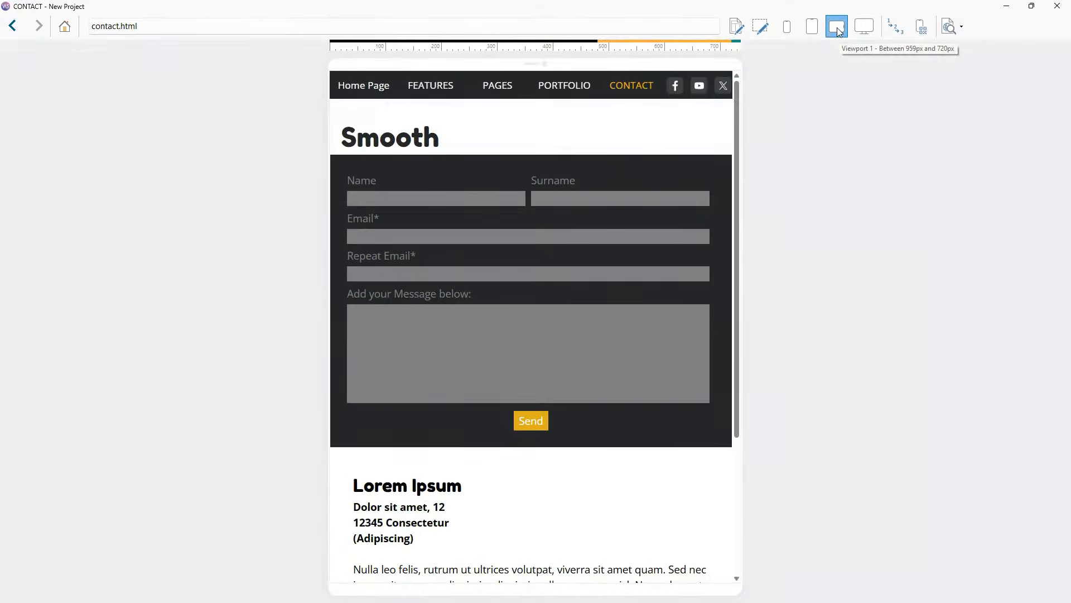
click(839, 31)
click(838, 33)
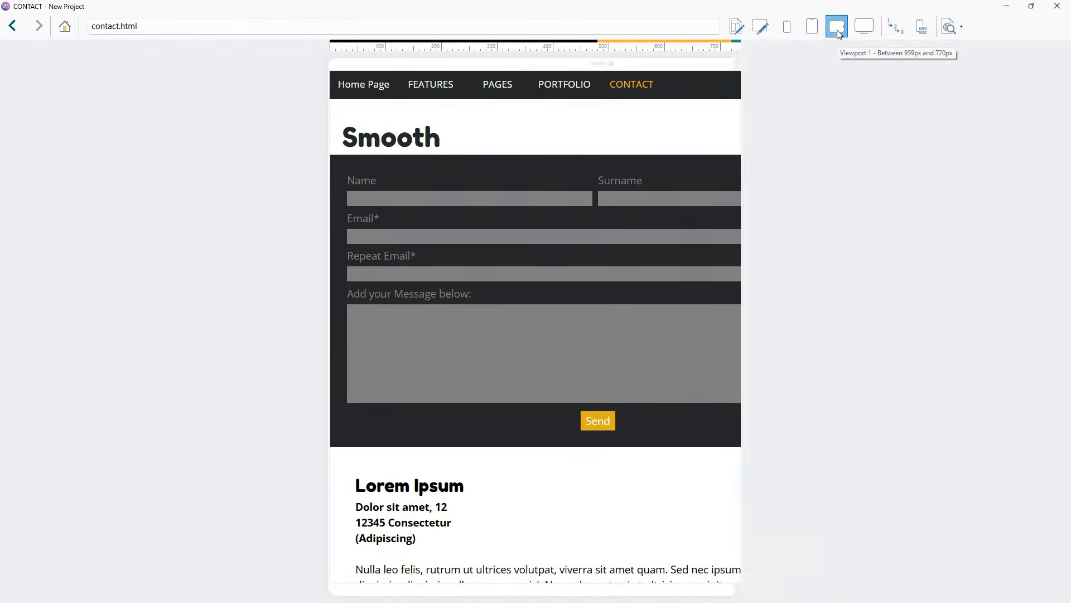
click(788, 32)
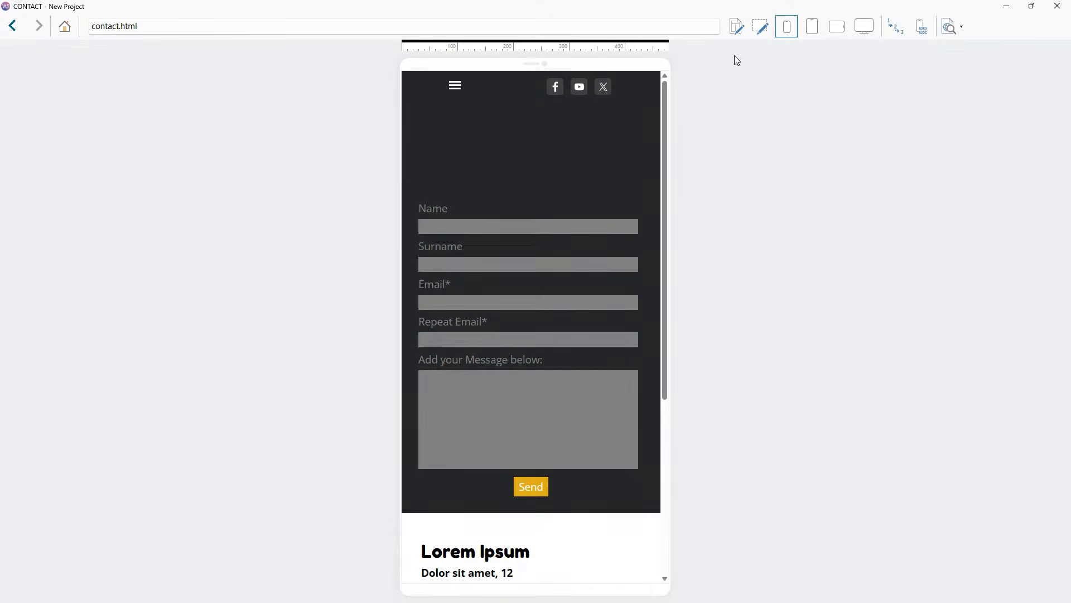
click(812, 26)
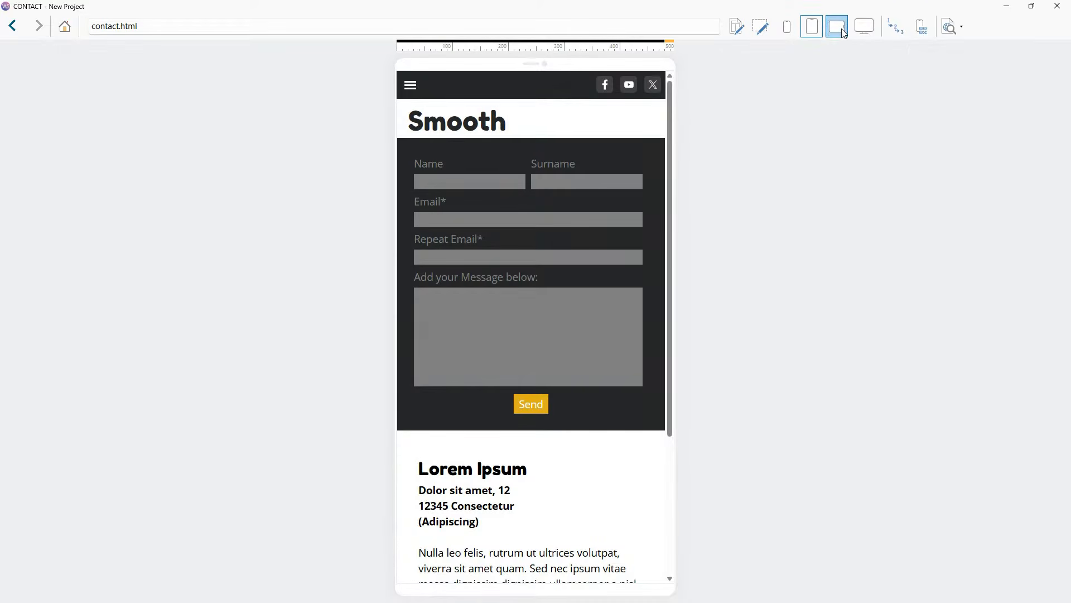
click(787, 26)
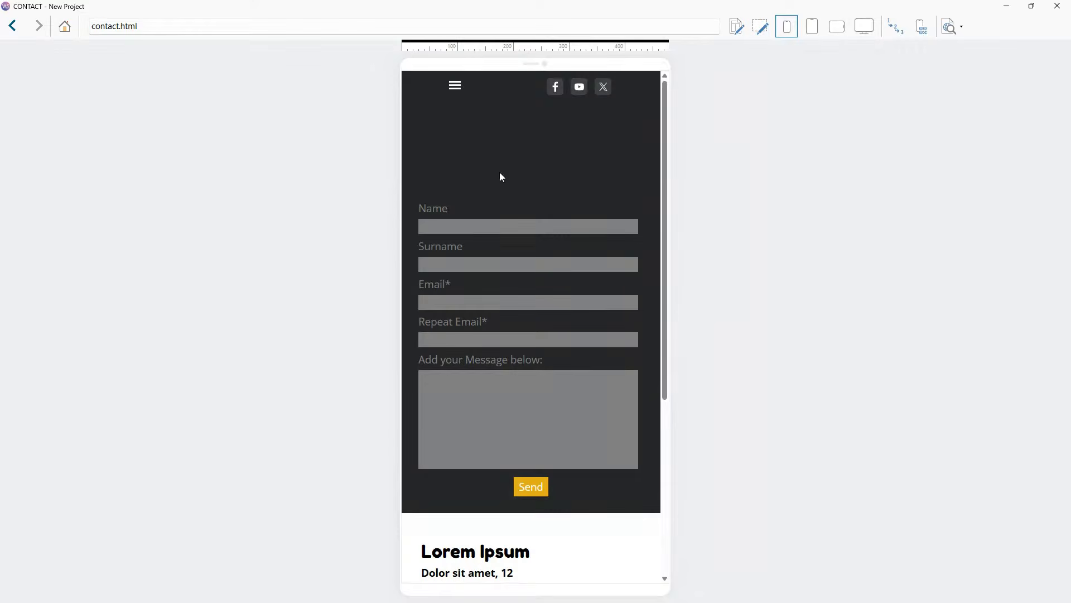
click(813, 27)
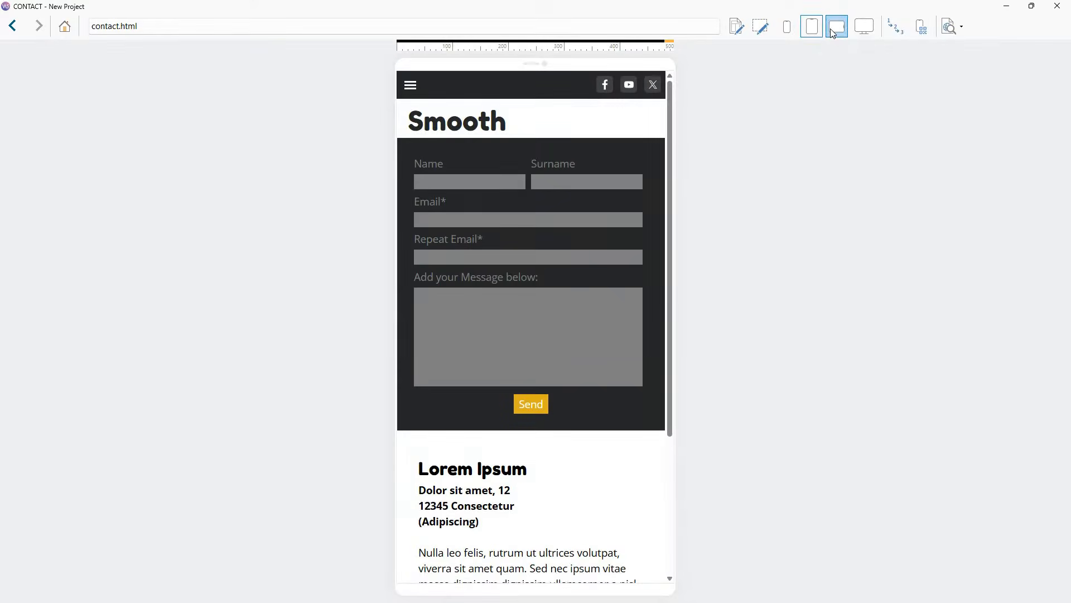
click(837, 26)
click(863, 27)
click(1055, 9)
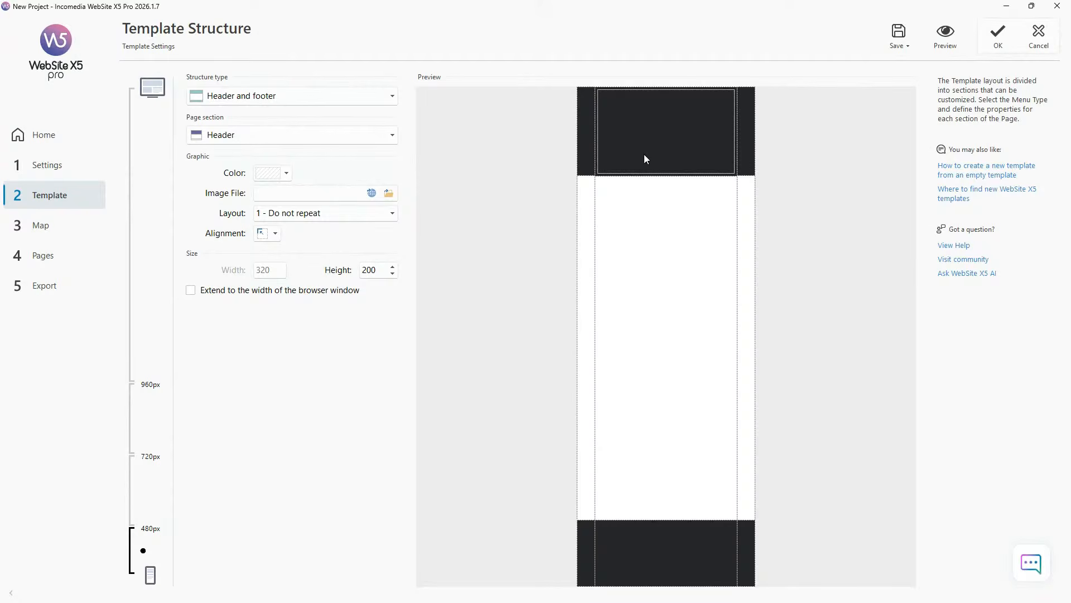
Set the height of both the Header and the Header Background to 40 at the smartphone resolution
double_click(370, 270)
text(40)
click(653, 200)
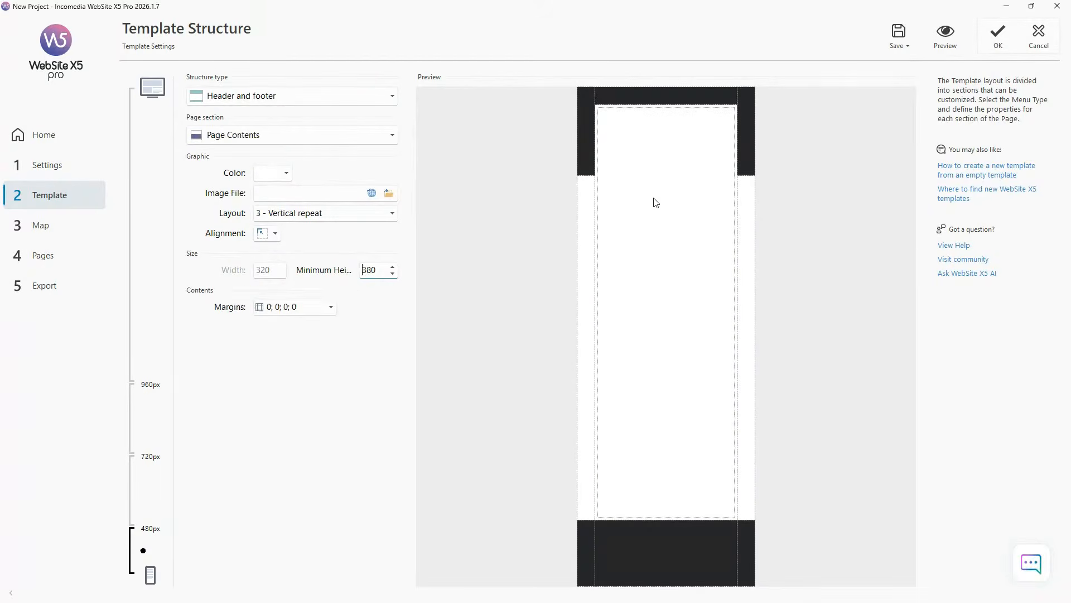
click(591, 149)
double_click(370, 270)
text(40)
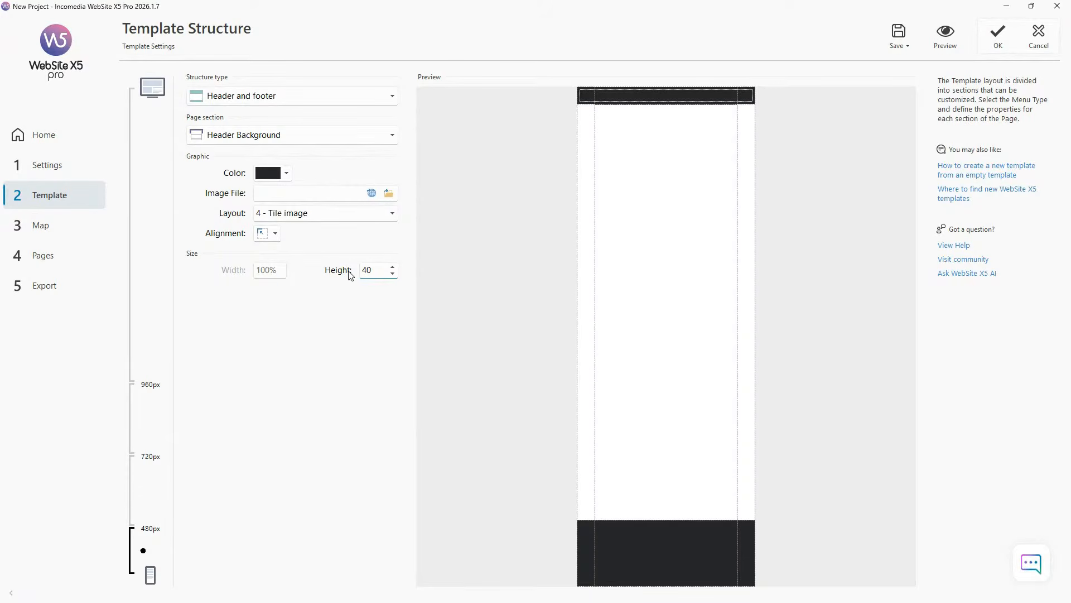
click(641, 223)
Preview the Contact page in the smartphone viewport to check the shortened header, and close the preview
click(944, 38)
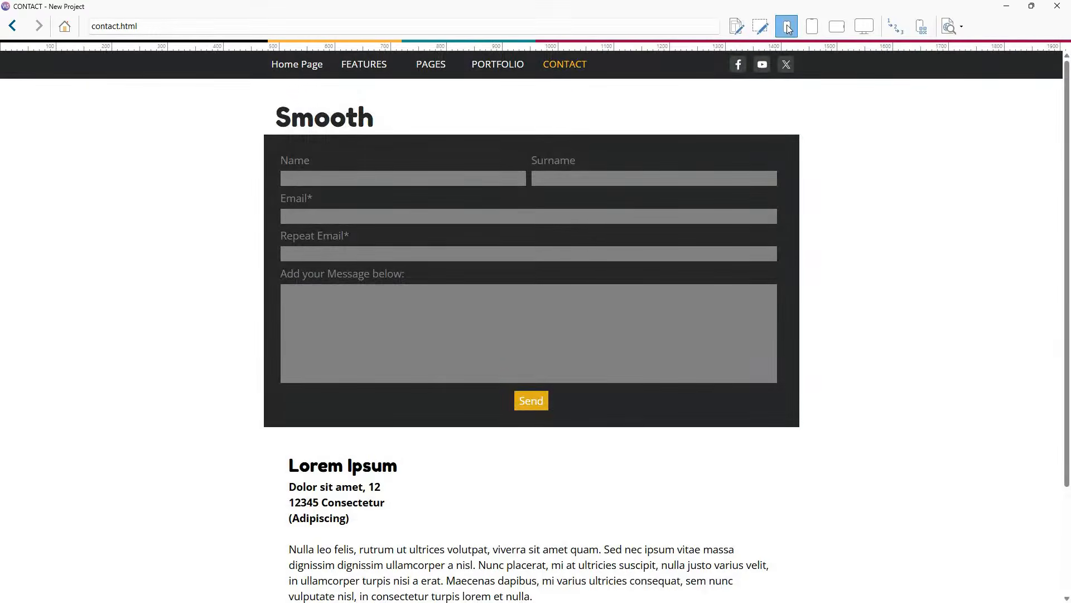
click(787, 26)
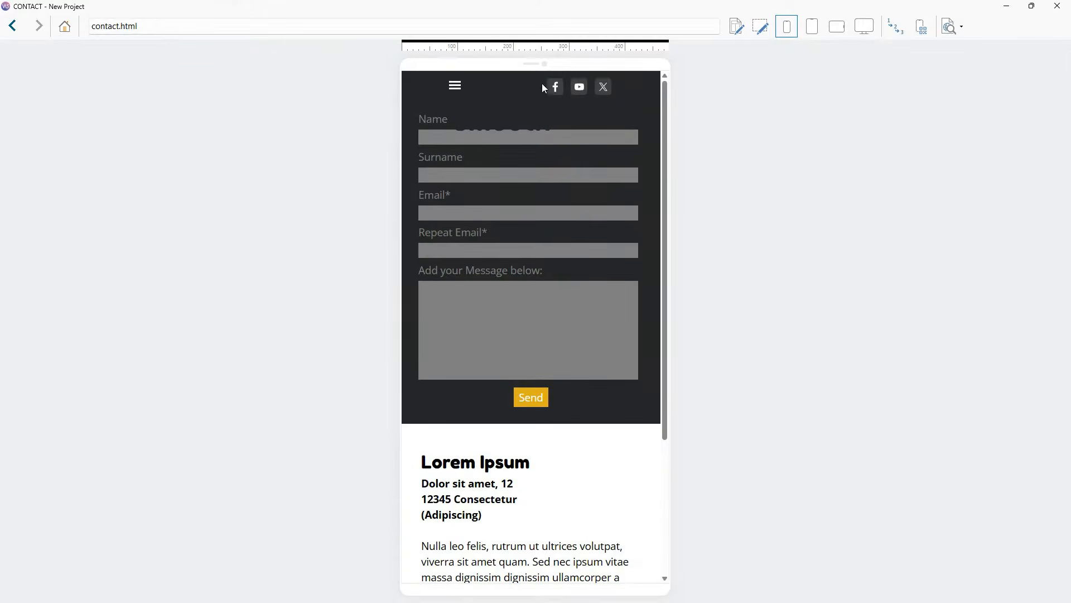
scroll(527, 92, down, 3)
click(787, 26)
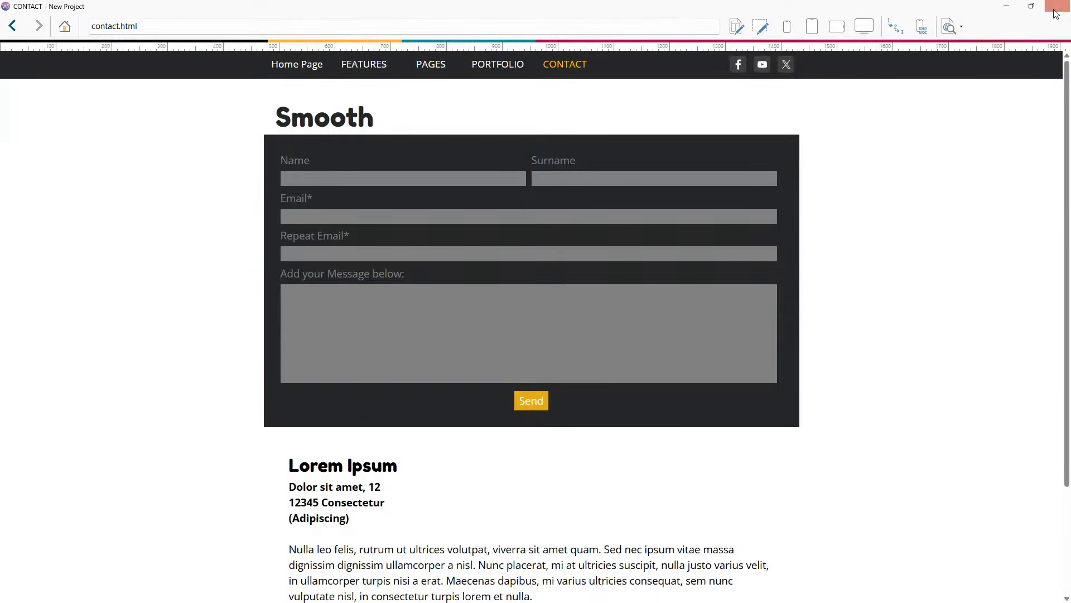
click(1057, 6)
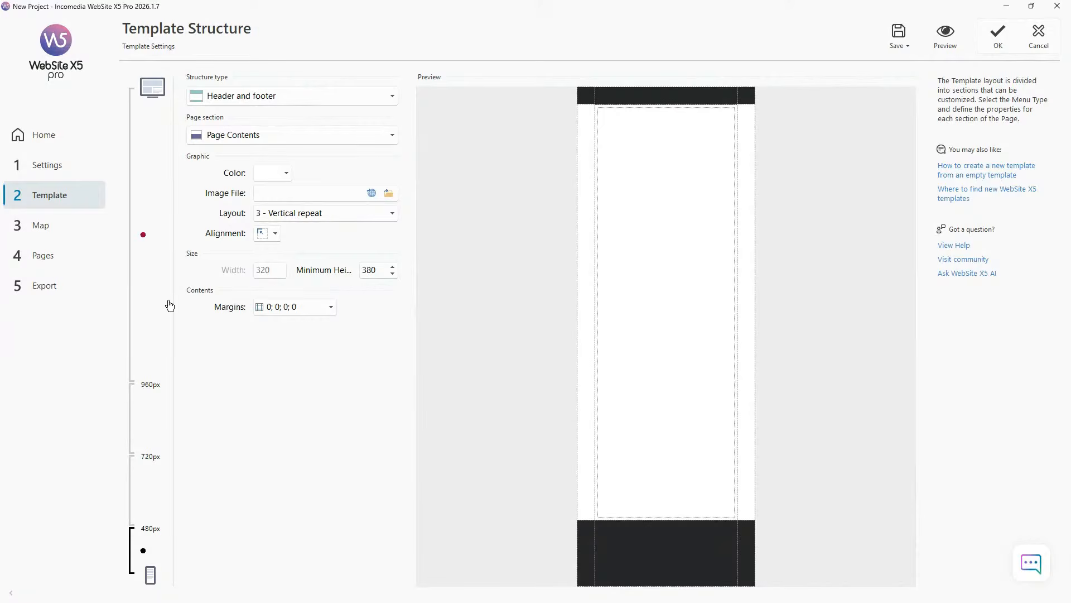
Discard the Template Structure changes and open the Template Content editor on the header
click(145, 263)
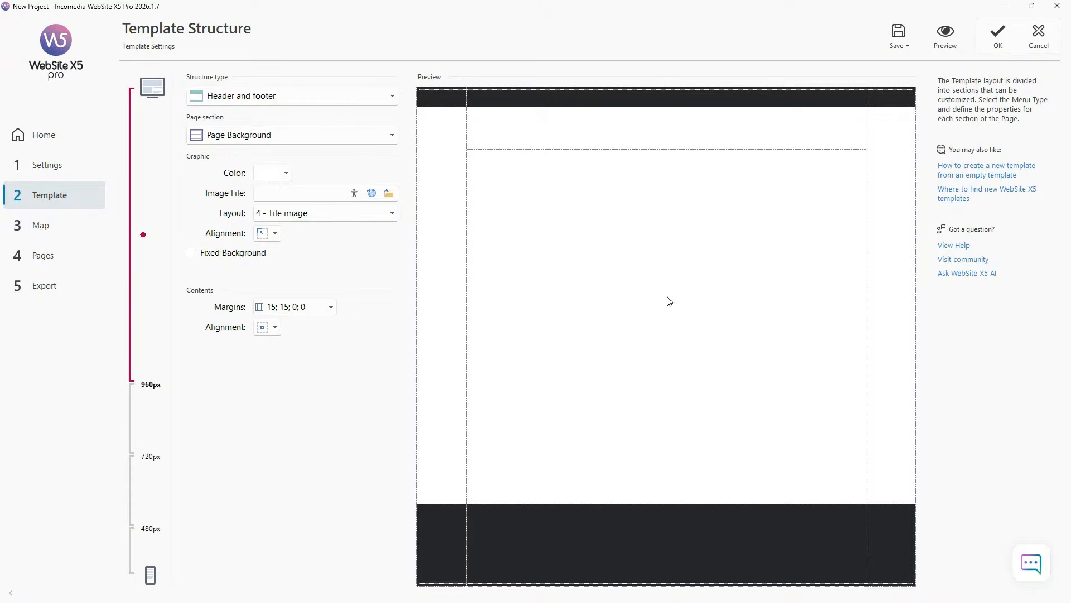
click(1041, 46)
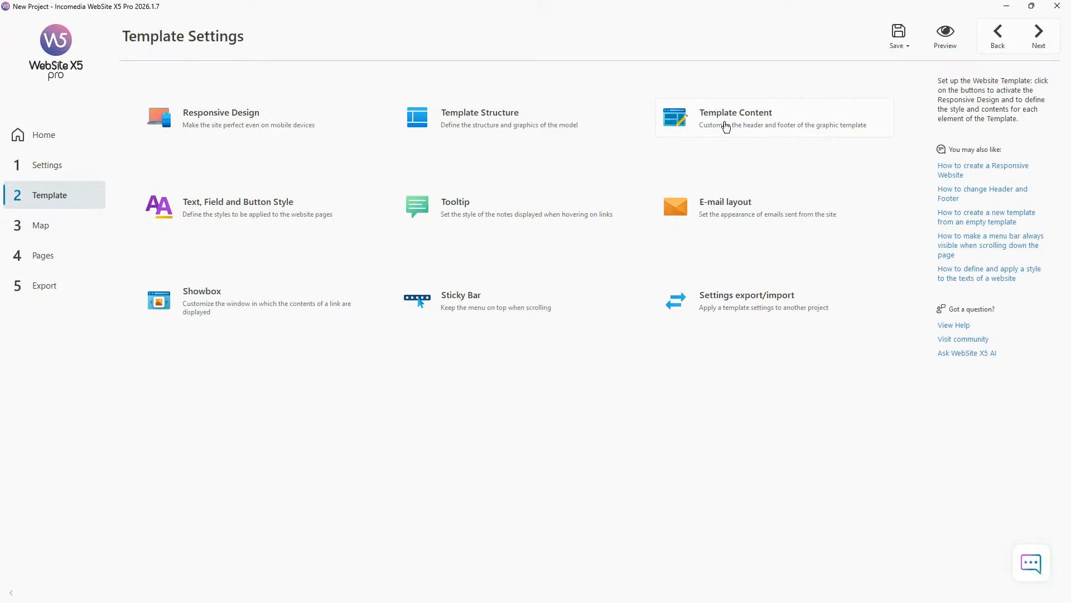
click(819, 125)
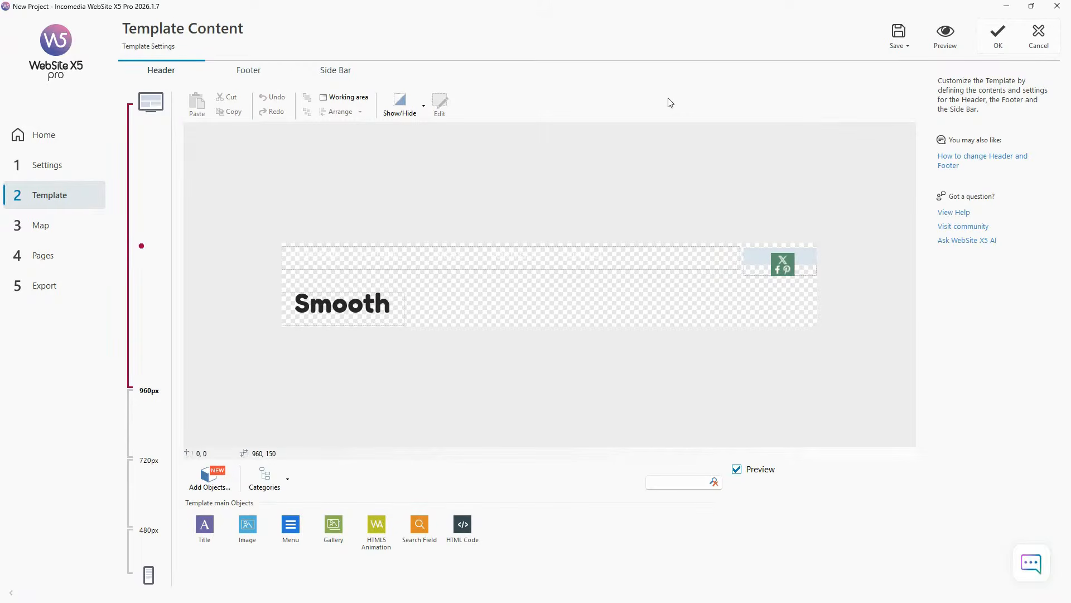
click(1031, 39)
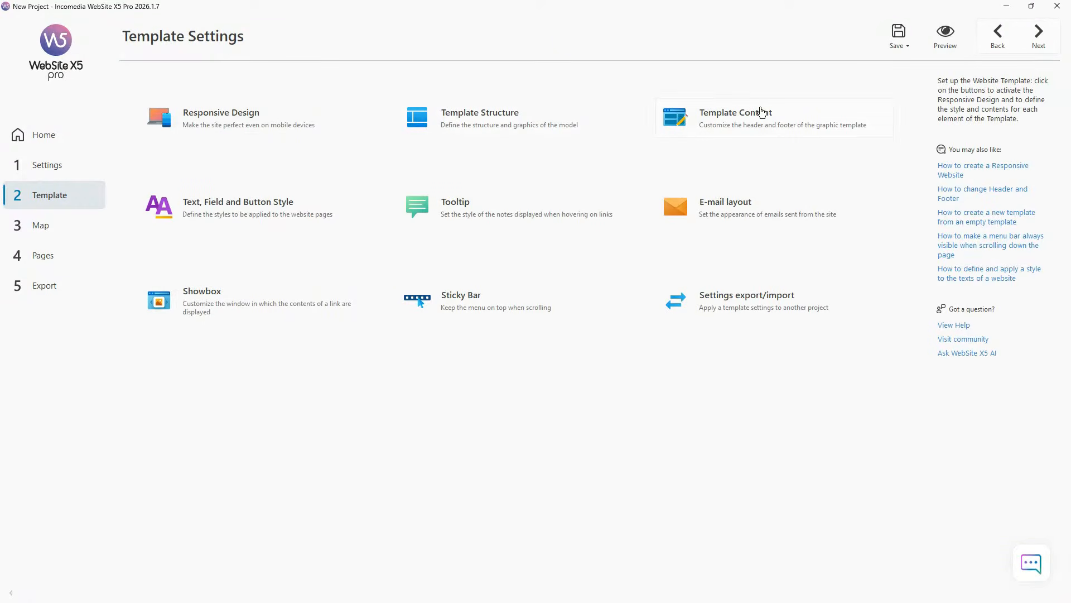
click(766, 125)
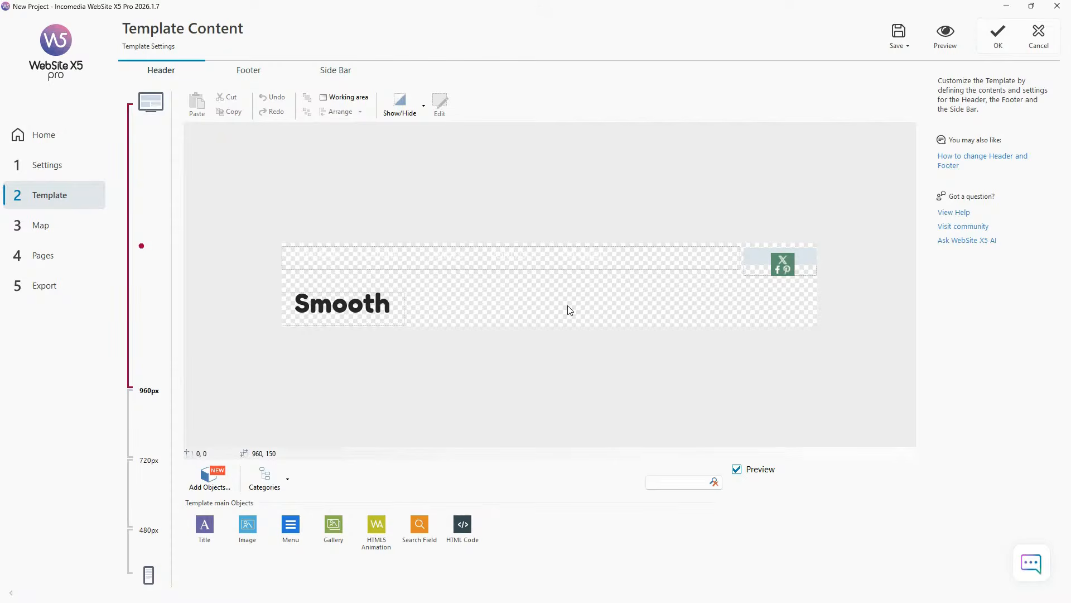
Examine the header's menu, Social Icons and "Smooth" title objects by selecting them in the desktop layout
click(550, 257)
click(775, 273)
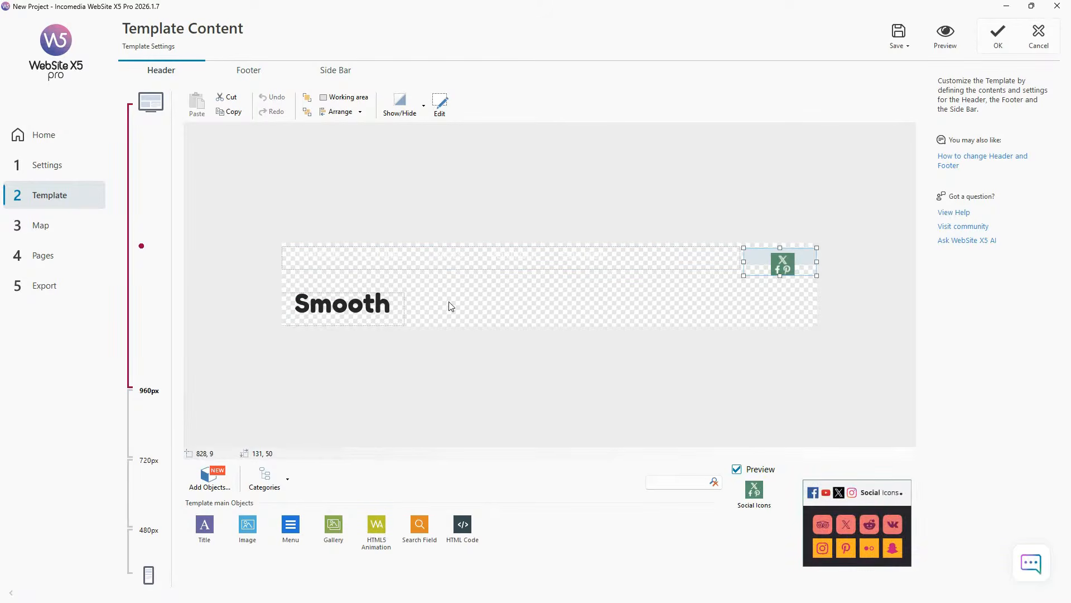
click(389, 306)
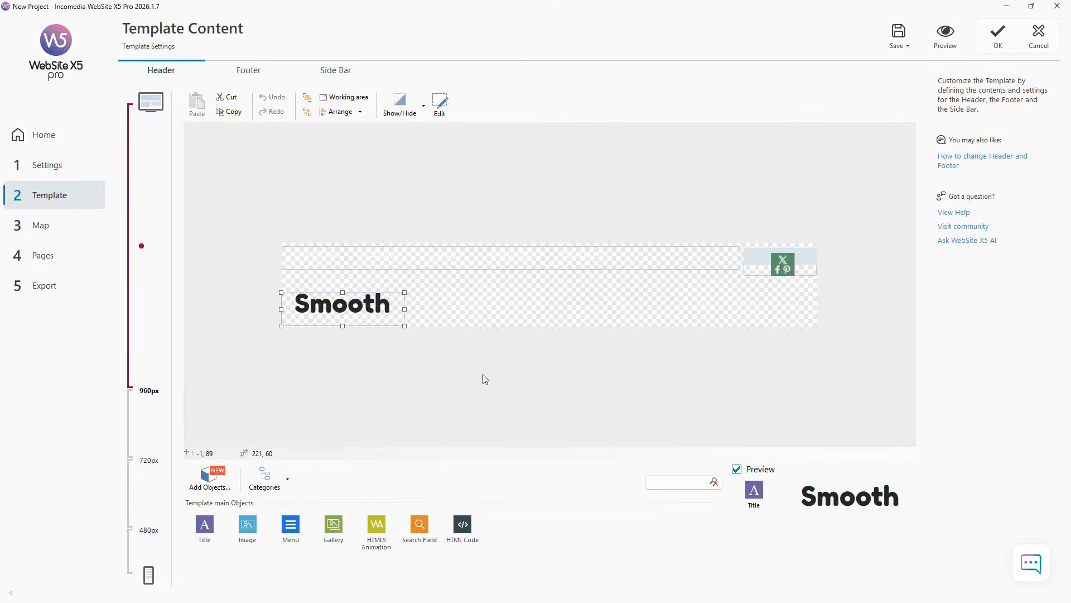
click(763, 274)
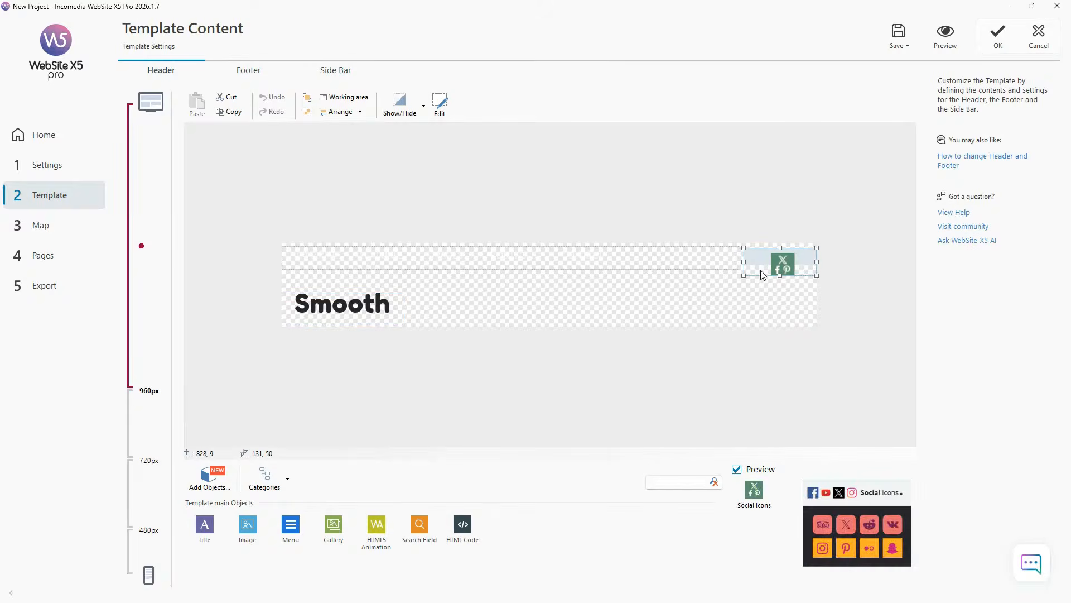
Switch the header's working area from the light to the dark background color so the menu labels can be read
click(546, 261)
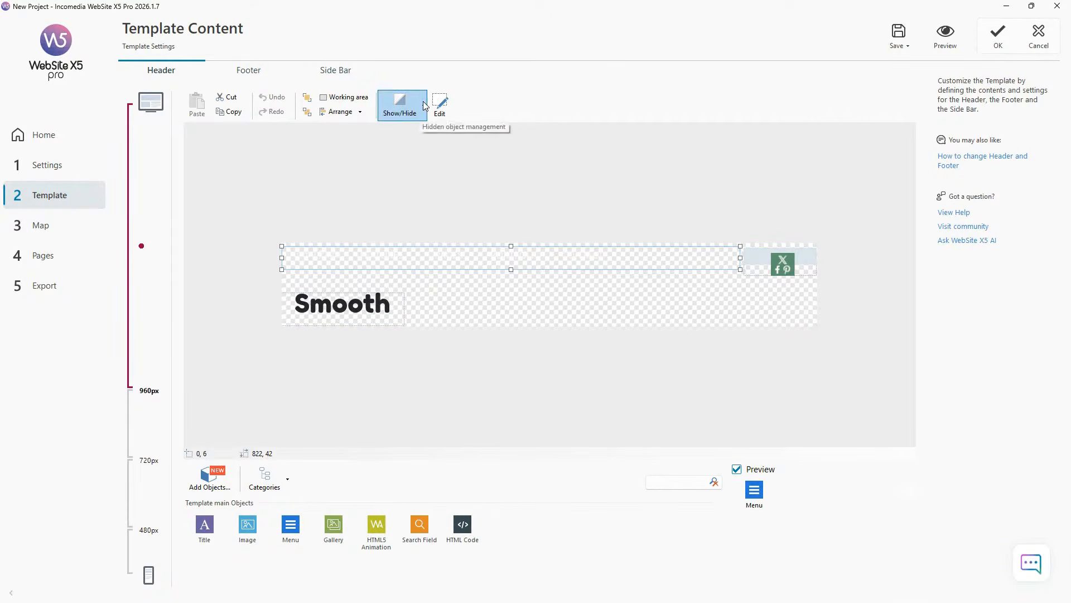
click(402, 112)
click(399, 113)
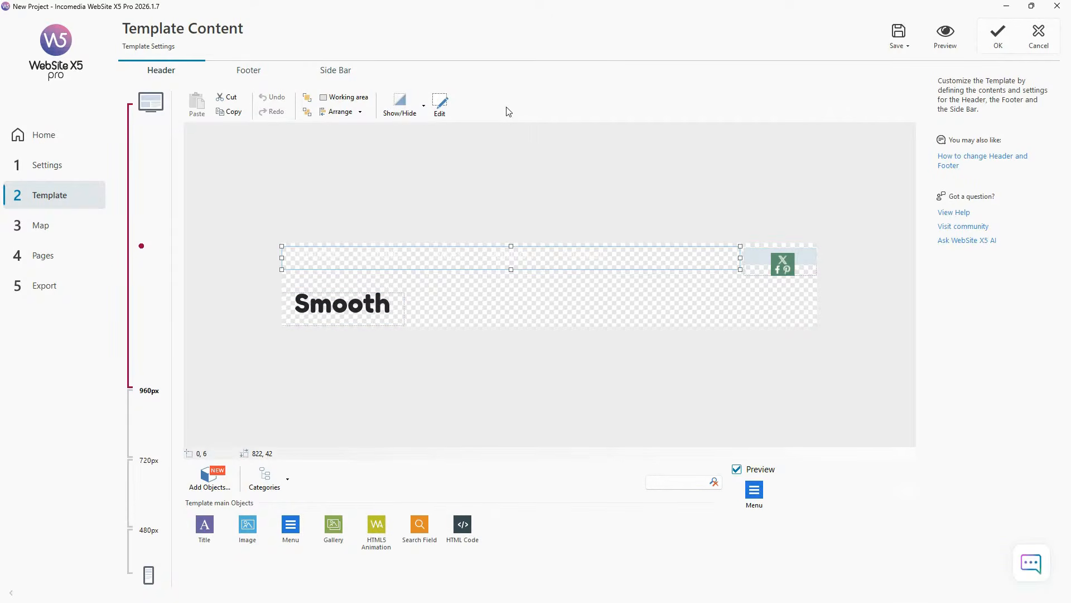
click(352, 99)
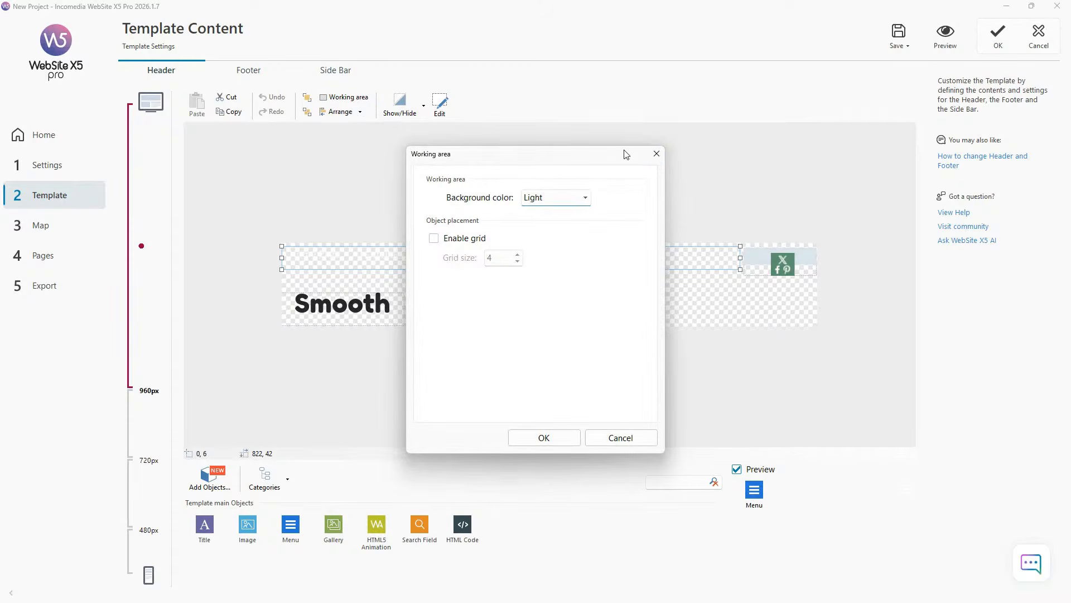
click(556, 198)
click(535, 227)
click(544, 438)
click(478, 195)
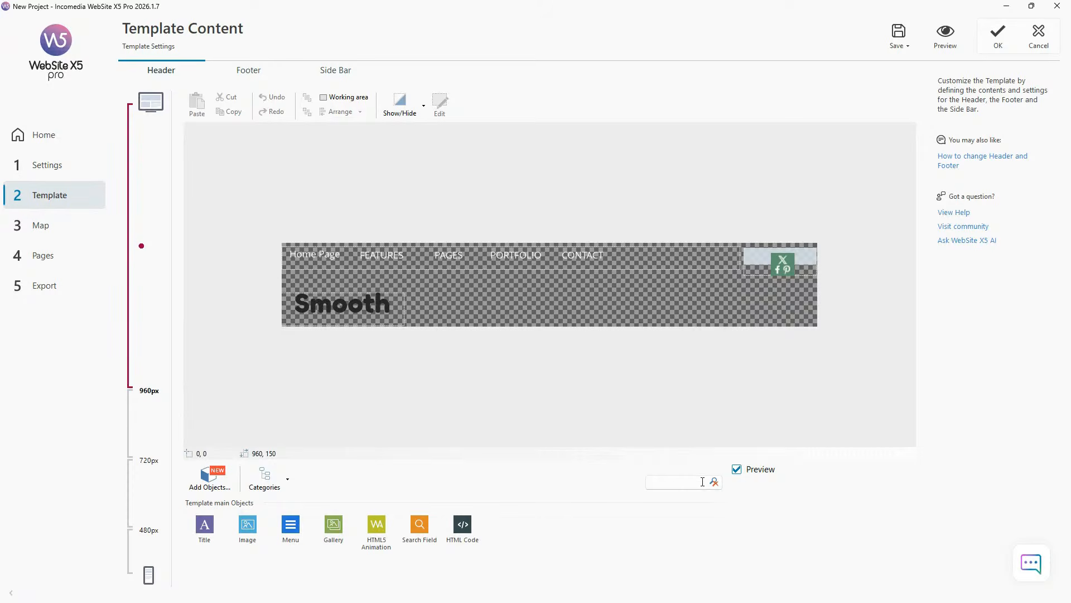
Add a Text object of about 150 by 60 below the header menu, containing the text "Test"
click(290, 480)
scroll(429, 539, down, 3)
scroll(429, 539, up, 3)
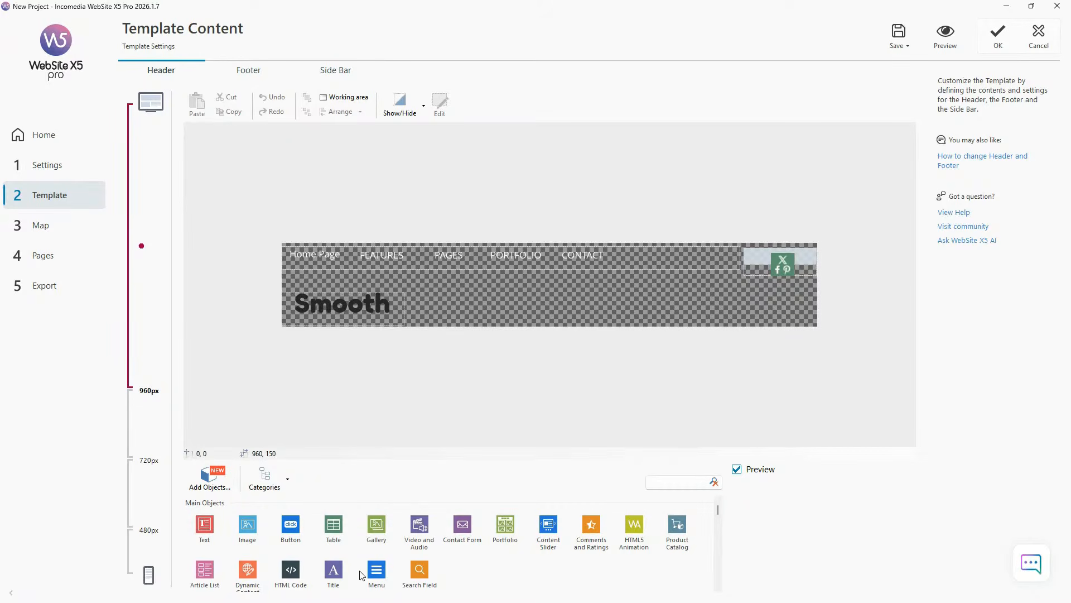
drag(207, 530, 512, 296)
double_click(512, 296)
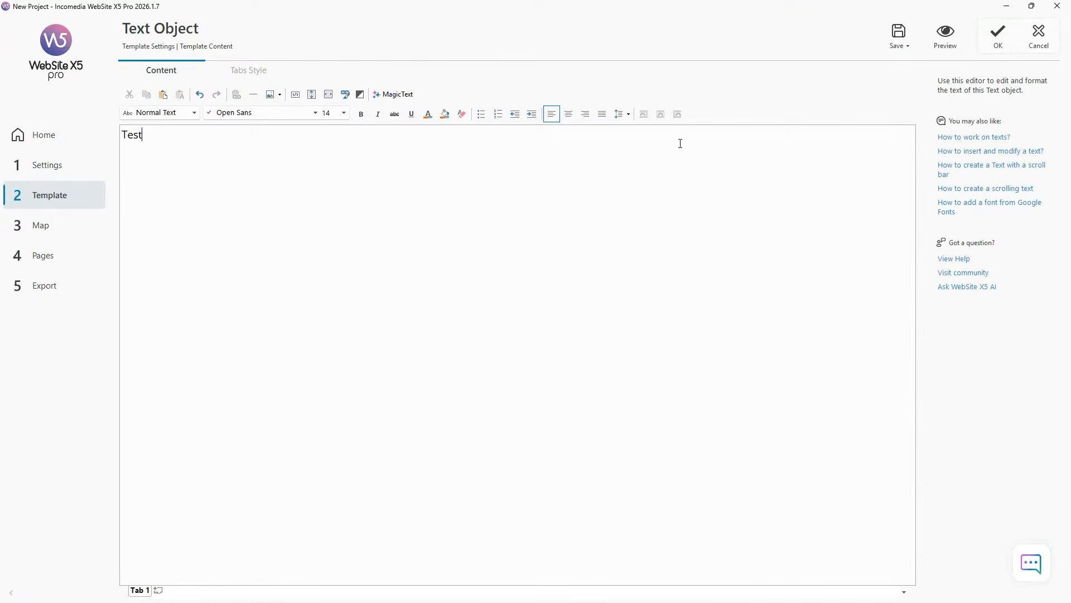
click(987, 42)
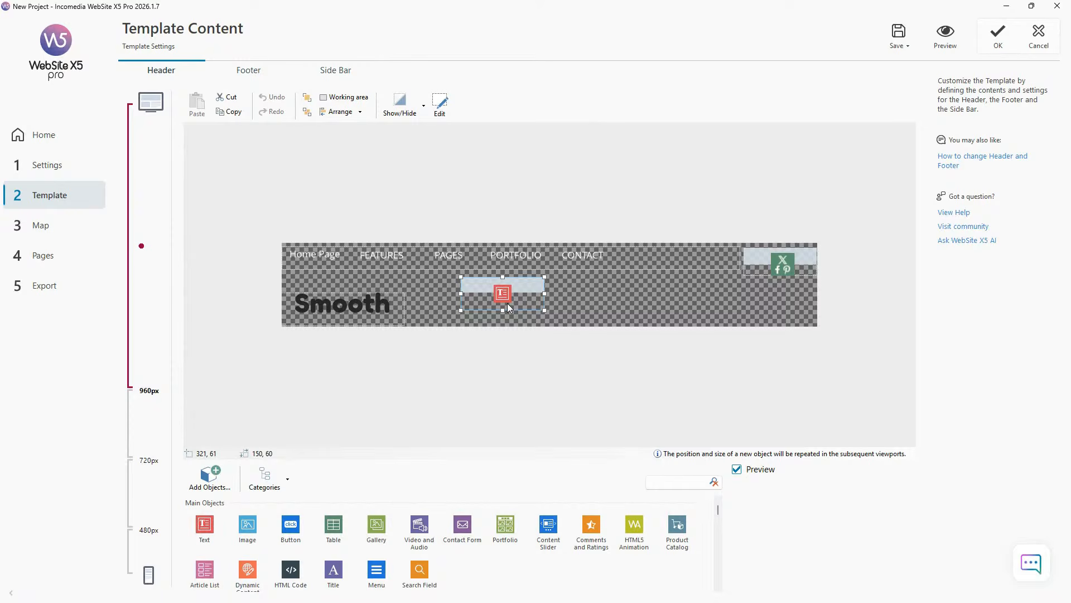
Preview the site and check the header's "Test" text across the Home Page, Portfolio and Contact pages, and close the preview
click(946, 48)
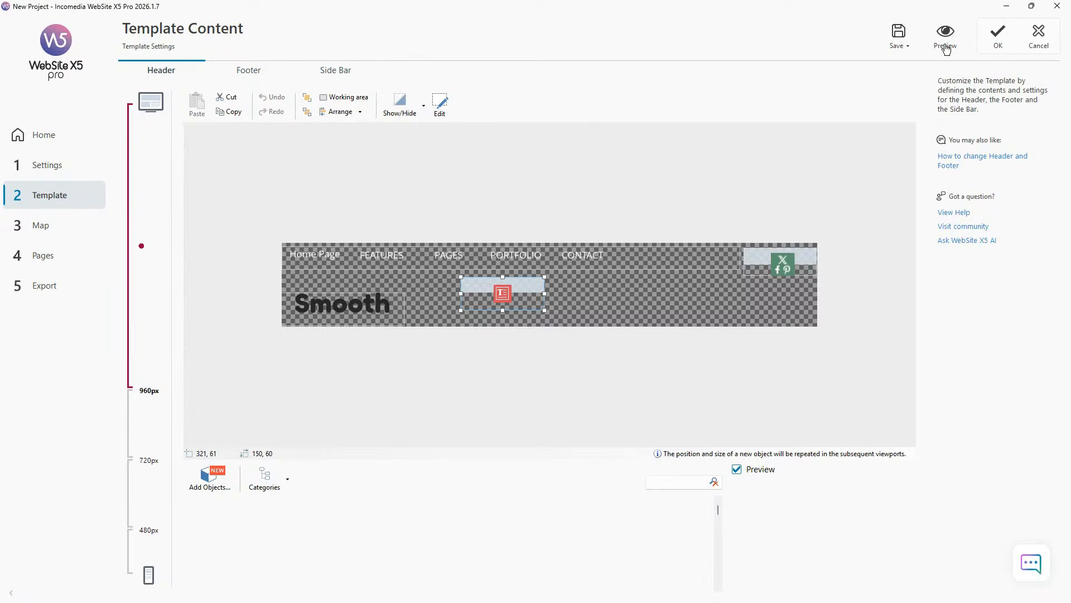
click(303, 64)
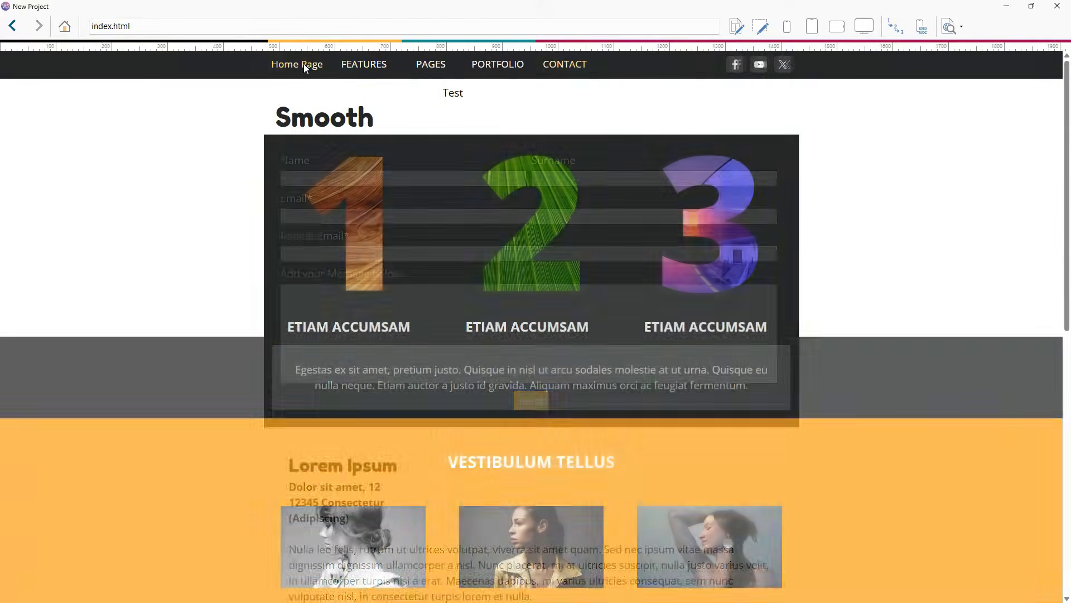
drag(443, 93, 476, 100)
click(475, 100)
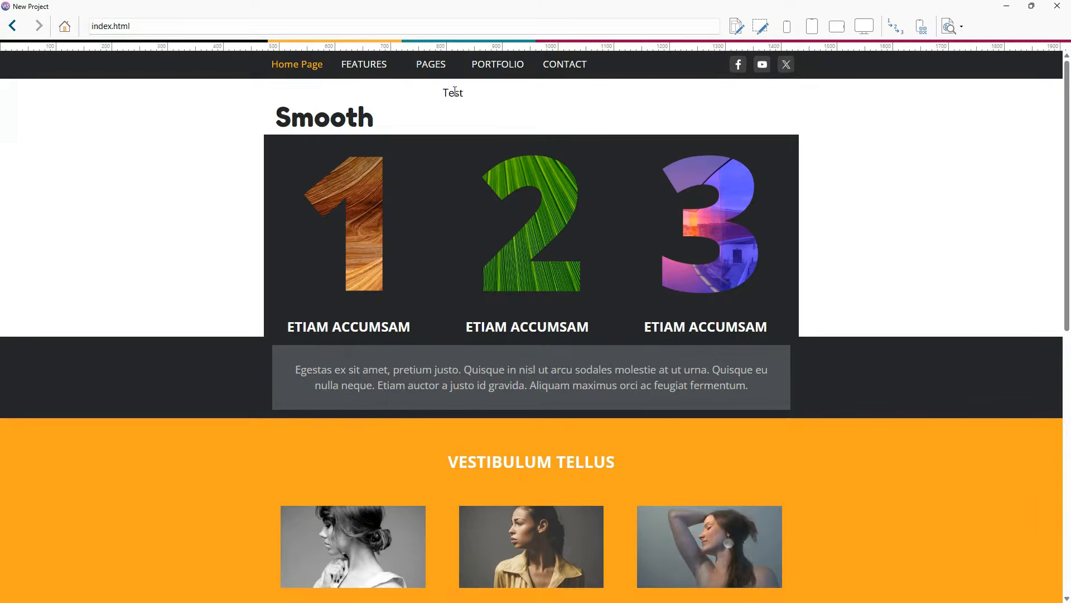
click(560, 65)
click(521, 70)
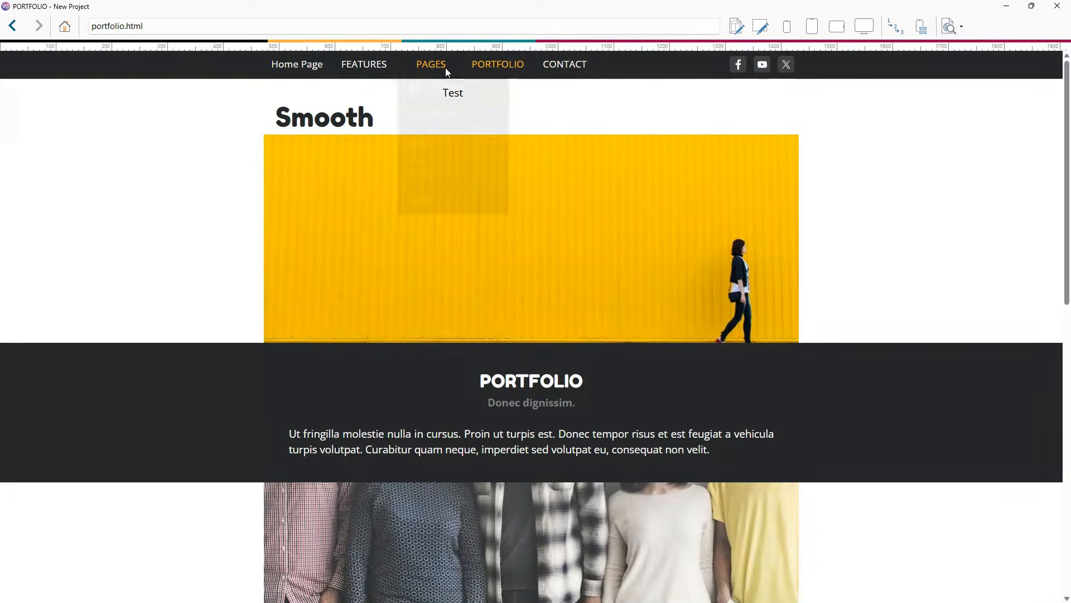
click(364, 68)
click(328, 74)
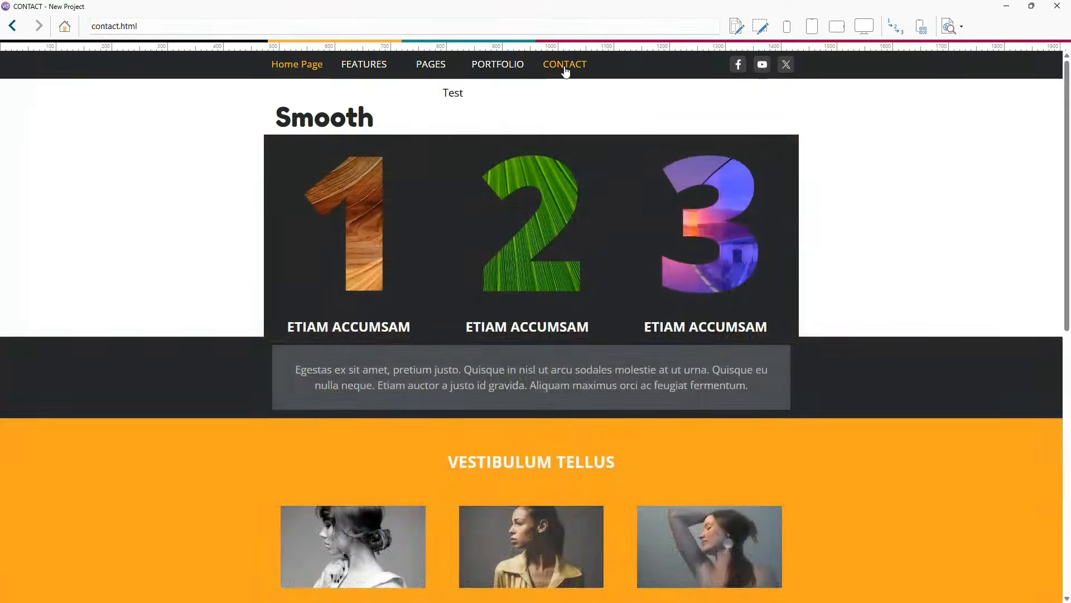
click(566, 68)
click(1058, 10)
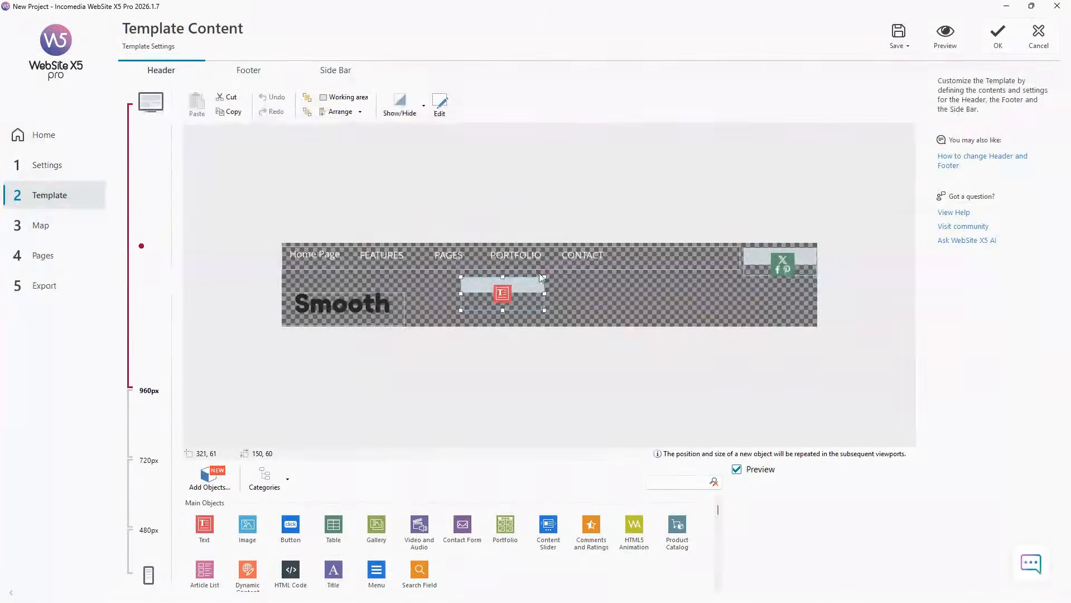
Delete the Text object from the header in all views
right_click(526, 288)
click(557, 331)
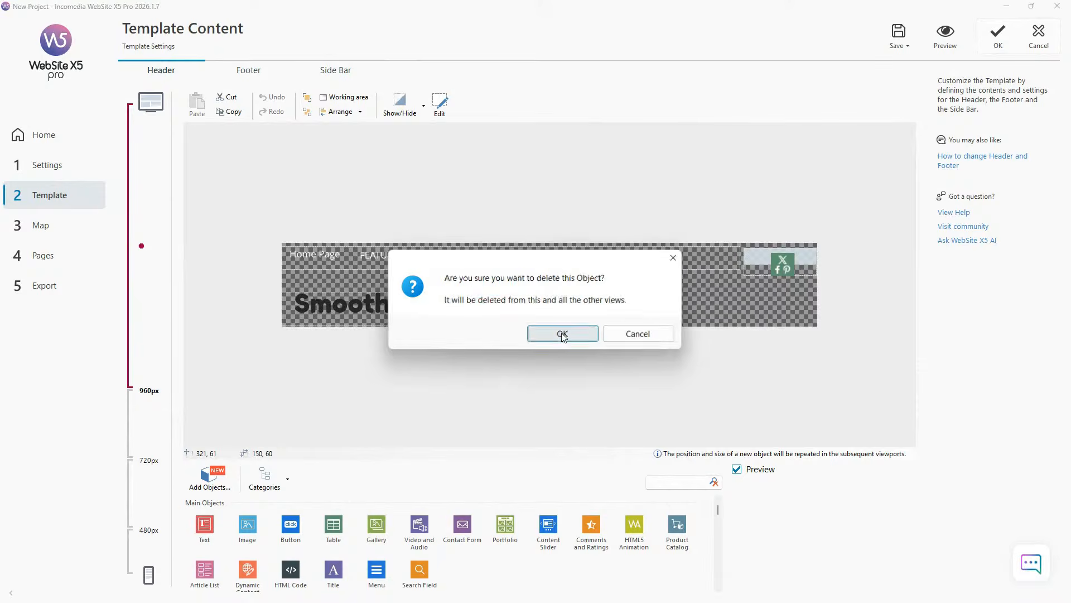
click(562, 332)
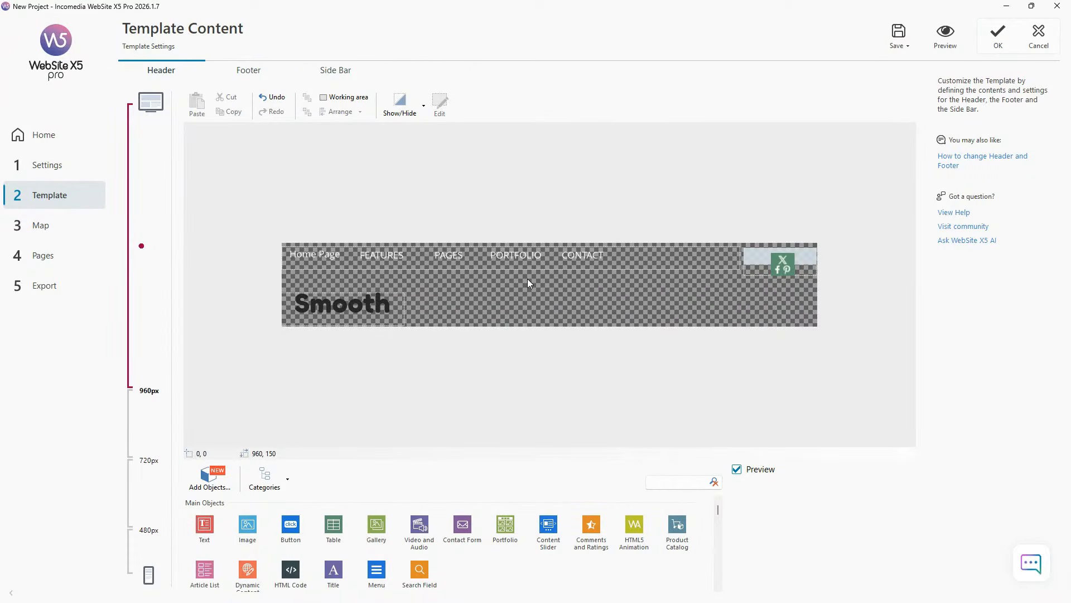
View the Footer content of the template and return to the menu object in the Header
click(248, 71)
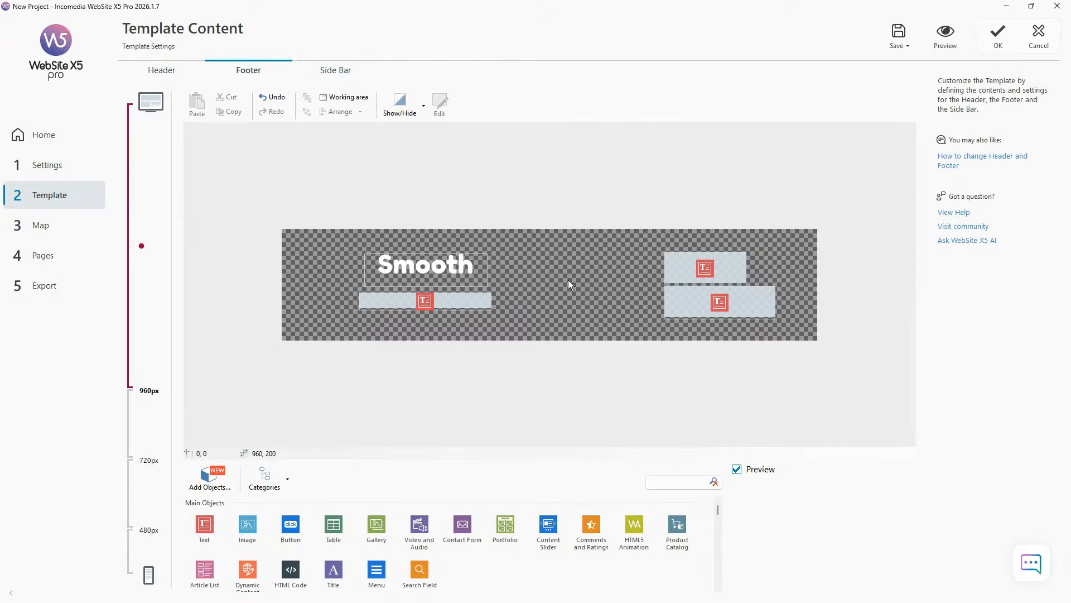
click(151, 74)
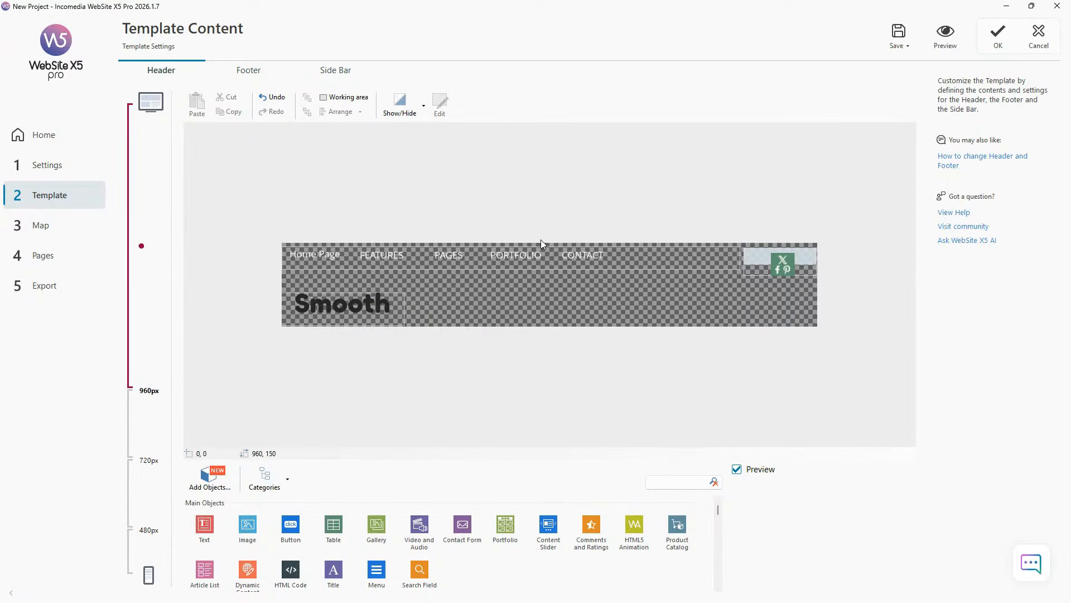
click(559, 251)
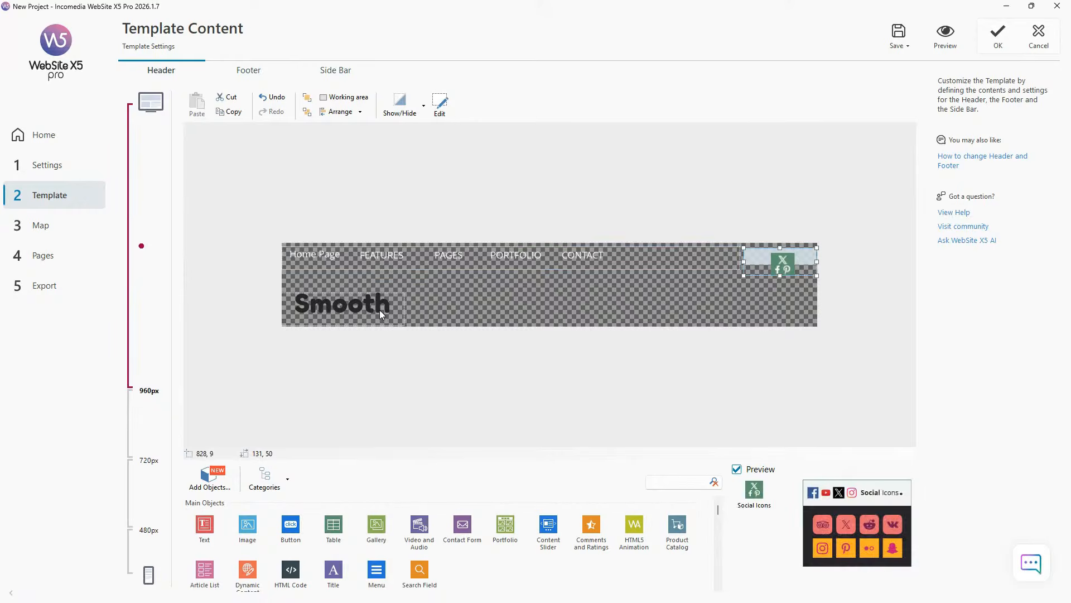
Change the content of the header's "Smooth" title object to "Smoothie"
double_click(363, 309)
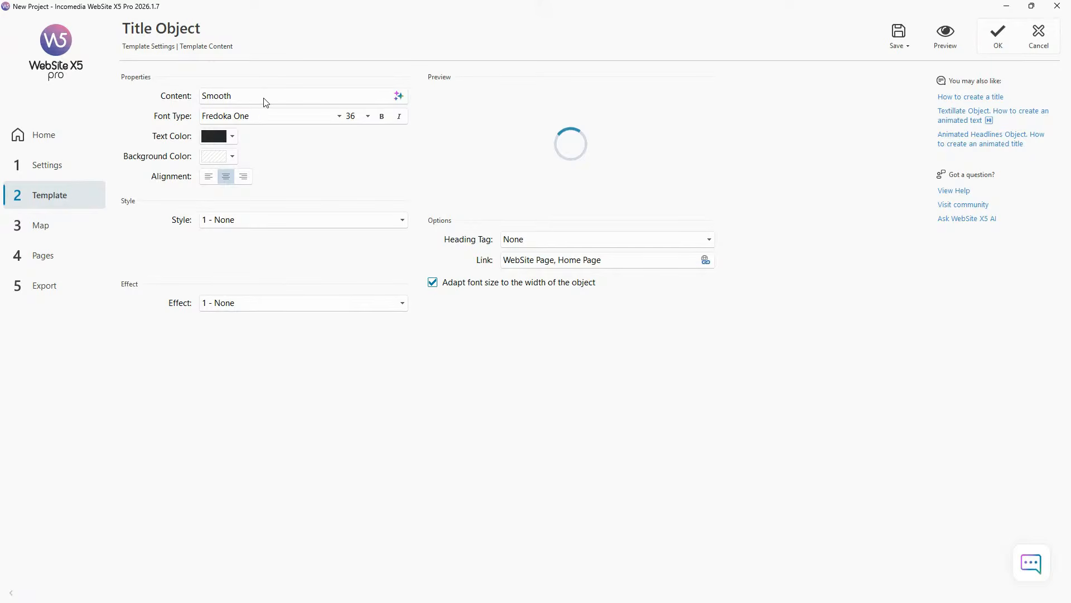
drag(258, 96, 178, 94)
text(Smmo)
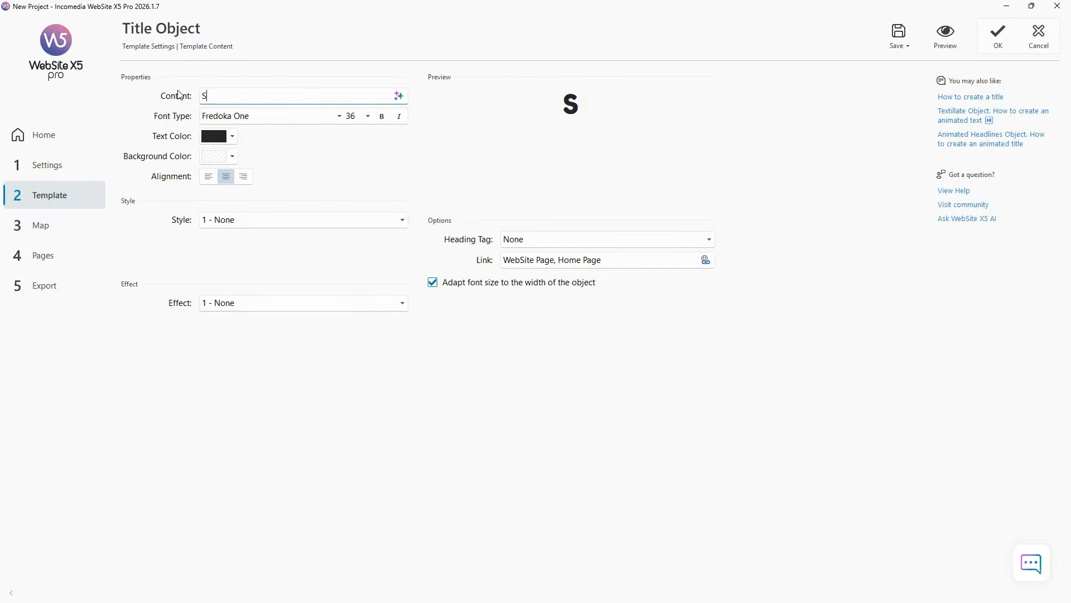
key(BackSpace)
key(BackSpace)
text(oothie)
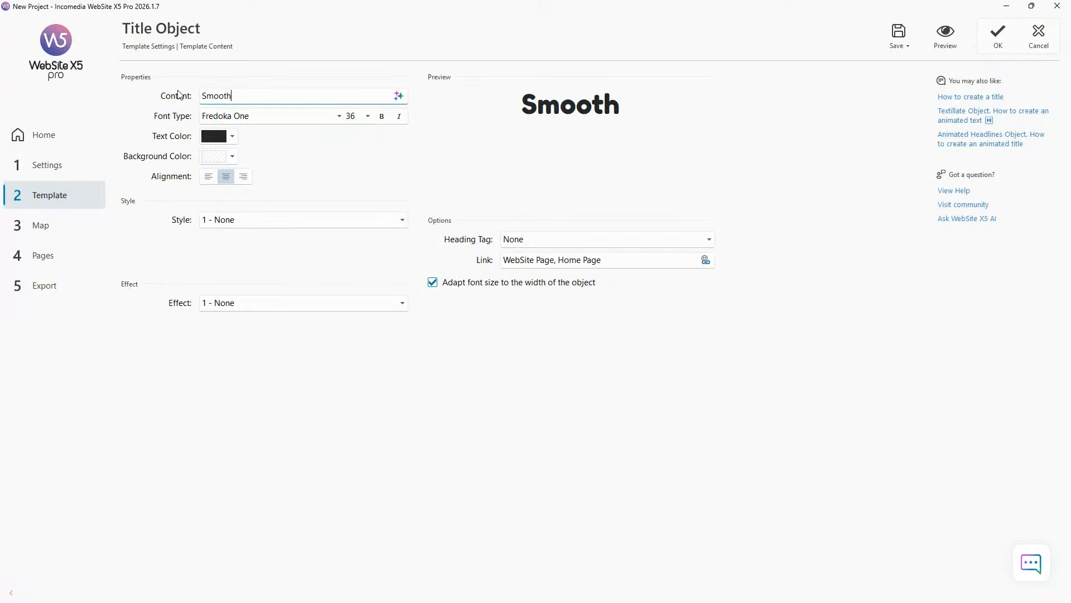
click(998, 40)
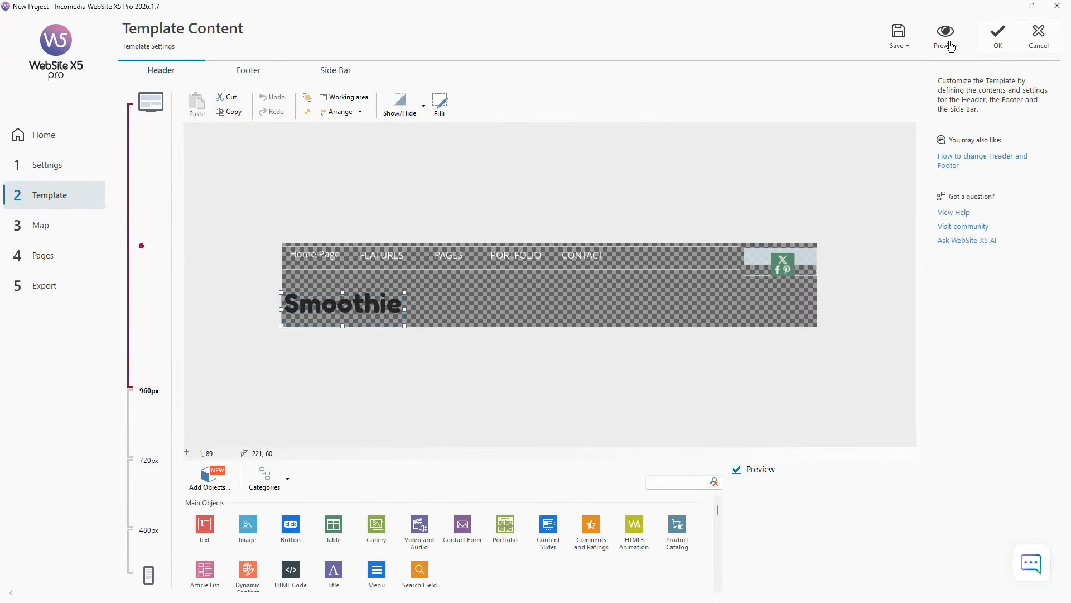
Preview the changed header title on the Home Page and Contact pages, and close the preview
click(949, 39)
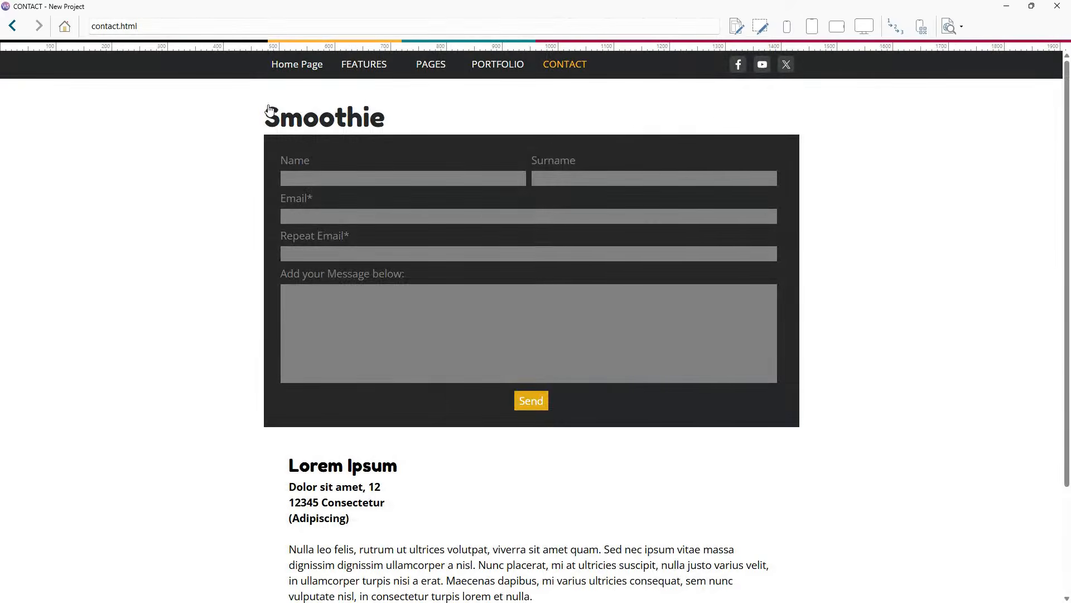
click(309, 64)
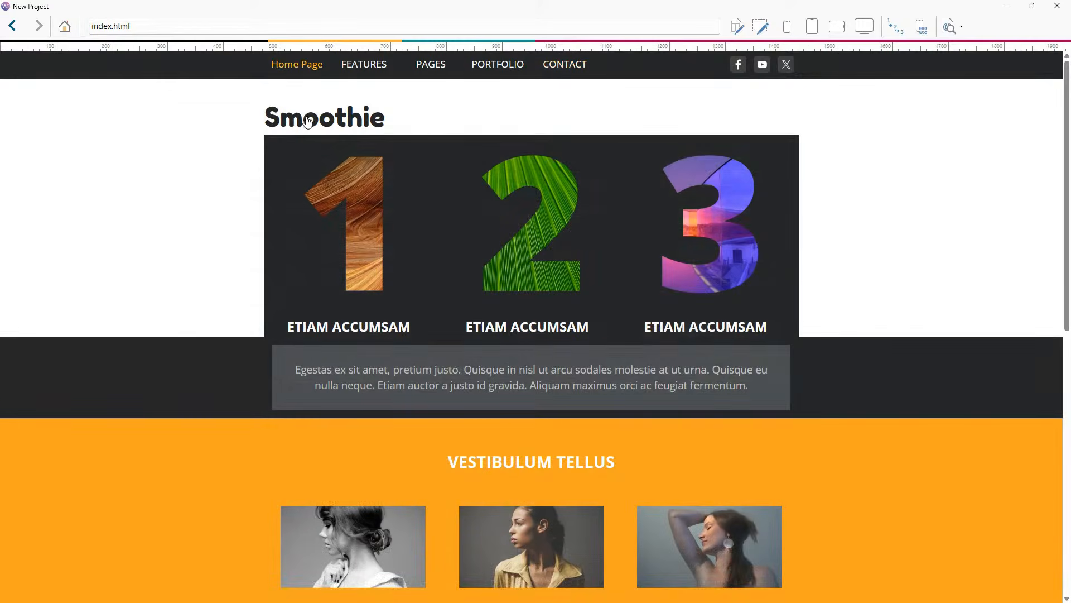
click(556, 72)
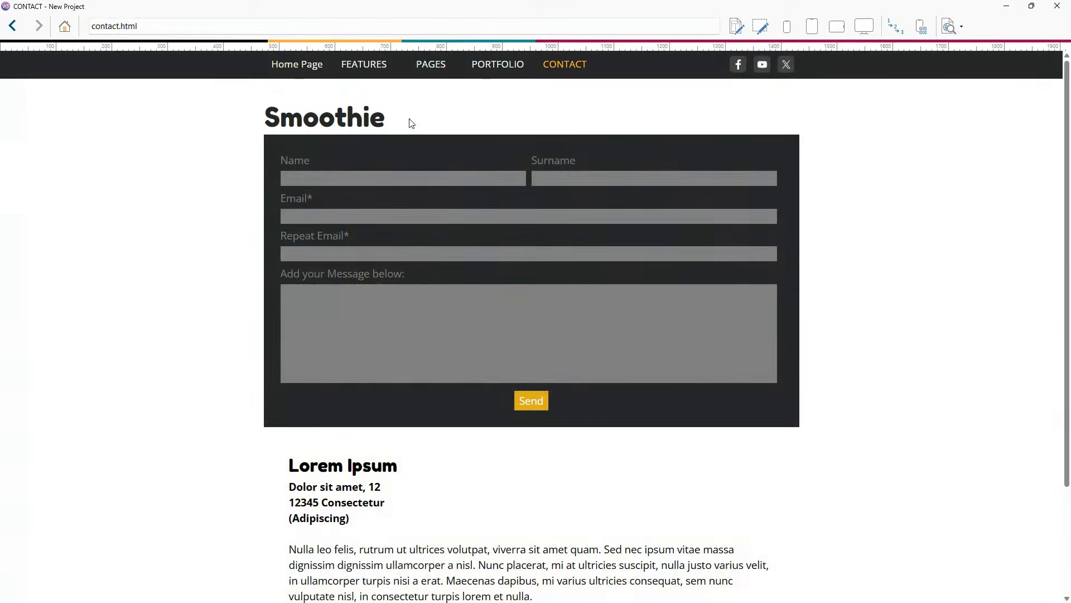
click(1058, 6)
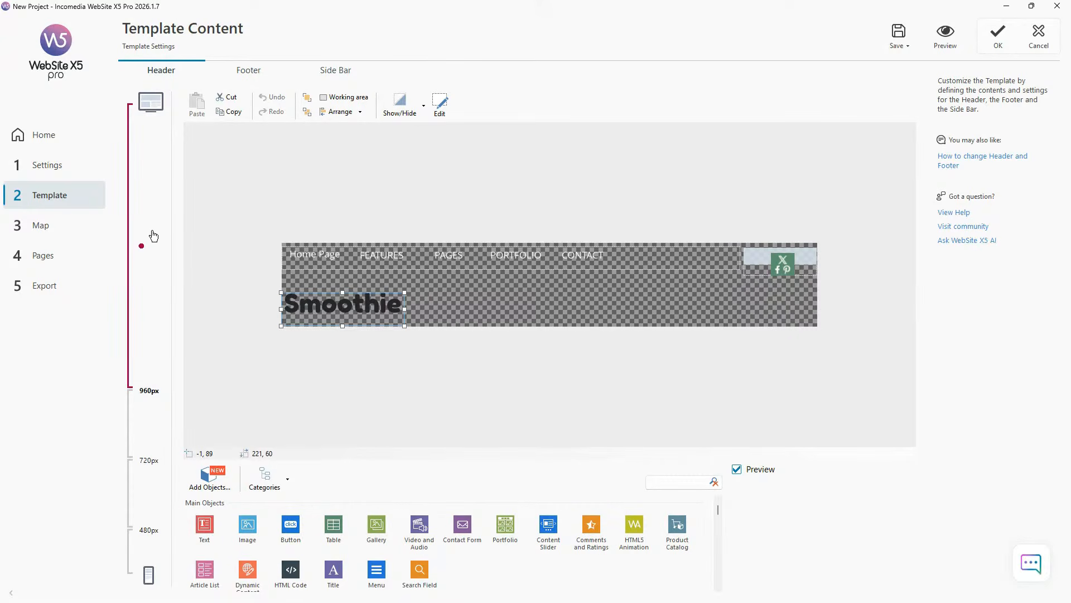
Set the content of the header's title object back to "Smooth"
double_click(360, 304)
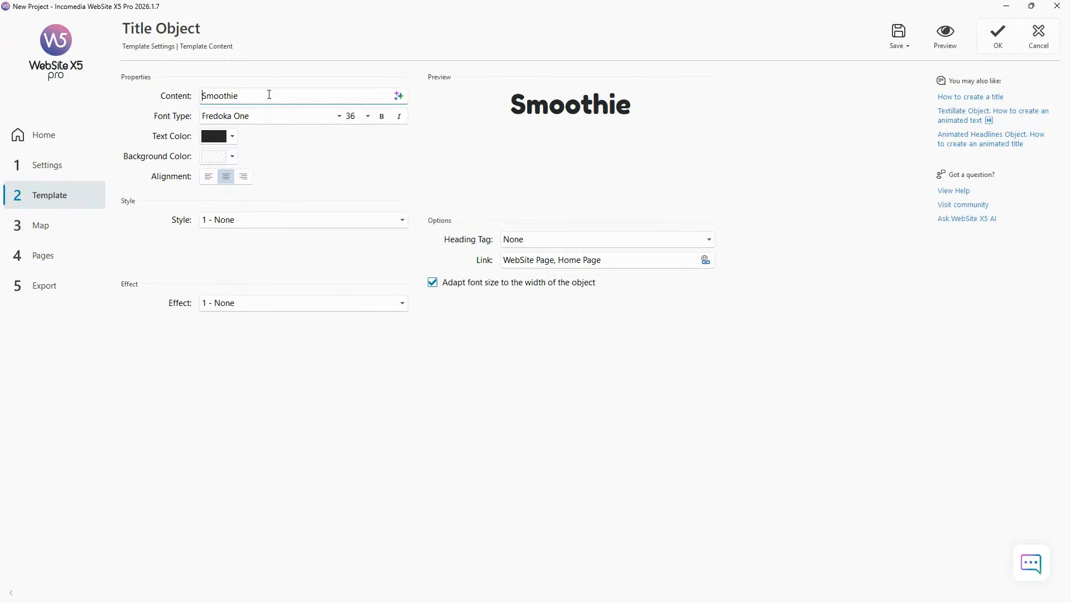
key(BackSpace)
key(BackSpace)
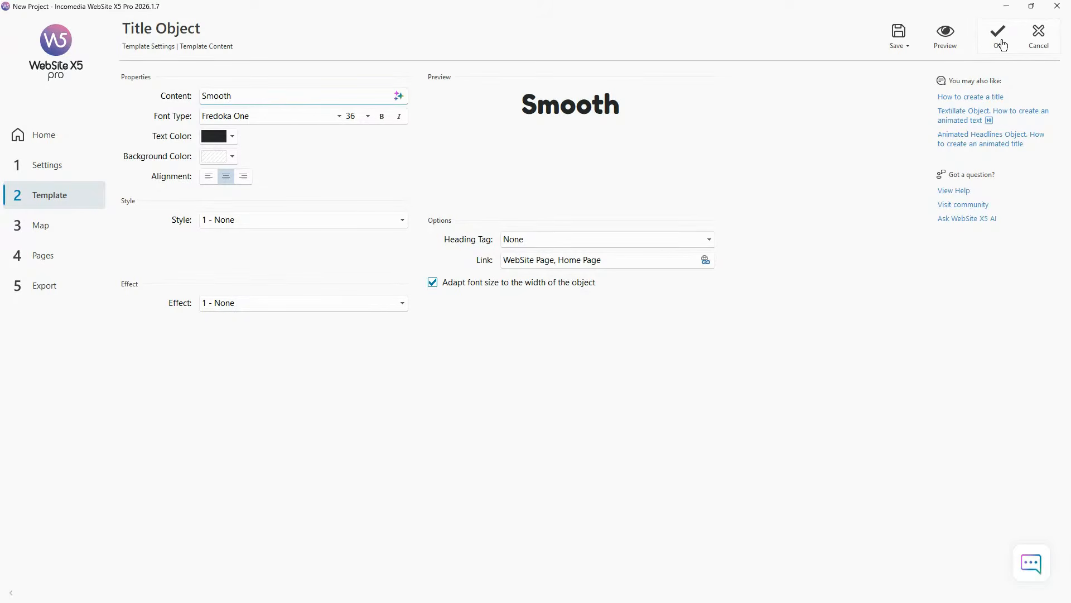
click(998, 39)
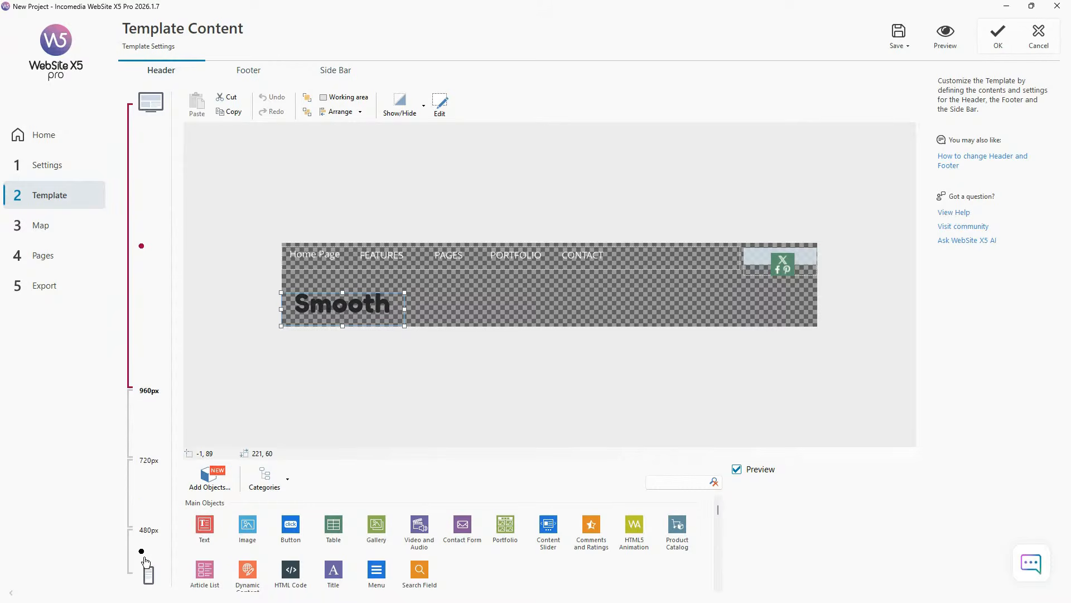
Compare the header layout across the tablet, smartphone and desktop resolutions, ending on the 720px view
click(138, 441)
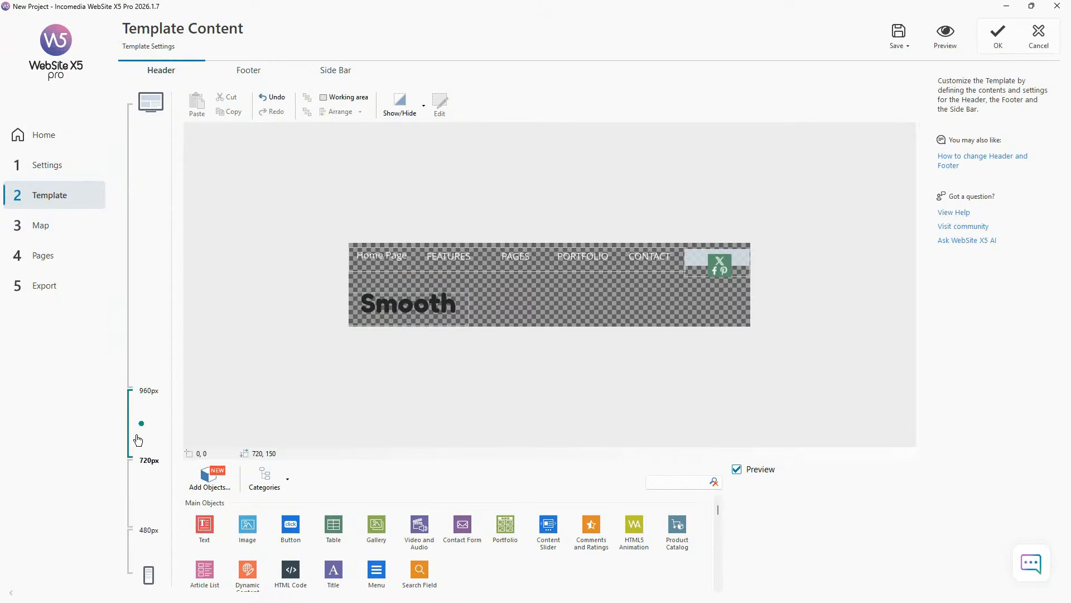
click(130, 483)
click(141, 551)
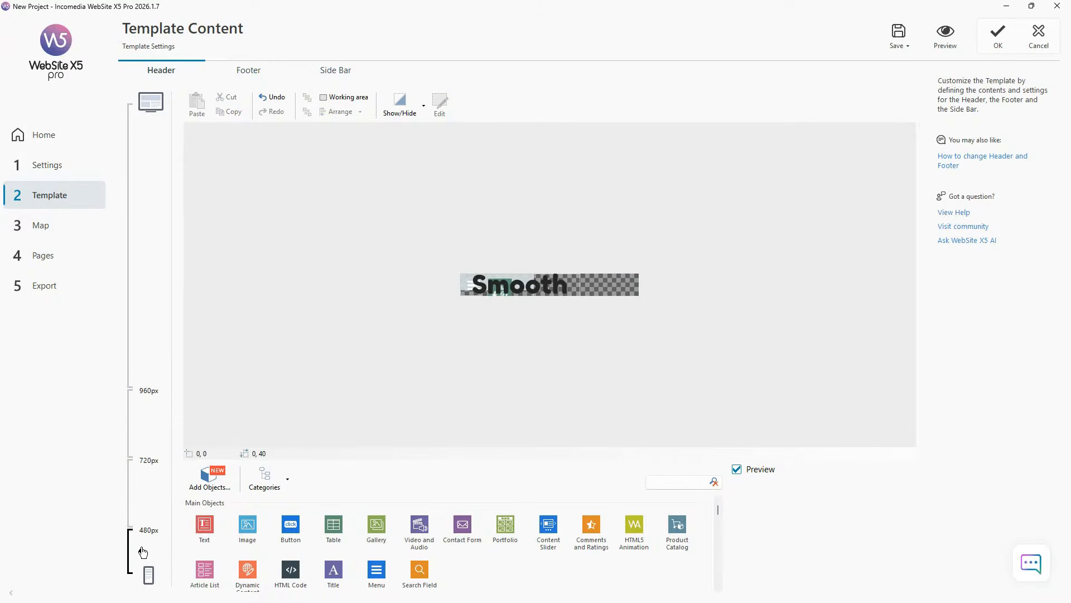
click(150, 303)
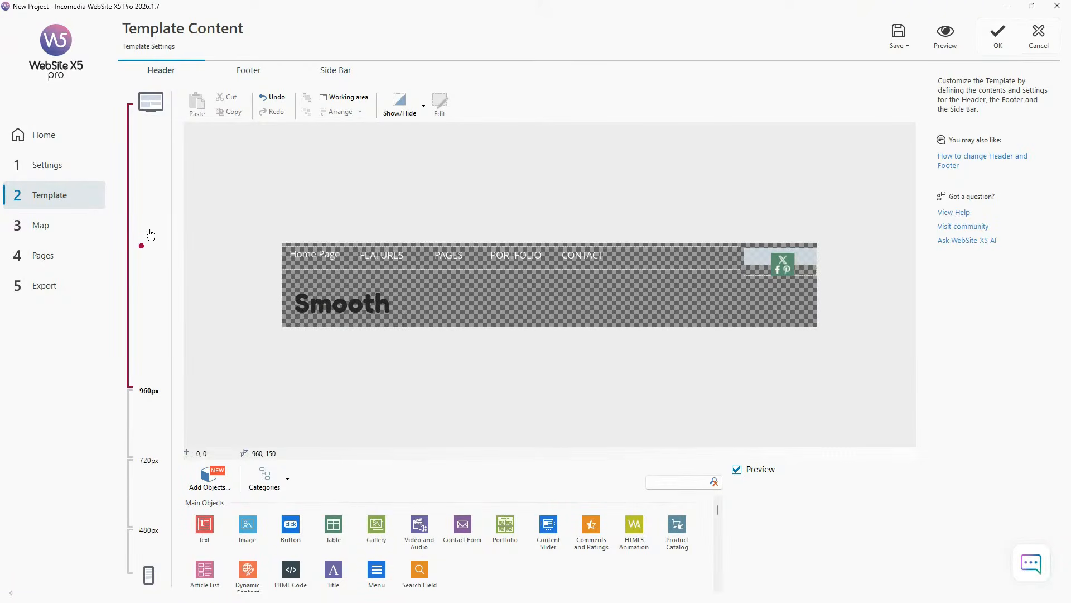
click(130, 433)
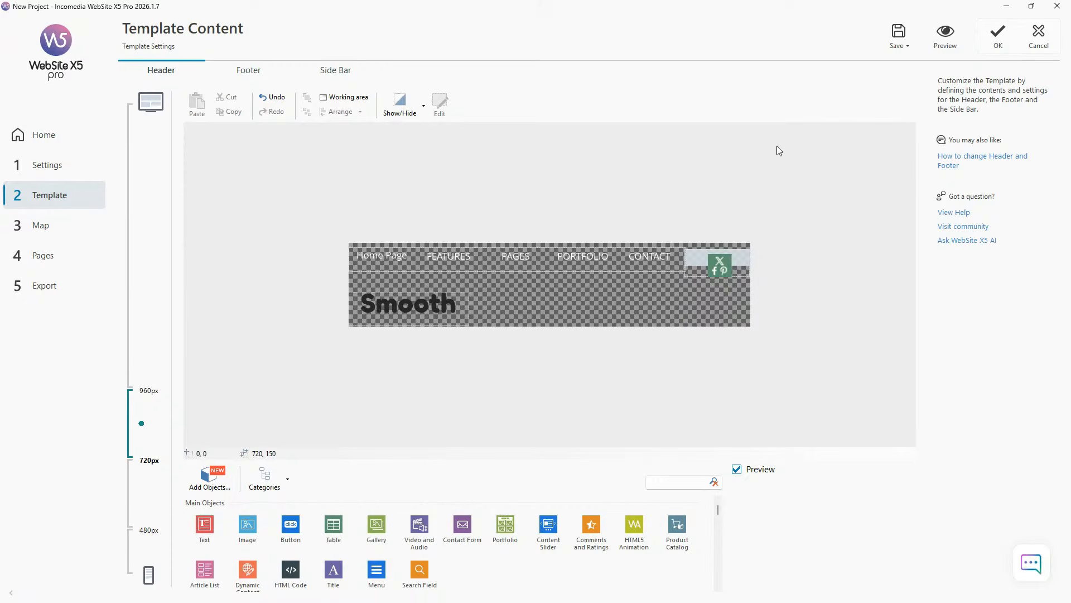
Preview the Home Page, compare the header's social icons between the desktop and 959–720px viewports, and close the preview
click(945, 35)
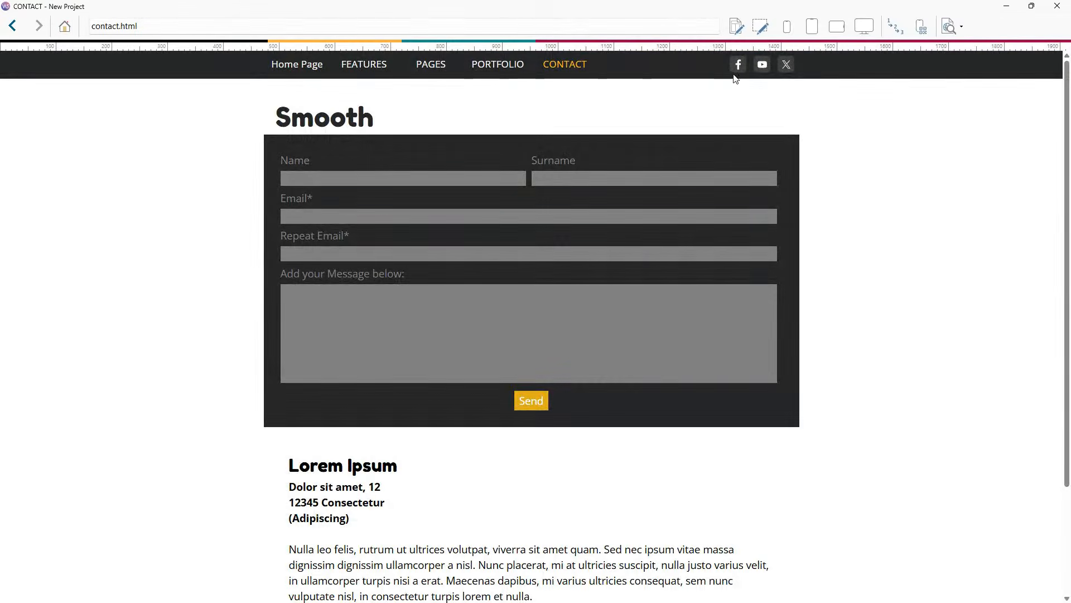
click(304, 68)
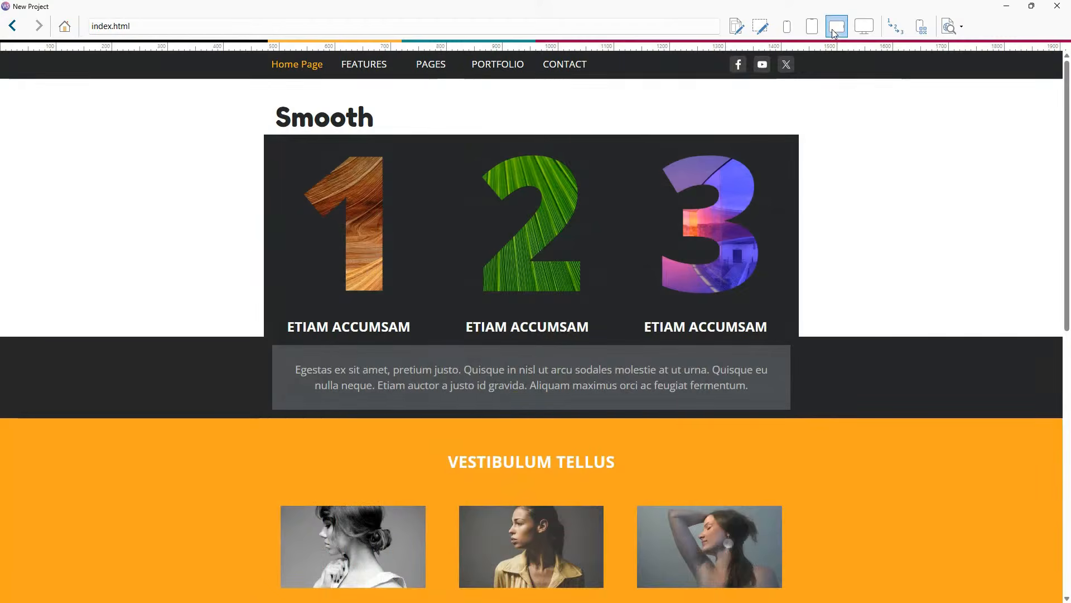
click(864, 28)
click(837, 26)
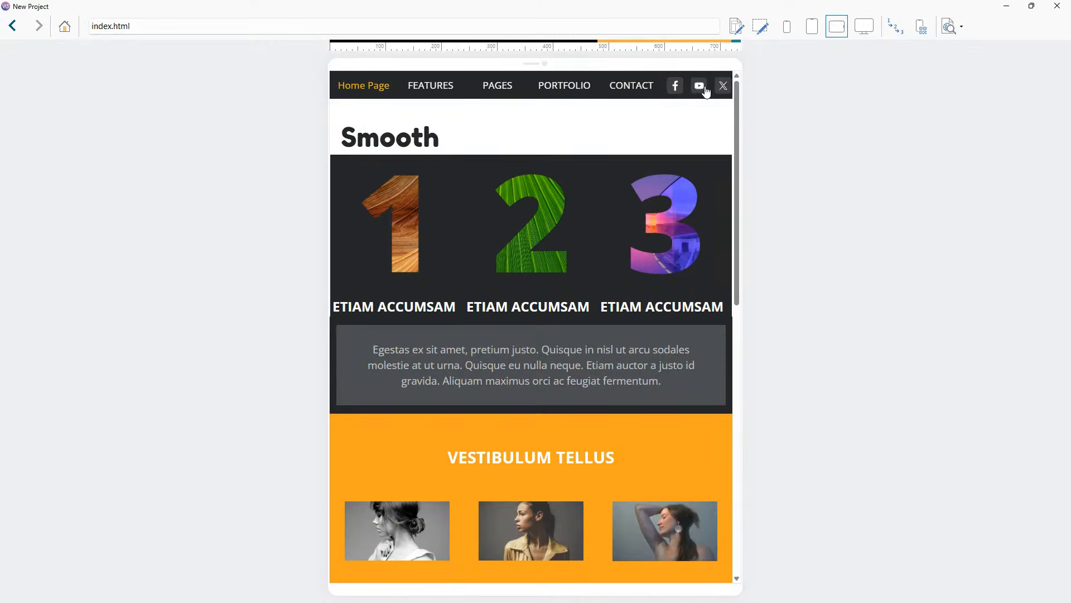
click(860, 29)
click(843, 32)
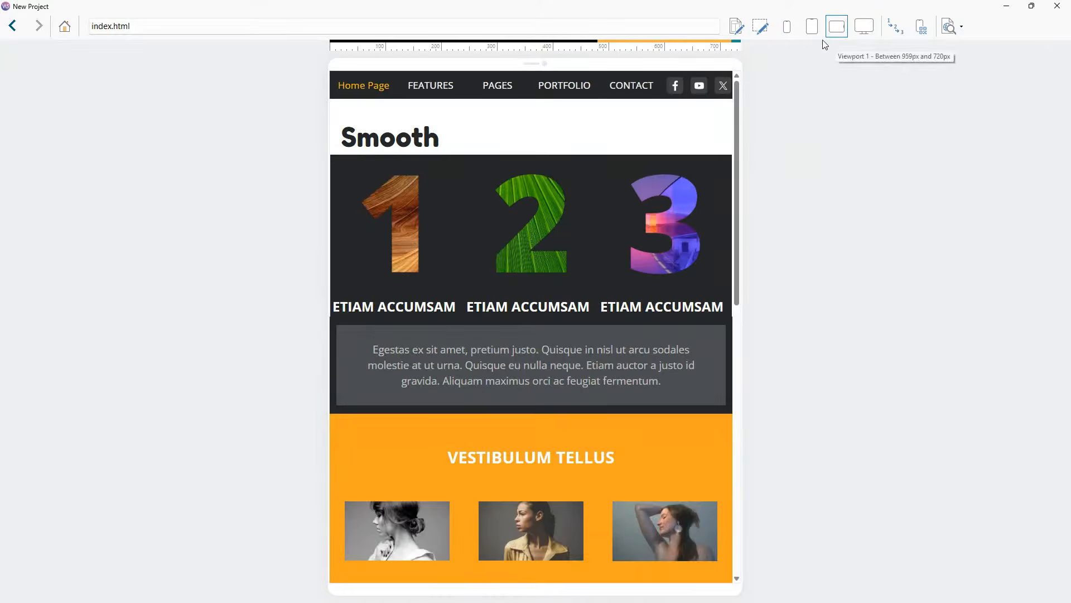
click(864, 27)
click(1050, 6)
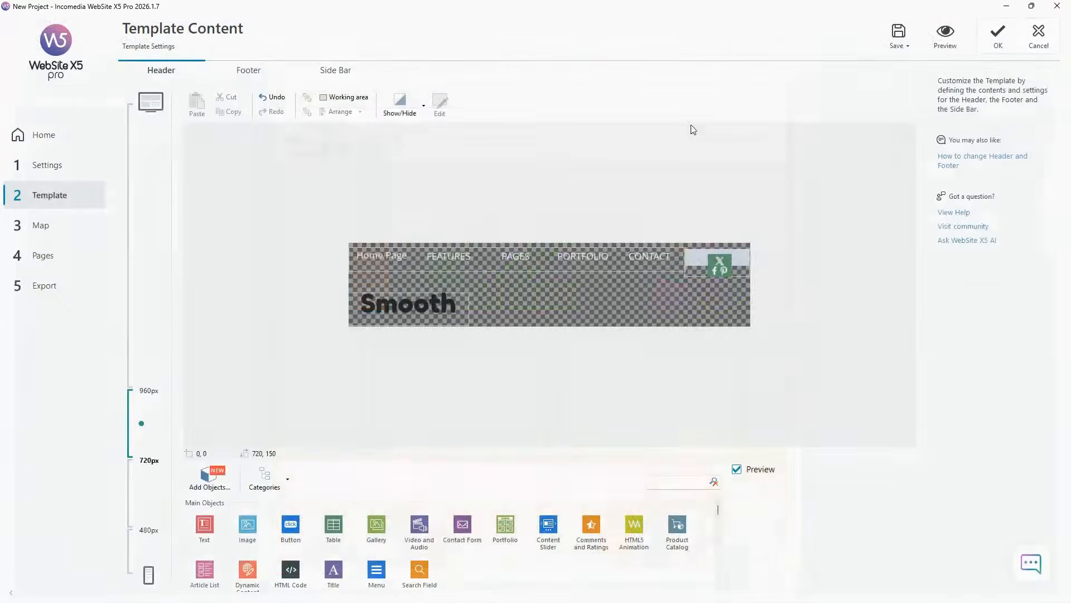
Move the header's Social Icons object below the menu bar in the 720px view and check it in the 959–720px preview
click(710, 263)
drag(710, 263, 672, 293)
click(944, 41)
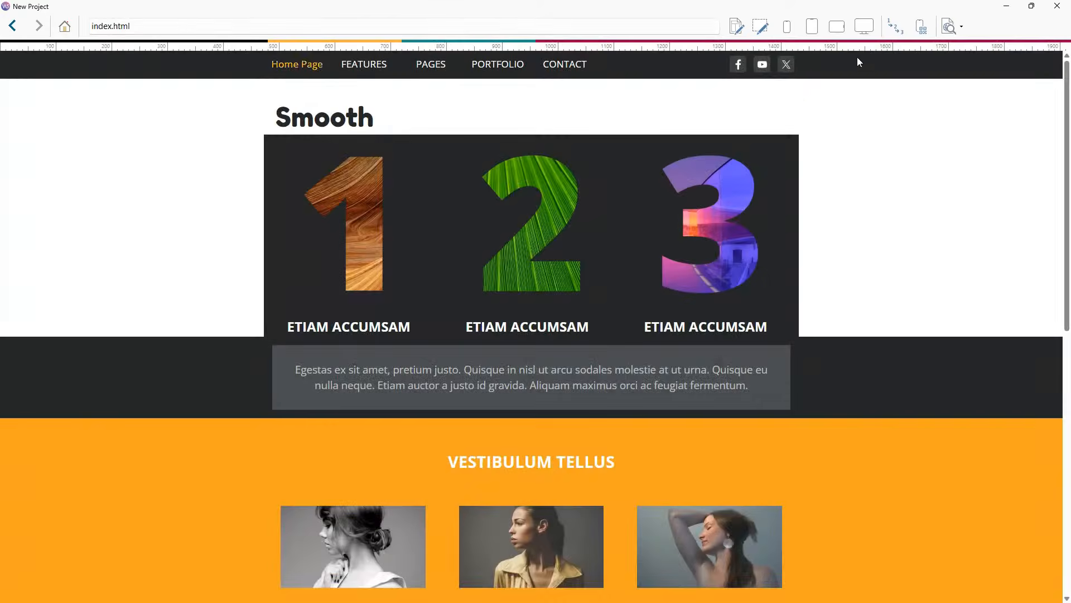
click(836, 26)
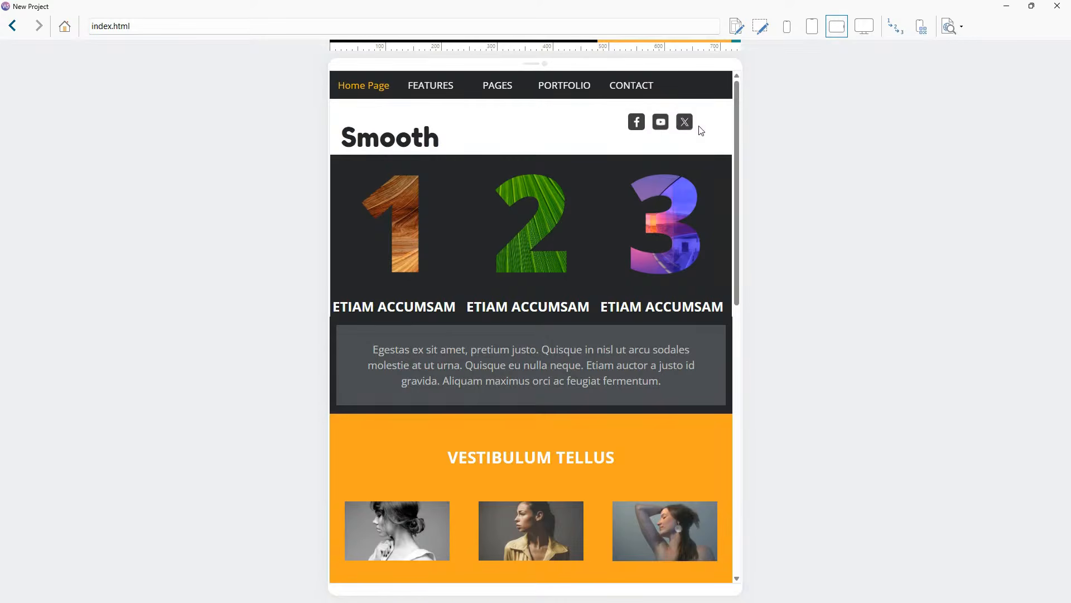
click(1052, 10)
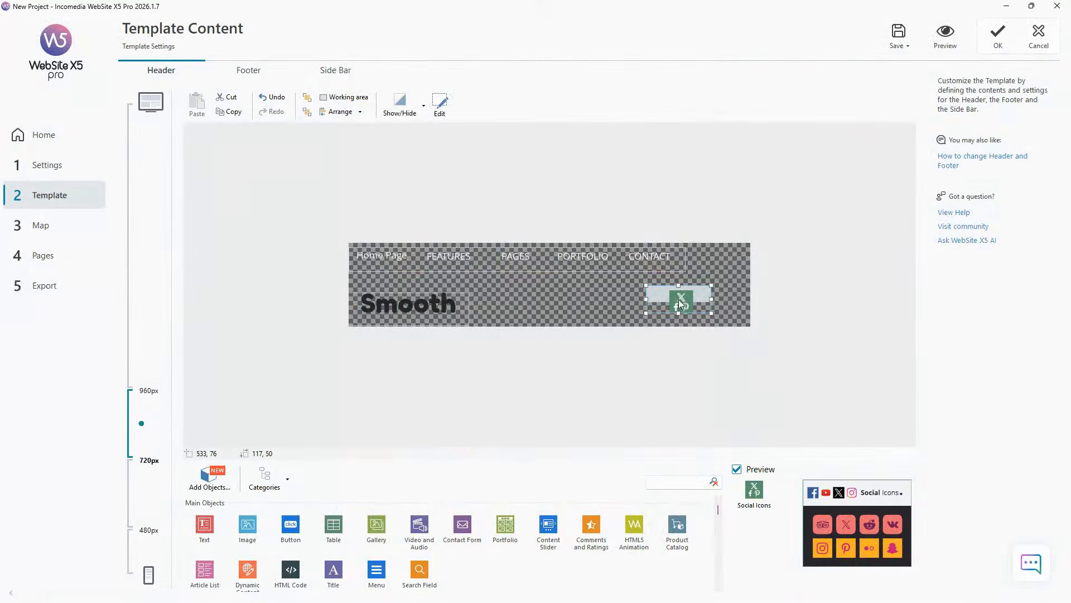
Move the Social Icons object back into the menu bar beside CONTACT and check it in the 959–720px preview
drag(693, 295, 718, 263)
click(945, 38)
click(844, 32)
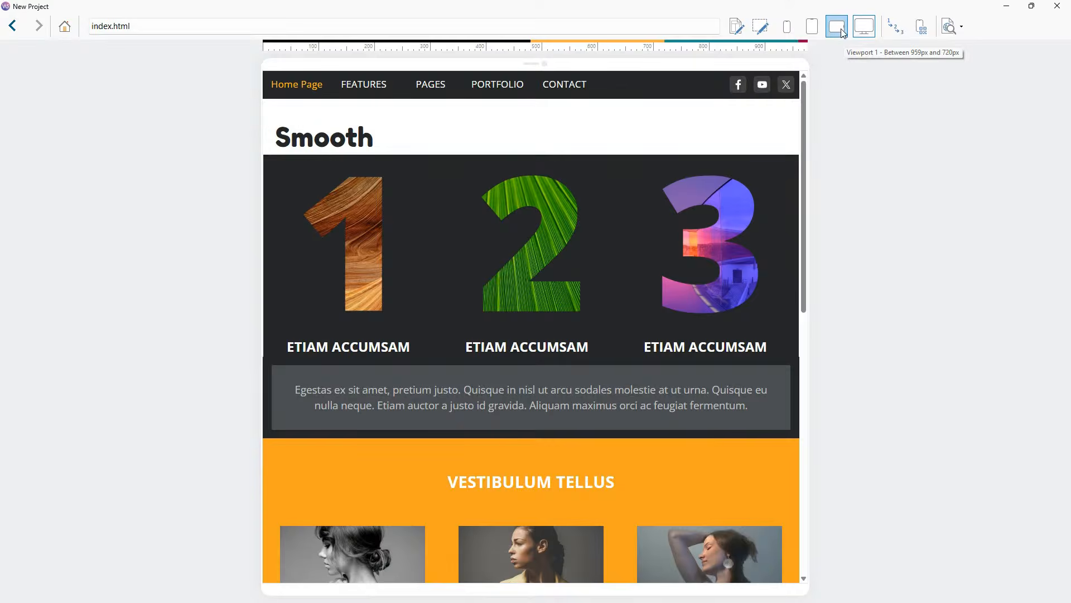
click(845, 33)
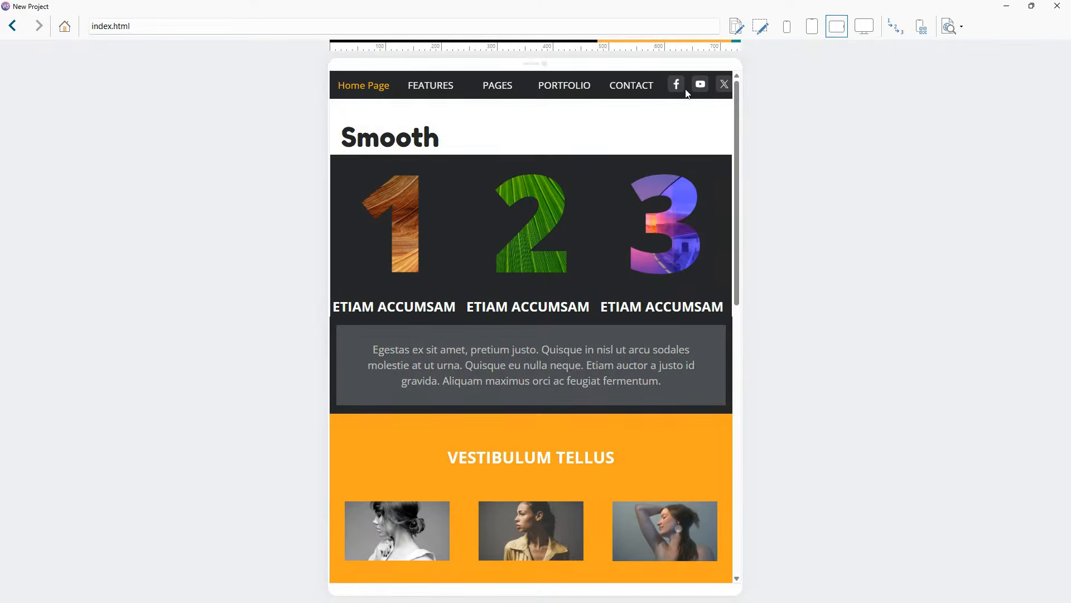
click(1055, 13)
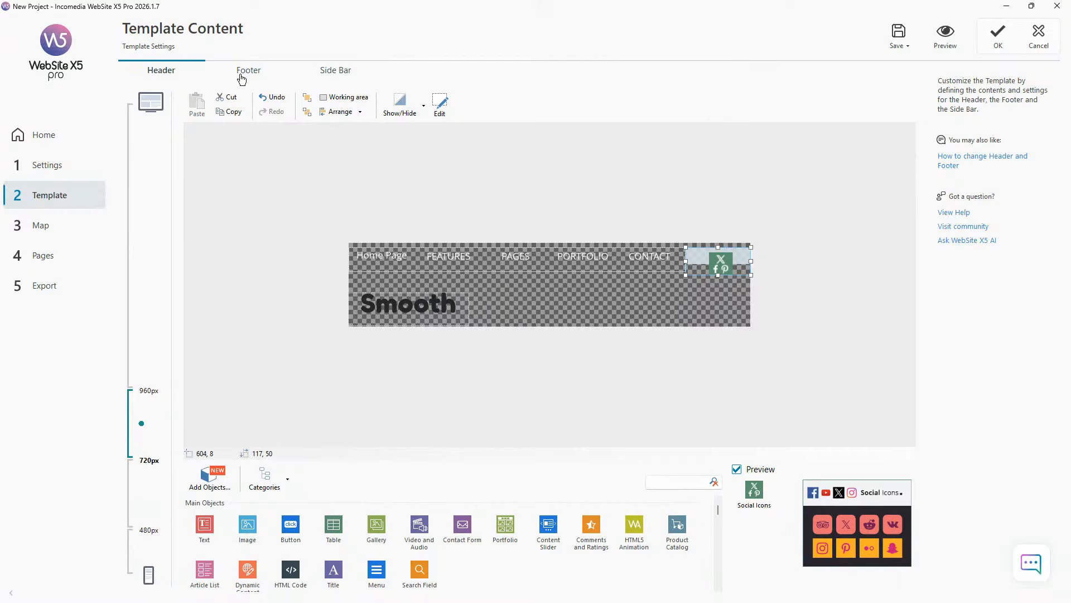
Check the template's Side Bar content in the 720px view and leave Template Content without applying changes
click(321, 72)
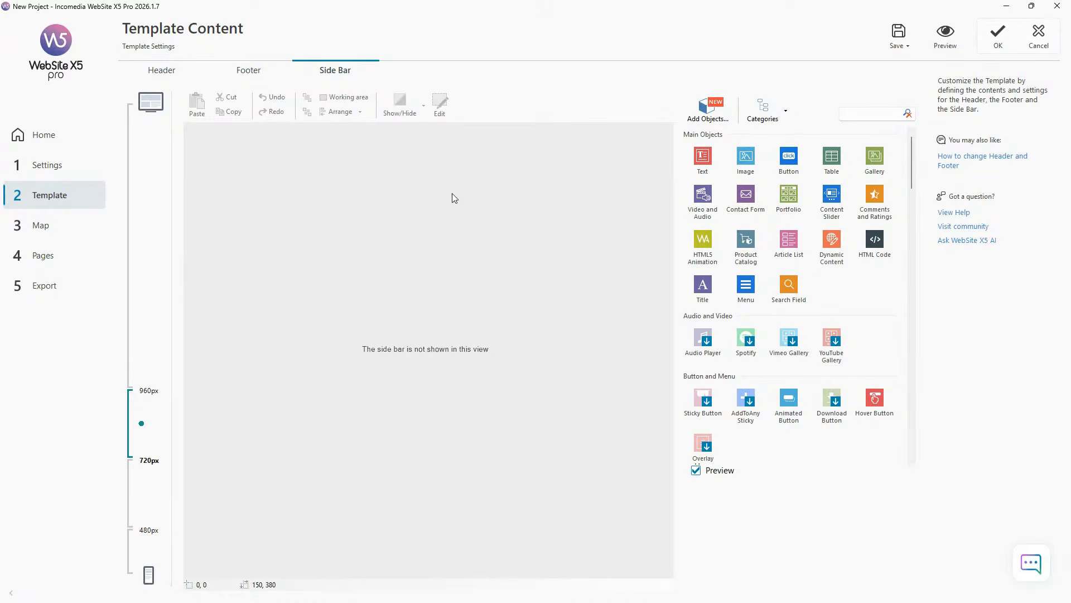
click(1042, 35)
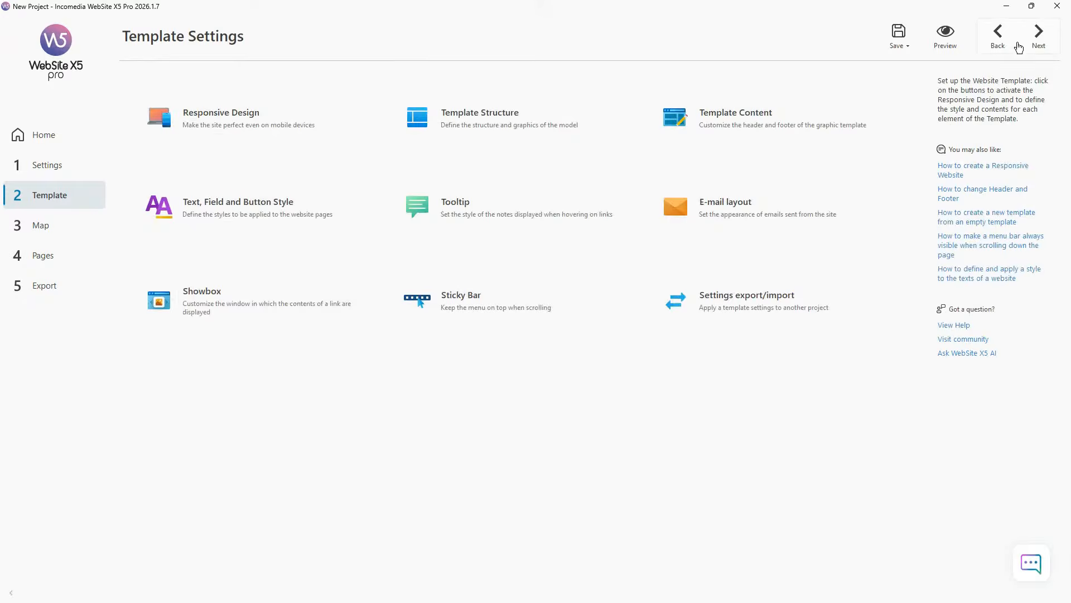
Set the template's structure type to "Header, footer and right side bar" and select the Side Bar section
click(500, 125)
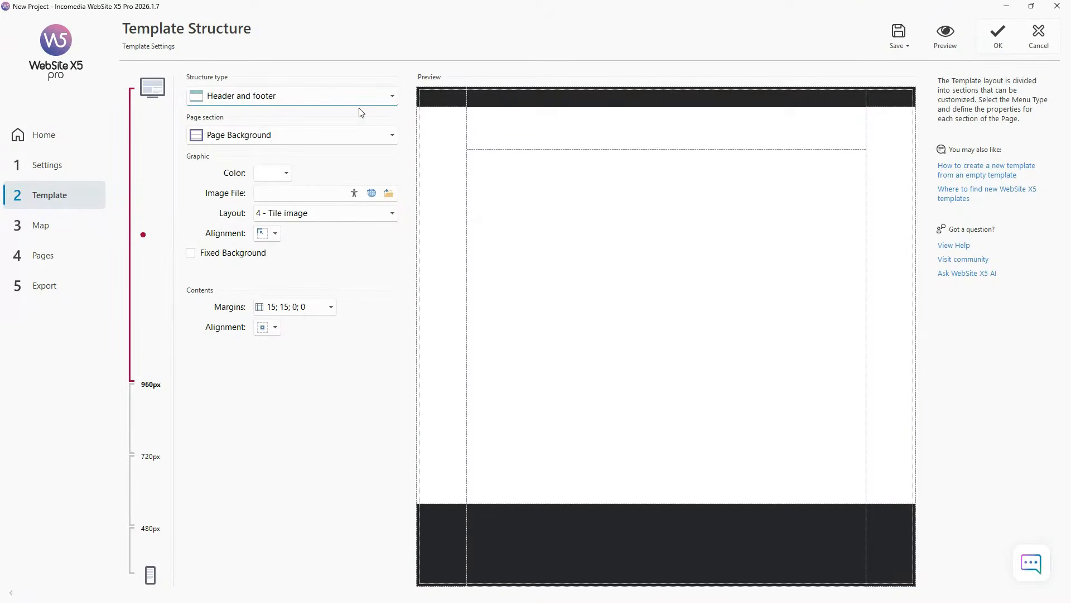
click(327, 97)
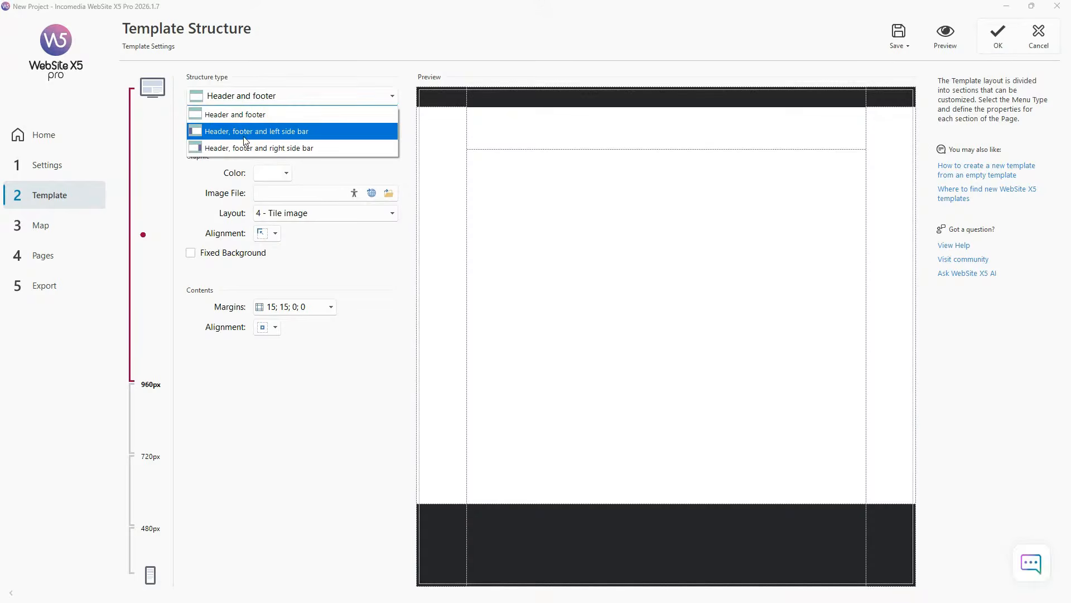
click(276, 152)
click(835, 226)
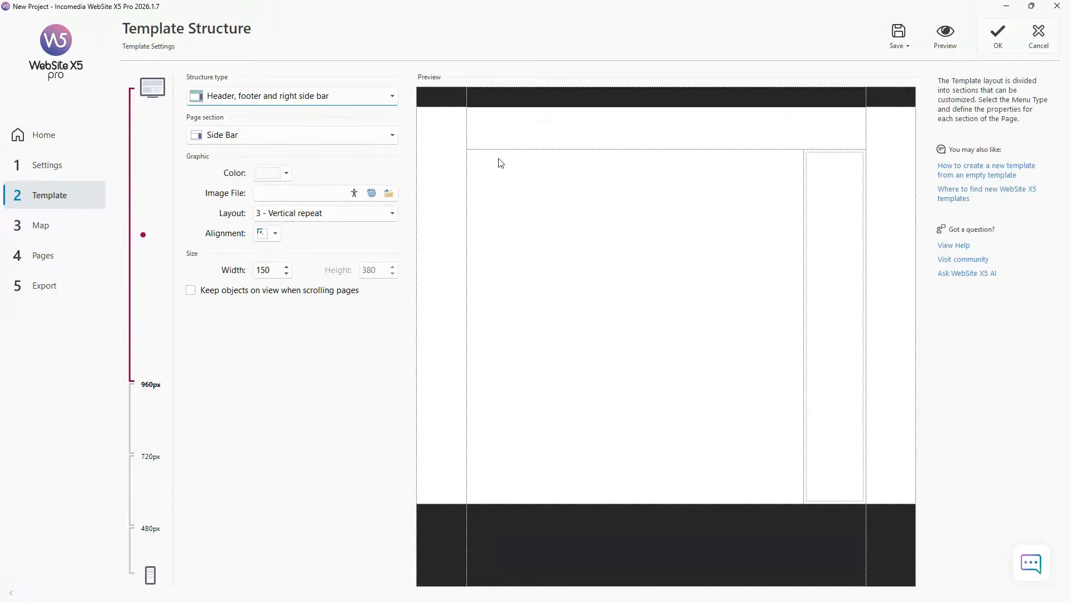
Set the template's structure type back to "Header and footer" and leave Template Structure without applying changes
click(396, 100)
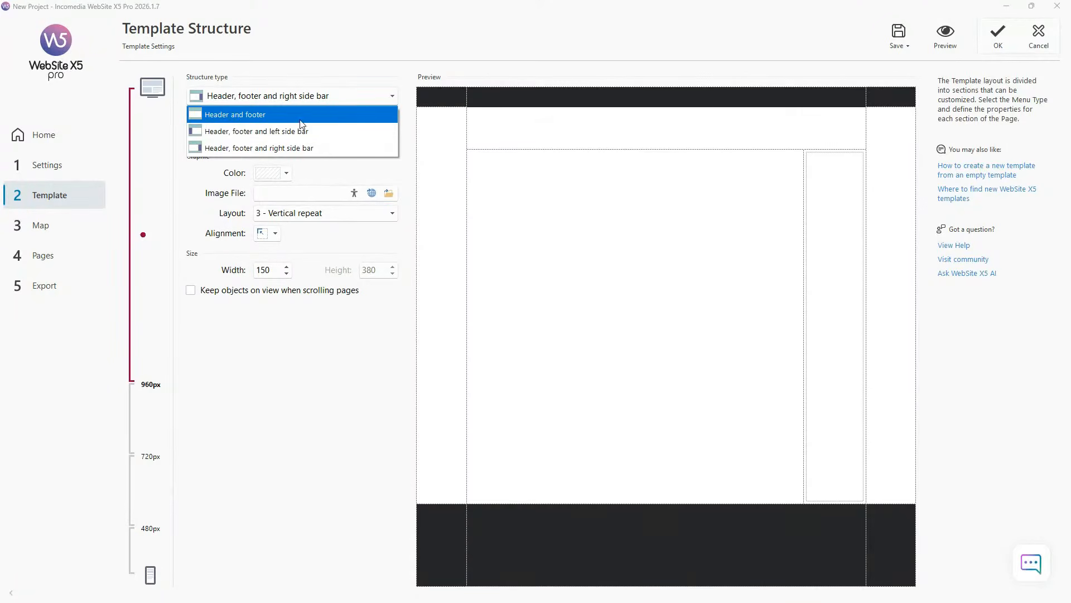
click(269, 120)
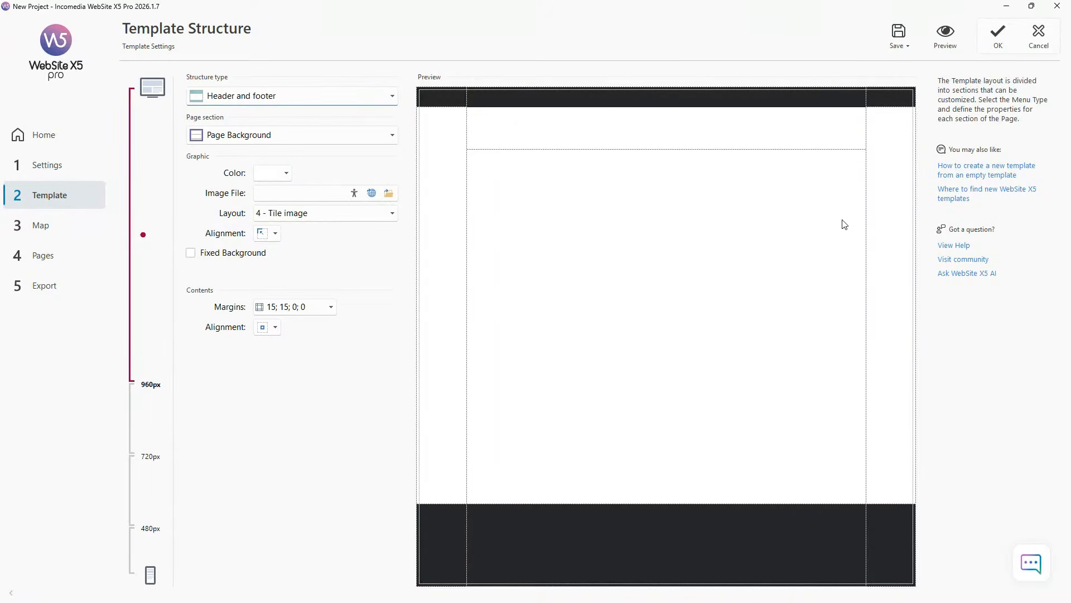
click(1039, 45)
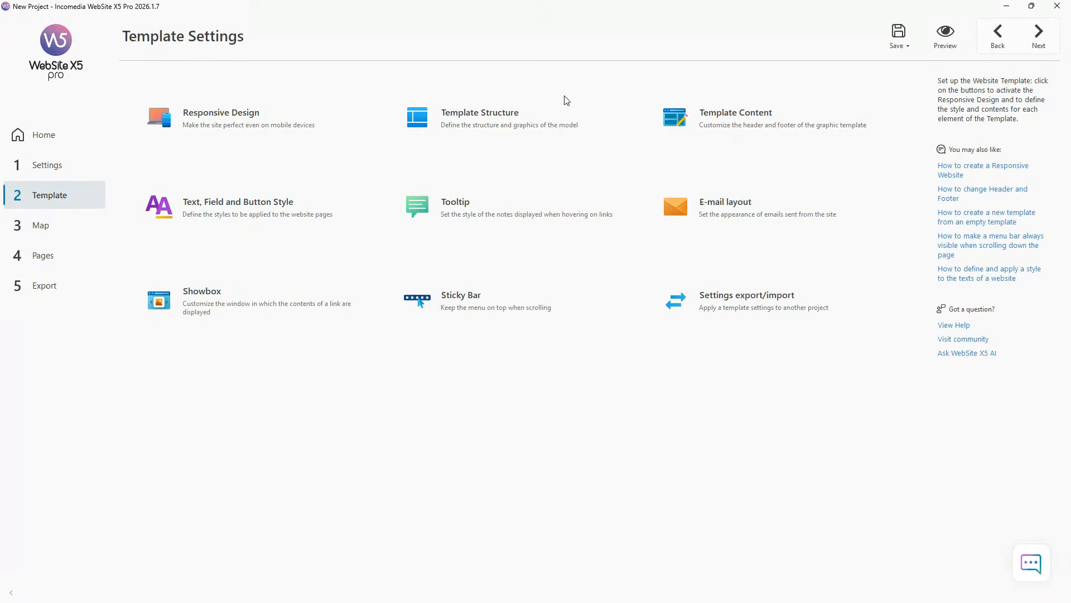
Open the Text, Field and Button Style settings and view the style options for Button and Page Title
click(283, 214)
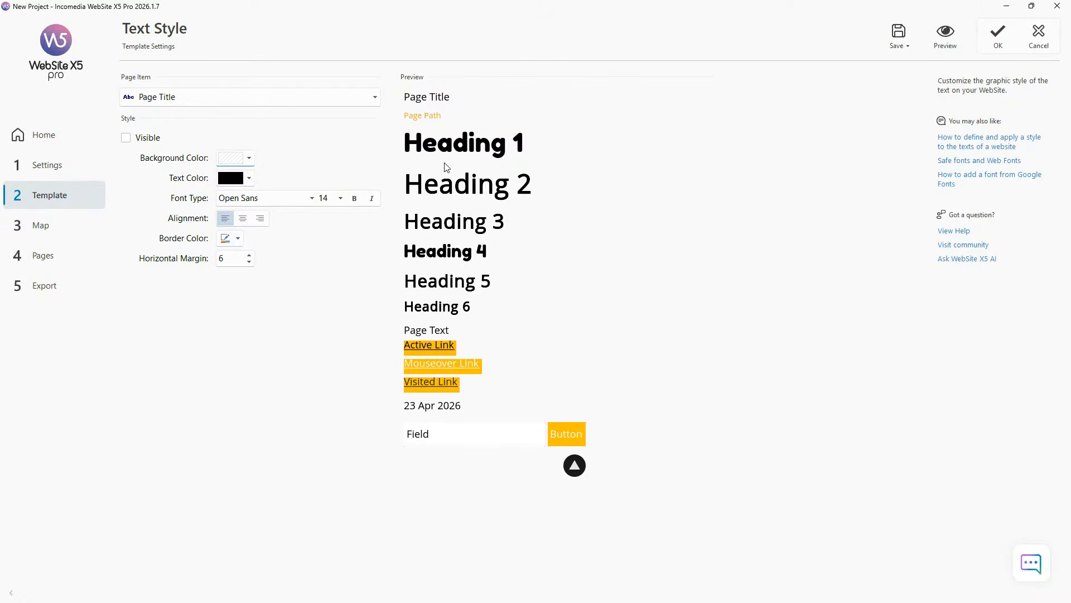
click(323, 100)
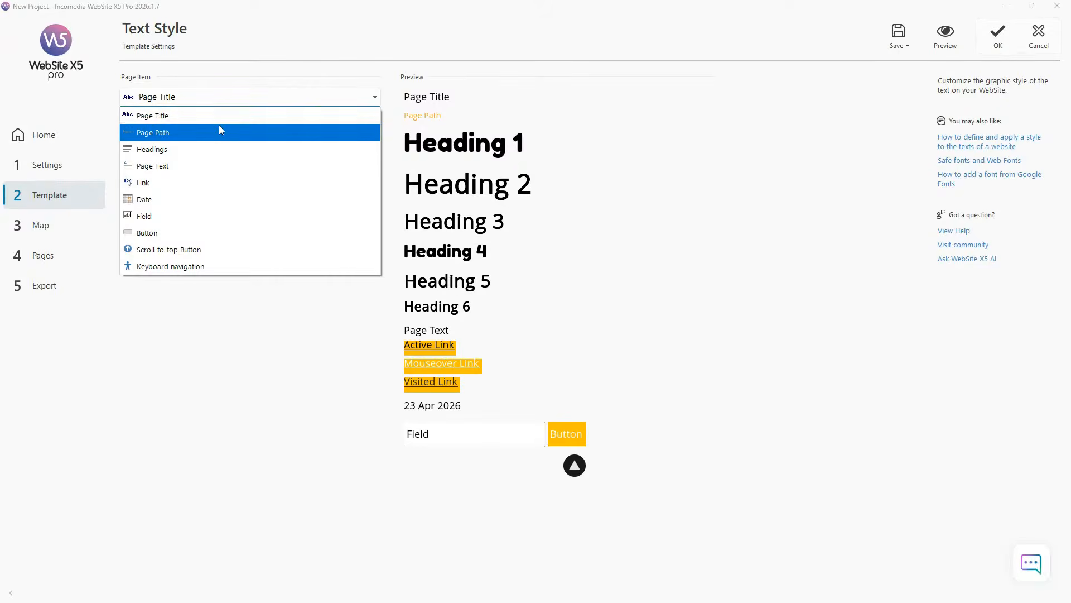
click(183, 233)
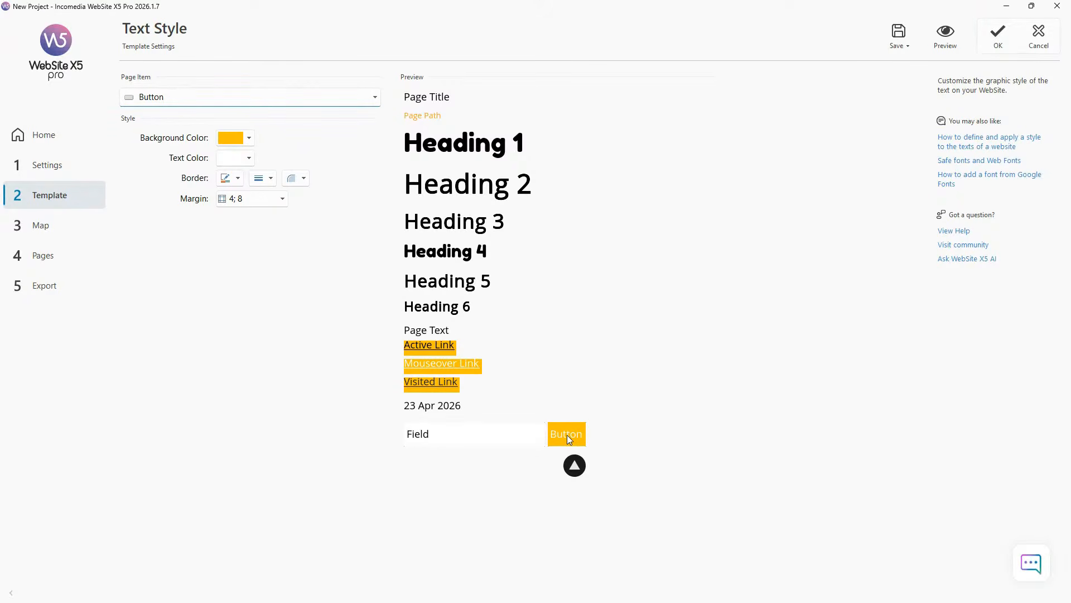
click(313, 97)
click(313, 114)
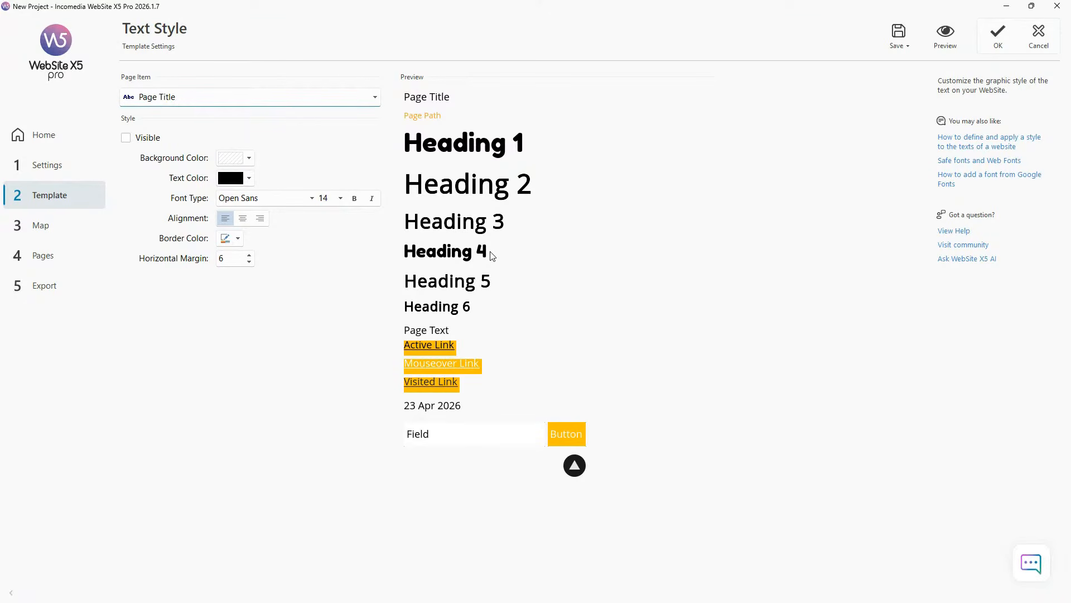
Examine the style options for the page headings from Heading 1 to Heading 5 and for the Page Text
click(374, 99)
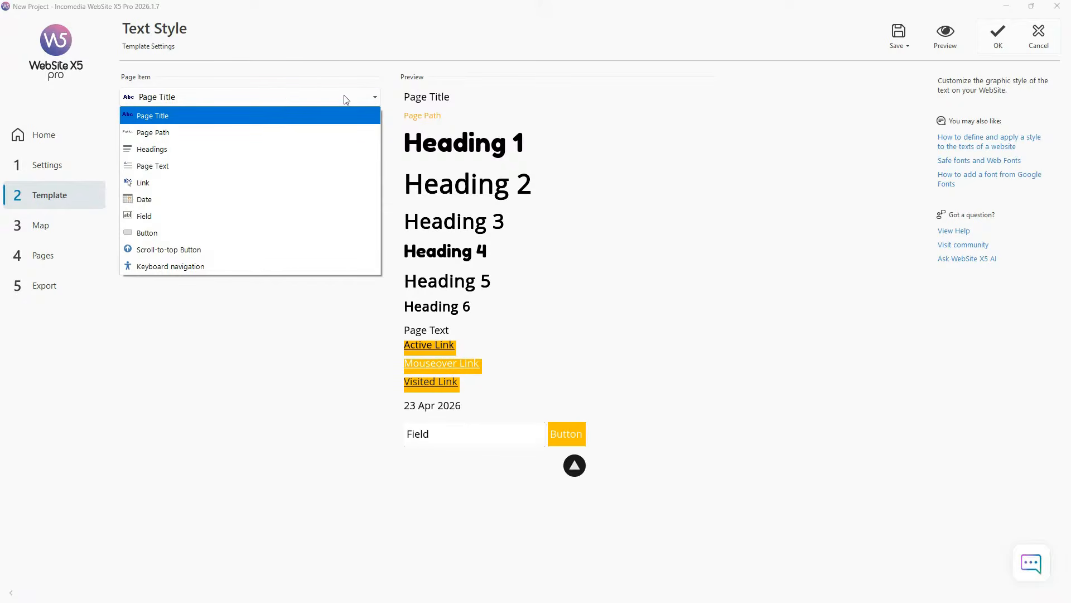
click(530, 128)
click(457, 141)
click(456, 191)
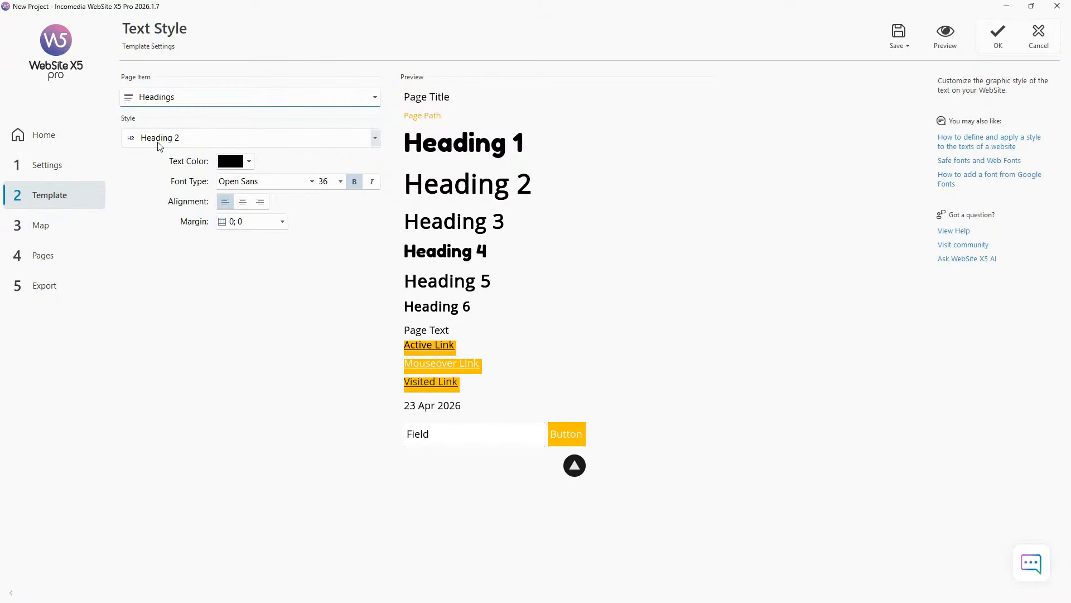
click(446, 231)
click(457, 260)
click(445, 282)
click(439, 335)
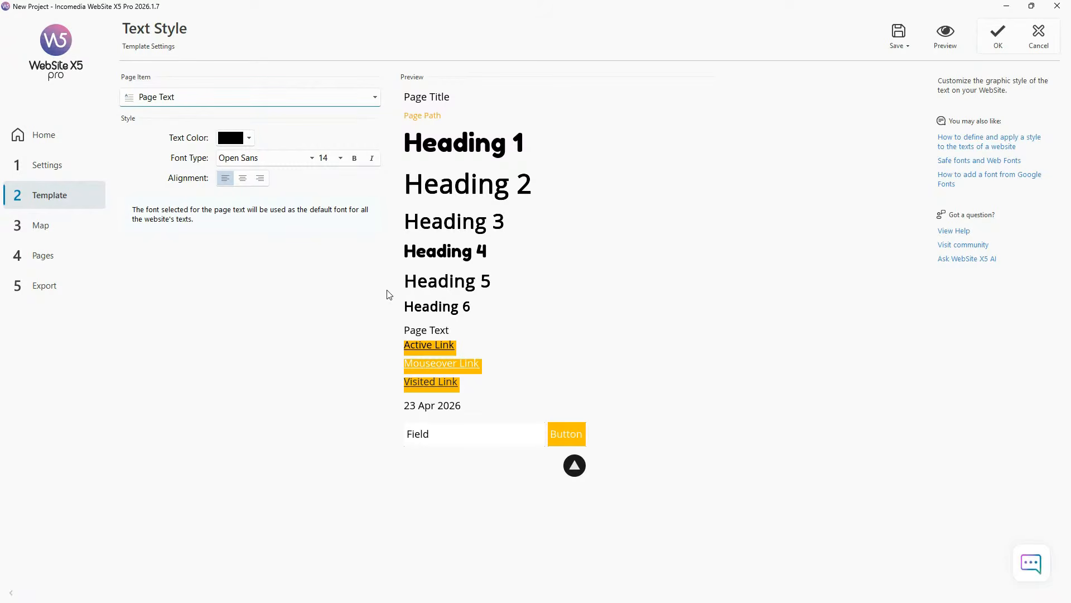
View the Link, Button and Field style options, then preview the Home Page and close the preview
click(358, 103)
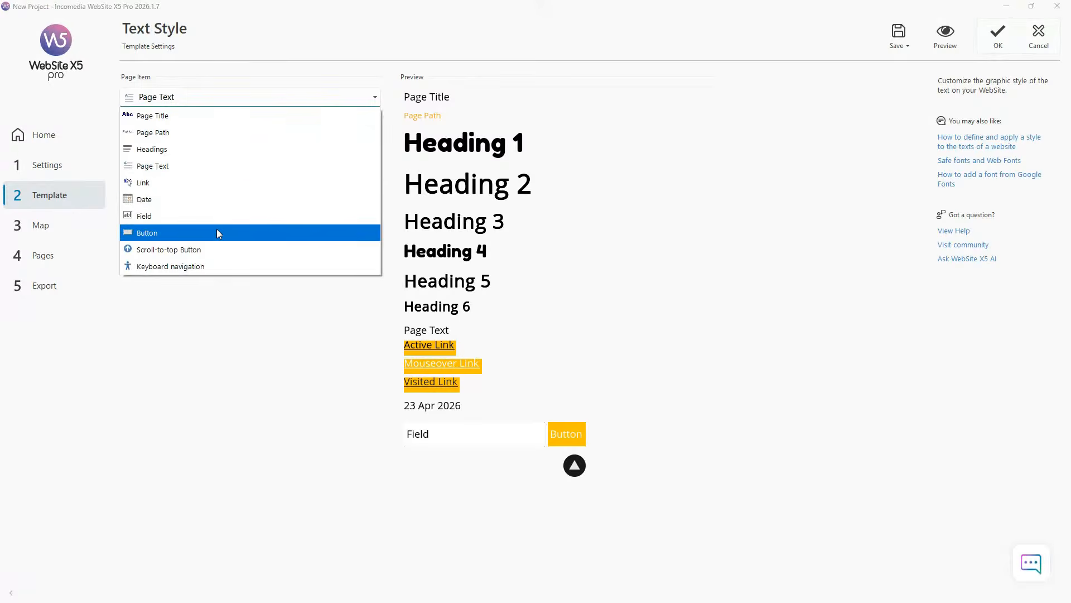
click(202, 182)
click(568, 433)
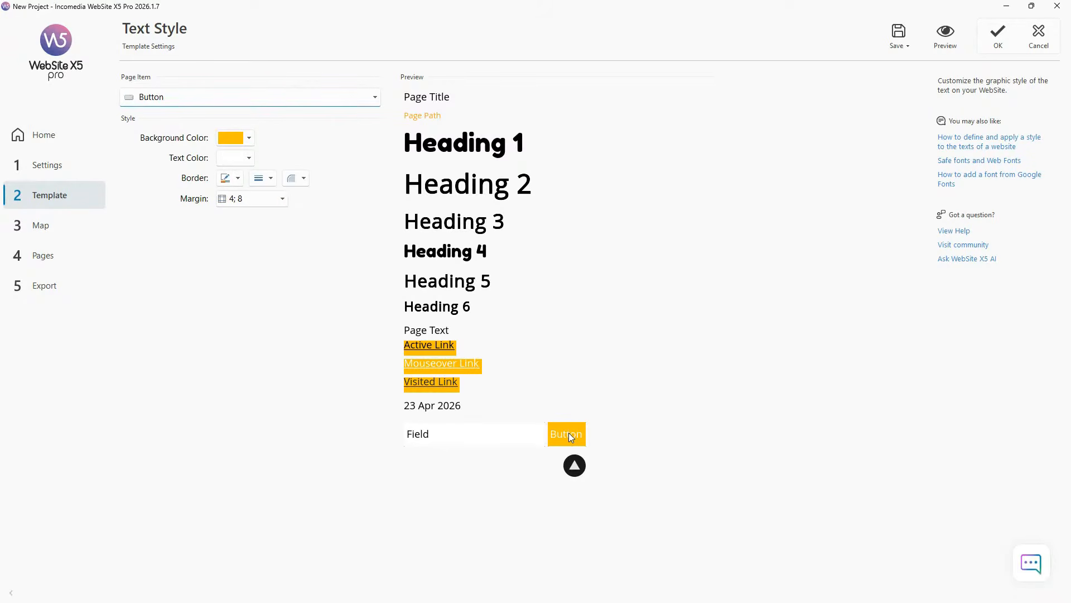
click(453, 435)
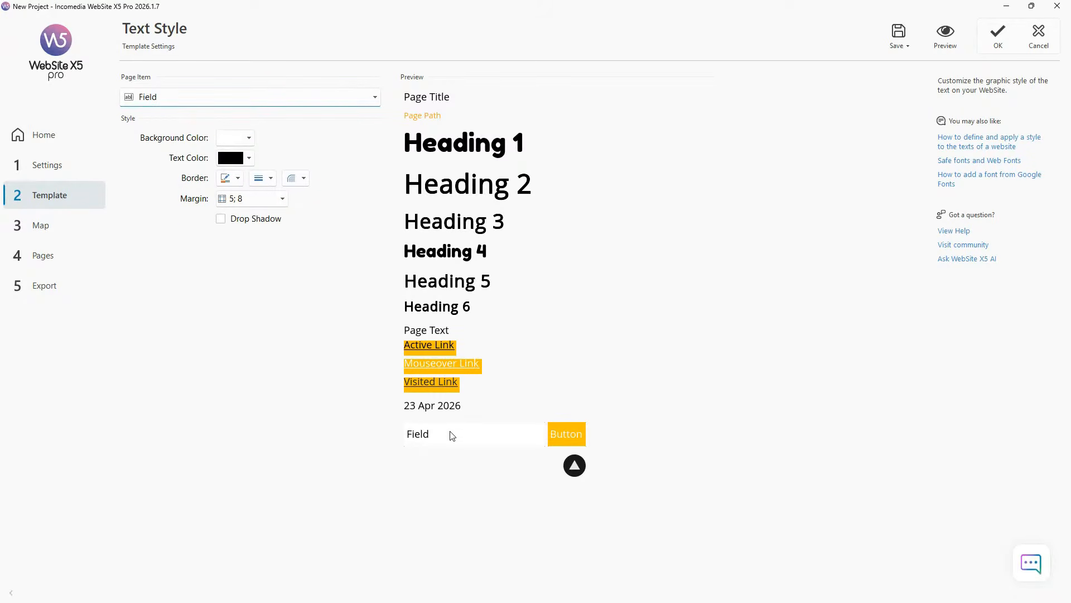
click(945, 35)
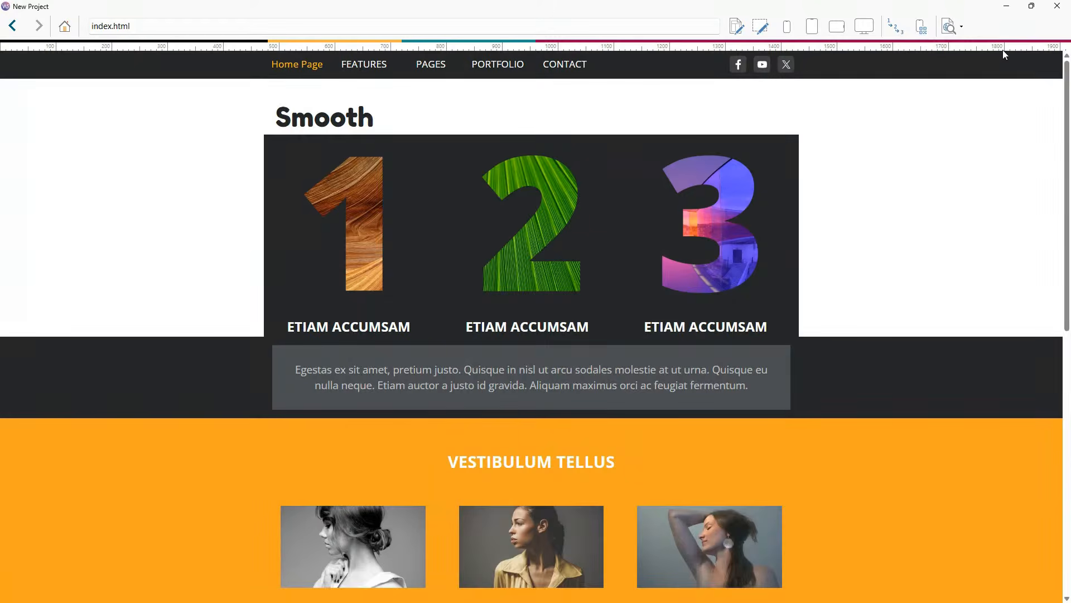
click(1057, 7)
Set the text color of Heading 1 and Heading 2 to red (#ff0000)
click(466, 155)
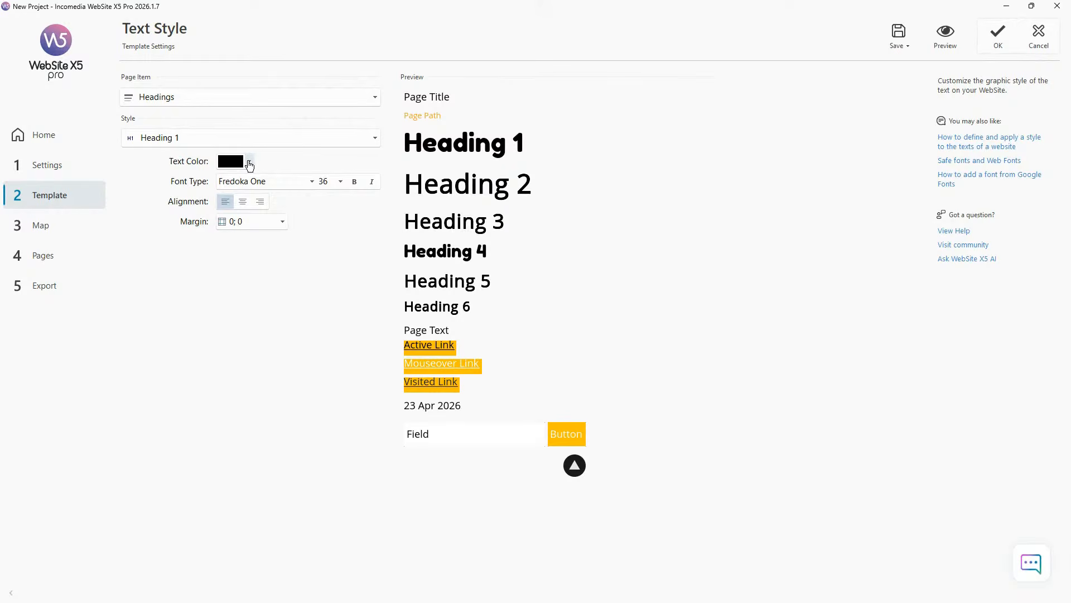
click(248, 161)
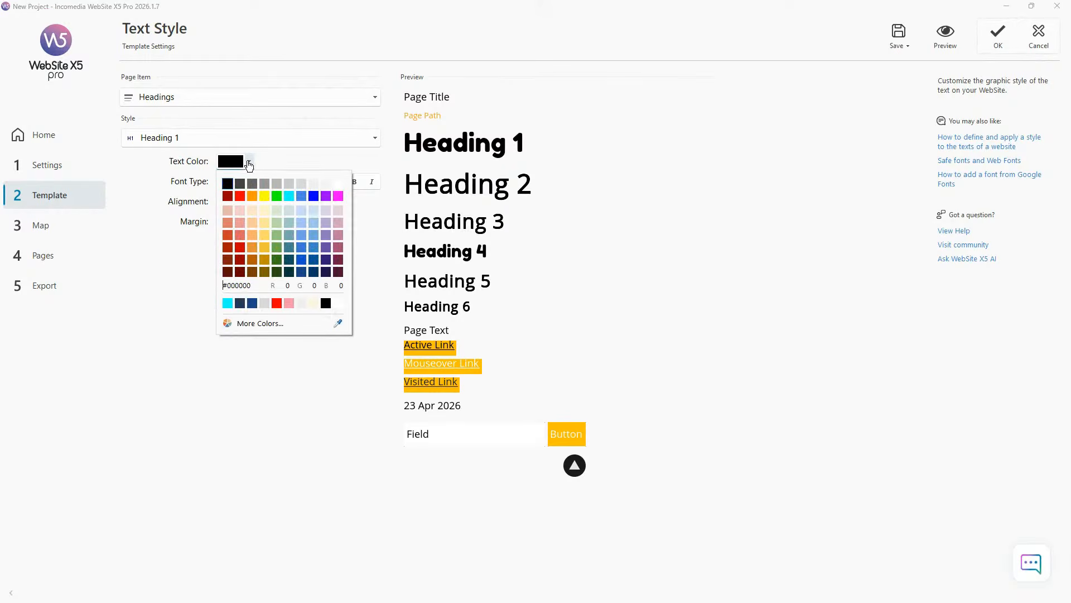
click(240, 196)
click(491, 190)
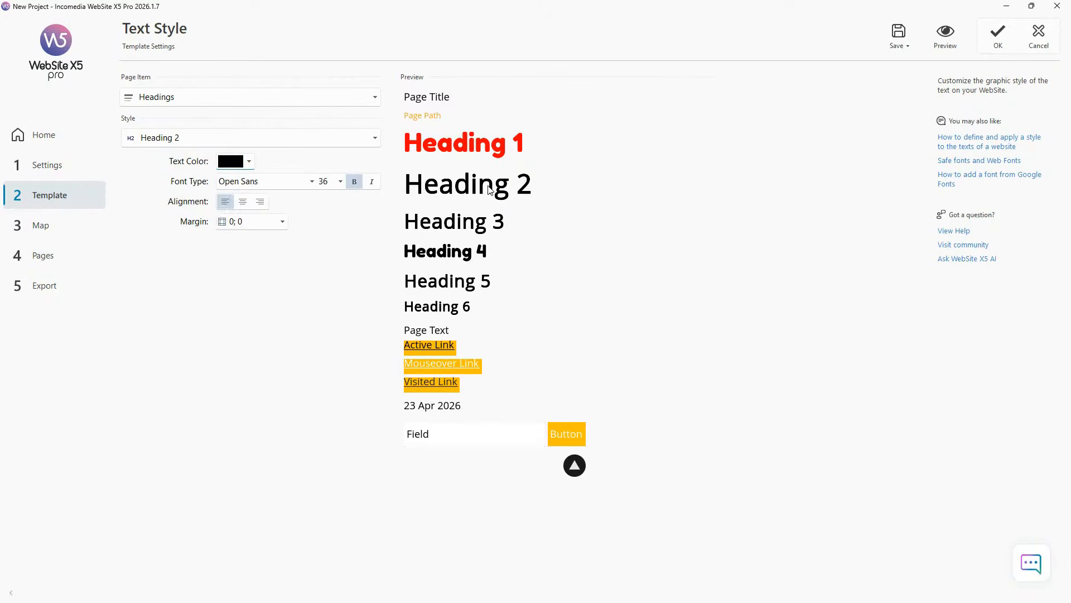
click(249, 161)
click(240, 196)
Set the text color of Heading 3 and Heading 4 to red (#ff0000)
click(461, 223)
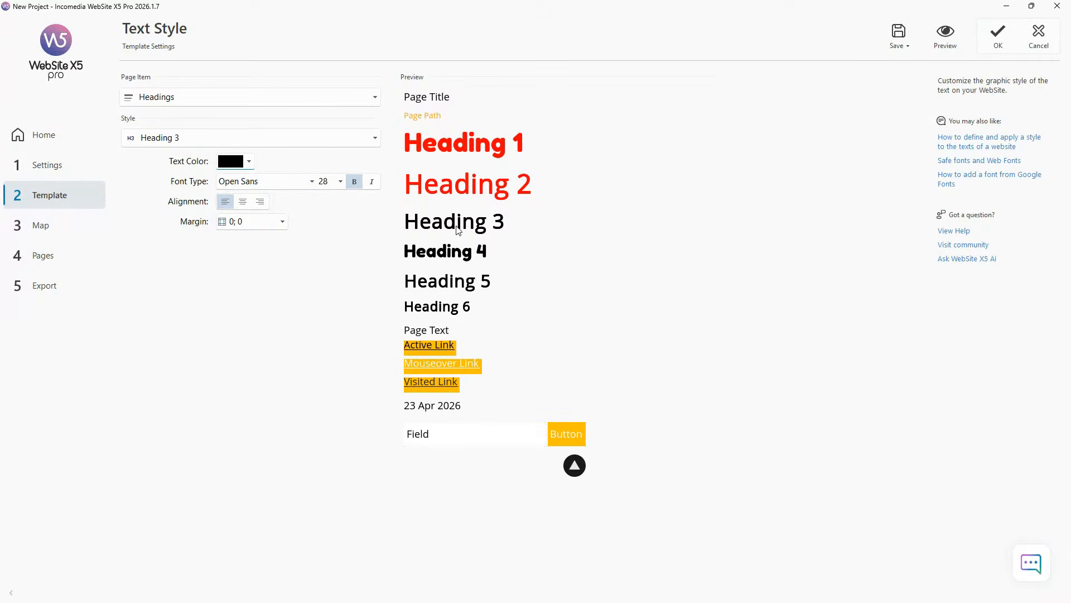
click(249, 161)
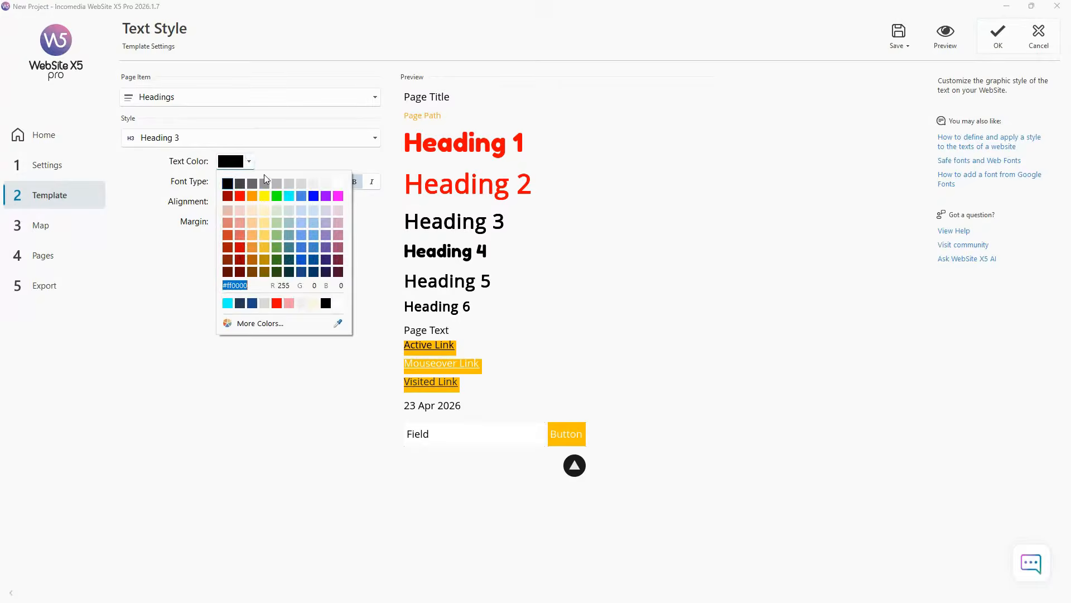
click(240, 196)
click(455, 255)
click(248, 161)
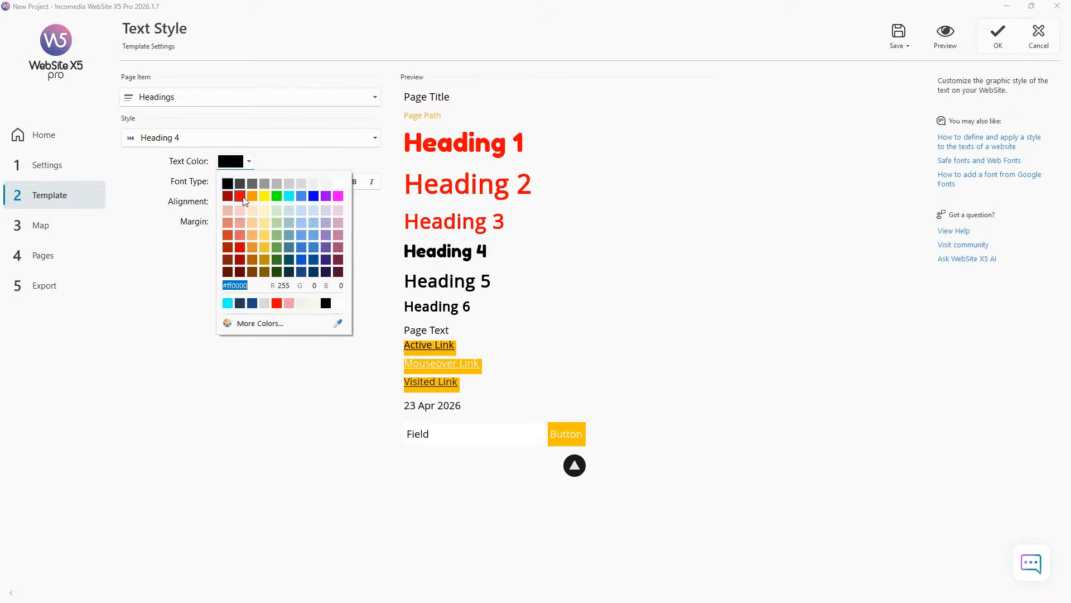
click(240, 195)
click(751, 171)
Preview the Home Page and examine its headings down to the footer, including "DOLOR SIT A"
click(944, 40)
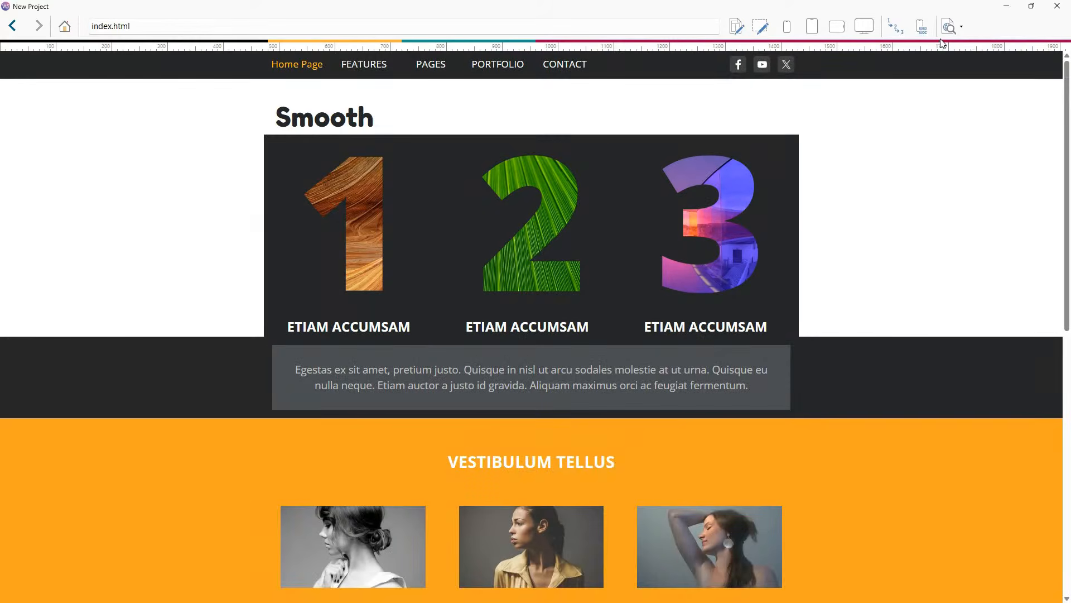
scroll(581, 286, down, 9)
scroll(454, 354, up, 4)
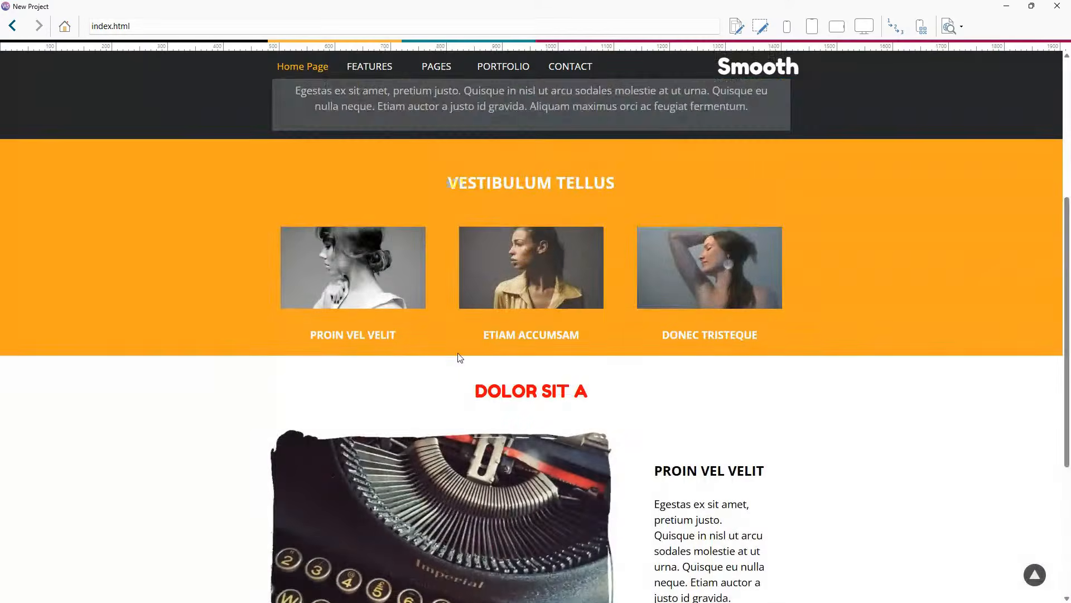
scroll(481, 223, down, 3)
drag(481, 224, 596, 225)
click(602, 226)
scroll(577, 213, down, 2)
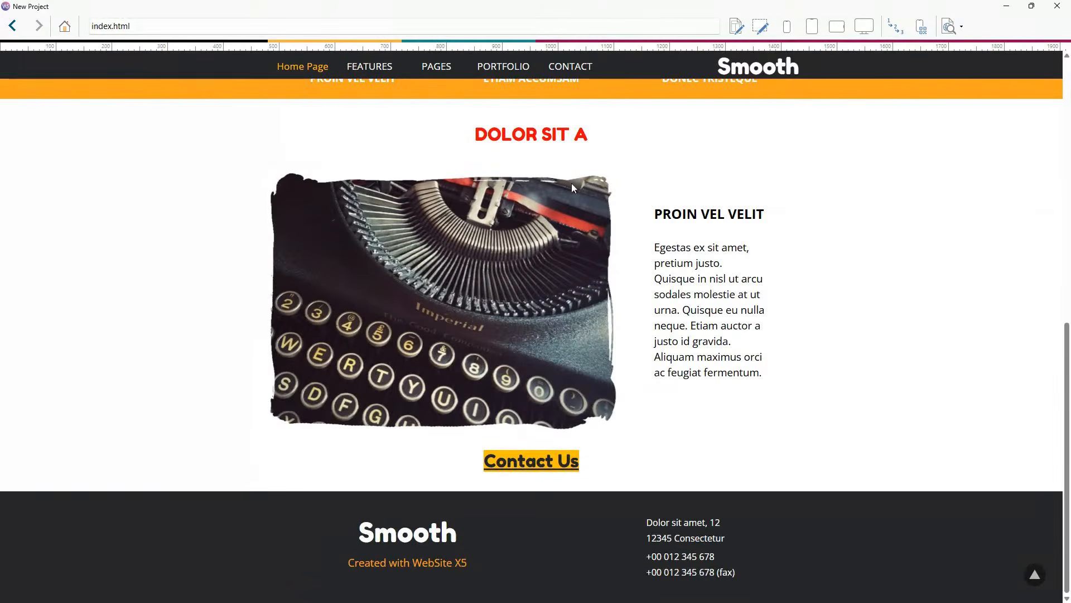
View the FEATURES and CONTACT pages in the preview and examine the Lorem Ipsum heading under the contact form
click(370, 65)
scroll(514, 177, down, 5)
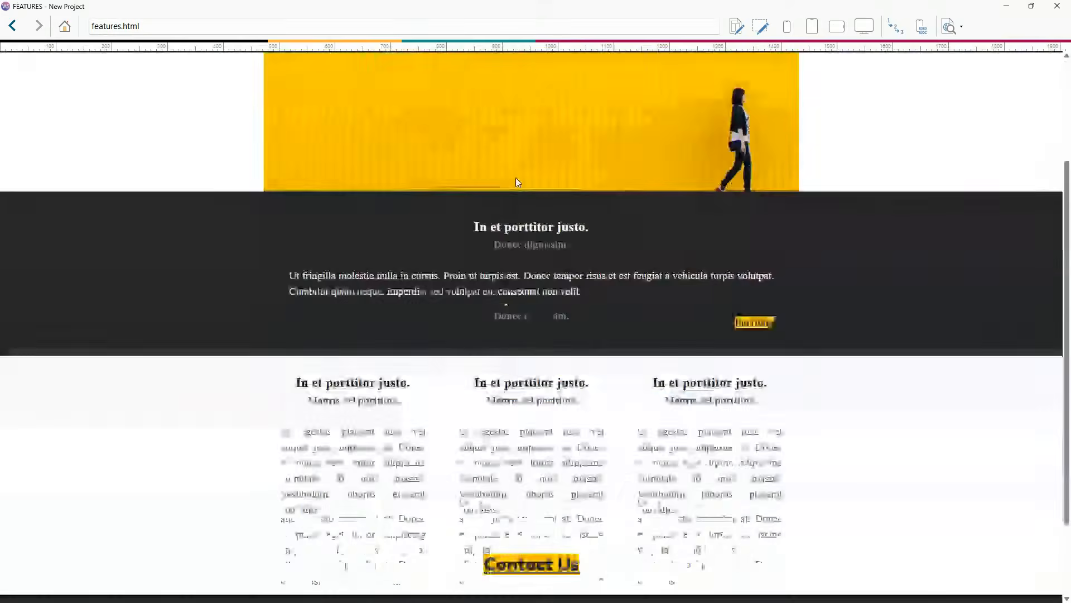
scroll(517, 182, up, 5)
click(579, 66)
scroll(528, 210, down, 1)
drag(297, 410, 400, 414)
click(418, 414)
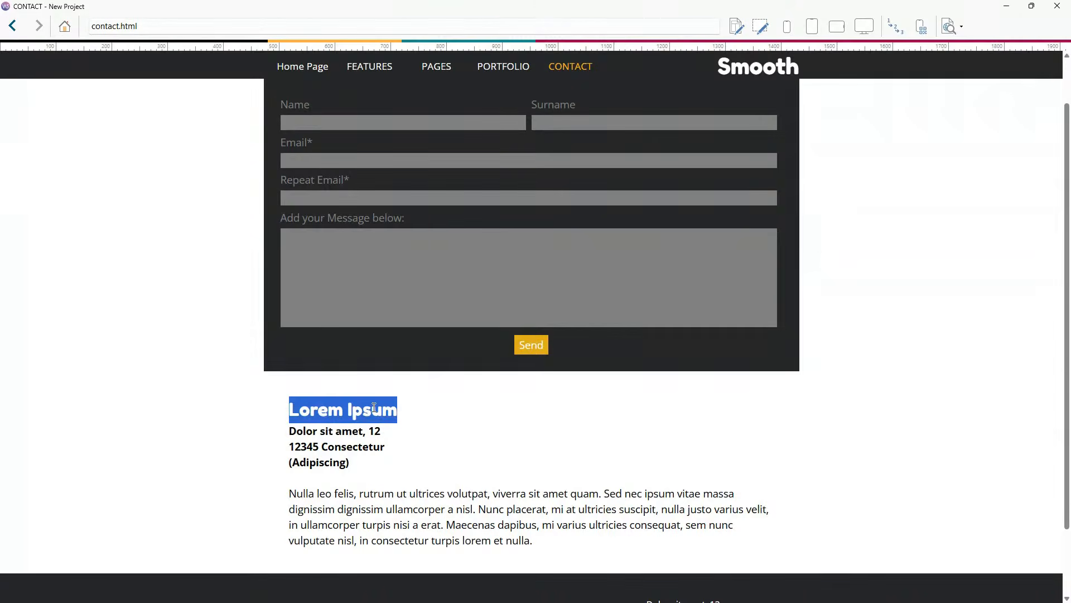
click(402, 438)
scroll(342, 411, up, 3)
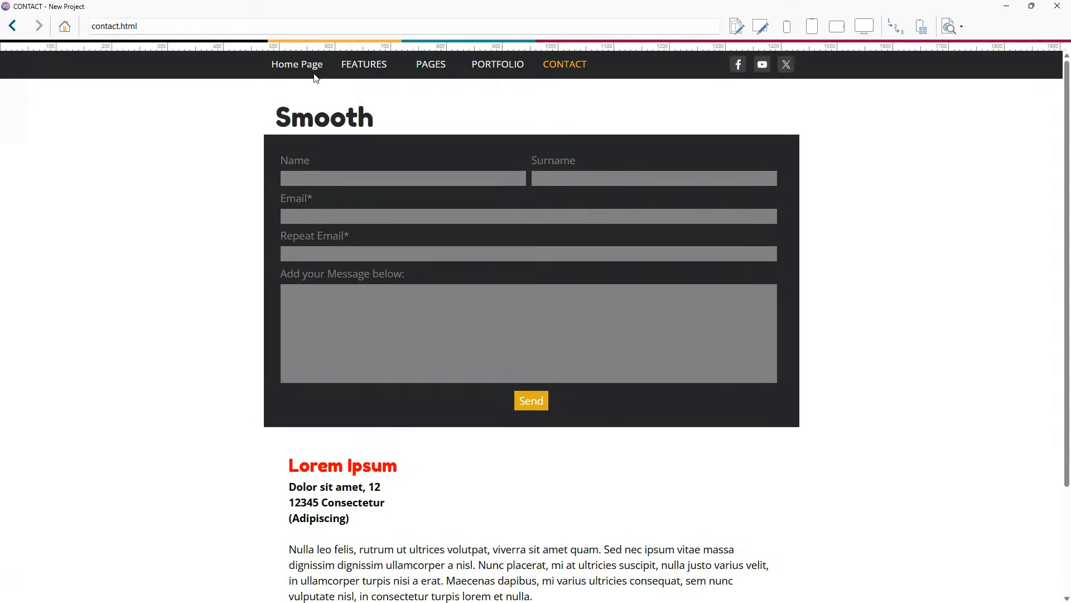
Return to the Home Page in the preview, check its heading colors again and close the preview
click(326, 66)
scroll(441, 153, down, 8)
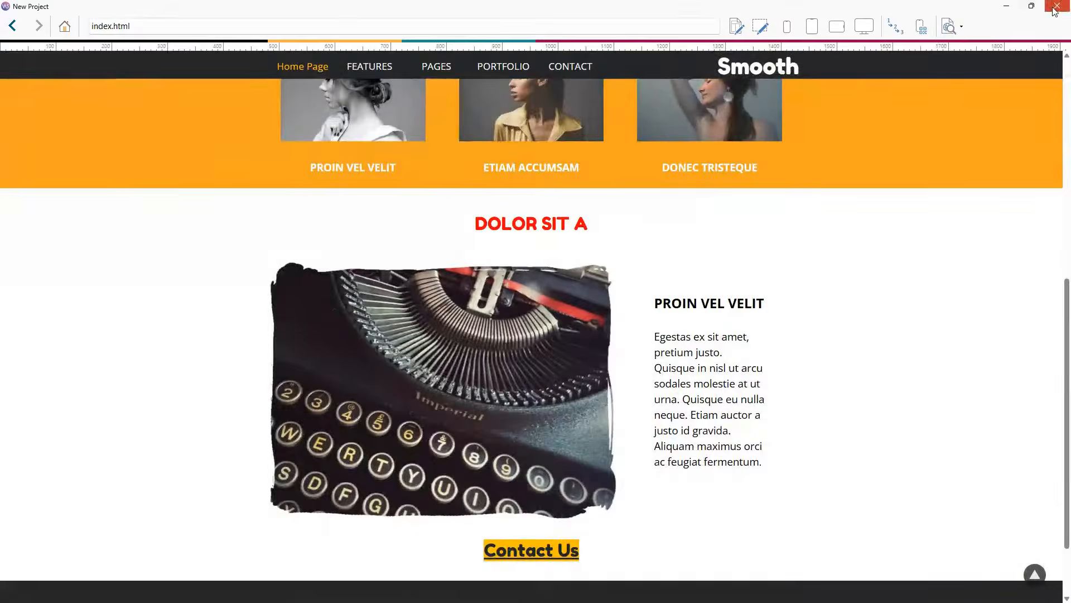
click(1057, 5)
Set the text color of the Page Text to red
click(427, 331)
click(249, 138)
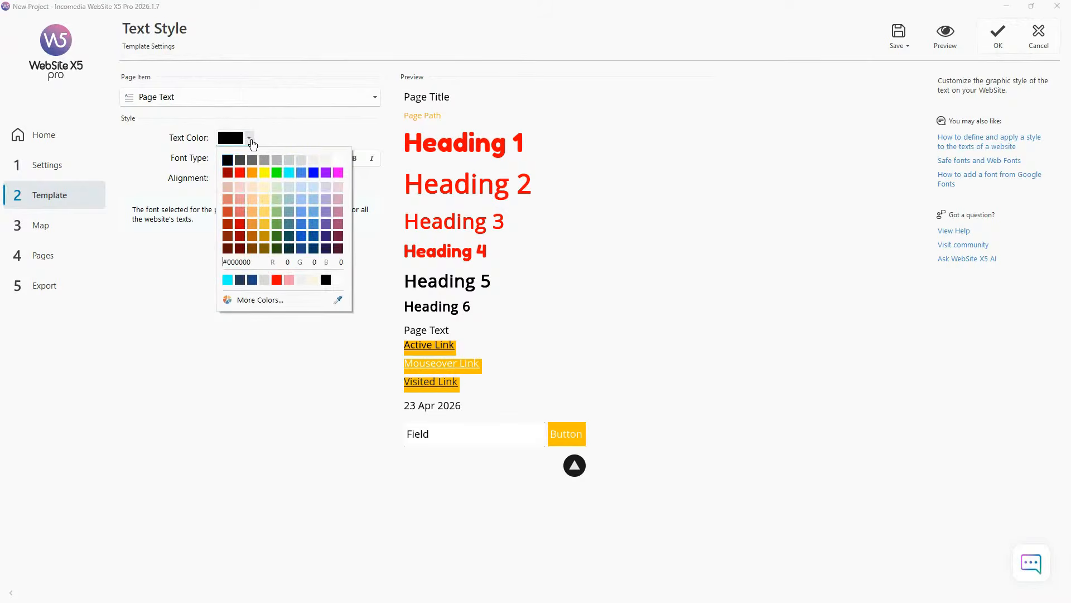
click(236, 172)
click(624, 227)
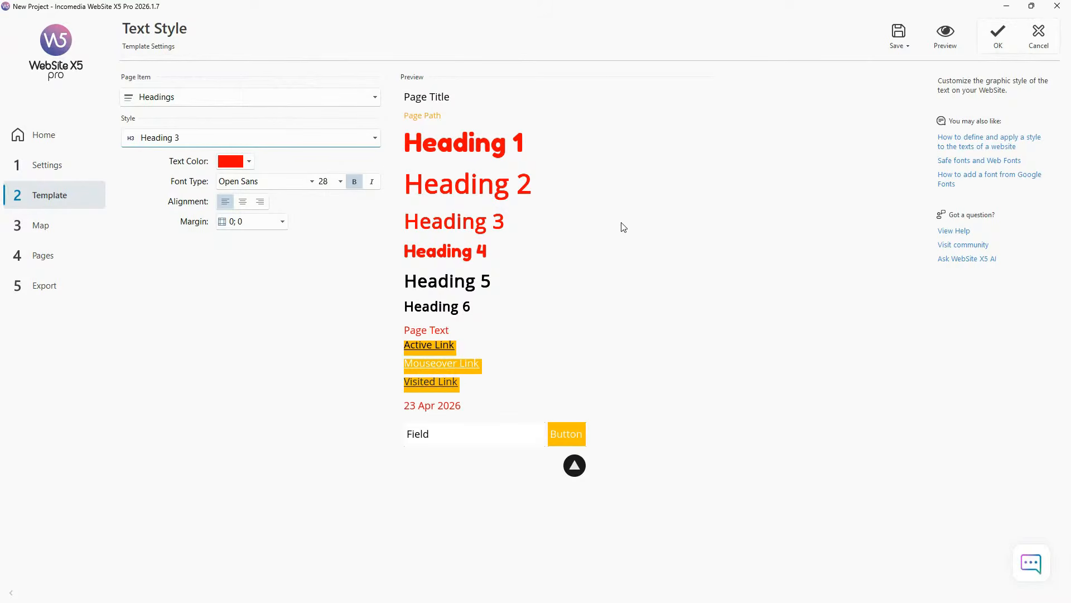
Preview the site's CONTACT page and examine the address and paragraph text below the form
click(946, 35)
click(555, 64)
scroll(483, 439, down, 2)
scroll(483, 440, up, 1)
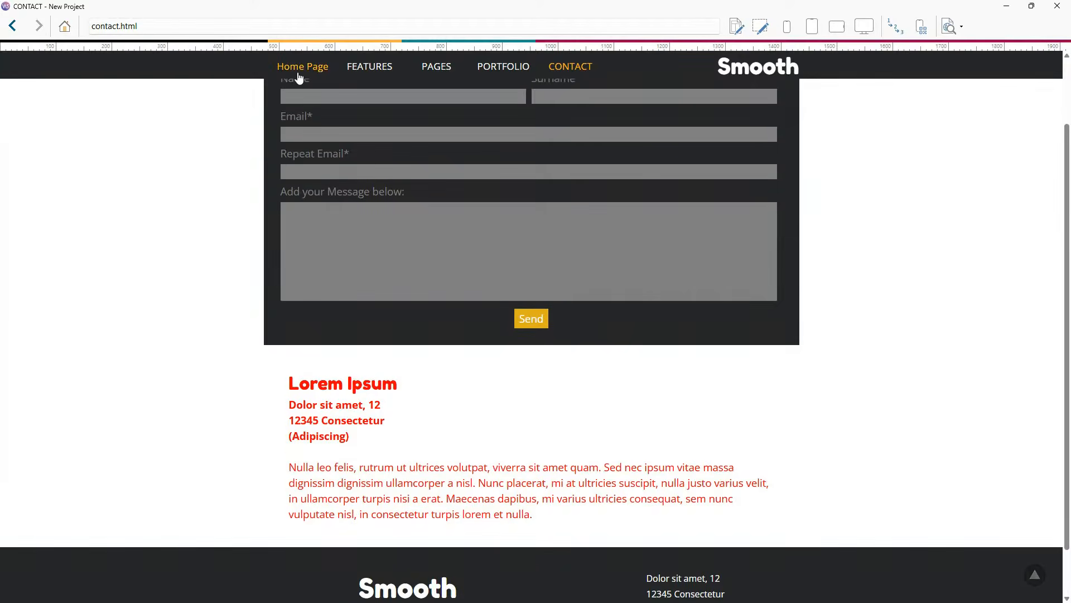
Examine the paragraph text beside the typewriter image on the Home Page, then close the preview
click(299, 70)
scroll(464, 234, down, 8)
scroll(684, 319, down, 1)
mouse_move(654, 281)
mouse_down()
mouse_move(770, 406)
mouse_move(691, 296)
mouse_move(654, 280)
mouse_up()
click(768, 409)
click(733, 298)
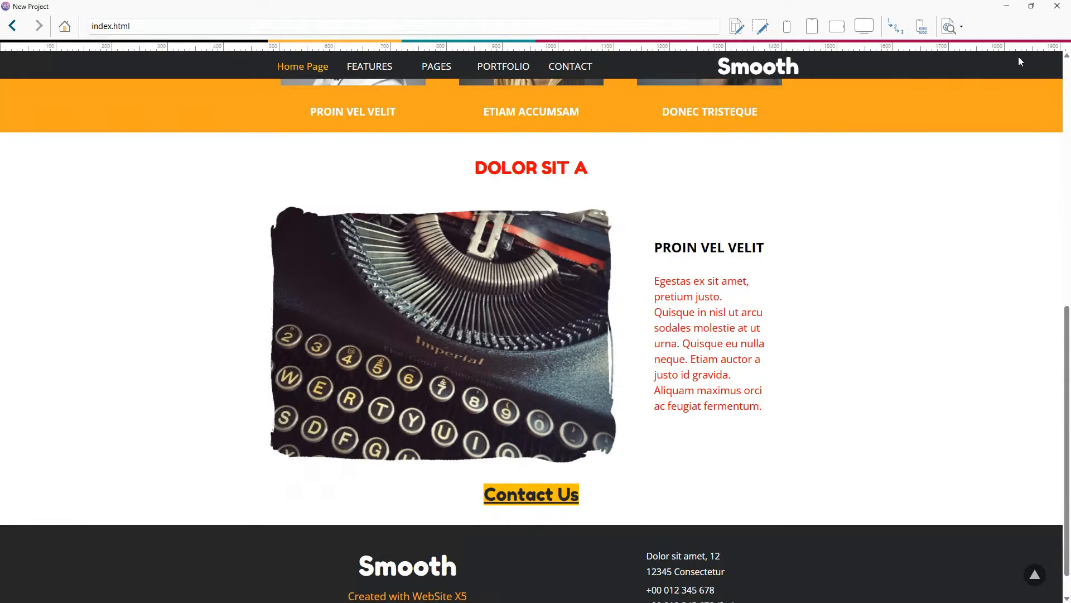
click(1057, 6)
Set the text color of the Page Text and Heading 4 to black (#000000)
click(436, 324)
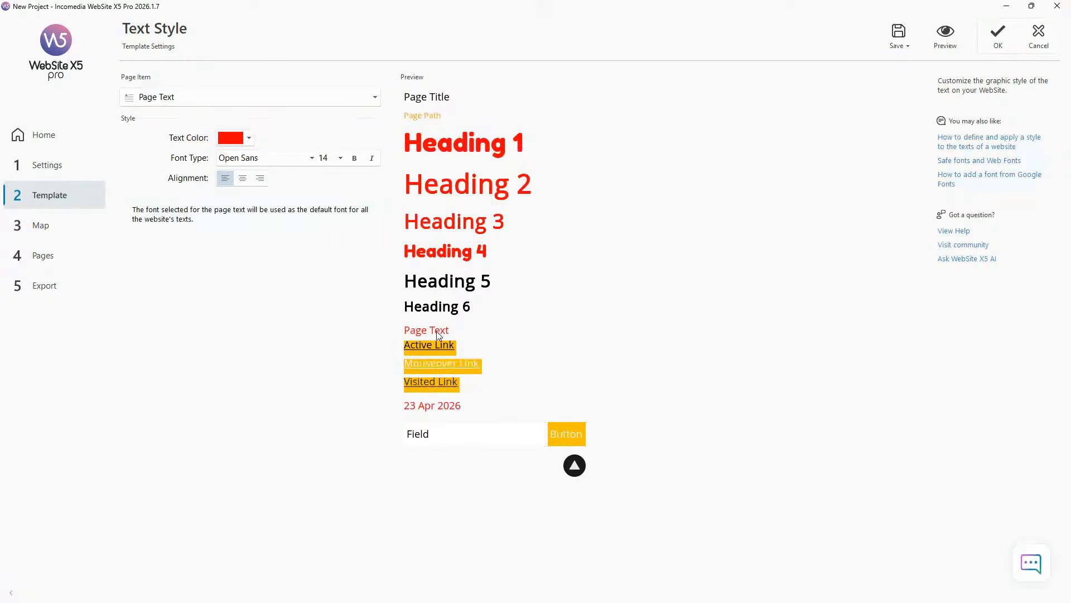
click(249, 138)
click(227, 160)
click(413, 251)
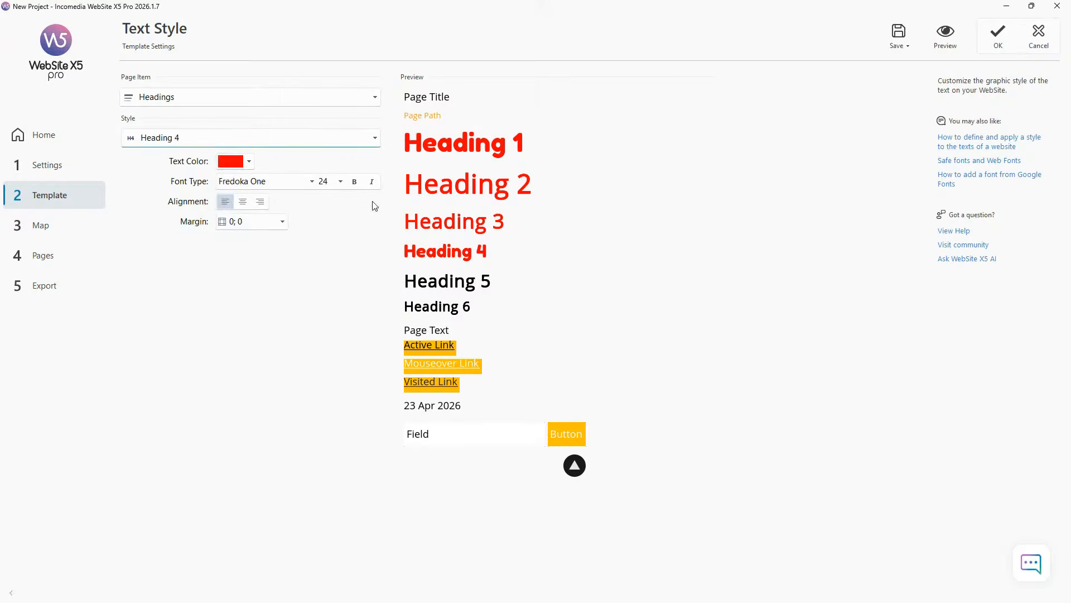
click(249, 161)
click(227, 184)
Set the text color of Heading 3 and Heading 2 to black (#000000)
click(448, 224)
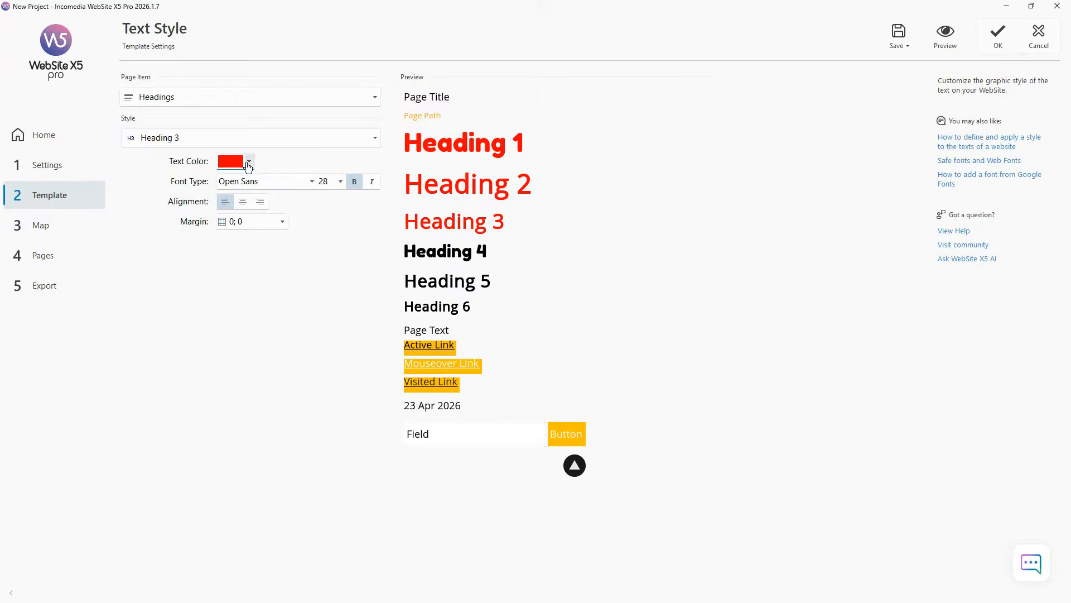
click(249, 160)
click(227, 183)
click(454, 186)
click(249, 160)
click(227, 183)
Set the text color of Heading 1 to black (#000000), then leave the Text Style settings without applying the changes
click(463, 143)
click(249, 161)
click(227, 184)
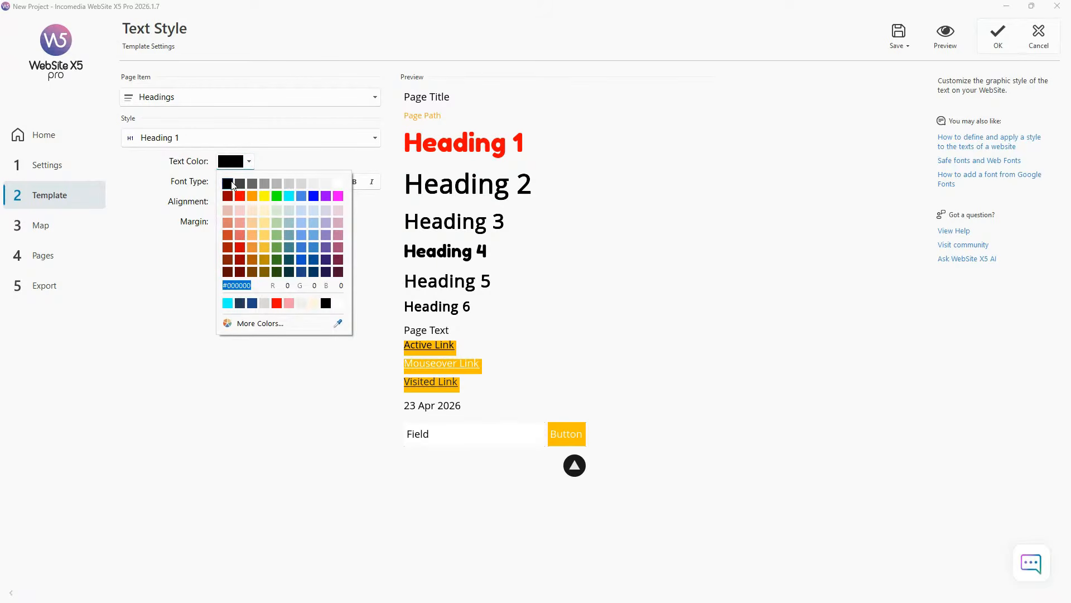
click(514, 155)
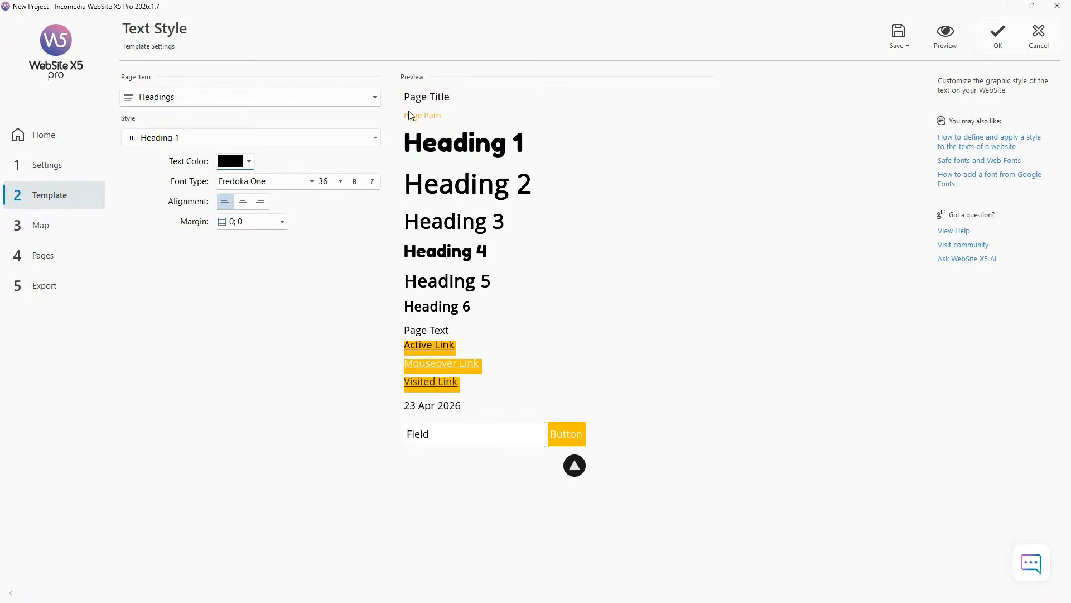
click(1041, 35)
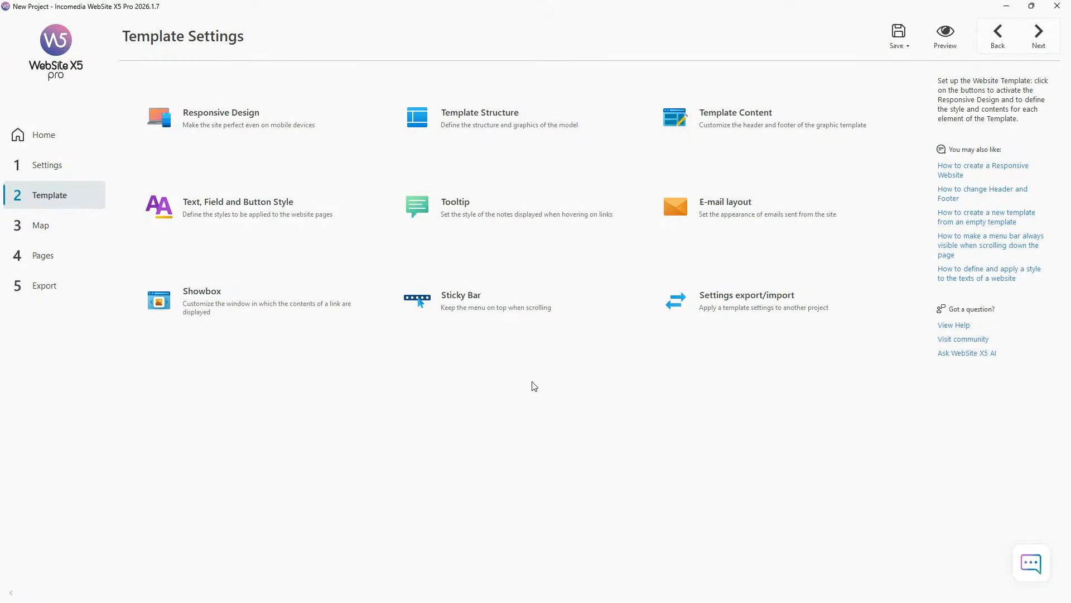
Open the Sticky Bar settings and preview the site, visiting the PORTFOLIO and THE AUTHOR pages and returning to the Home Page
click(513, 316)
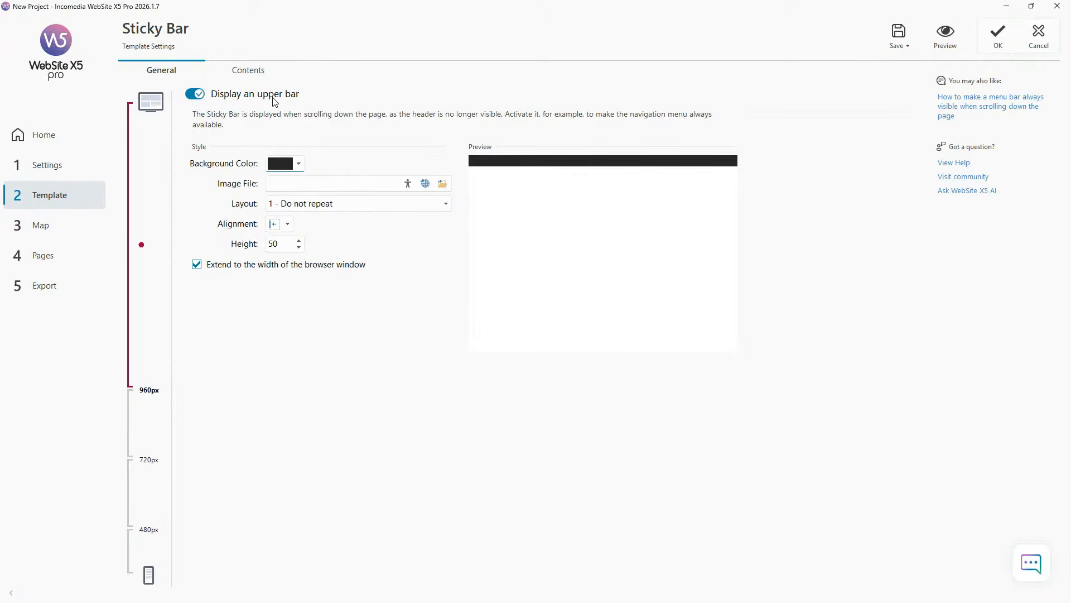
click(945, 34)
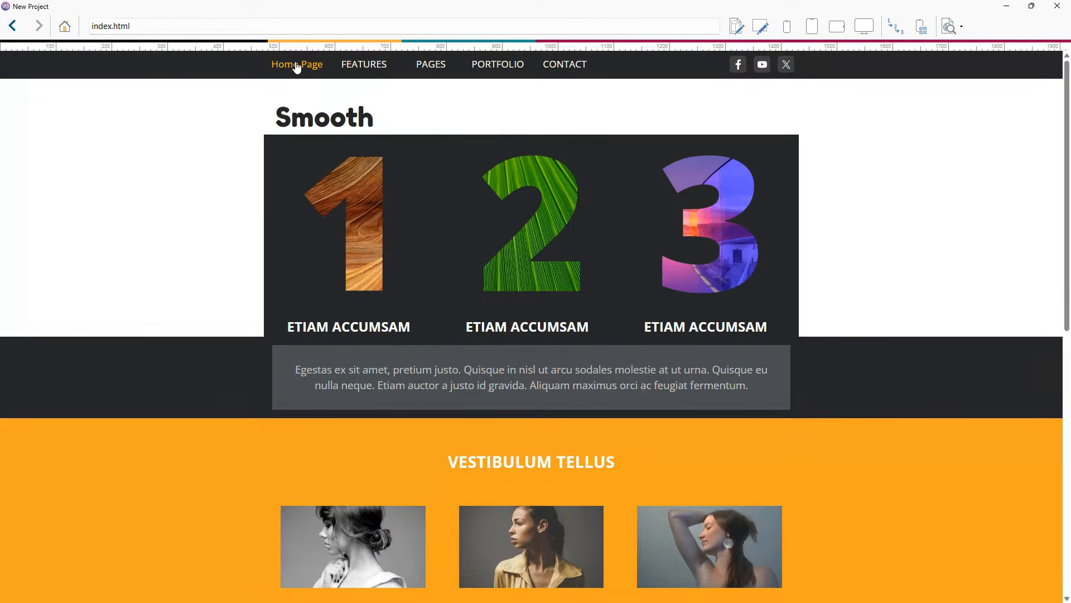
click(554, 72)
click(508, 70)
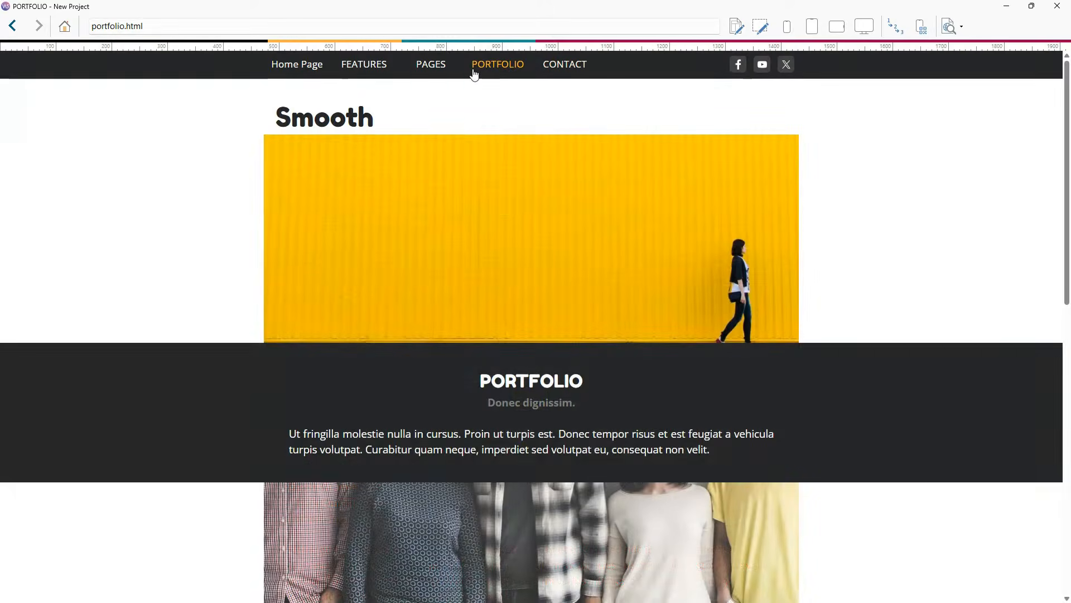
click(436, 84)
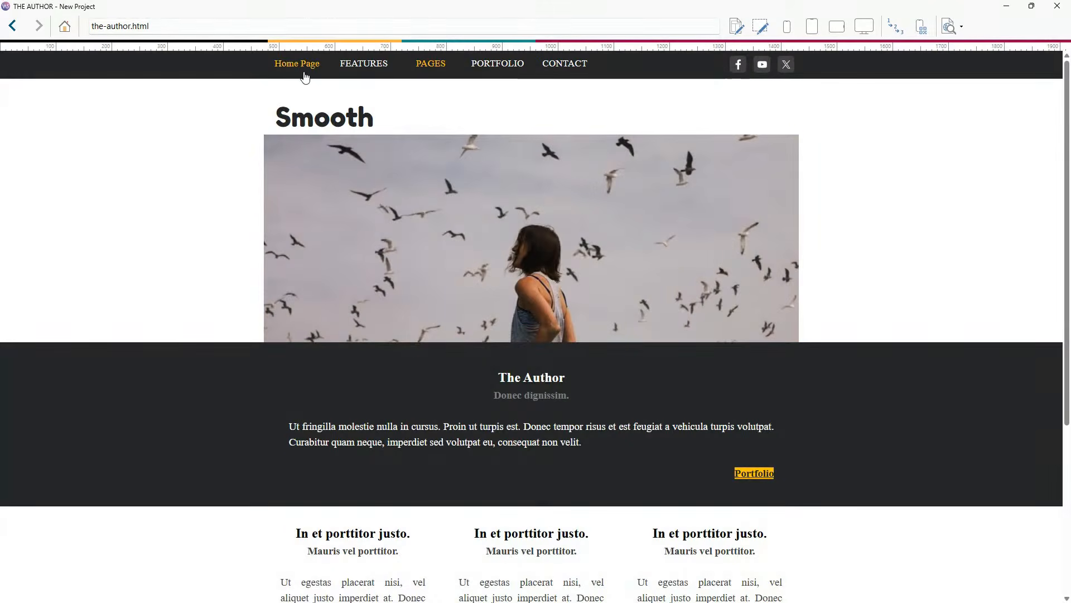
click(303, 68)
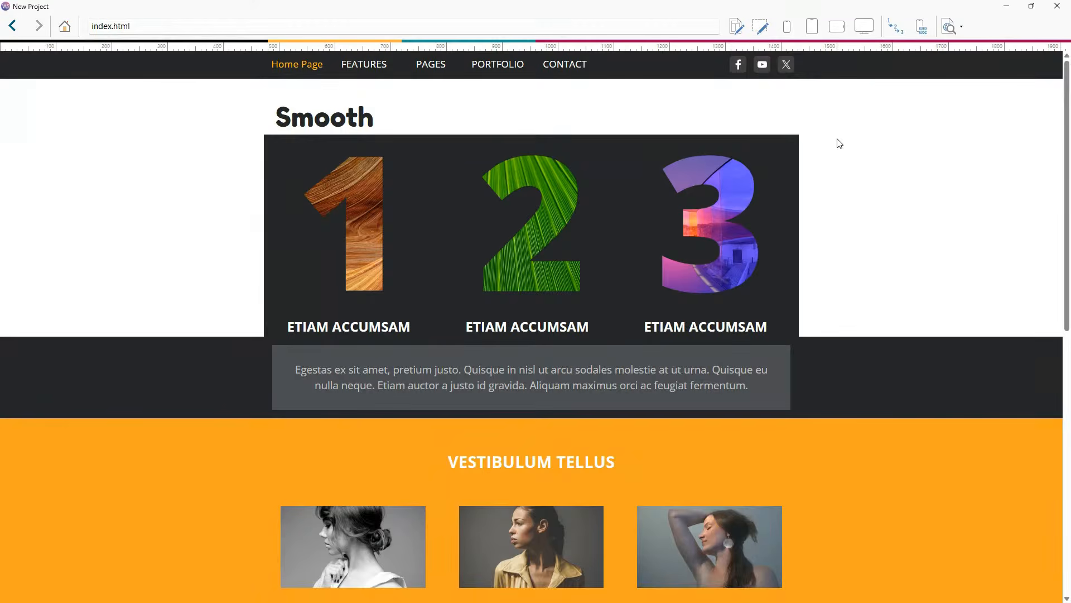
Scroll through the home page preview to examine how the sticky bar behaves, and close the preview
scroll(839, 144, down, 4)
scroll(840, 140, down, 3)
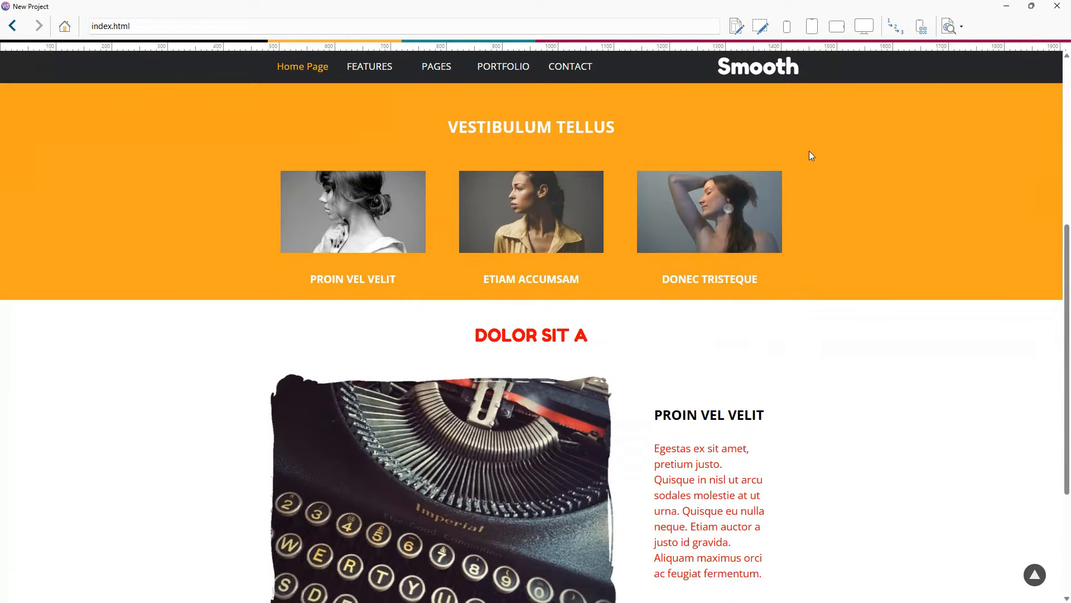
scroll(891, 249, down, 3)
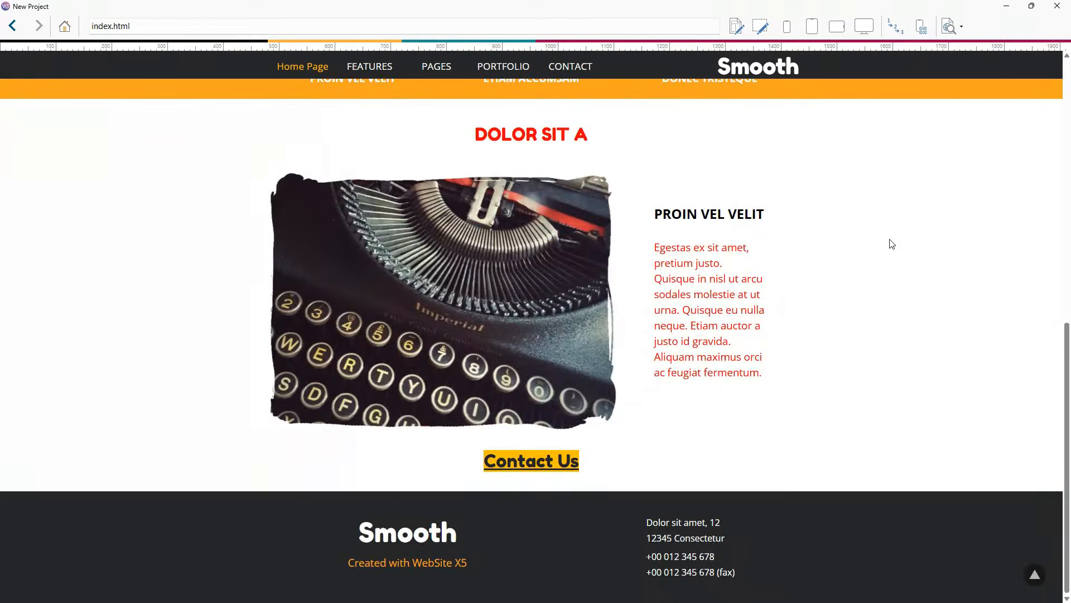
scroll(913, 313, up, 8)
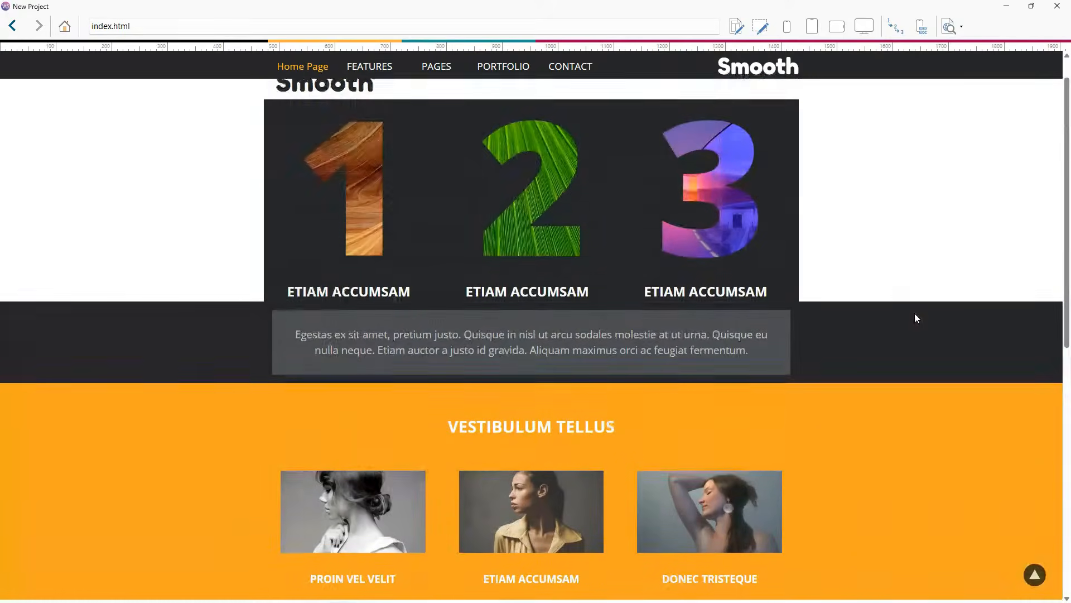
mouse_move(479, 86)
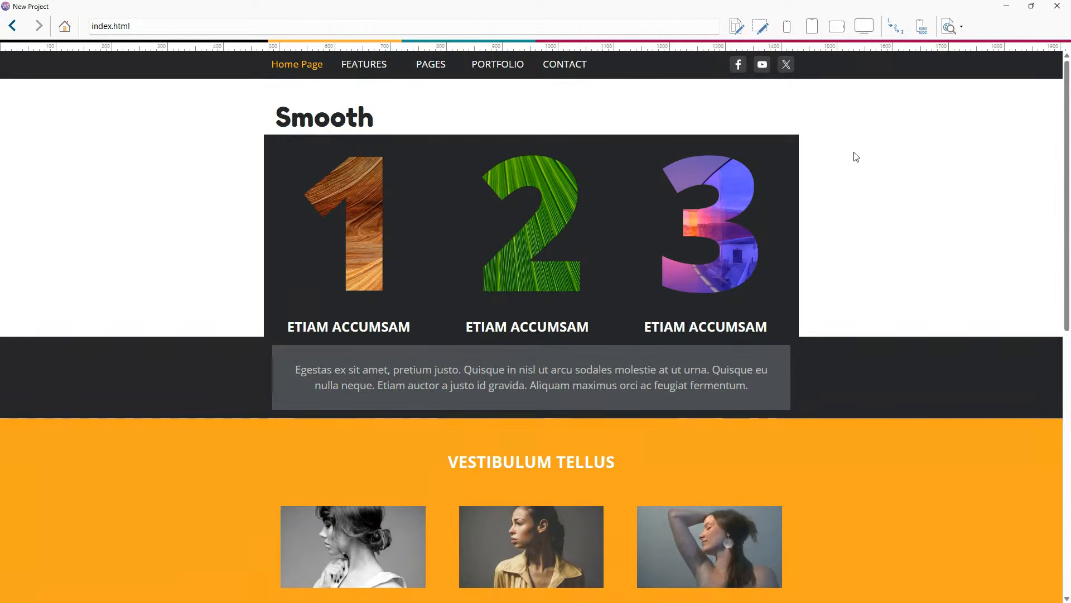
scroll(856, 158, down, 3)
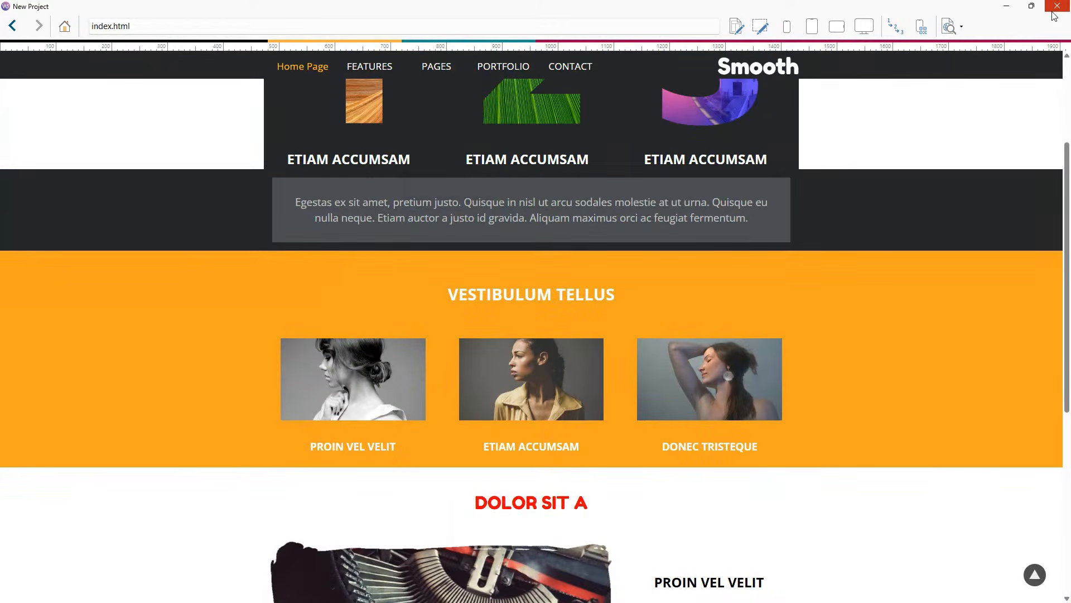
click(1057, 7)
Review the sticky bar's general settings and its contents layout
click(250, 69)
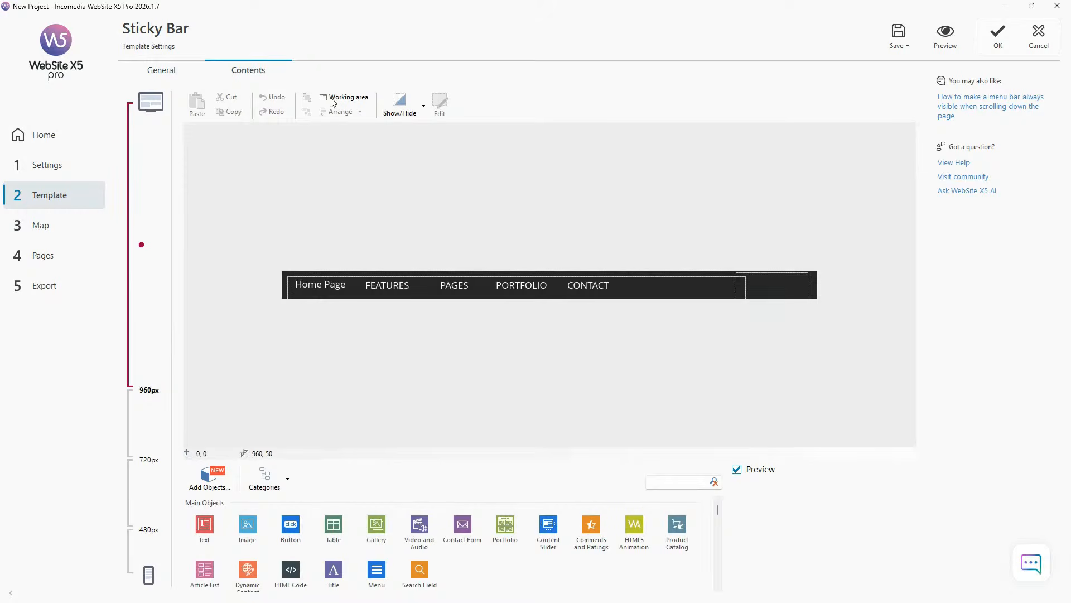
click(179, 77)
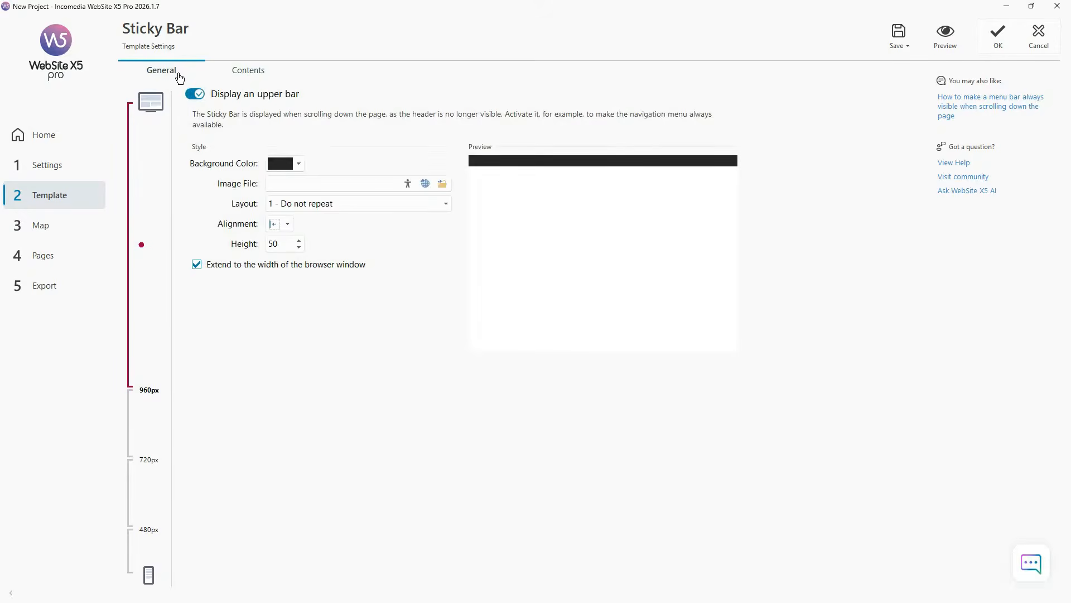
click(250, 74)
click(187, 74)
click(267, 78)
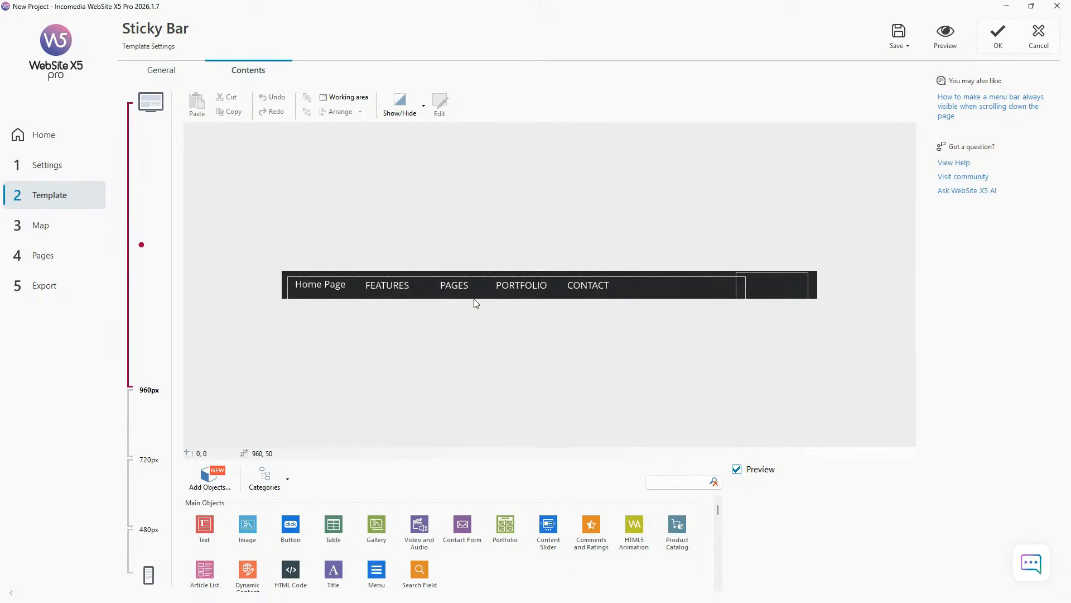
Examine the properties of the Smooth title object in the sticky bar and leave it without changes
click(767, 293)
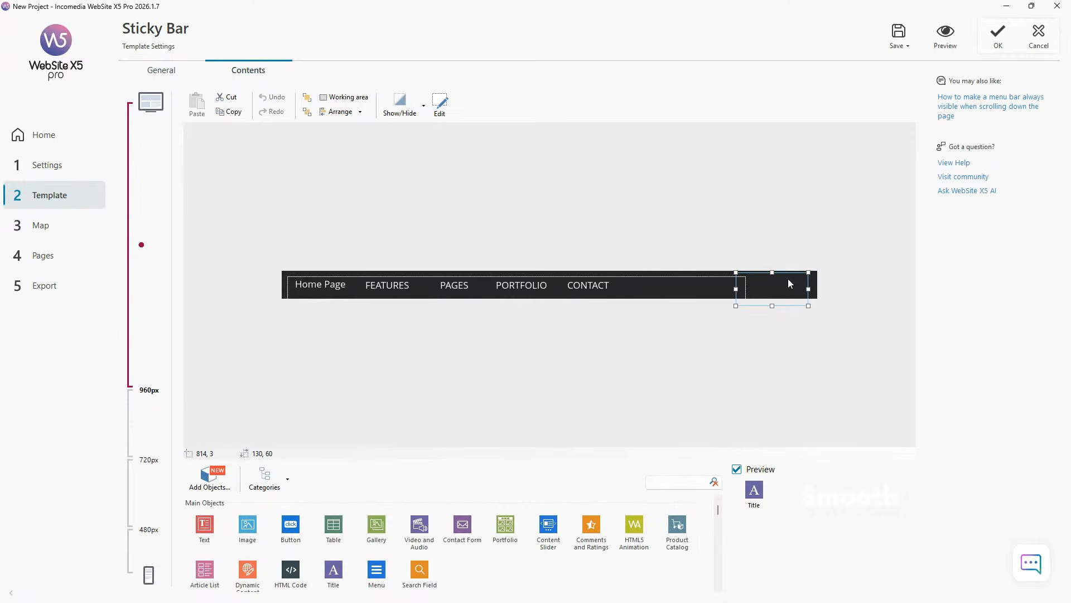
double_click(786, 296)
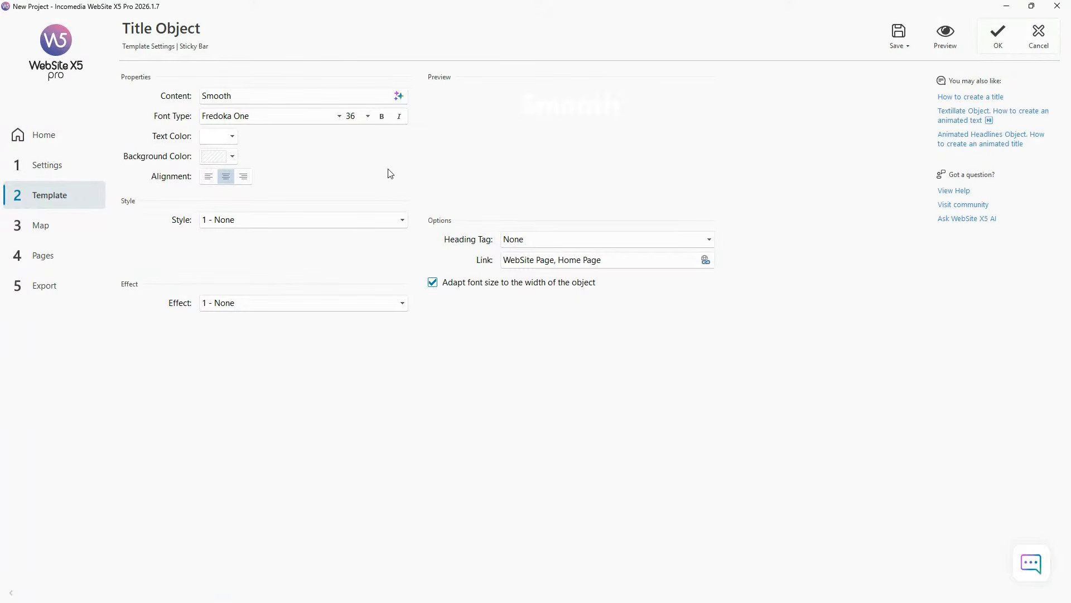
drag(526, 110, 627, 112)
click(626, 112)
click(1034, 48)
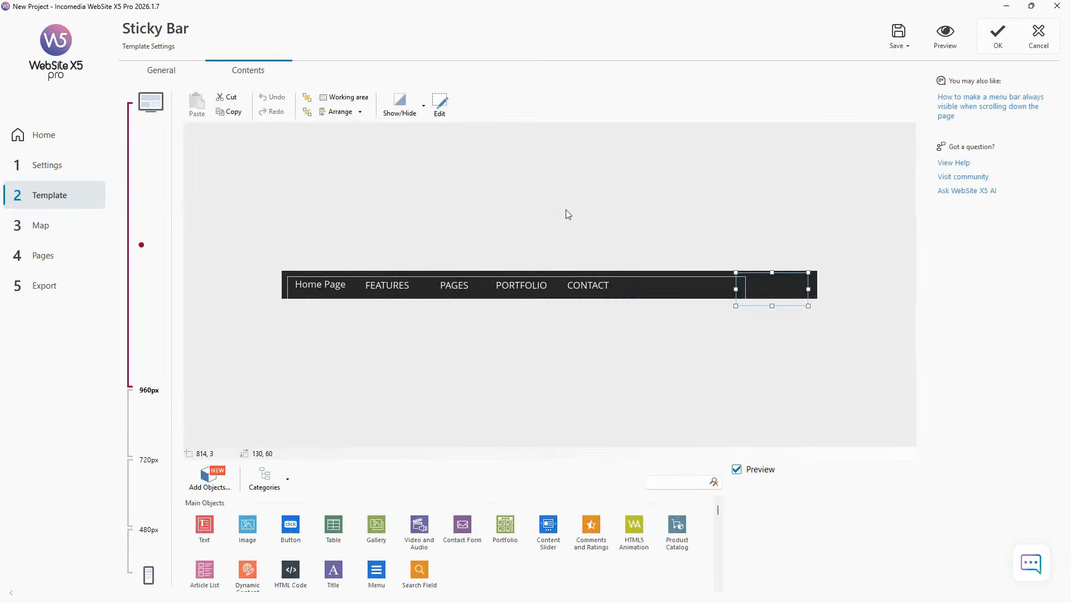
Preview the home page and scroll down it to check the menu and Smooth title in the sticky bar
click(945, 48)
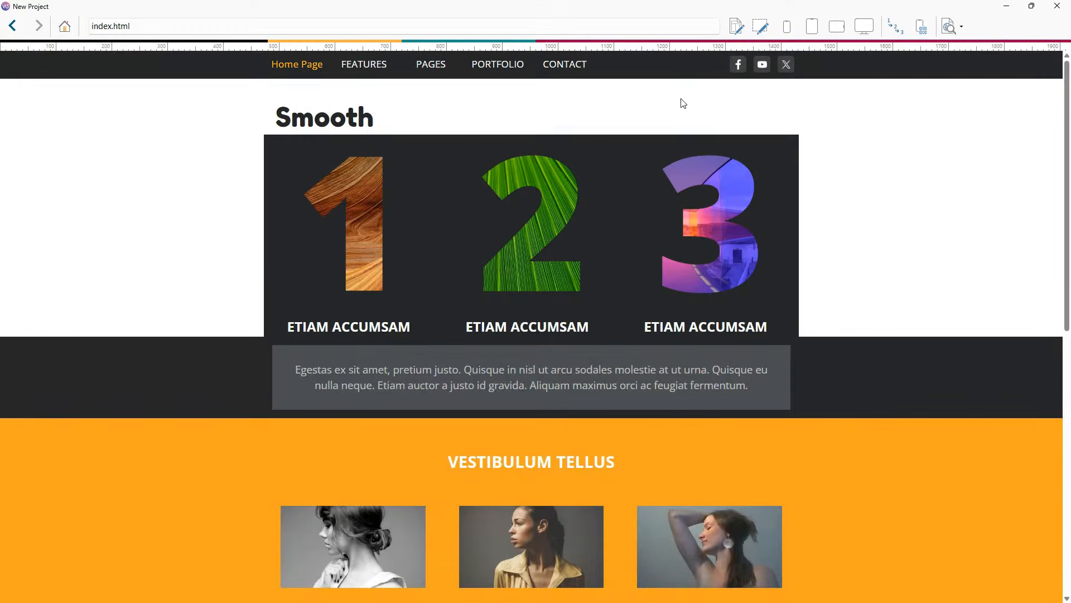
scroll(680, 102, down, 3)
scroll(676, 144, up, 4)
scroll(711, 104, down, 1)
scroll(710, 104, down, 5)
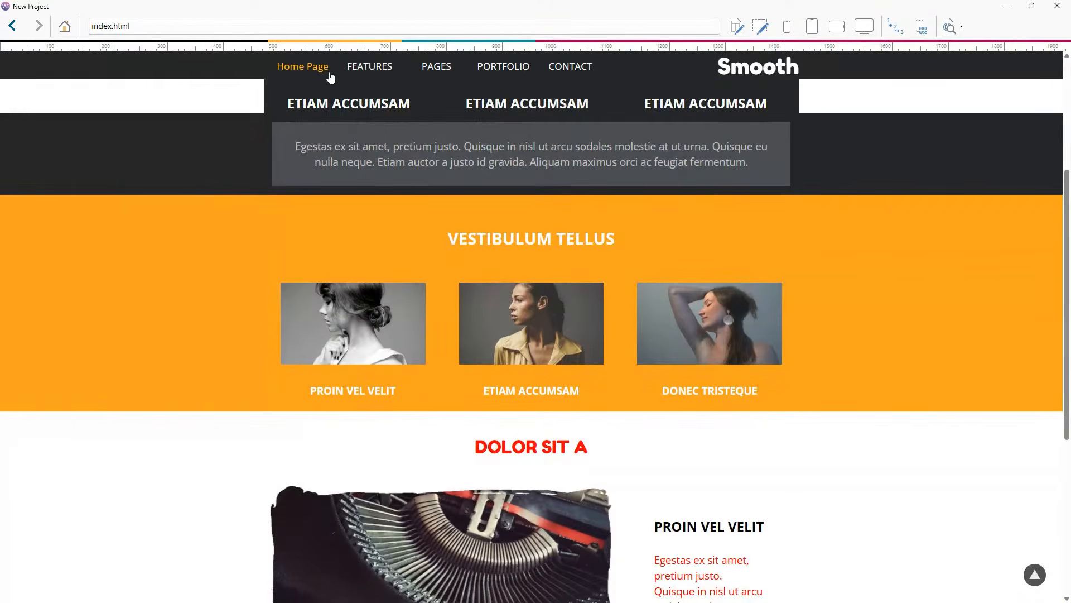
scroll(392, 84, down, 5)
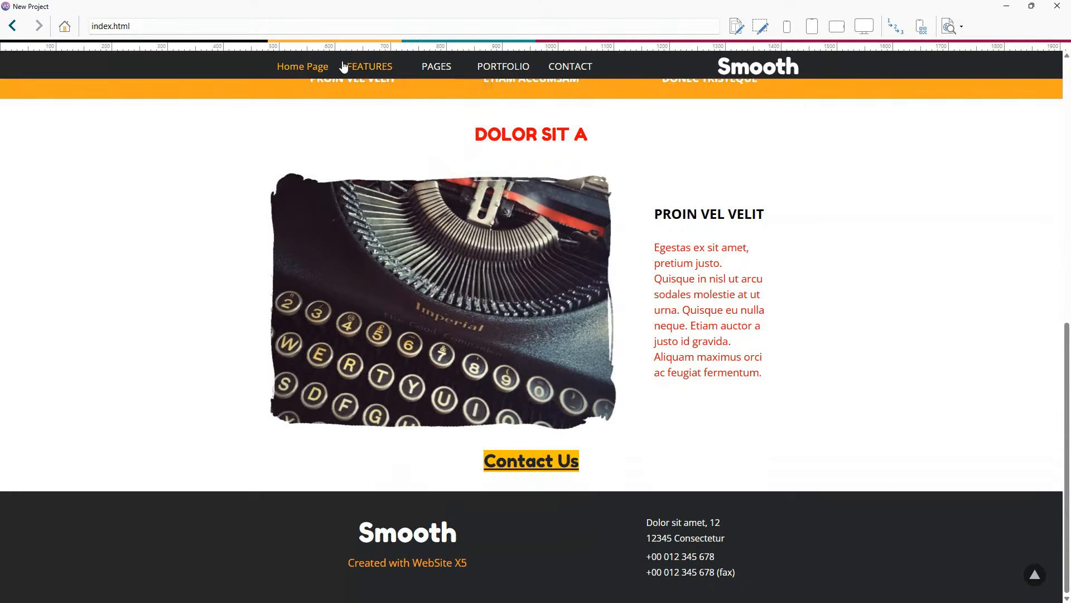
Test the preview's menu links by visiting the CONTACT page and returning to Home Page, and close the preview
click(572, 67)
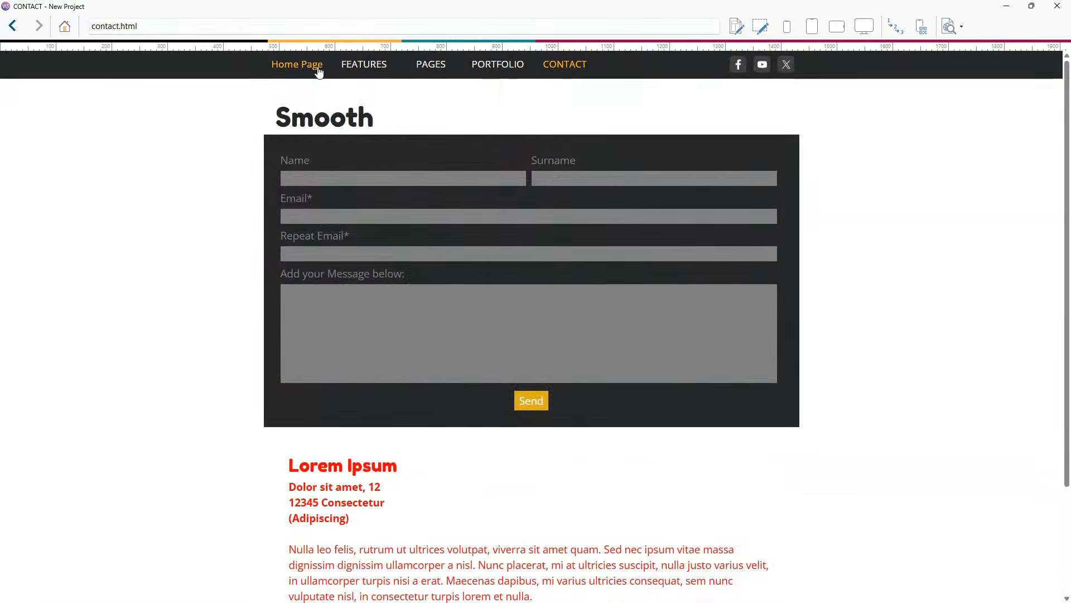
click(316, 68)
scroll(674, 133, down, 5)
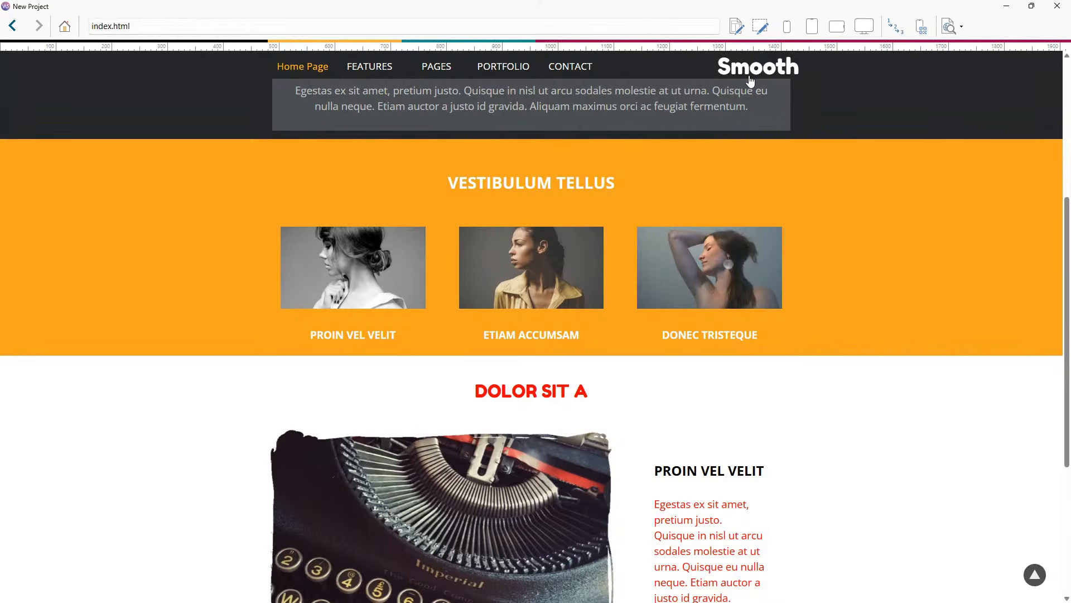
click(1057, 6)
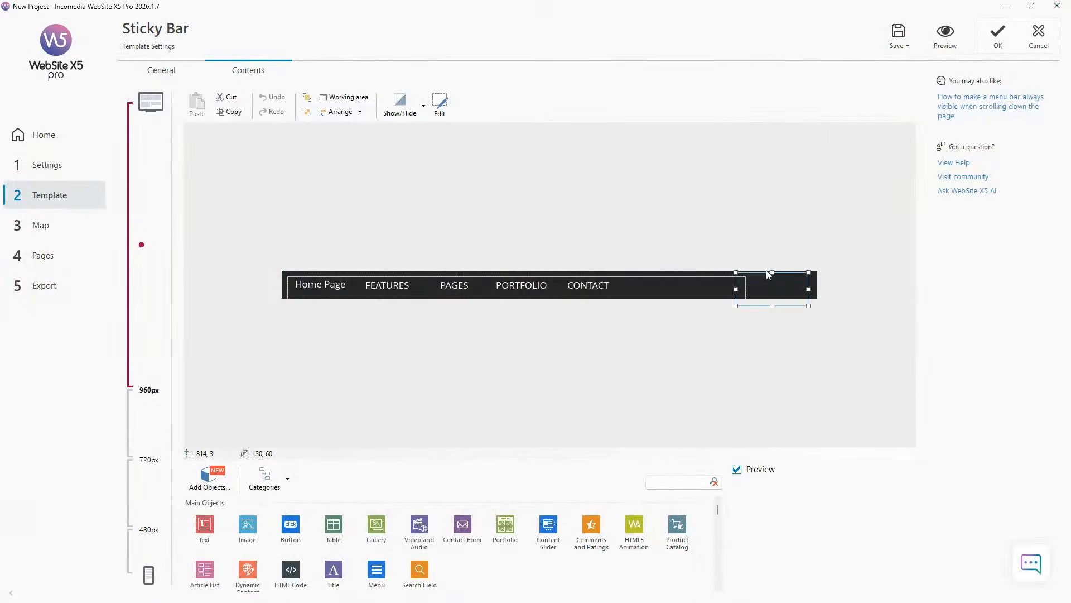
Delete the Smooth title object from the sticky bar in all views
right_click(777, 293)
click(804, 340)
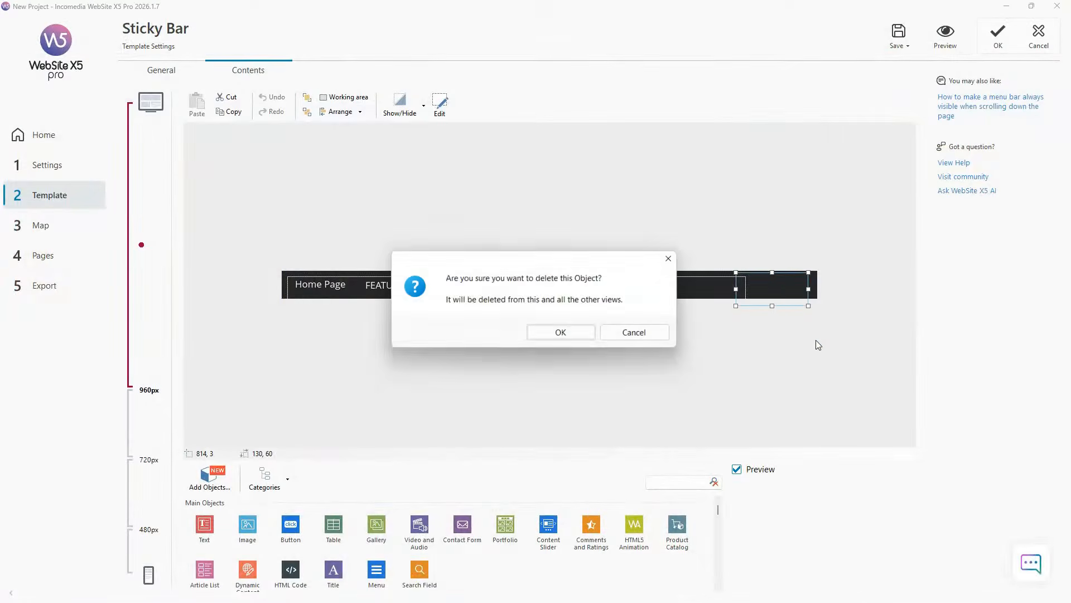
click(570, 330)
Preview the scrolled home page to check the sticky bar without its title, and leave the Sticky Bar settings
click(943, 38)
scroll(663, 182, down, 3)
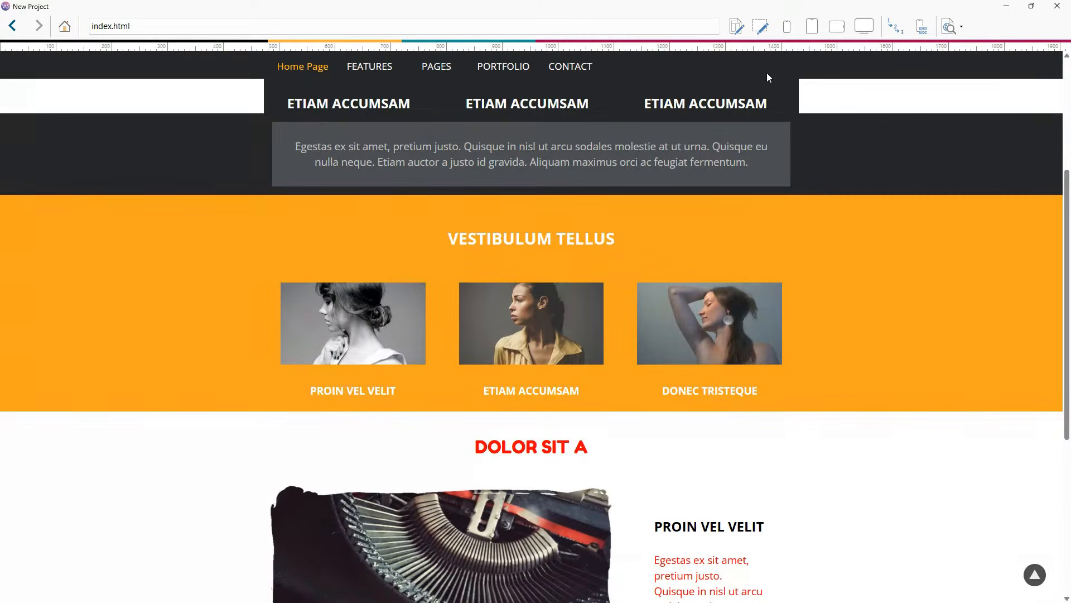
click(1057, 8)
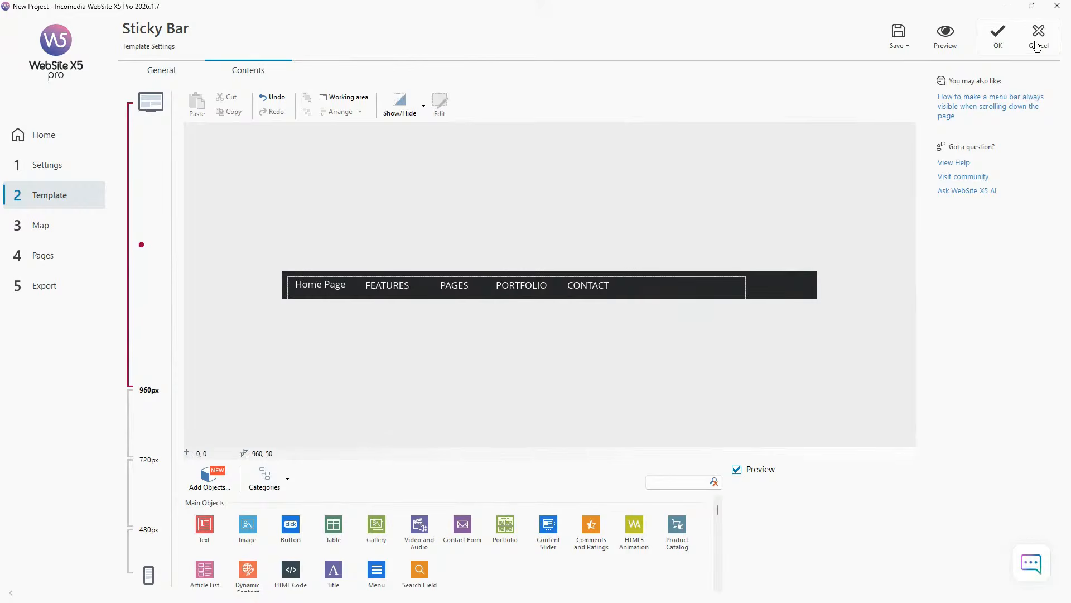
click(1038, 45)
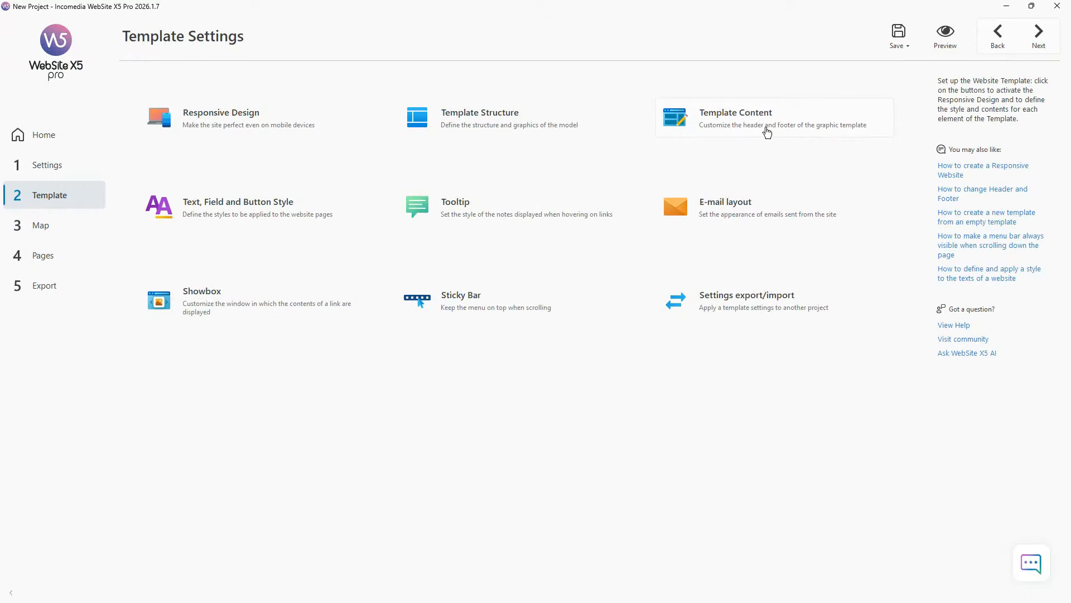
Reopen the Sticky Bar contents, go through the responsive viewports and display the one between 720 and 480 px
click(493, 306)
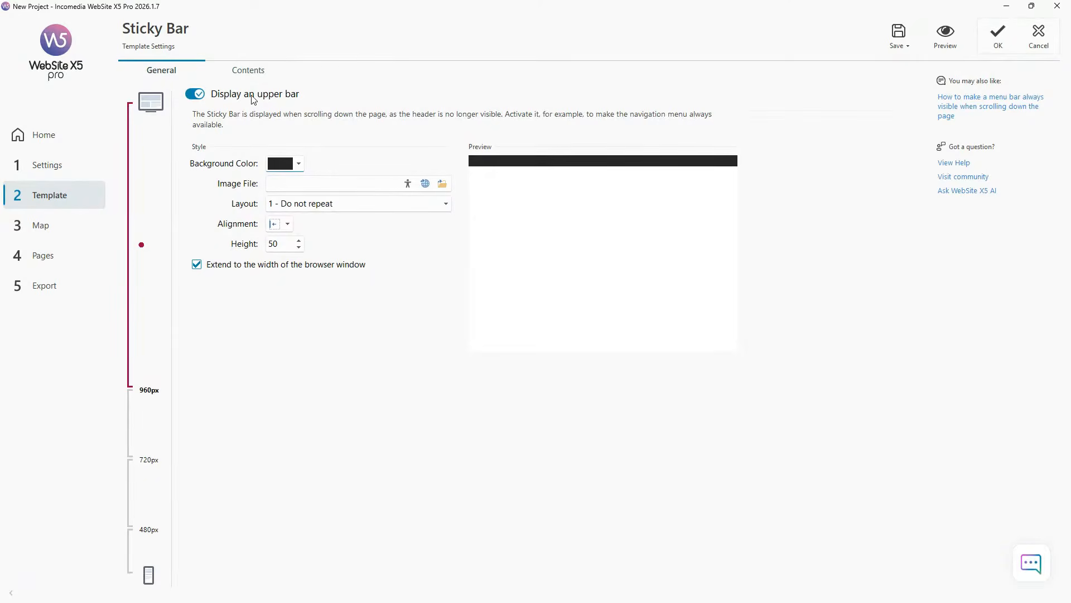
click(251, 71)
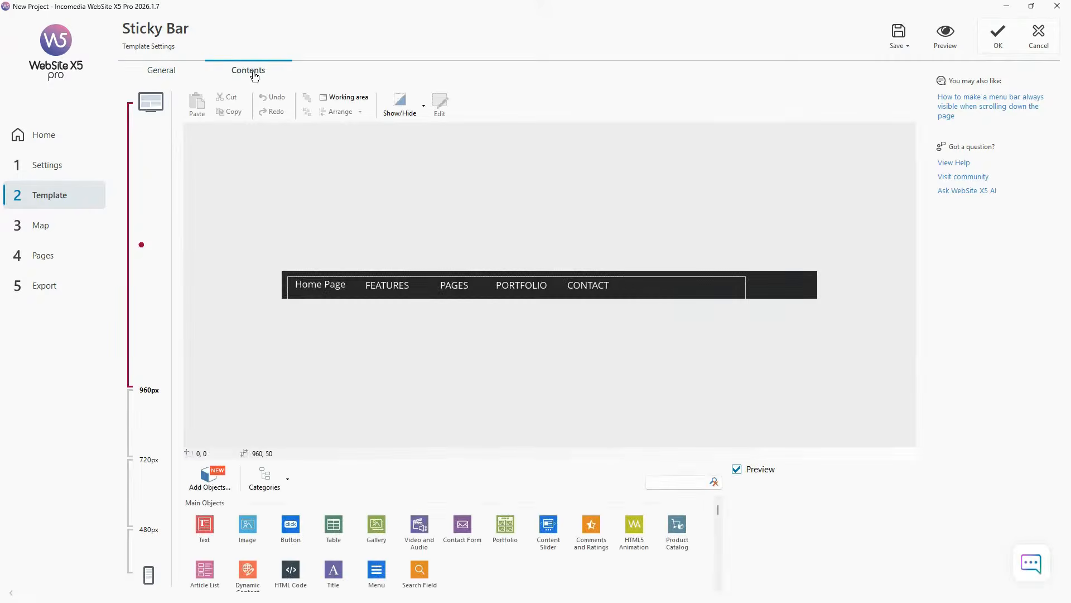
click(145, 431)
click(144, 492)
click(143, 549)
click(142, 508)
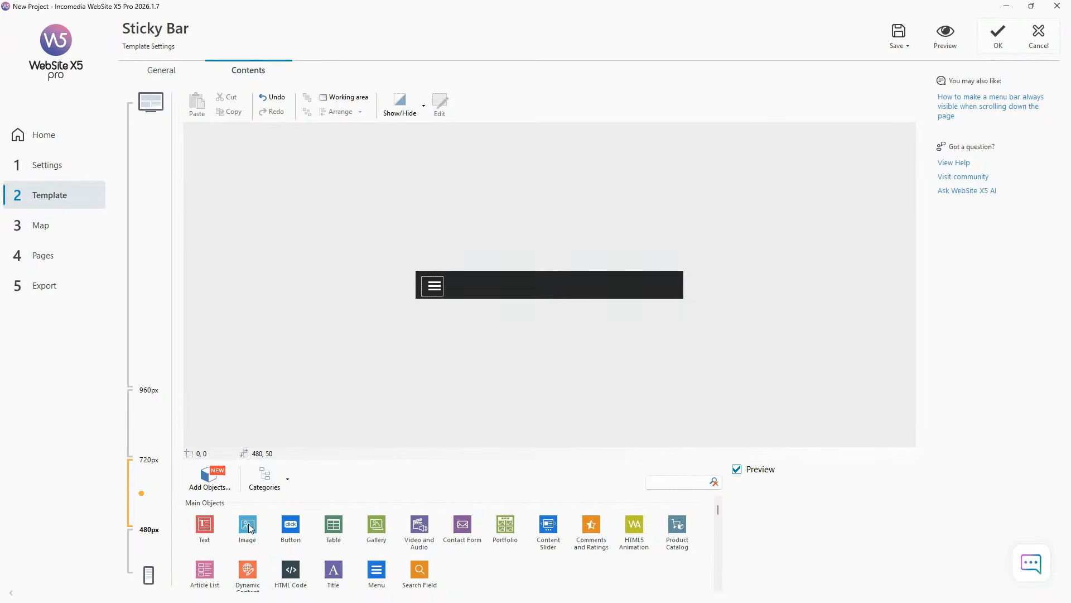
Add a Title object to the sticky bar beside the menu icon and set its content to SMOOTH
mouse_move(205, 524)
mouse_down()
mouse_move(547, 387)
mouse_move(216, 529)
mouse_up()
drag(341, 571, 605, 289)
double_click(624, 288)
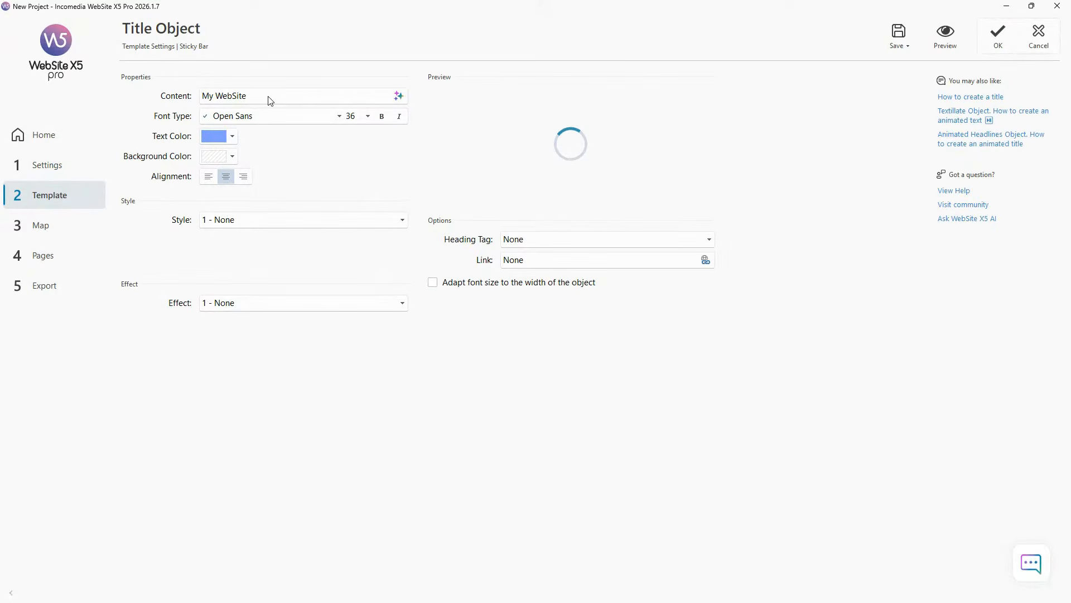
drag(263, 96, 183, 98)
text(S)
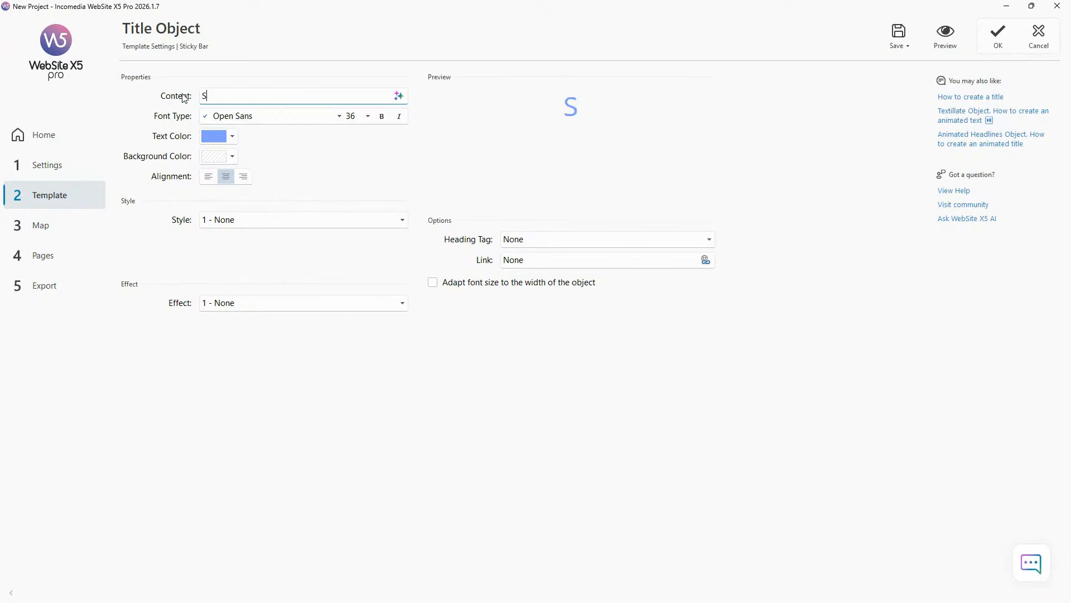
text(MOOTH)
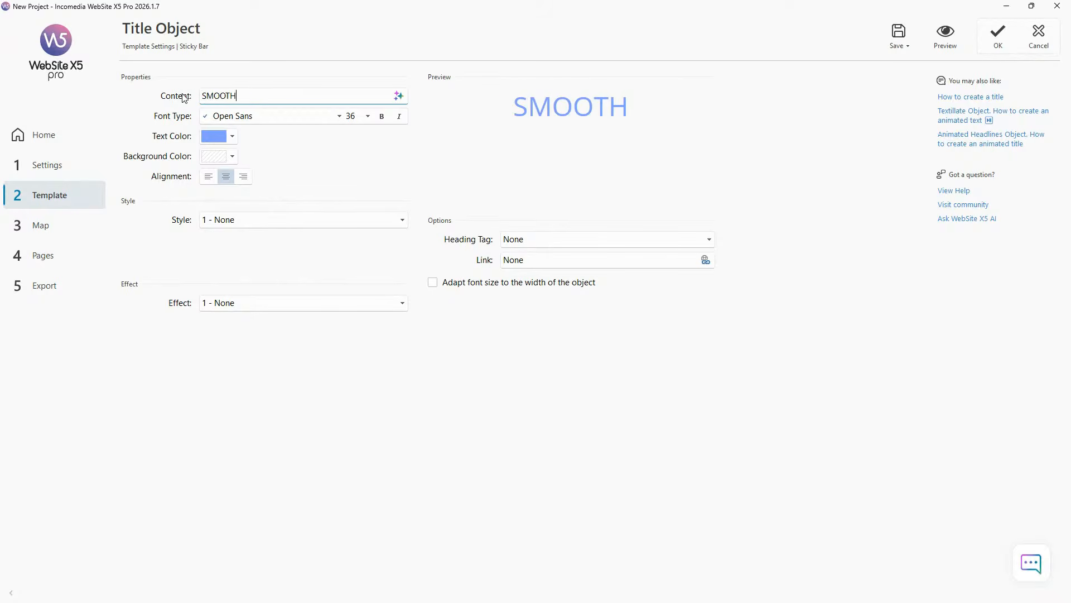
Format the SMOOTH title in Open Sans with bold white (#ffffff) text and apply the settings
click(340, 116)
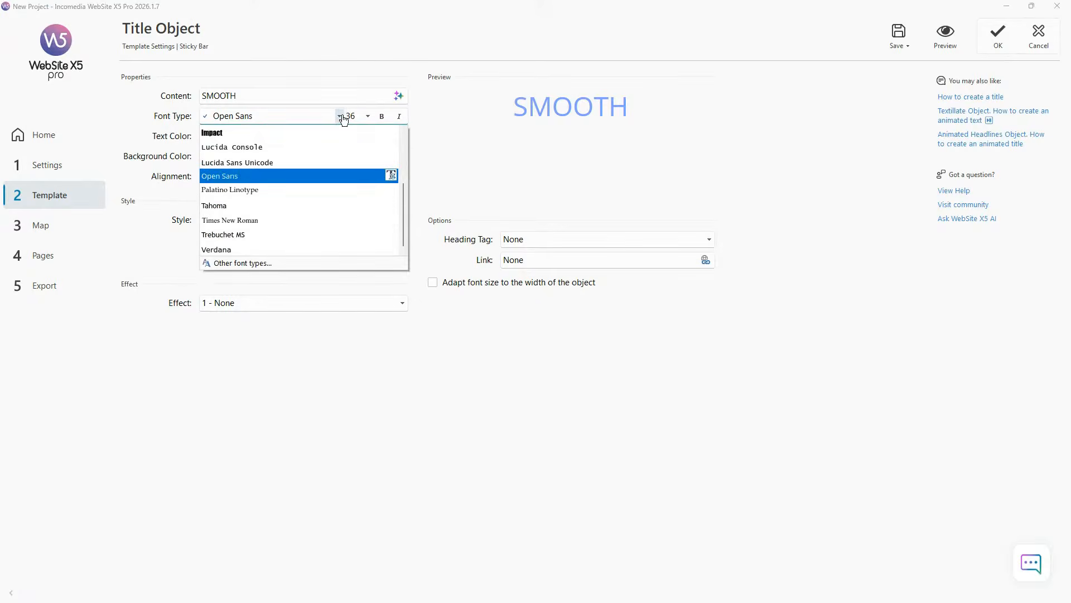
click(263, 178)
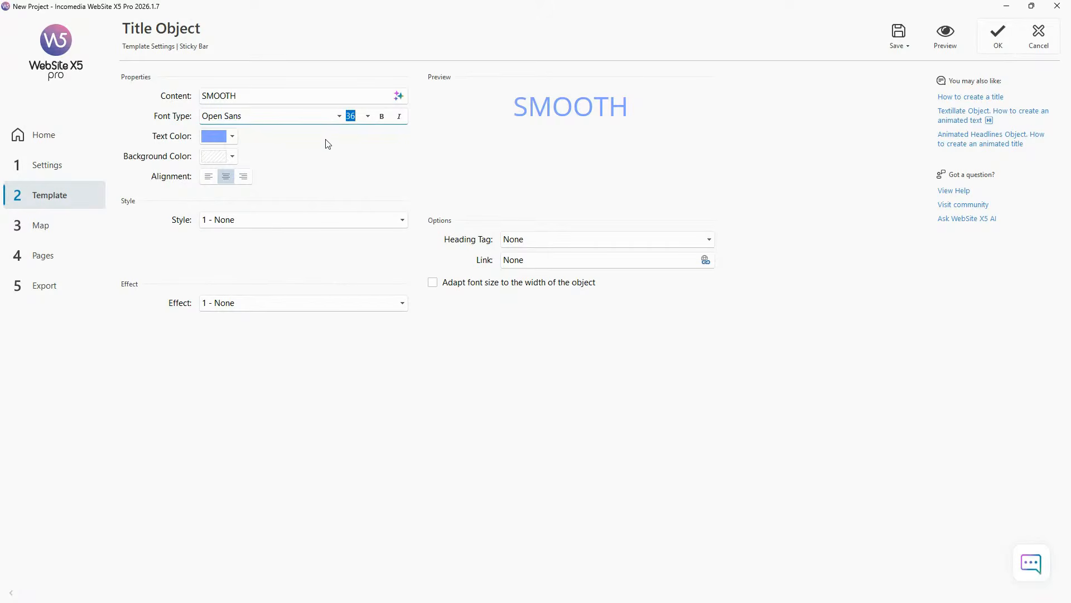
click(230, 136)
click(321, 170)
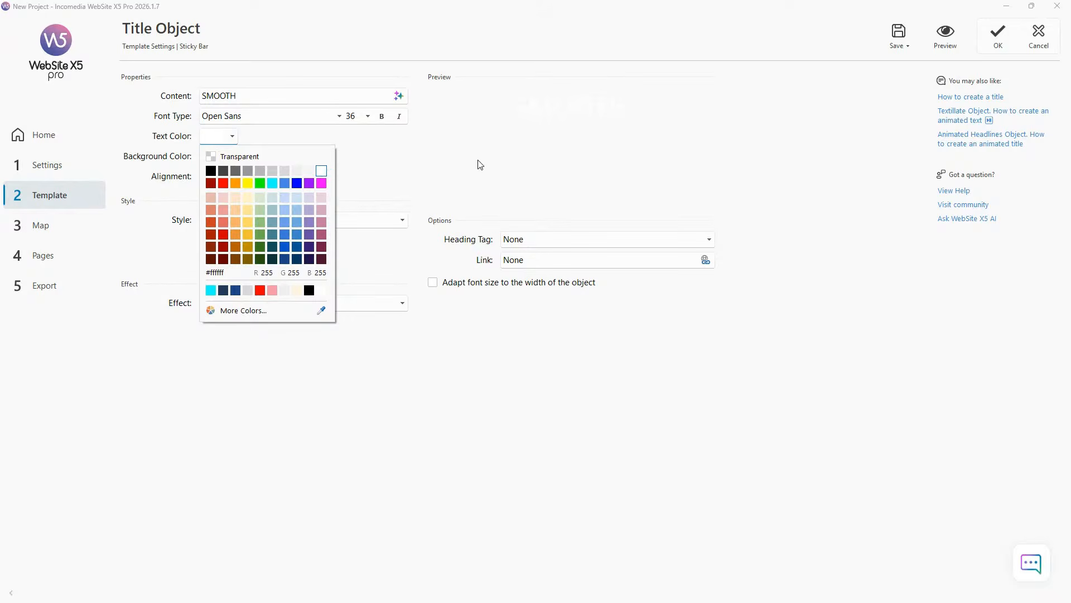
click(480, 165)
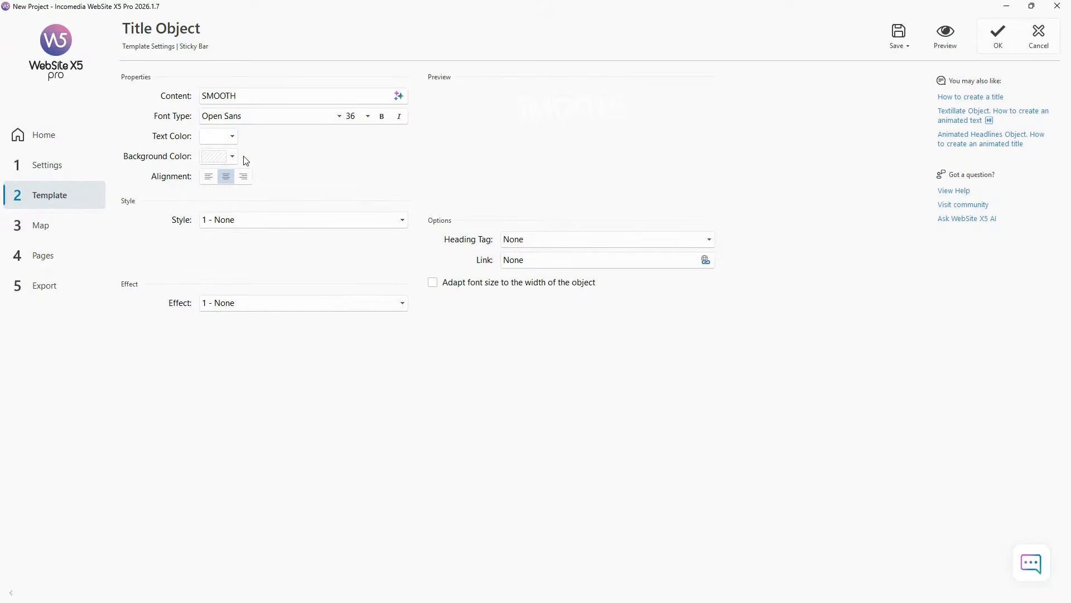
click(383, 117)
click(995, 36)
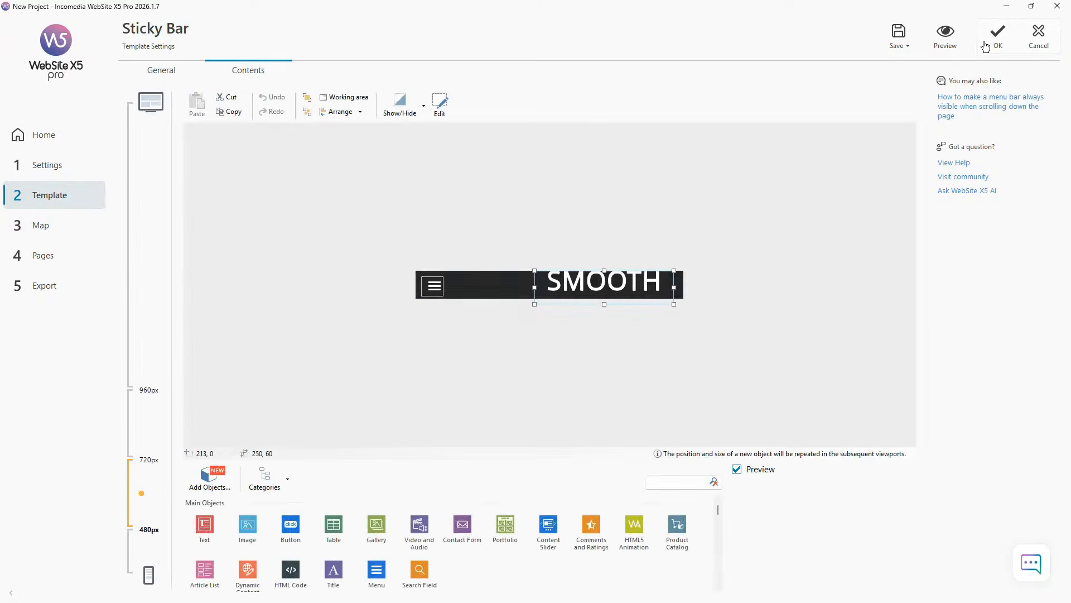
Resize the SMOOTH title to about 215 × 45 and place it at about 263, 7 in the sticky bar
drag(535, 271, 571, 278)
drag(635, 296, 560, 286)
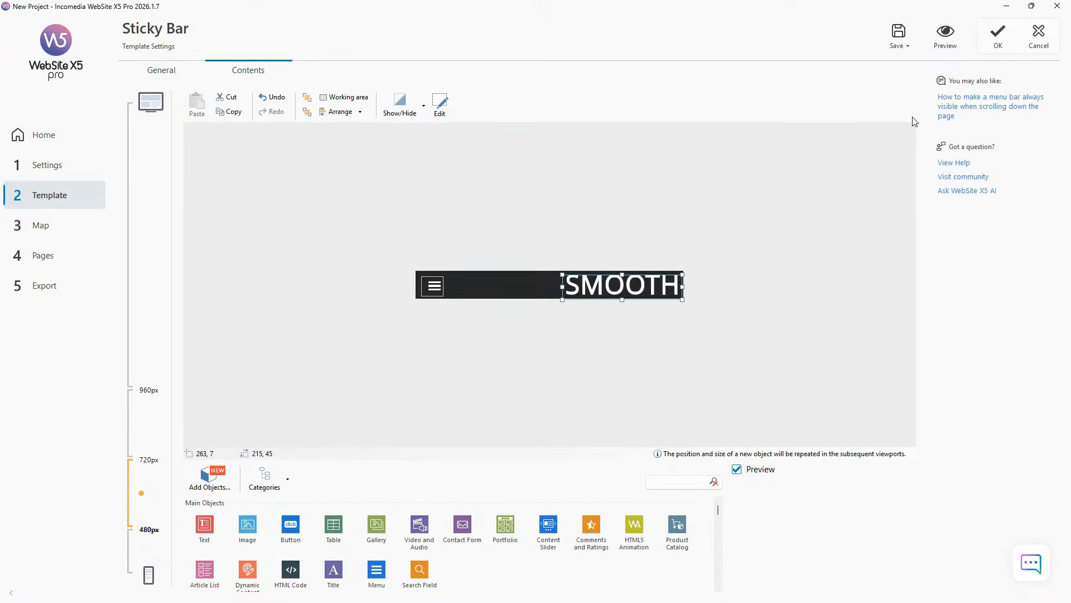
Preview the home page scrolled down and display it in the viewport between 959 and 720 px
click(946, 34)
scroll(784, 120, down, 3)
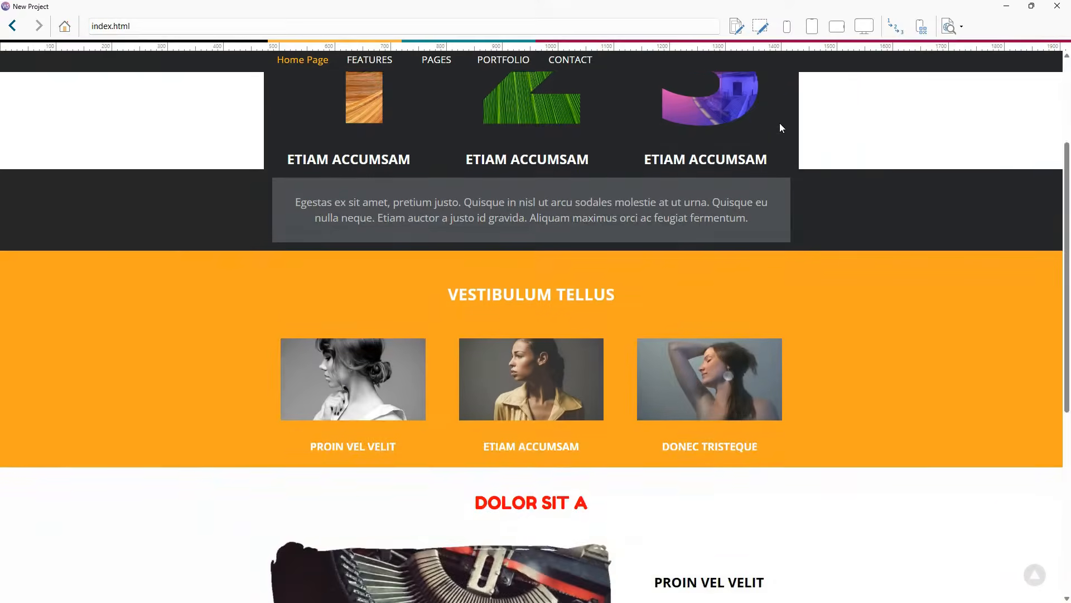
scroll(781, 127, down, 2)
click(837, 27)
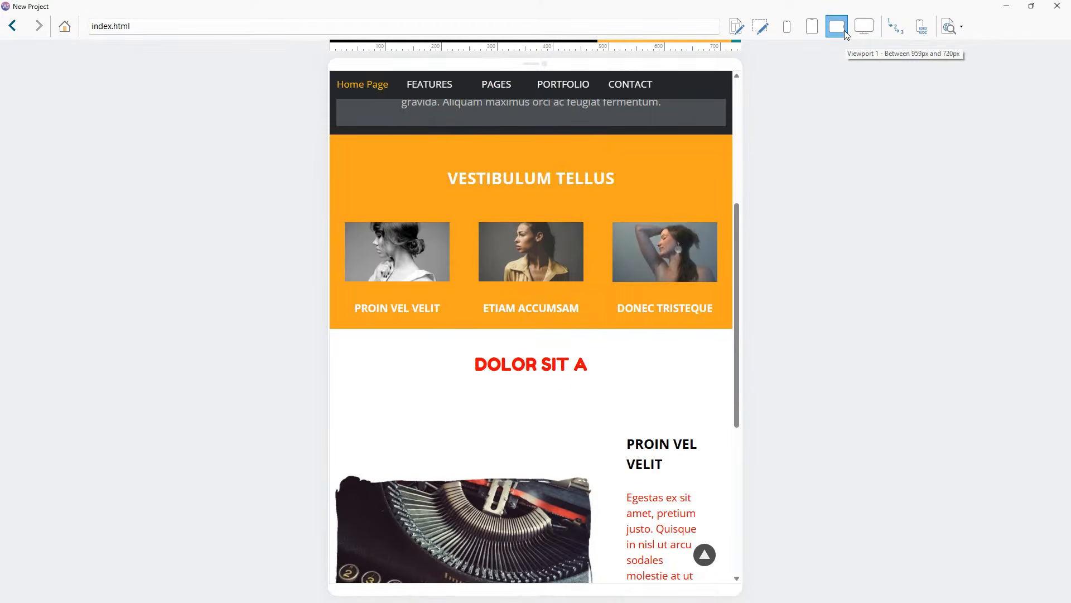
Check the sticky bar preview between 719 and 480 px, then compare the bar's layout in the 720–480 px and below-480 px viewports
click(812, 27)
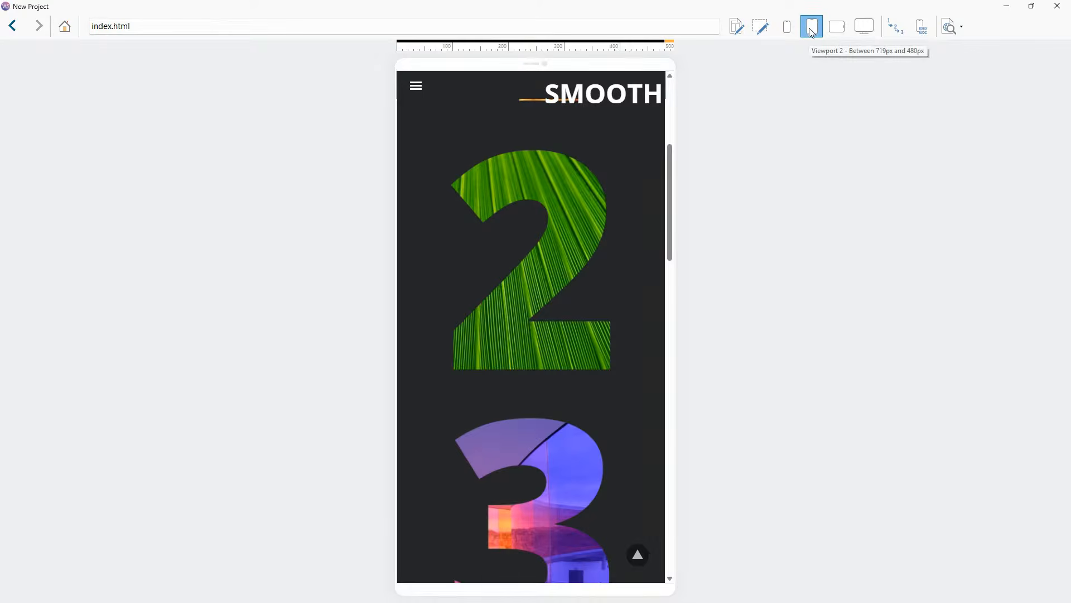
click(1057, 6)
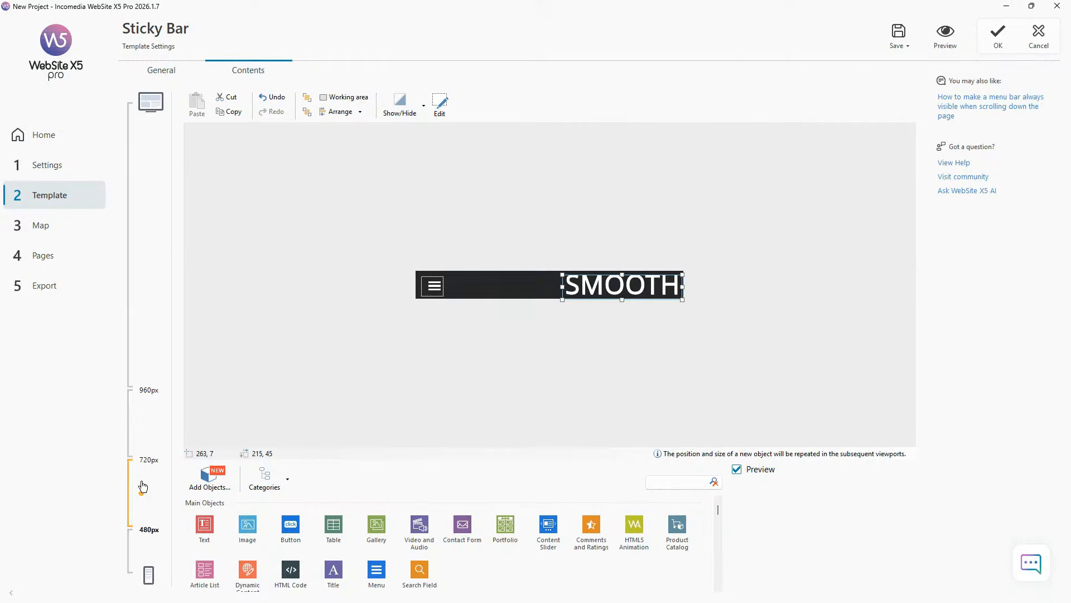
click(143, 551)
click(143, 498)
click(146, 548)
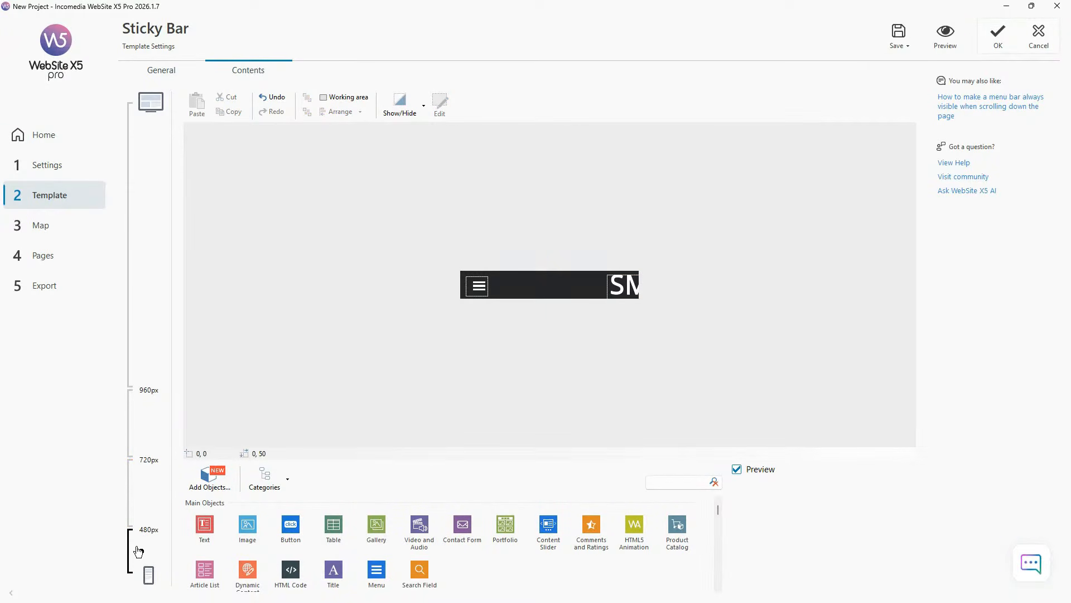
click(142, 500)
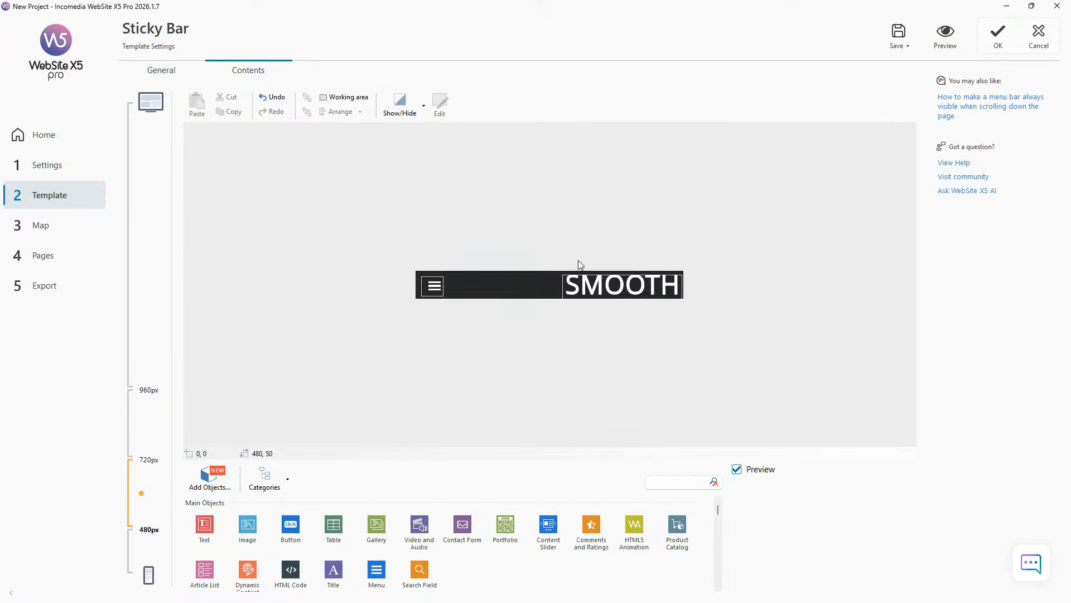
click(142, 551)
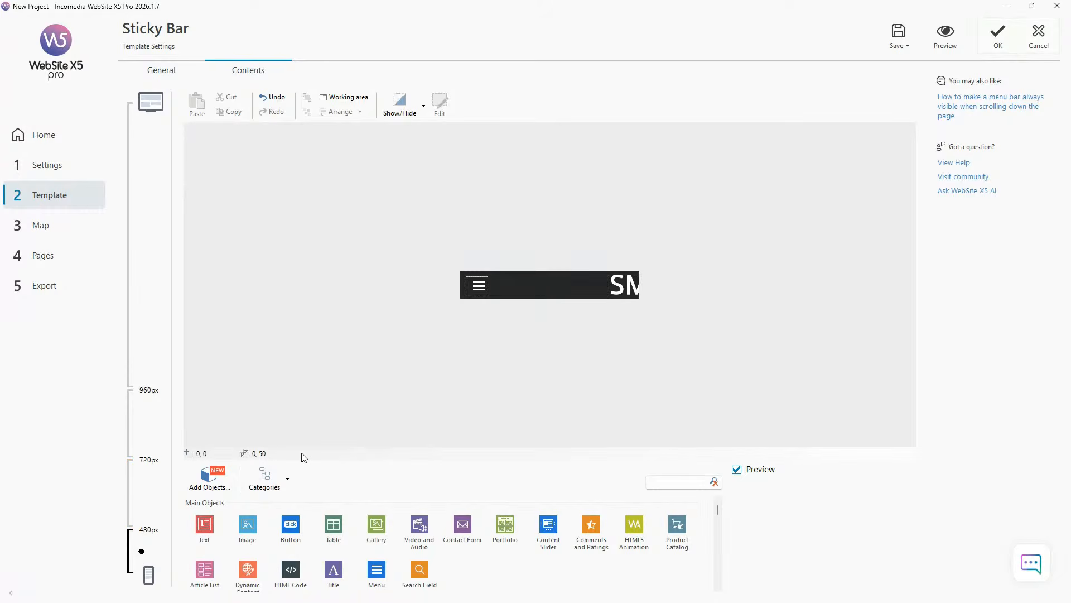
In the viewport below 480 px, move the SMOOTH title to about 171, 3 and bring up its hiding options
click(601, 289)
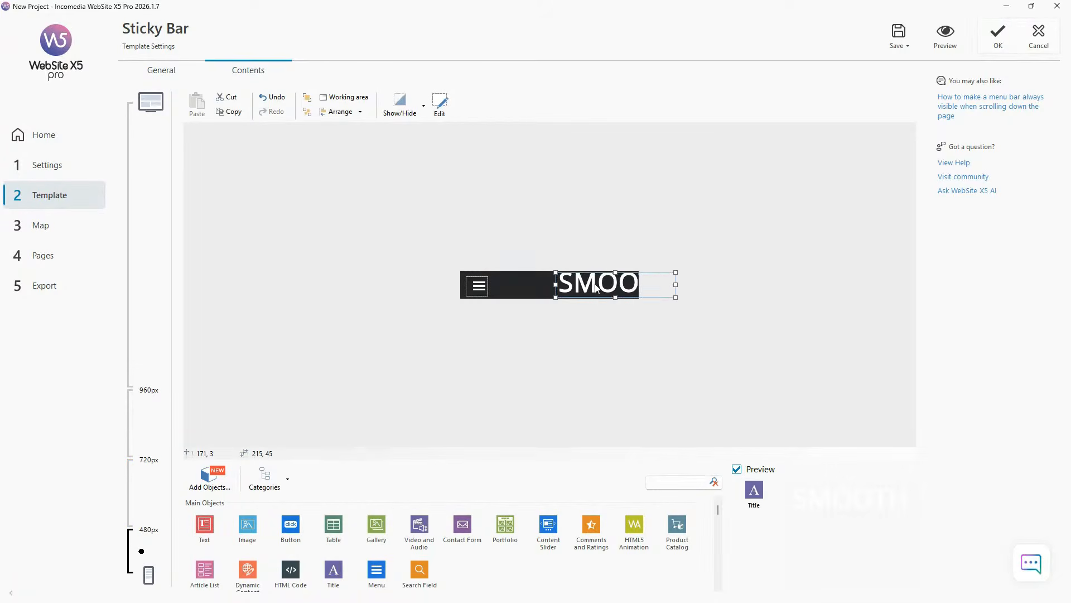
right_click(594, 283)
key(Escape)
click(600, 284)
click(409, 103)
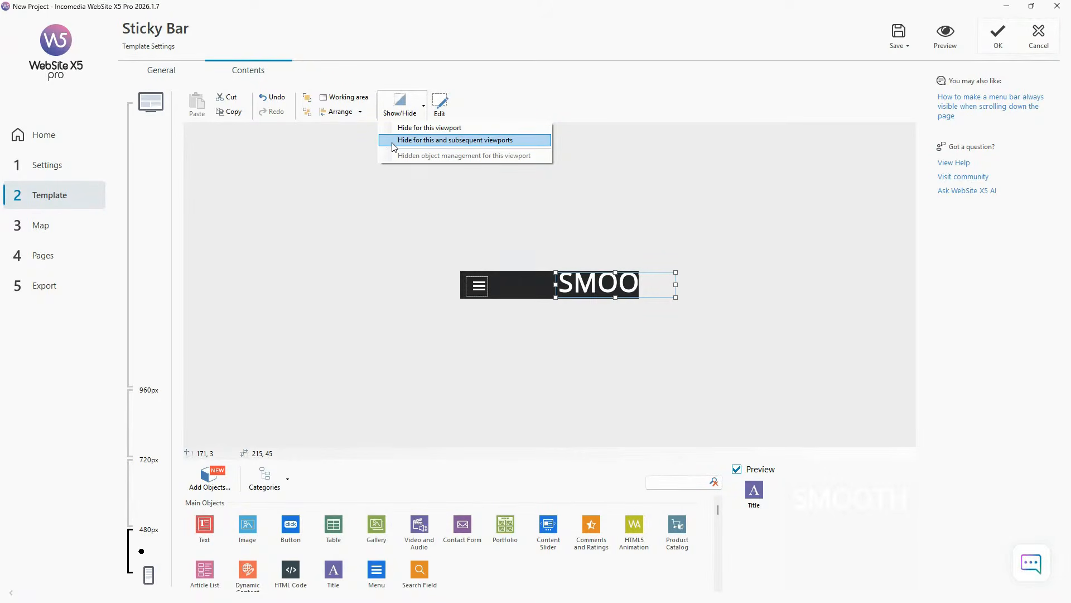
click(505, 140)
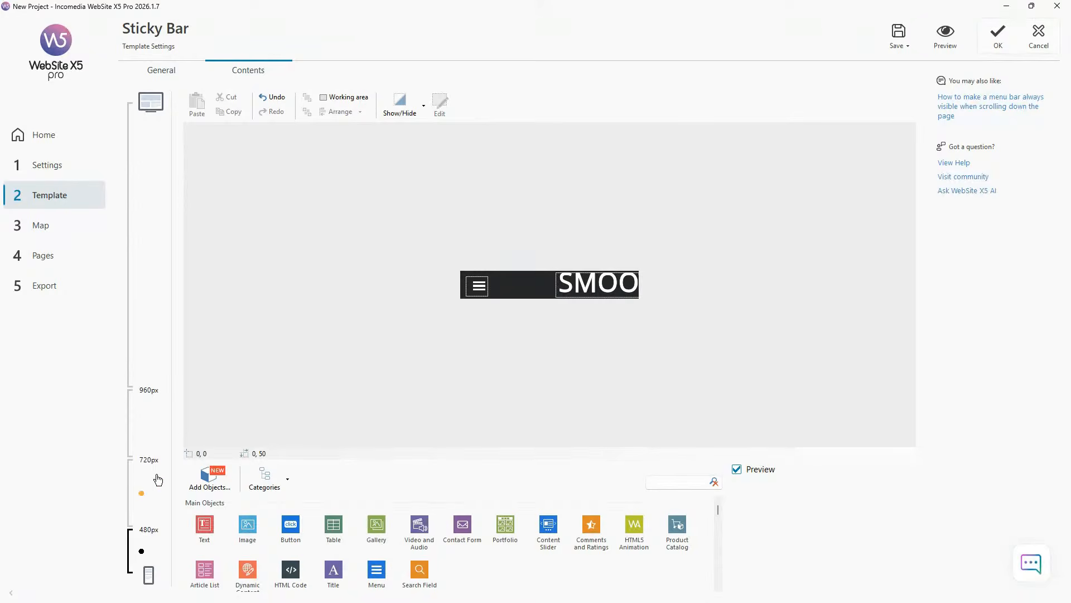
Review the hiding options of the SMOOTH title for the 720–480 px viewport
click(136, 485)
click(610, 296)
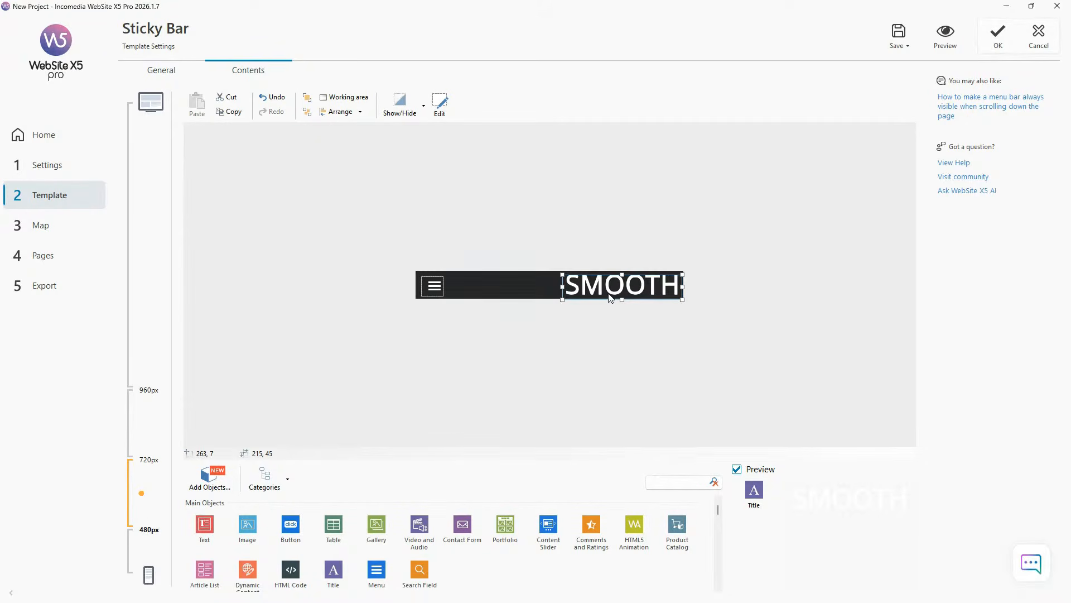
click(400, 103)
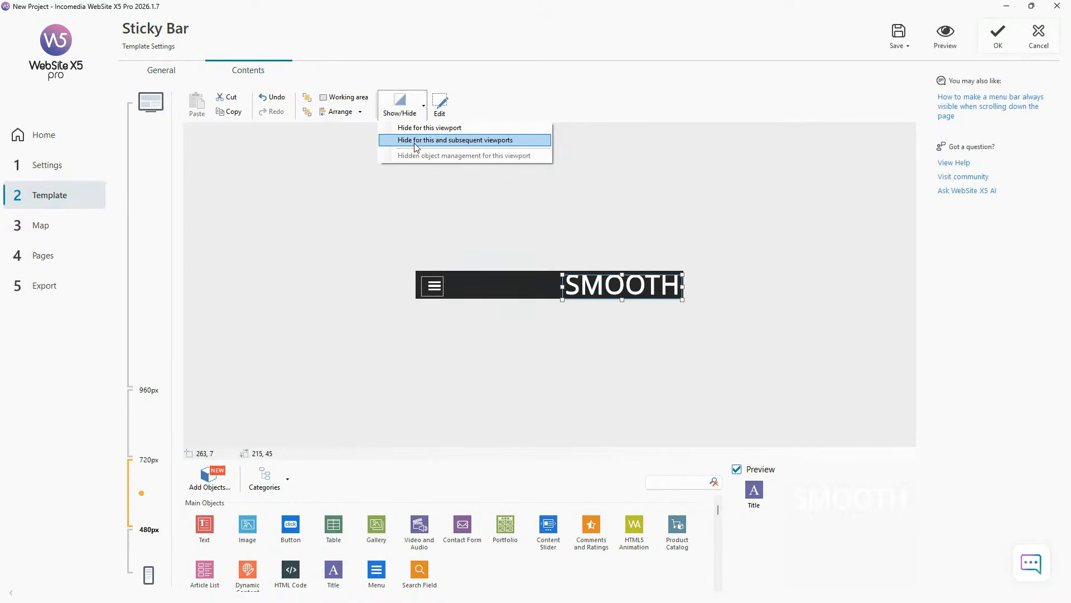
click(625, 283)
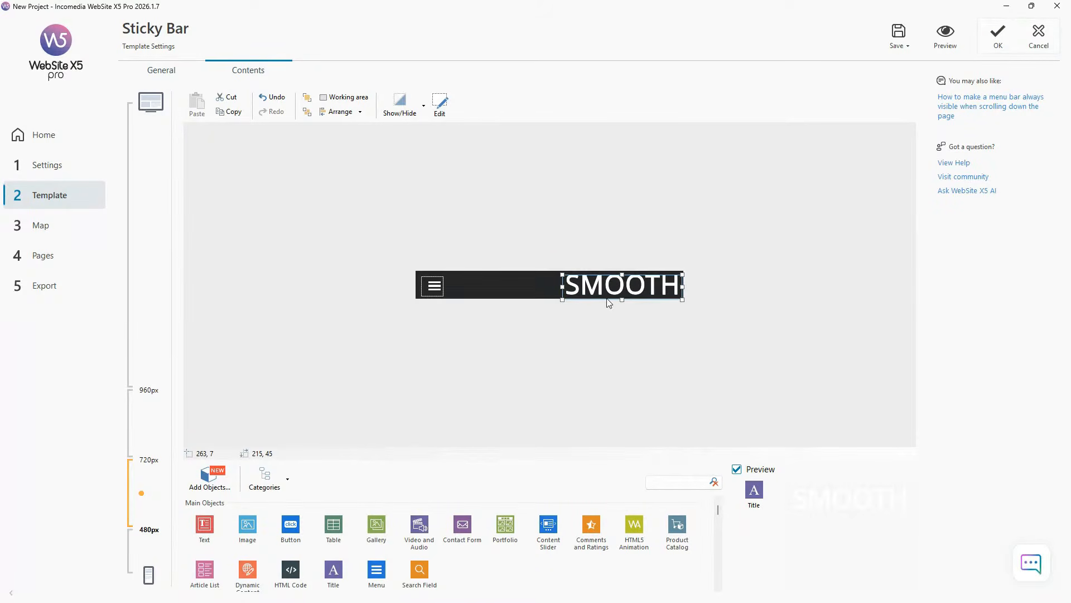
Cancel the sticky bar editing and open the website's sitemap
click(1042, 38)
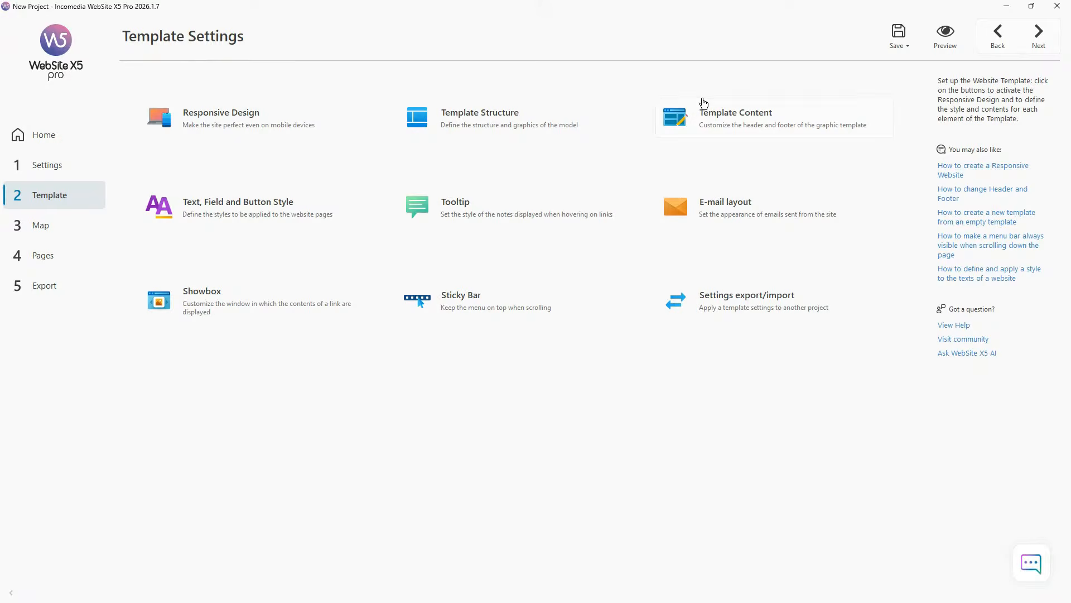
click(60, 234)
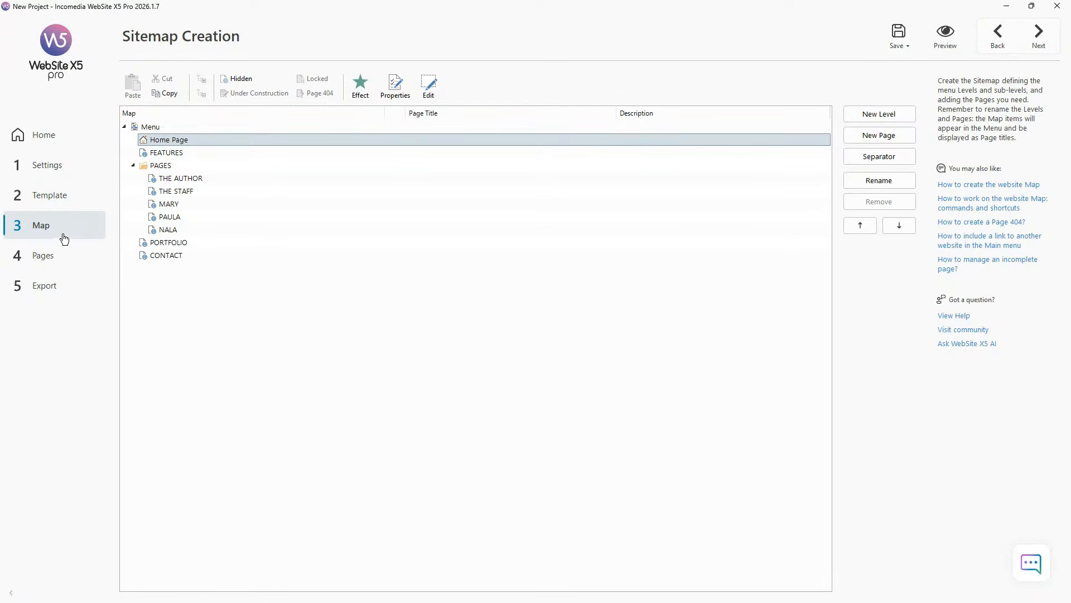
Examine the sitemap entries, from Home Page and FEATURES through the subpages of PAGES to PORTFOLIO
click(198, 152)
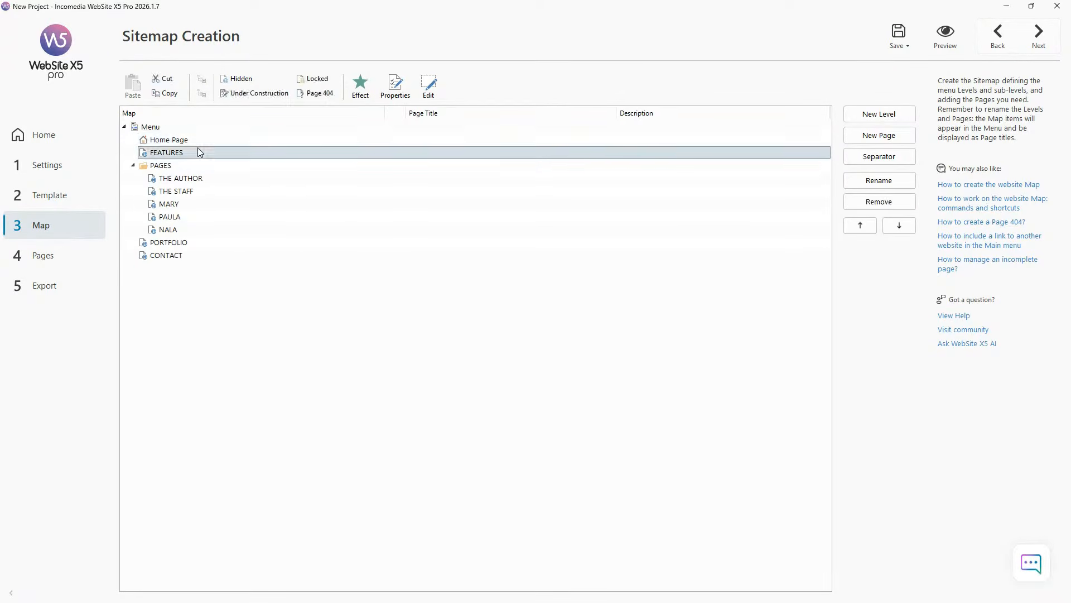
click(226, 142)
click(234, 188)
click(235, 178)
click(241, 205)
click(230, 242)
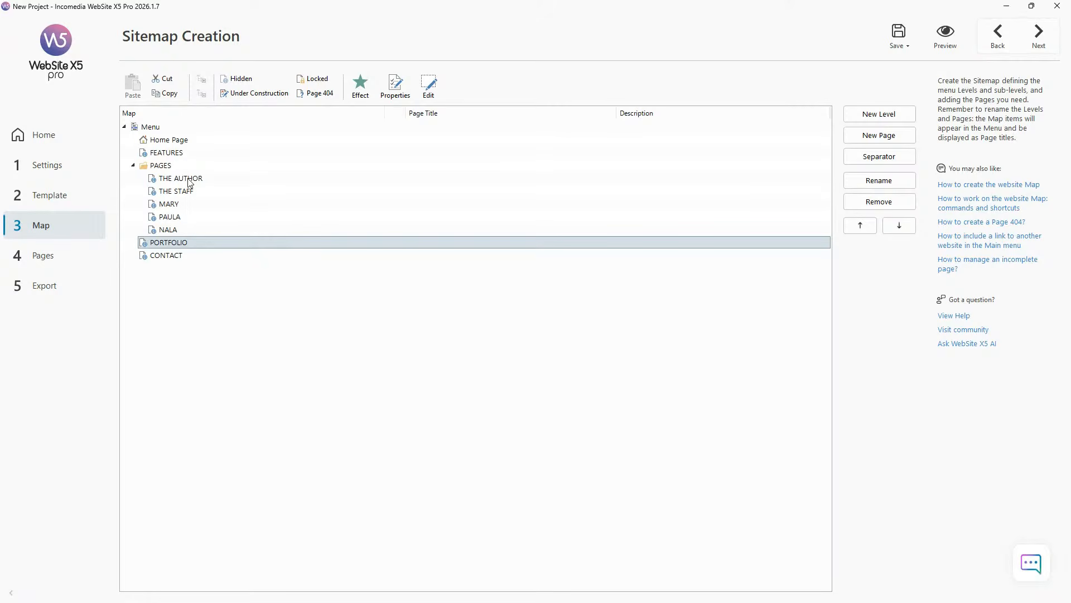
Preview THE AUTHOR page from the PAGES level, check the PAGES item in its menu, and close the preview
click(161, 167)
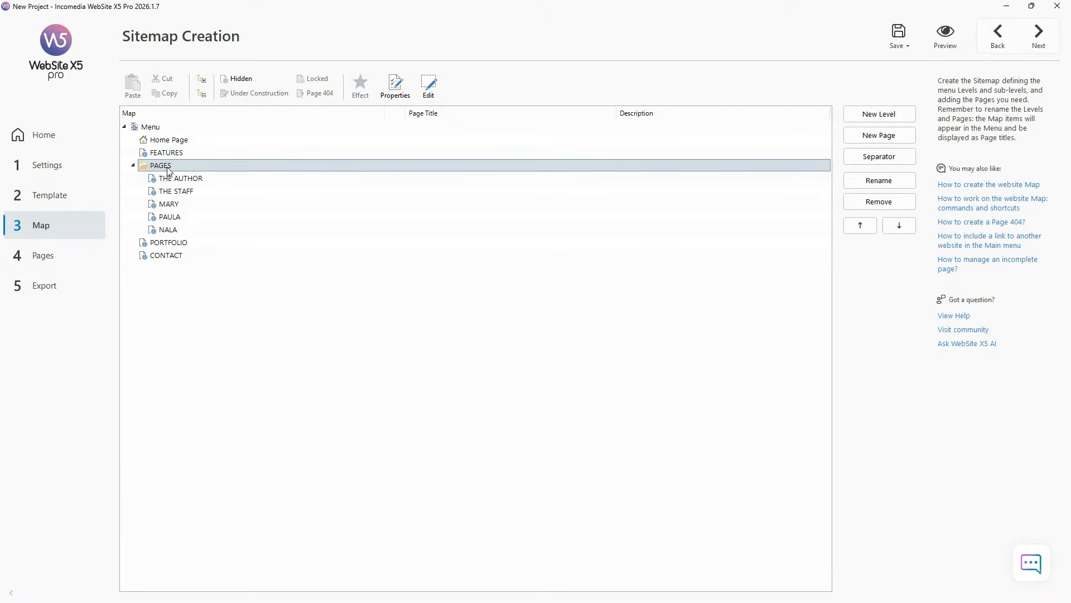
key(Down)
key(Down)
key(Down)
key(Up)
key(Up)
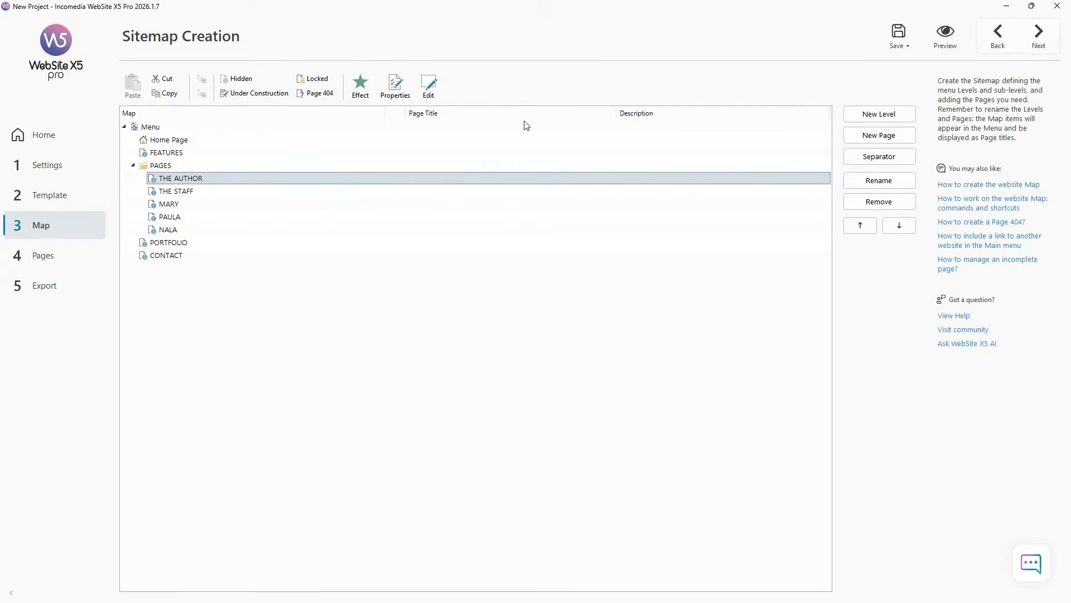
click(946, 39)
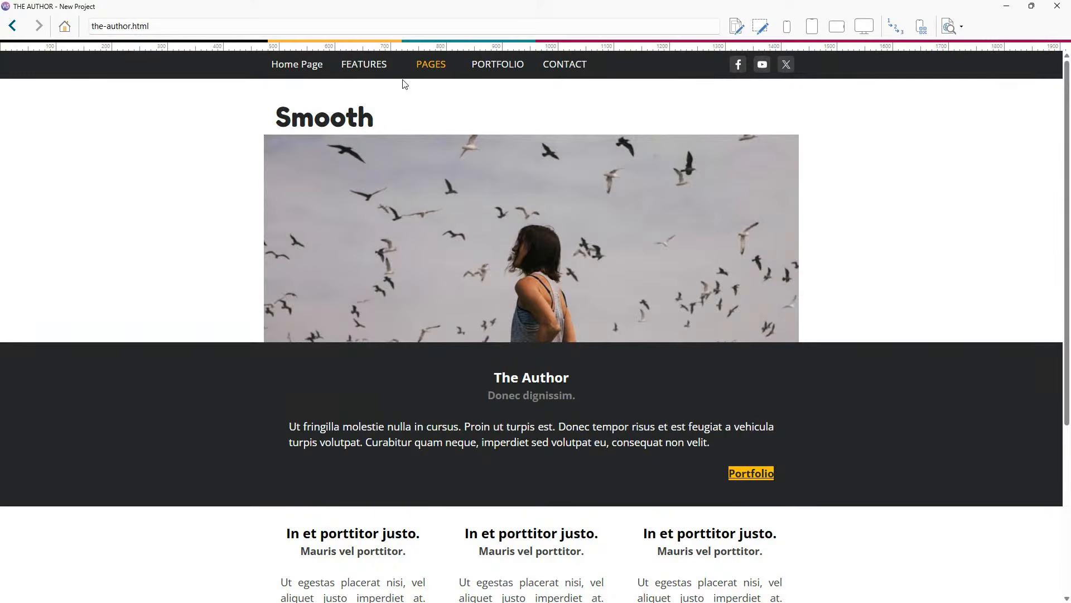
mouse_move(443, 69)
click(1053, 7)
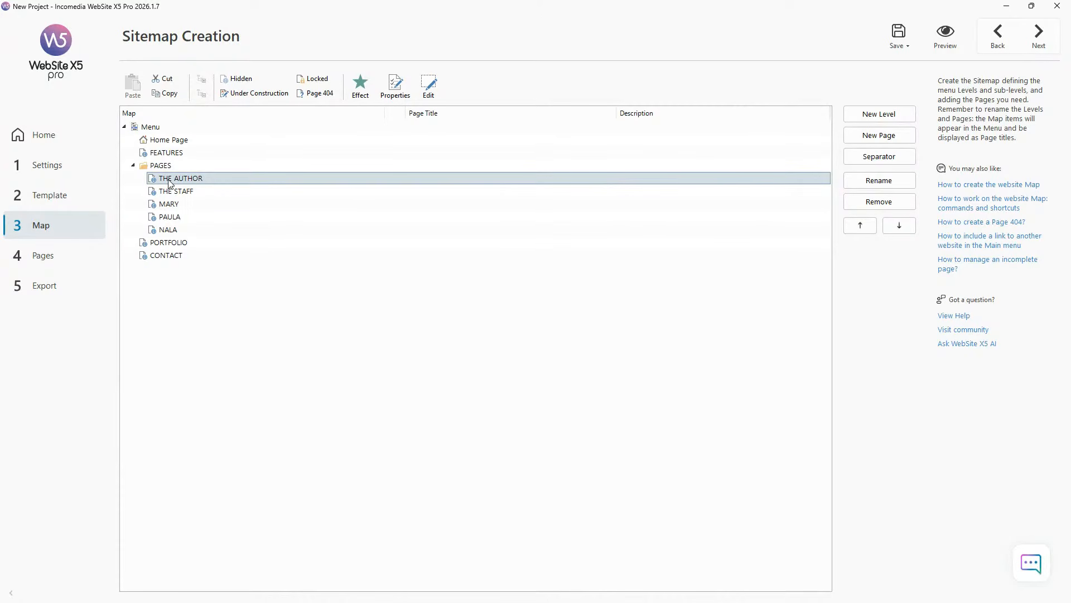
View the layout grid of the FEATURES page and return to the sitemap
click(293, 193)
click(281, 205)
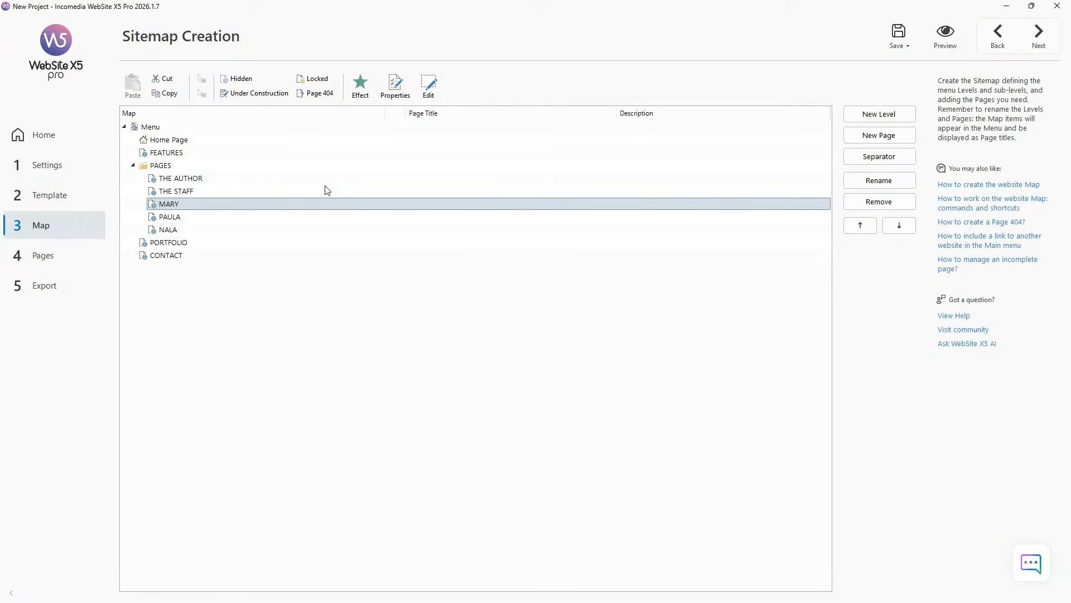
click(275, 179)
click(293, 158)
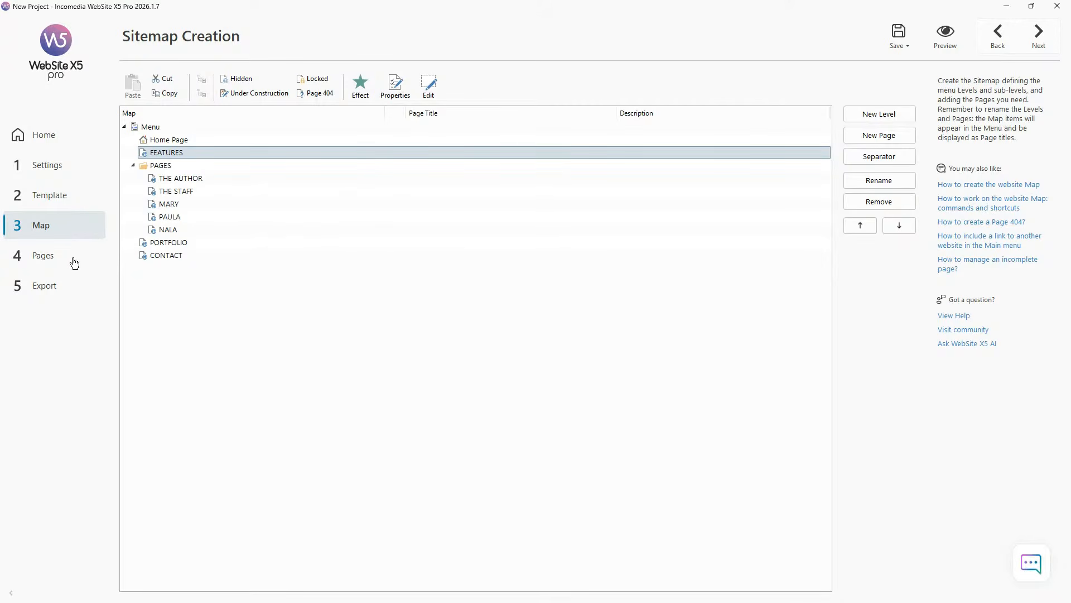
click(45, 262)
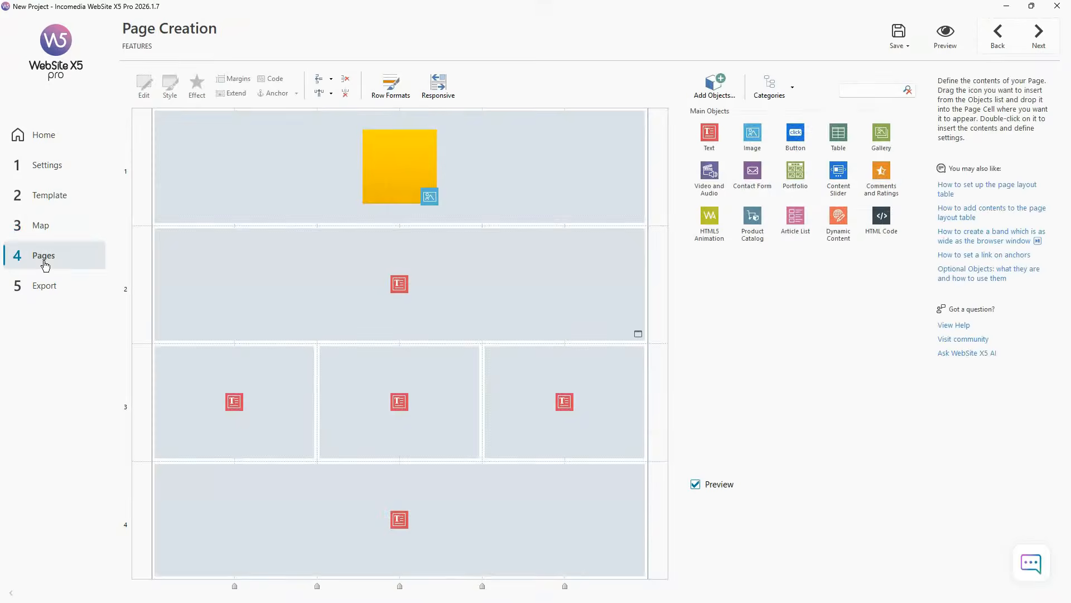
click(74, 232)
Select the Home Page in the sitemap and open its layout grid for page creation
click(196, 144)
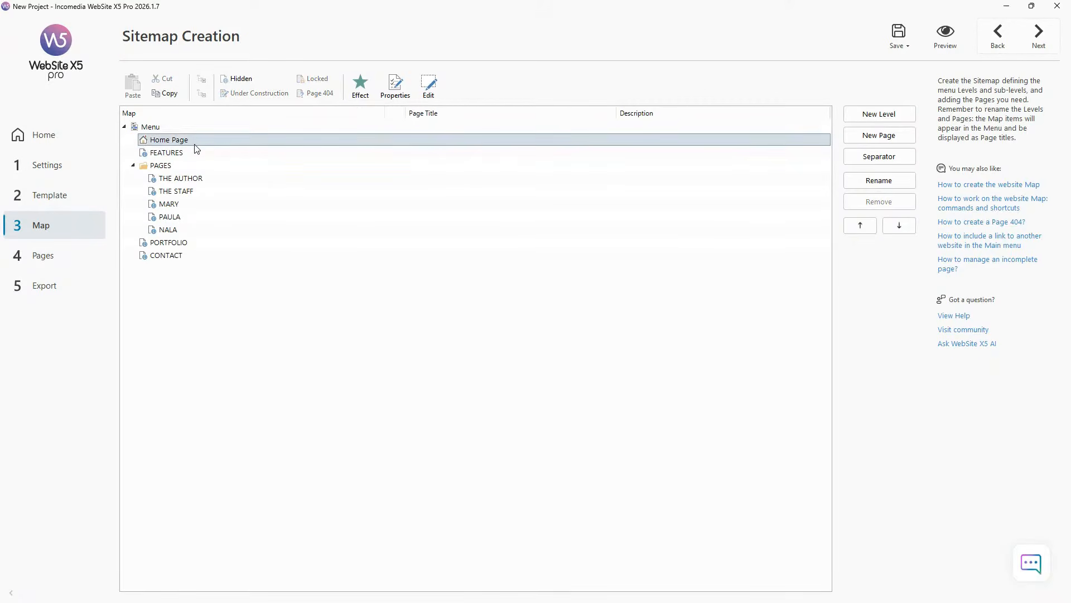
click(201, 154)
click(206, 142)
click(206, 141)
double_click(396, 141)
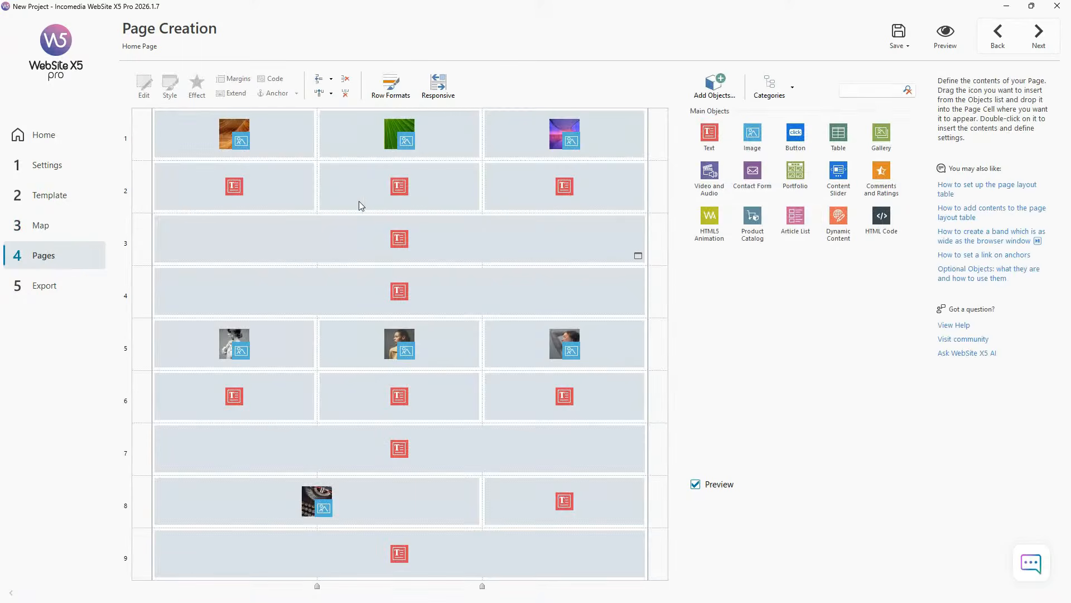
click(41, 225)
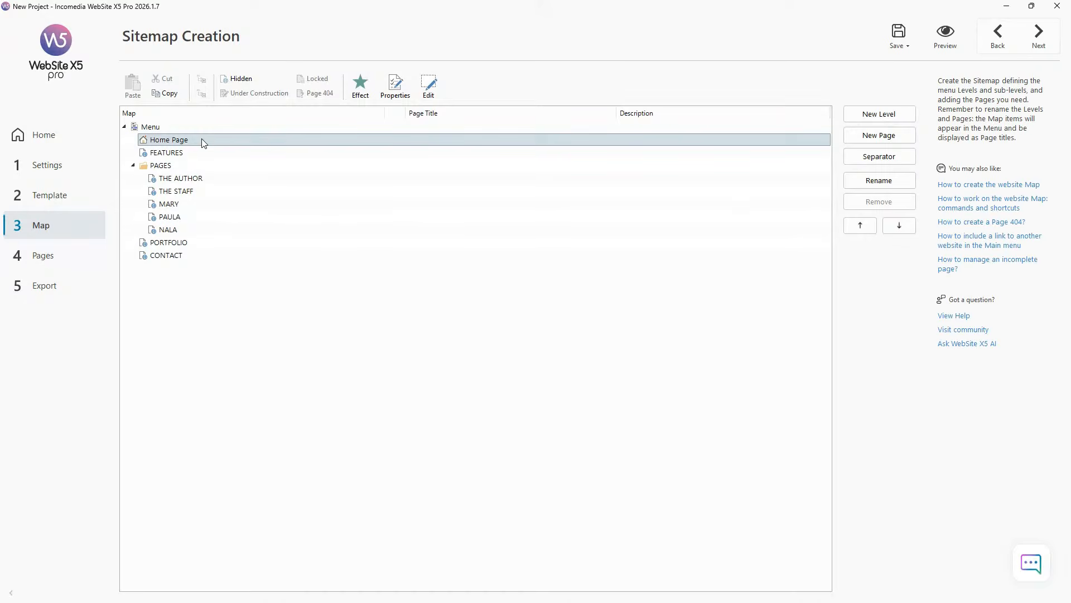
click(62, 258)
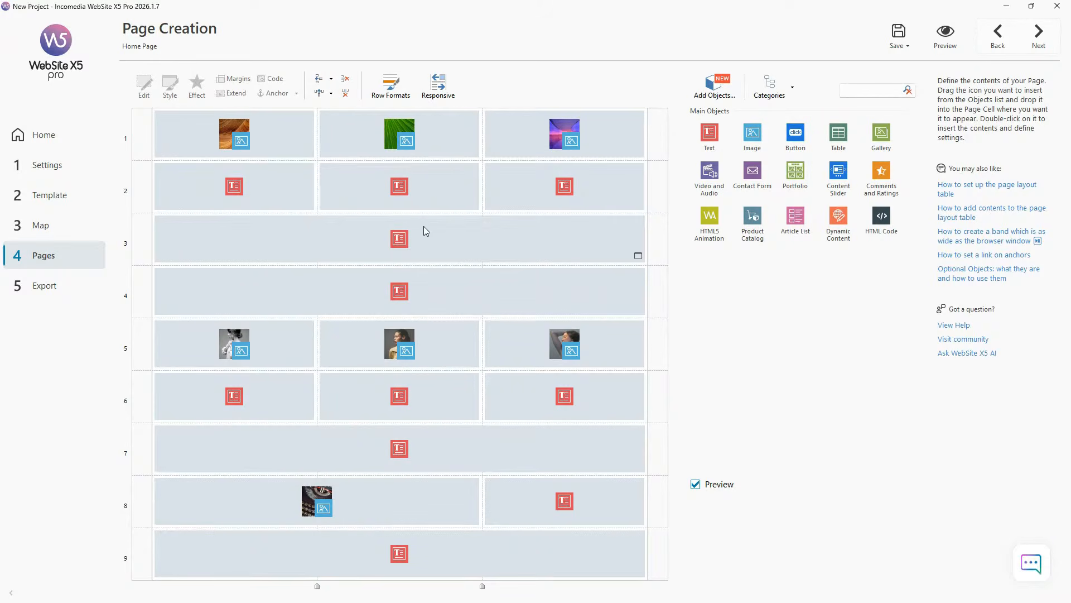
Add two rows and two columns to the Home Page's layout grid
click(316, 78)
click(315, 78)
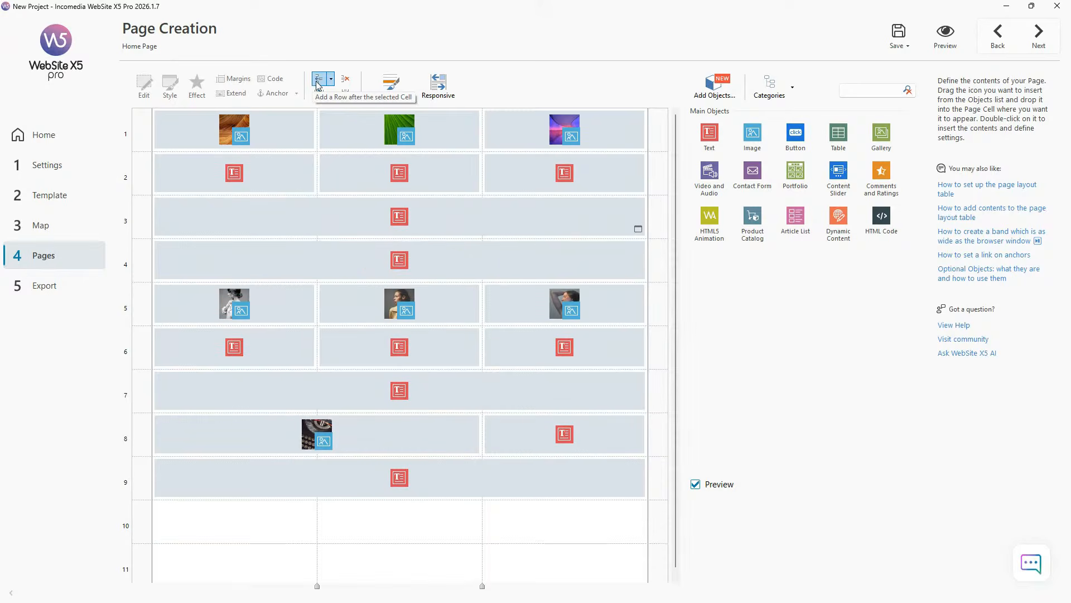
click(319, 94)
click(320, 94)
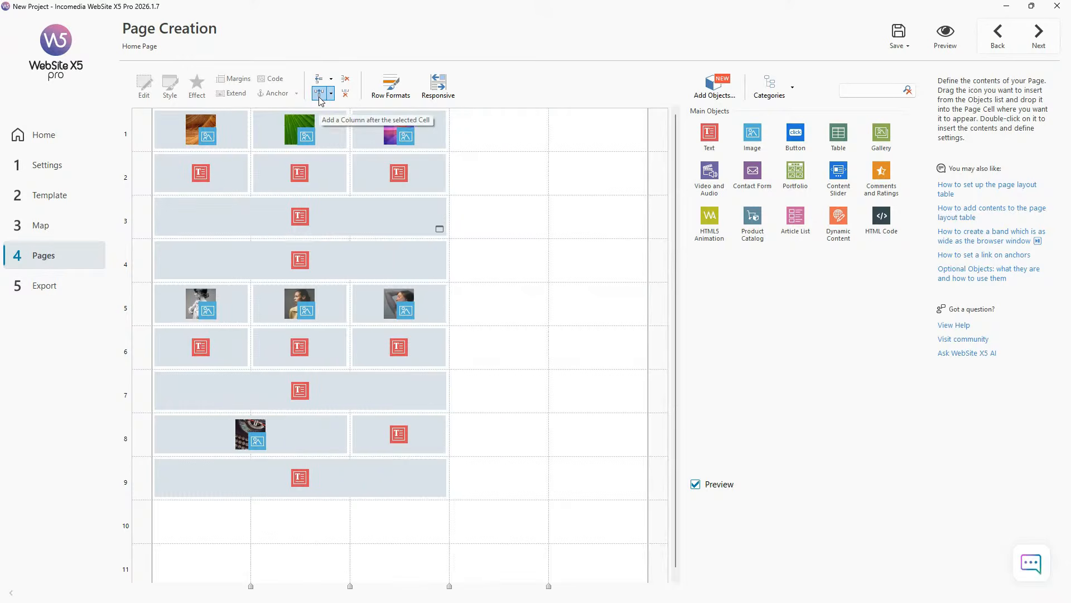
Delete the two empty columns and the two empty rows from the Home Page's layout grid
click(597, 190)
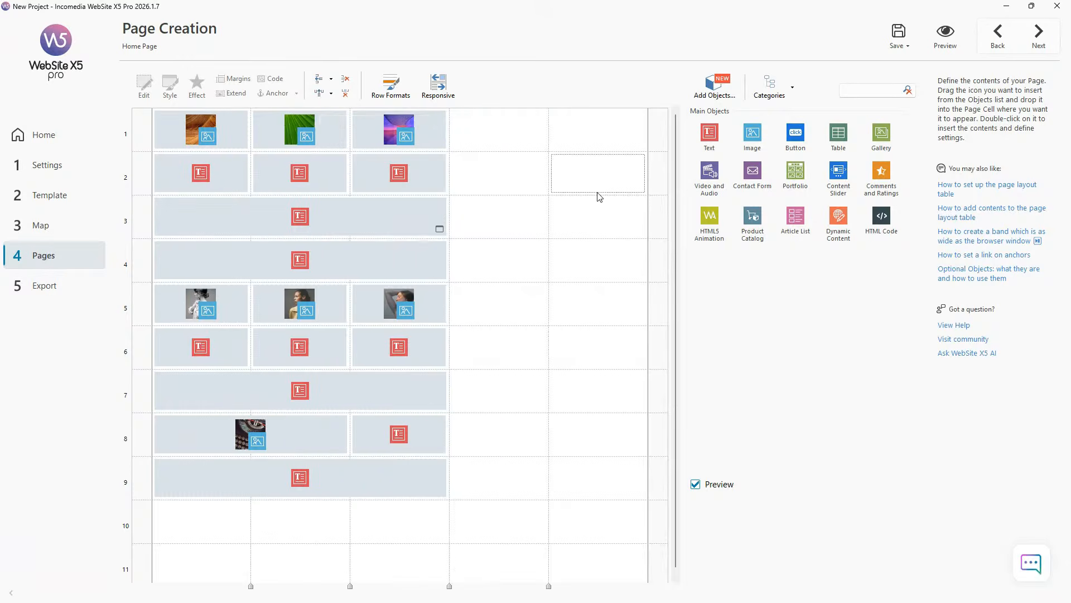
click(346, 93)
click(565, 172)
click(346, 94)
click(440, 531)
click(345, 79)
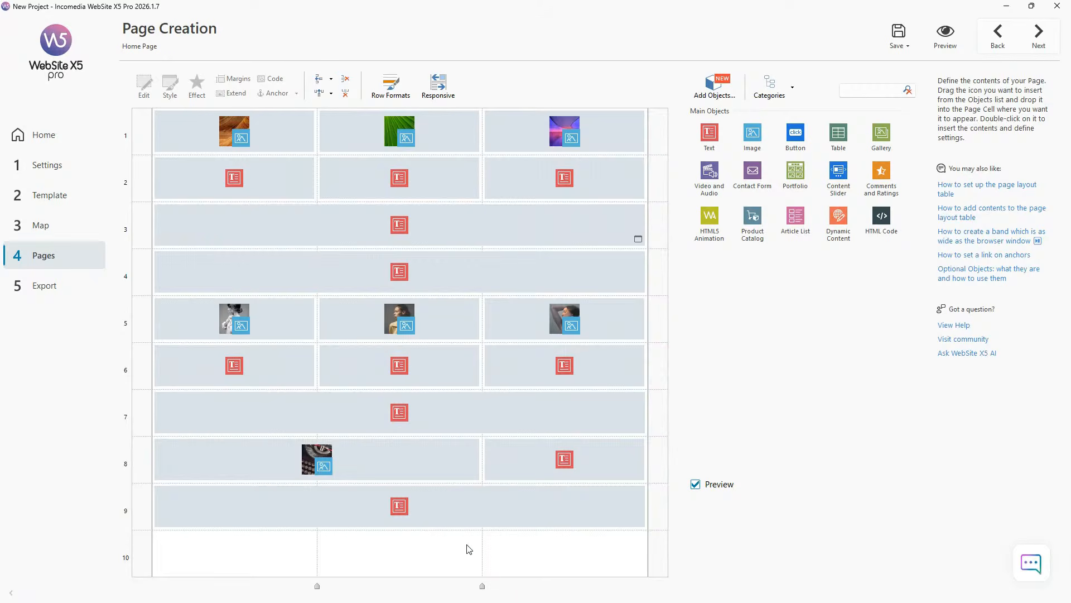
click(346, 79)
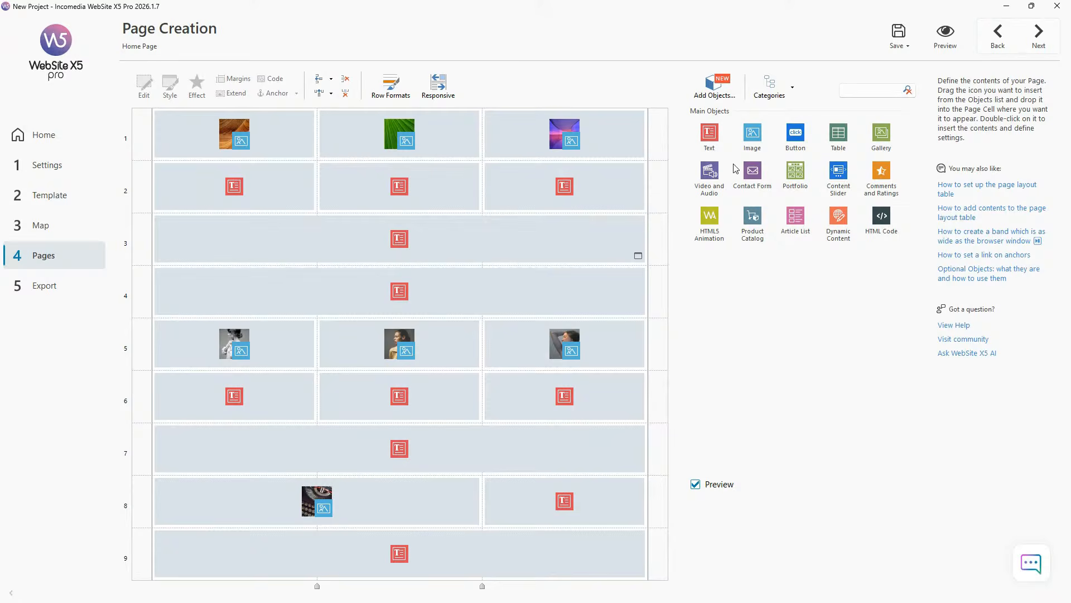
Preview the Home Page and compare its numbered images, text bands and photo rows with the layout grid
click(951, 44)
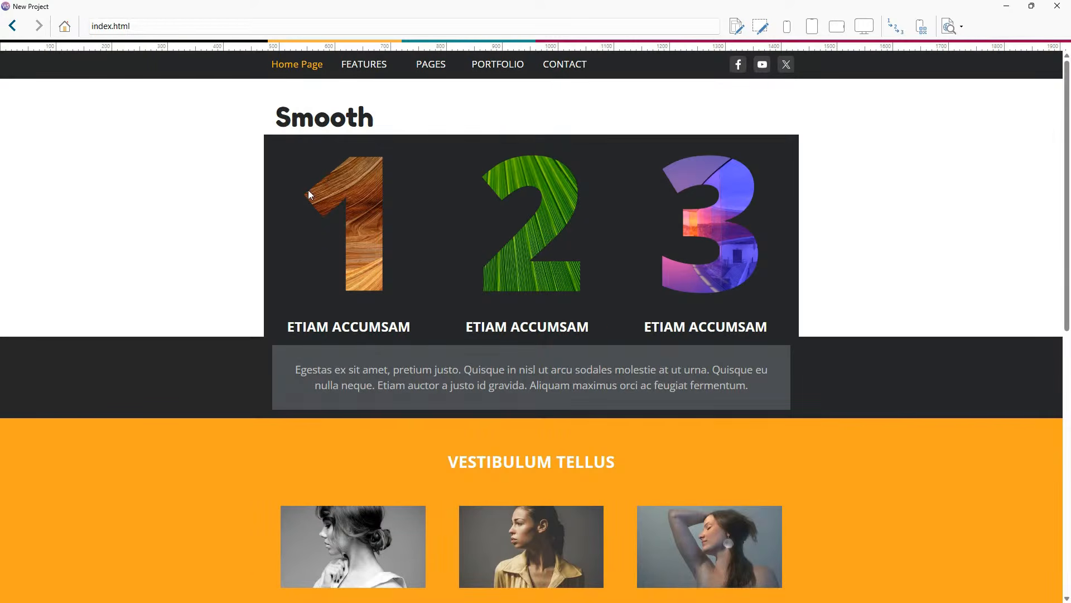
scroll(443, 203, down, 5)
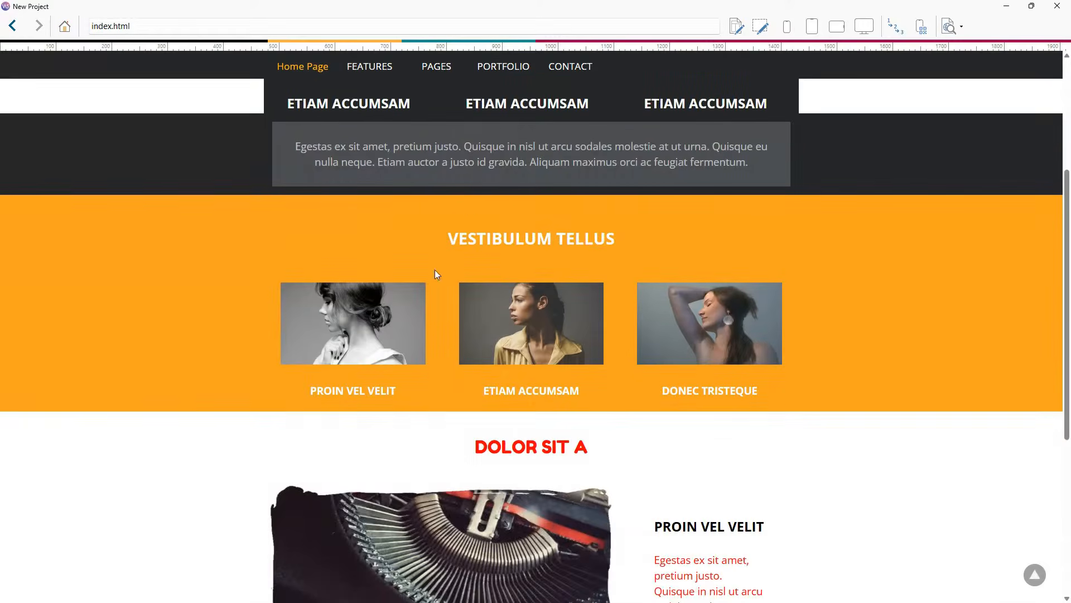
scroll(554, 296, up, 5)
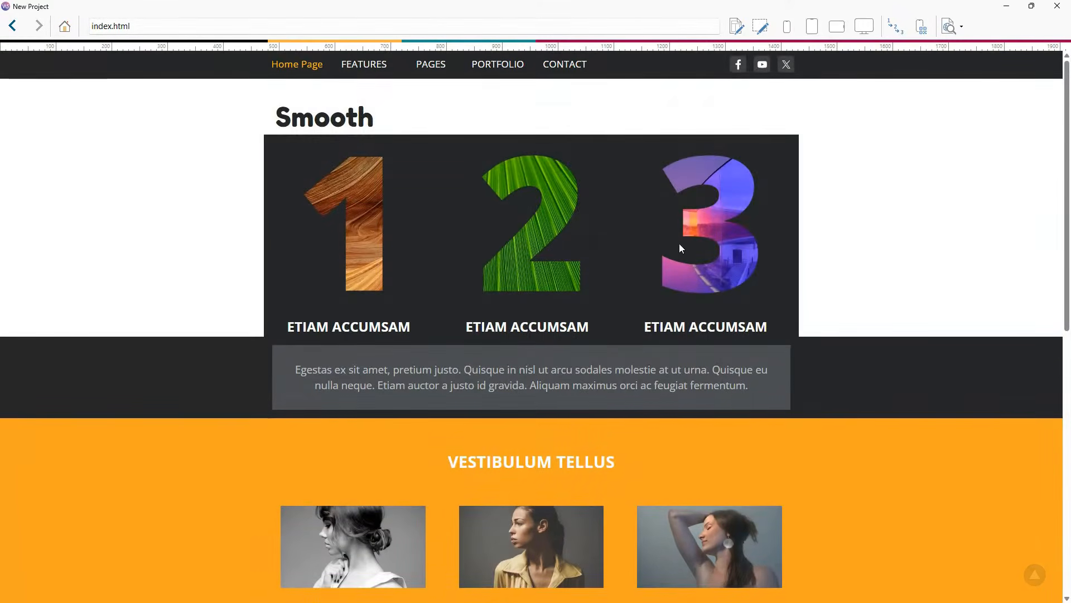
scroll(614, 322, down, 1)
scroll(614, 323, down, 2)
scroll(617, 149, up, 2)
scroll(624, 148, down, 3)
scroll(624, 146, up, 3)
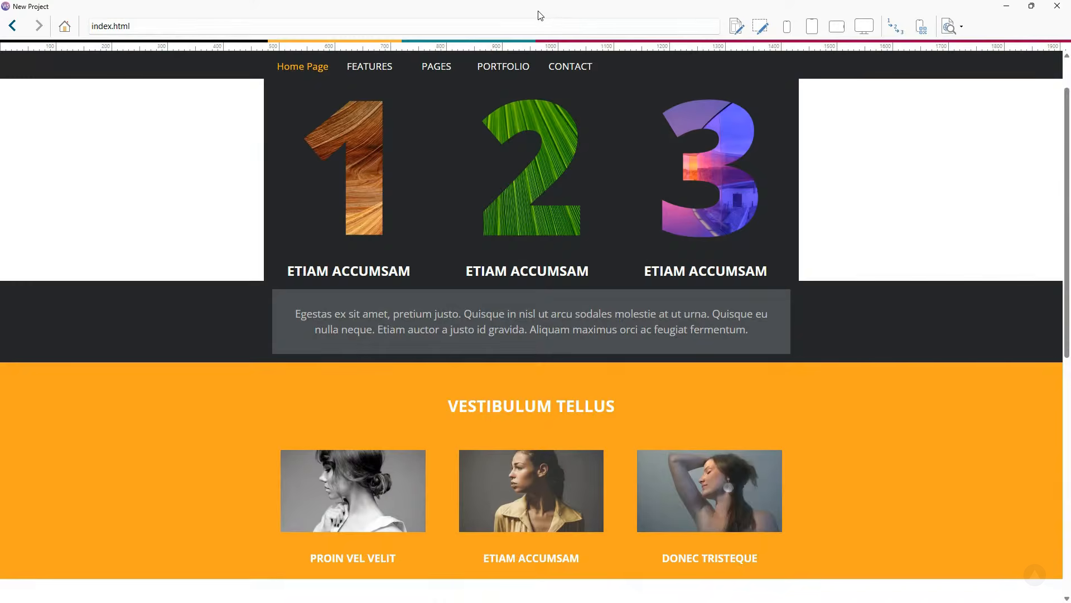
Examine the Home Page preview against the layout grid, from the numbered images down to the DOLOR SIT A section
scroll(541, 171, up, 1)
scroll(541, 170, up, 1)
click(1011, 7)
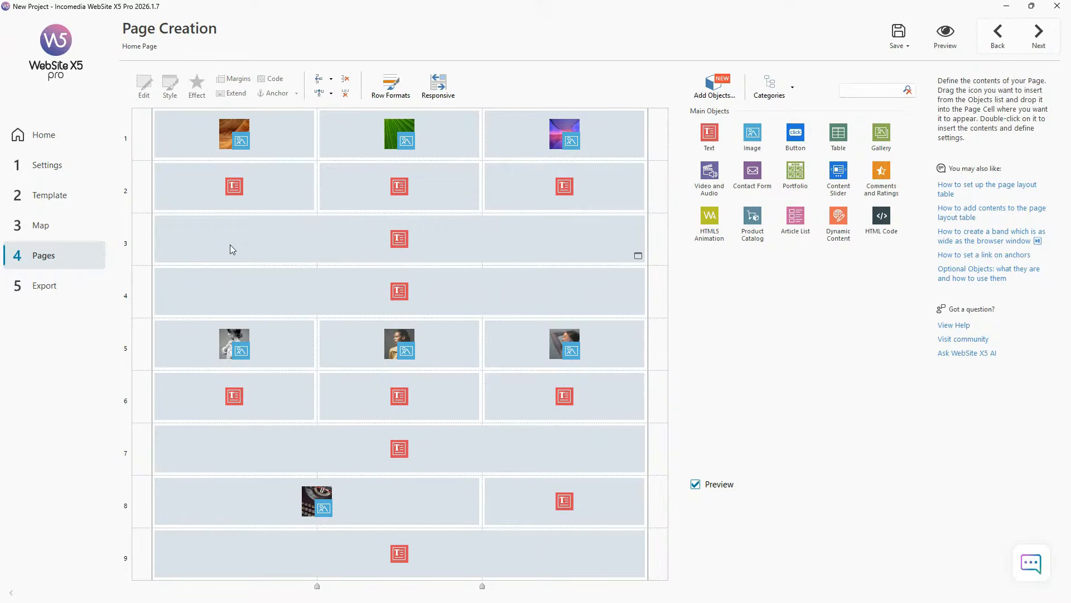
click(945, 39)
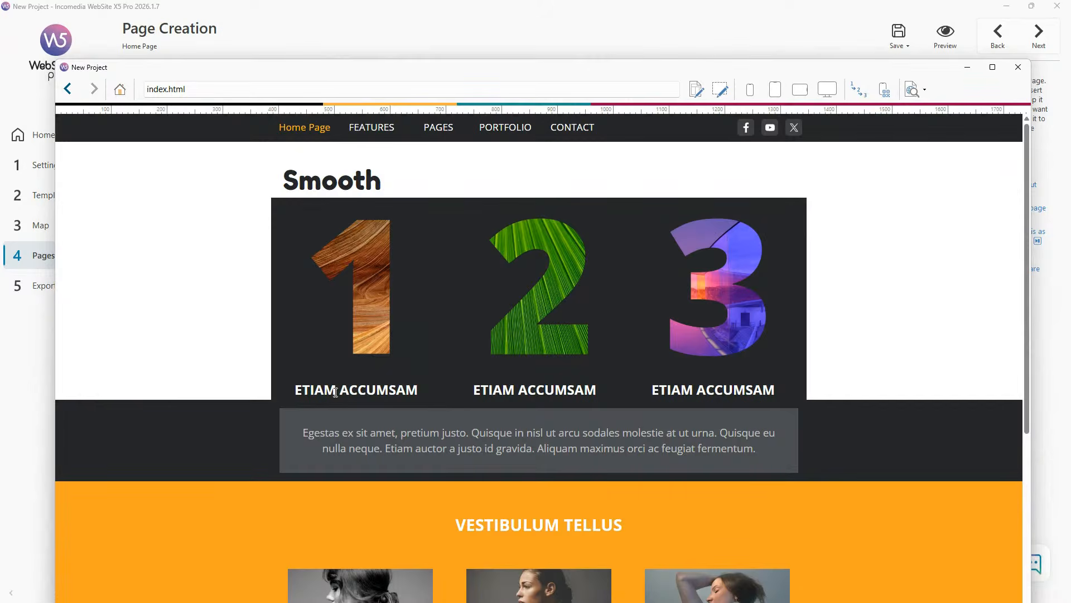
scroll(734, 394, down, 1)
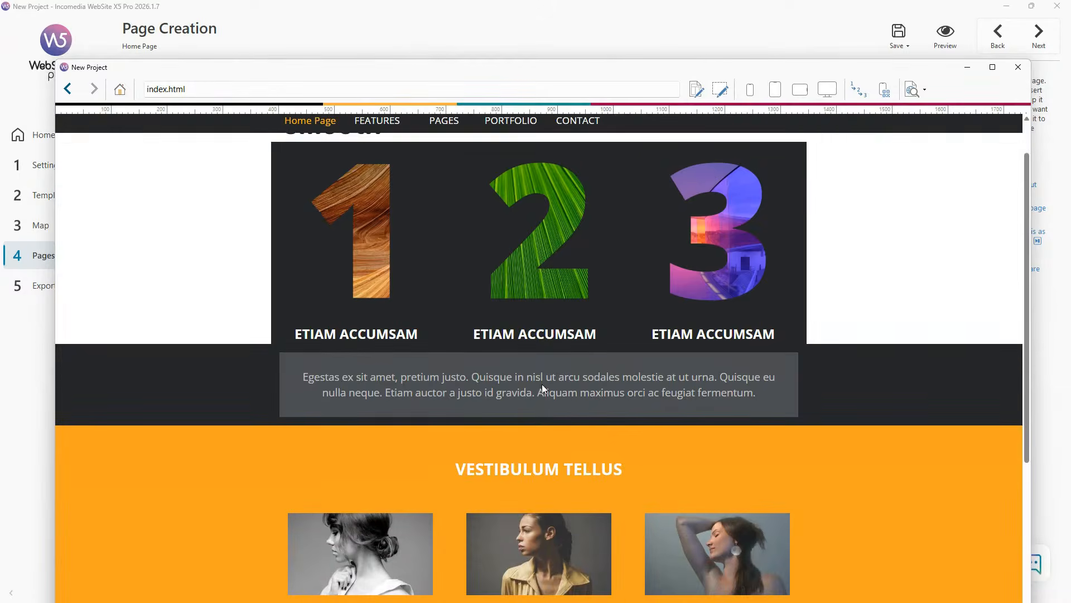
scroll(666, 374, down, 4)
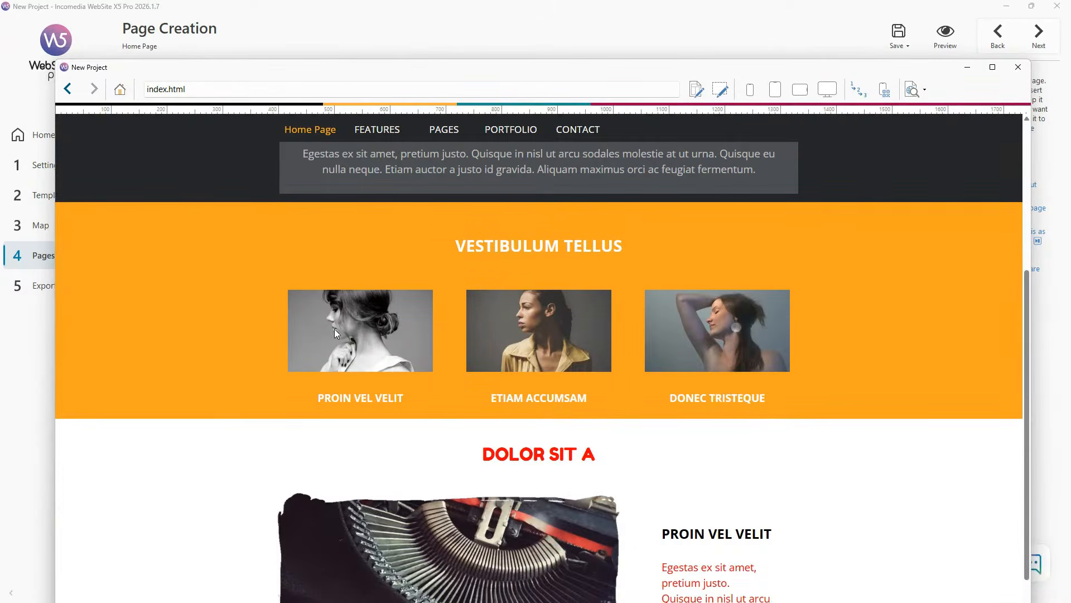
click(1018, 67)
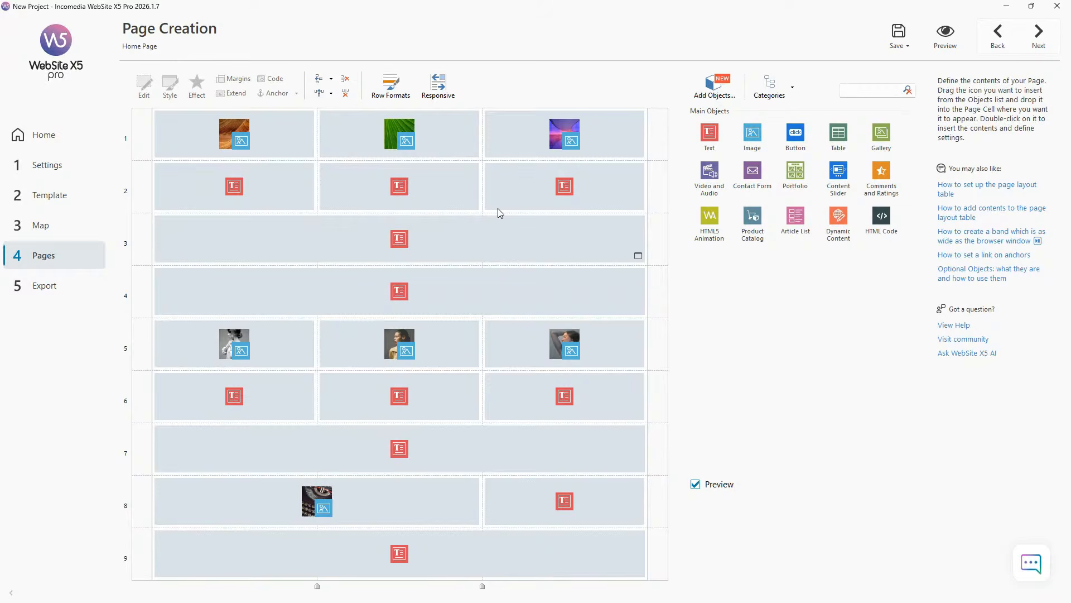
Add a fourth column to the Home Page grid and extend the third image in row 1 across it
mouse_move(751, 137)
mouse_down()
mouse_move(408, 121)
mouse_move(400, 177)
mouse_move(601, 180)
mouse_move(415, 132)
mouse_move(342, 269)
mouse_move(375, 371)
mouse_move(511, 464)
mouse_move(323, 318)
mouse_move(675, 143)
mouse_move(754, 136)
mouse_up()
click(319, 93)
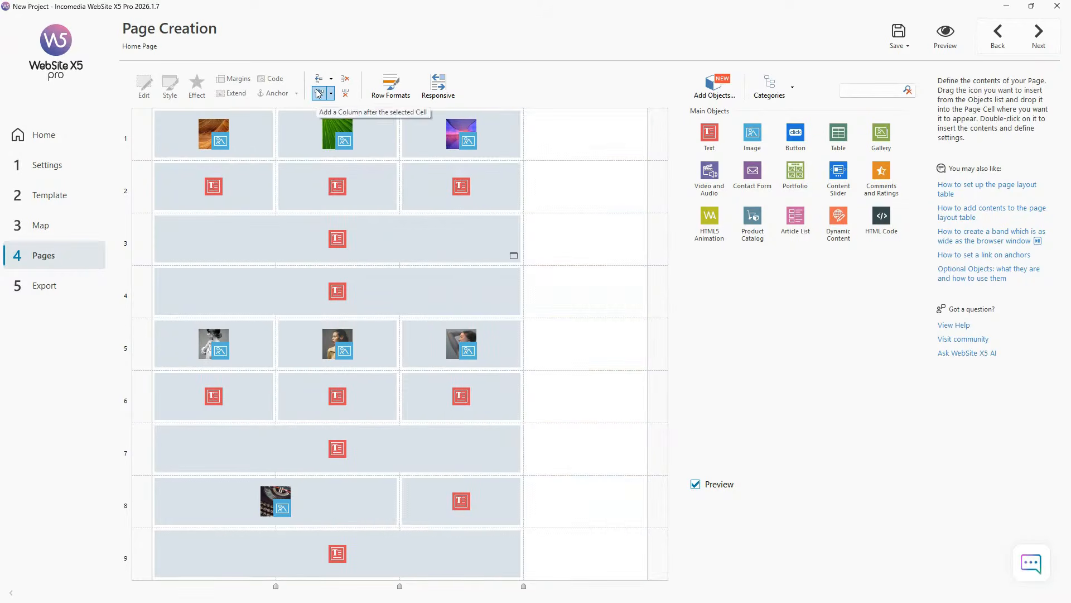
click(488, 134)
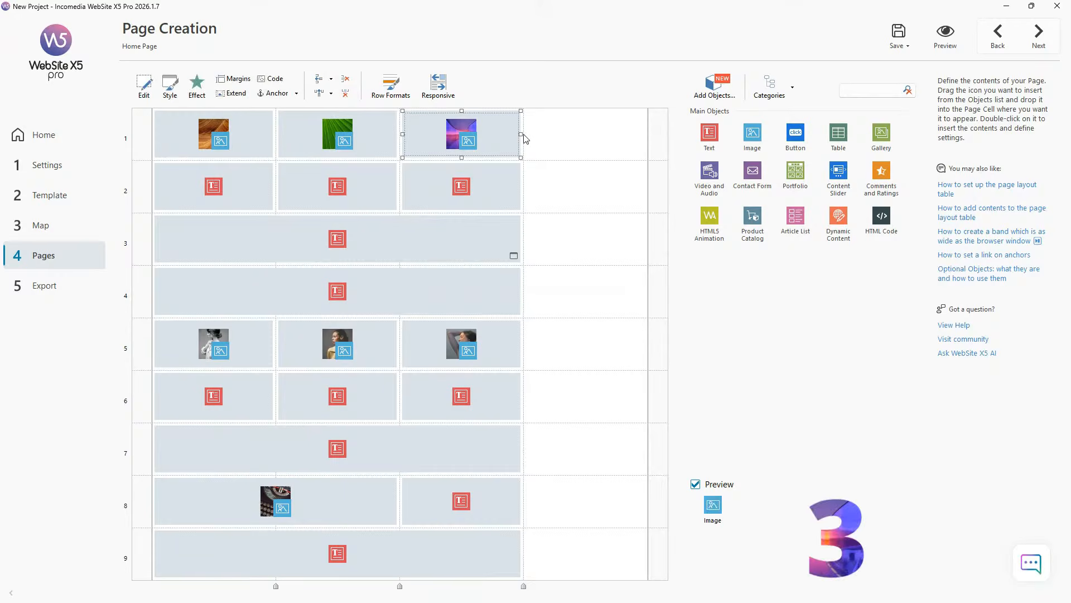
drag(524, 139, 611, 140)
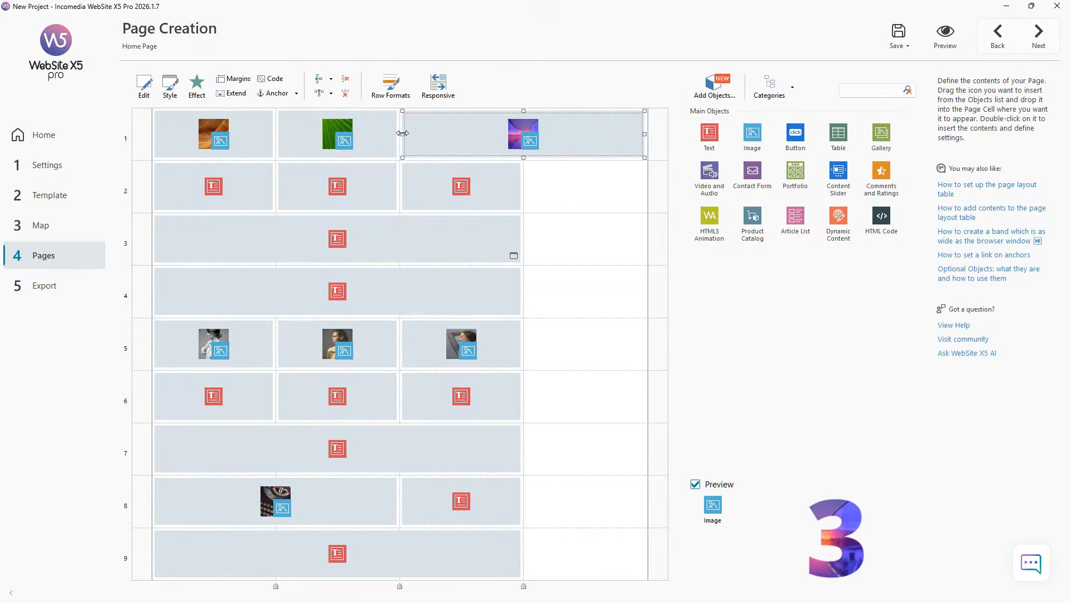
Place a Text object in the empty fourth cell of row 2 and delete it again
drag(718, 146, 590, 186)
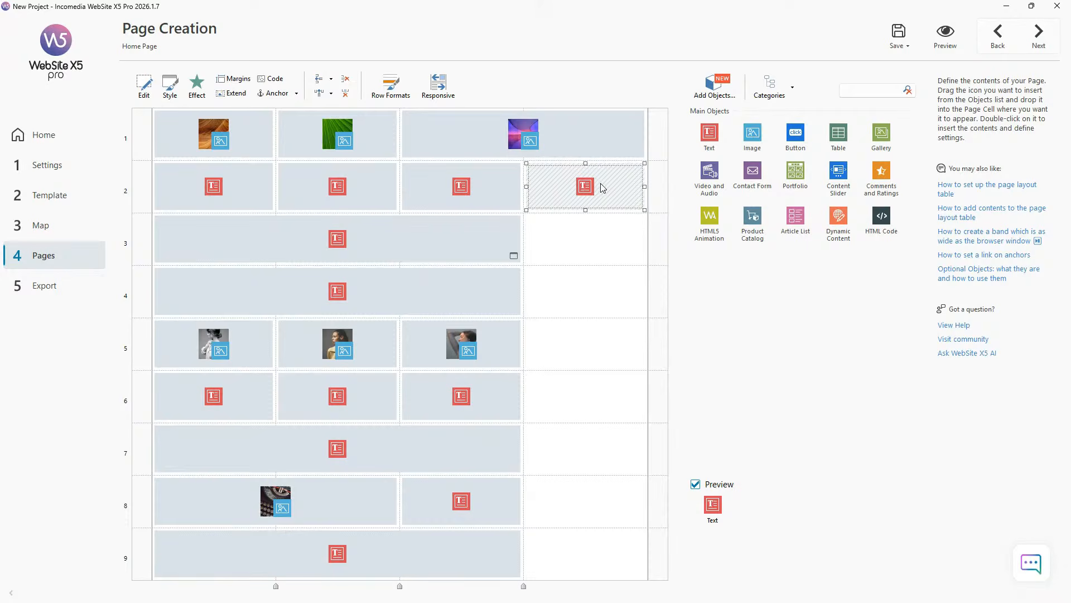
right_click(601, 184)
click(648, 231)
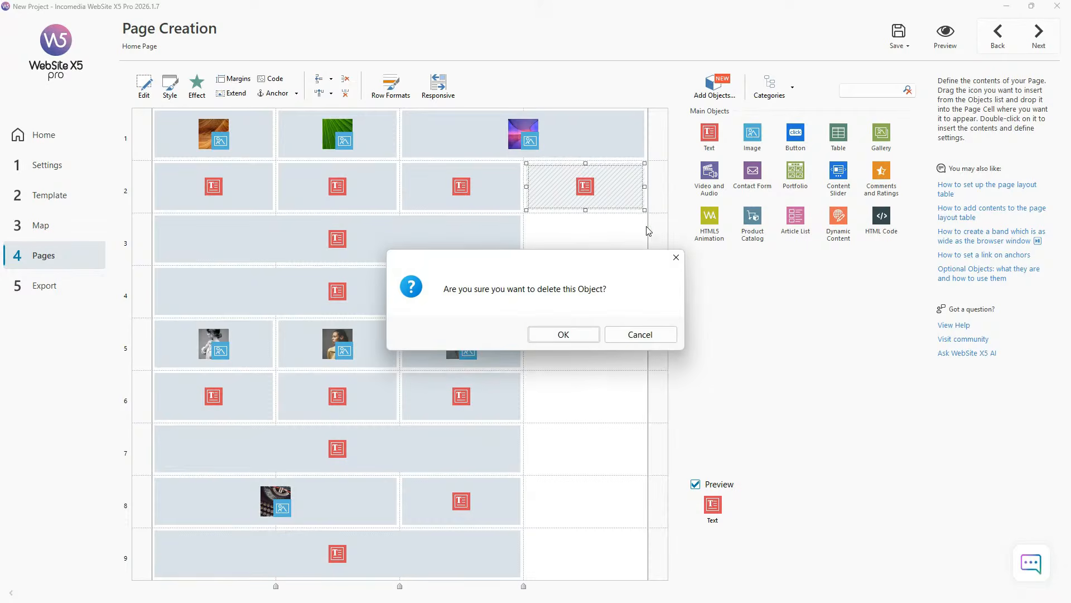
click(564, 334)
Shrink the third image in row 1 back to a single cell and delete the empty fourth column
drag(645, 136, 503, 139)
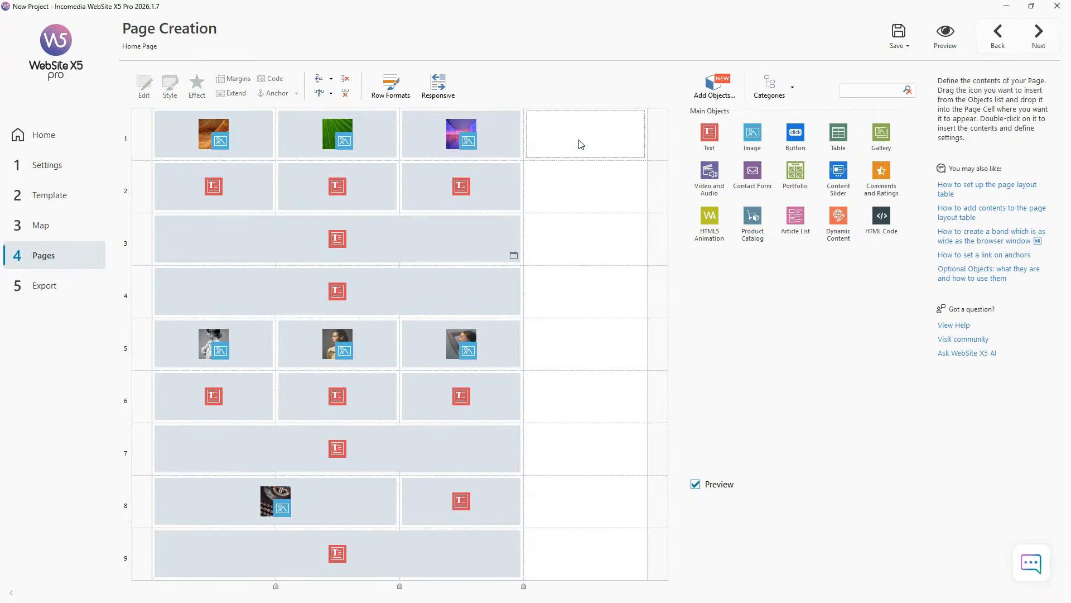
click(346, 95)
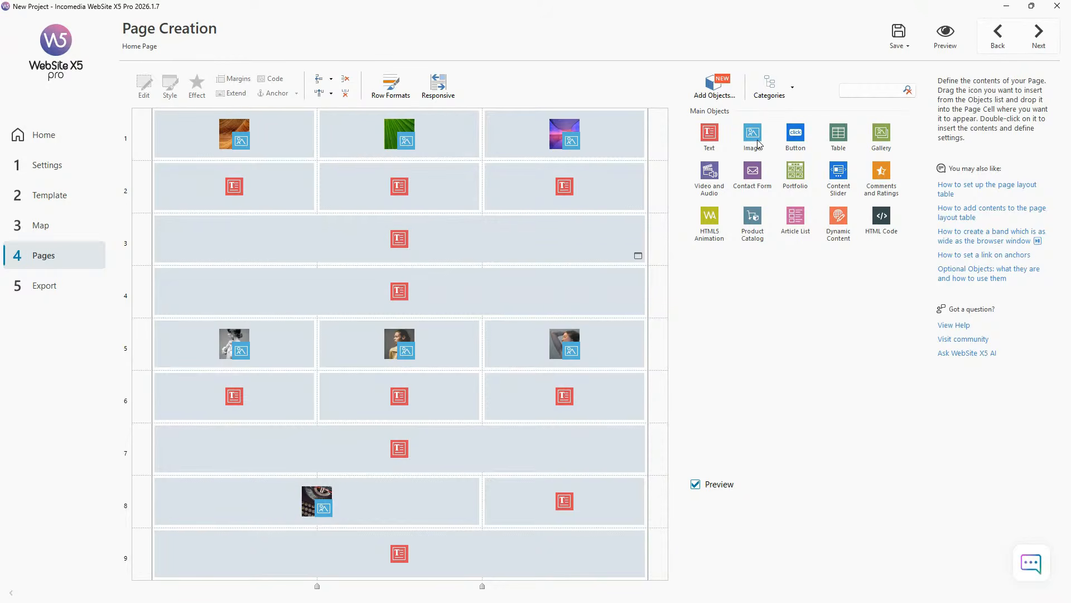
Open the third image's settings in row 1 and review the local file and online library choices for its source
click(560, 198)
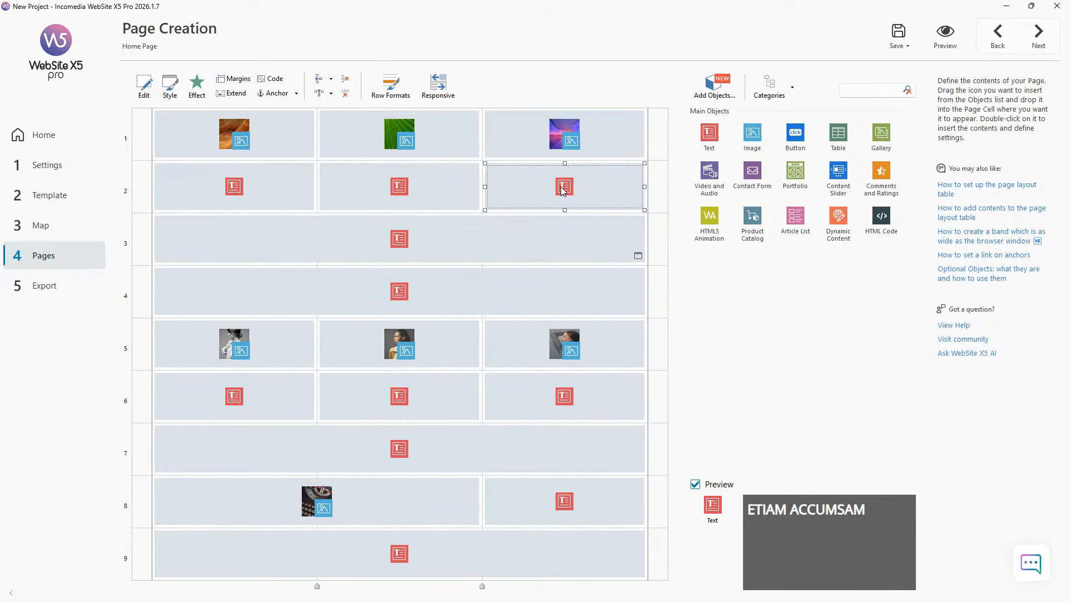
double_click(581, 136)
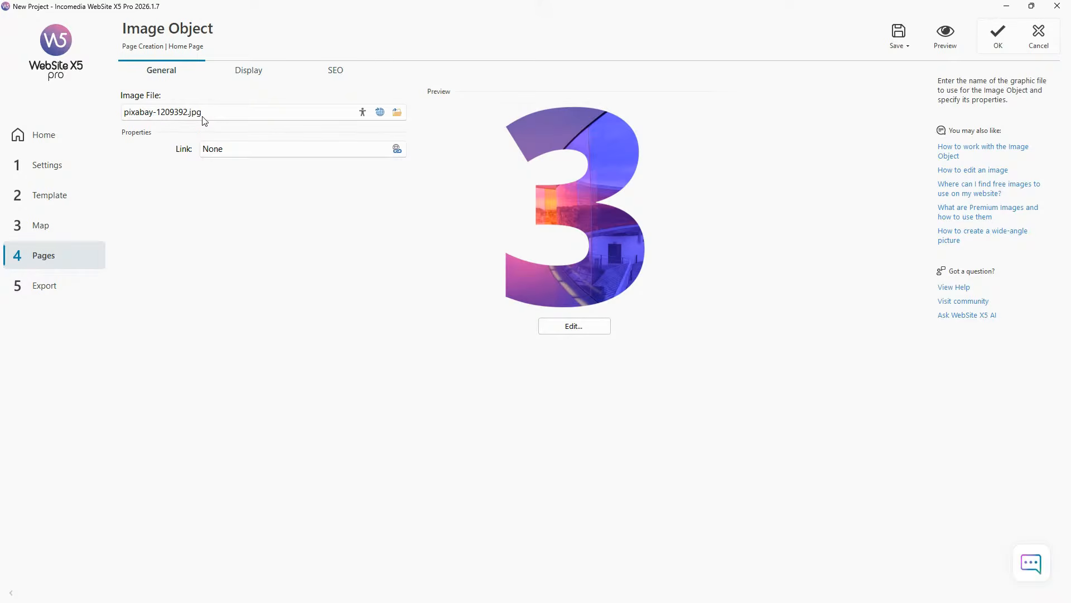
click(398, 113)
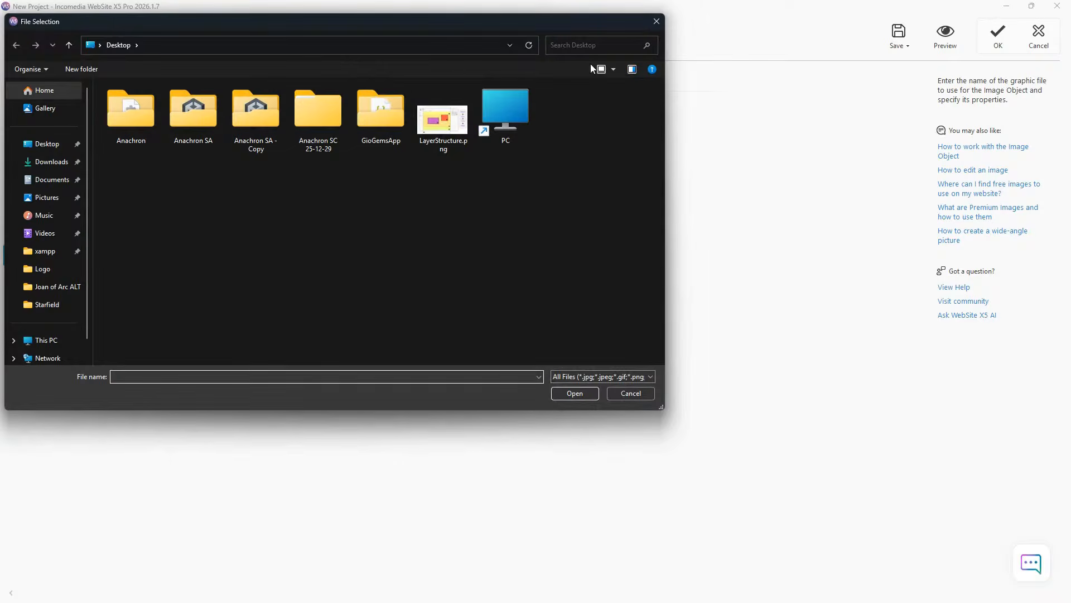
click(657, 21)
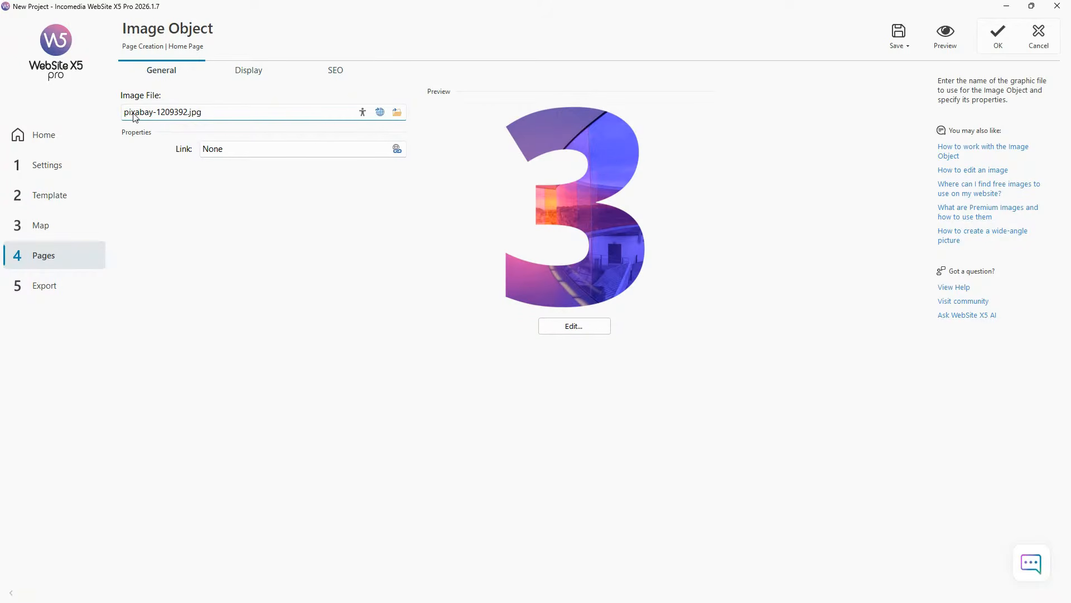
click(382, 113)
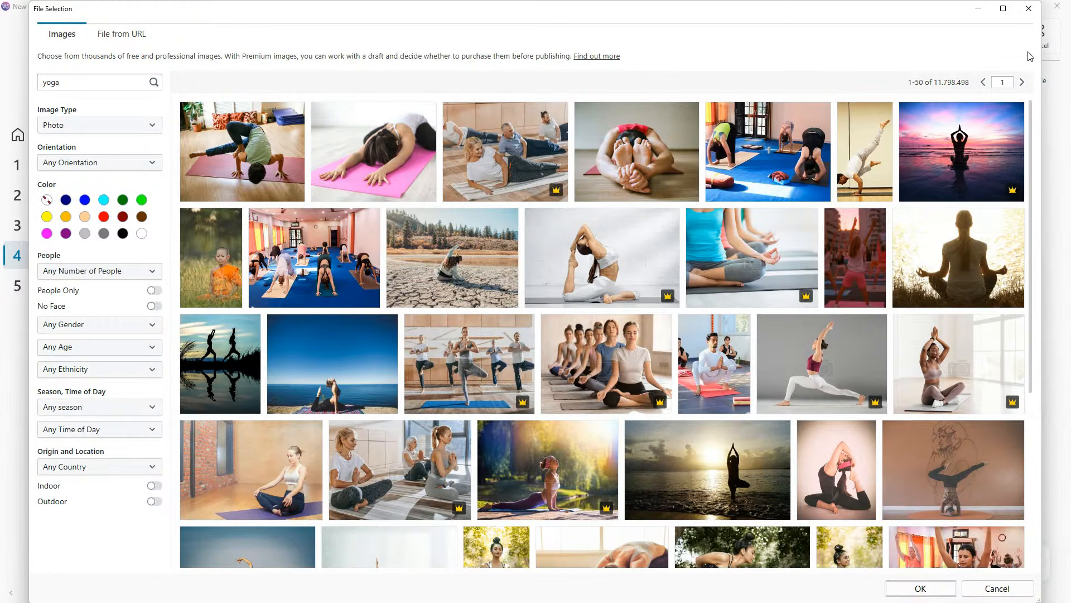
click(1029, 9)
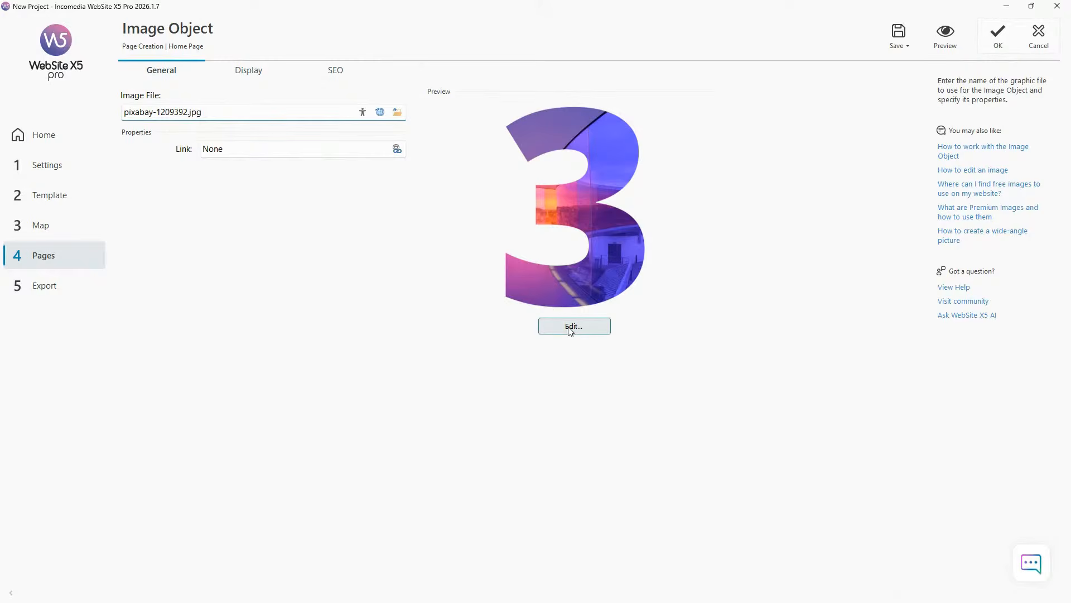
Review the third image's crop and mask settings in the Image Editor and compare them with the page preview
click(569, 329)
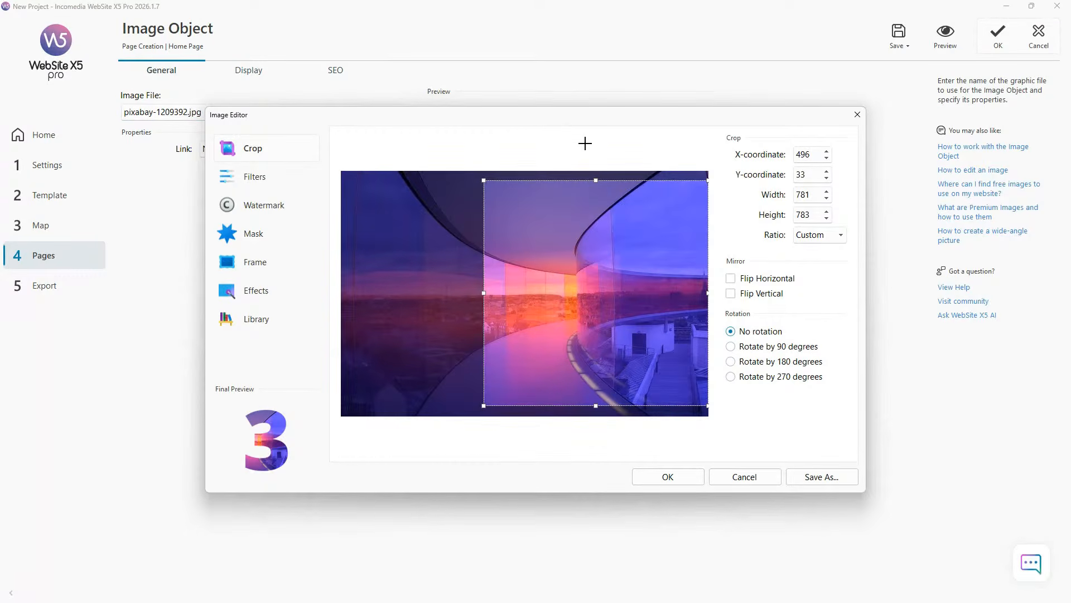
mouse_move(567, 124)
mouse_down()
mouse_move(603, 375)
mouse_move(553, 112)
mouse_up()
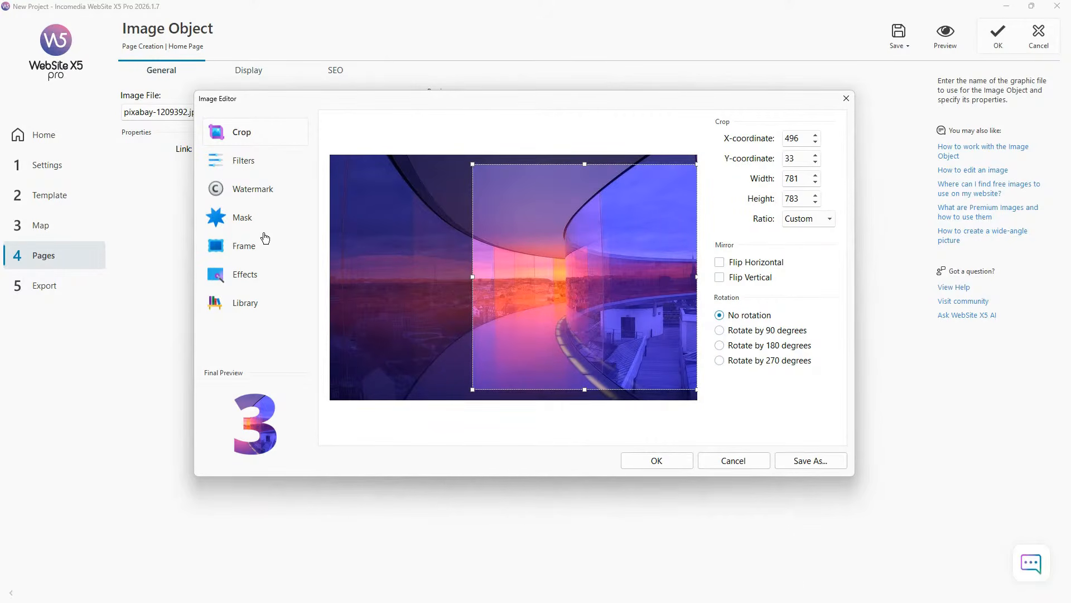
click(246, 224)
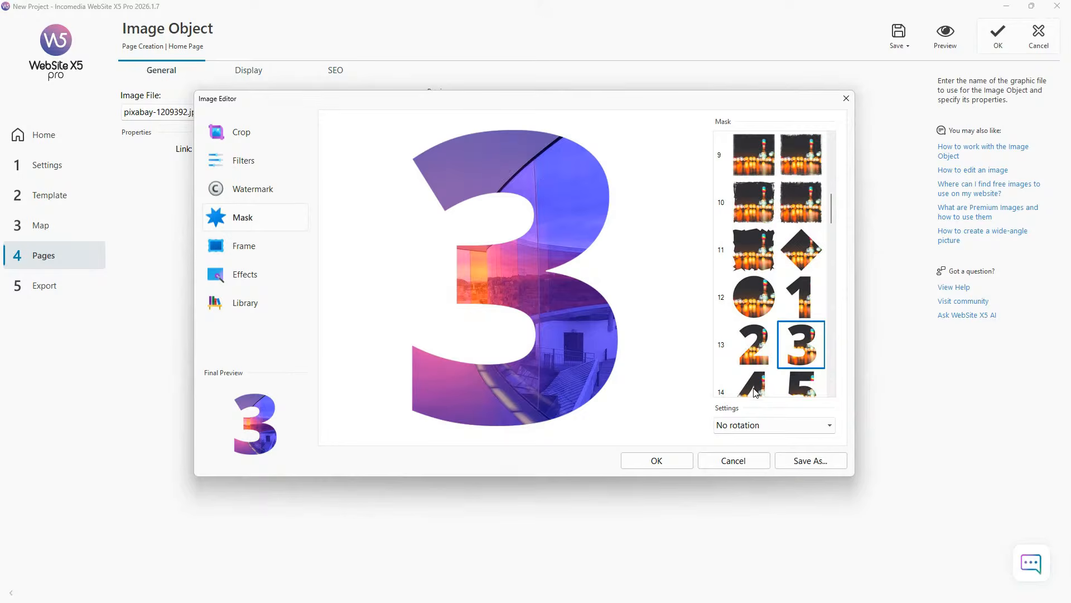
click(712, 459)
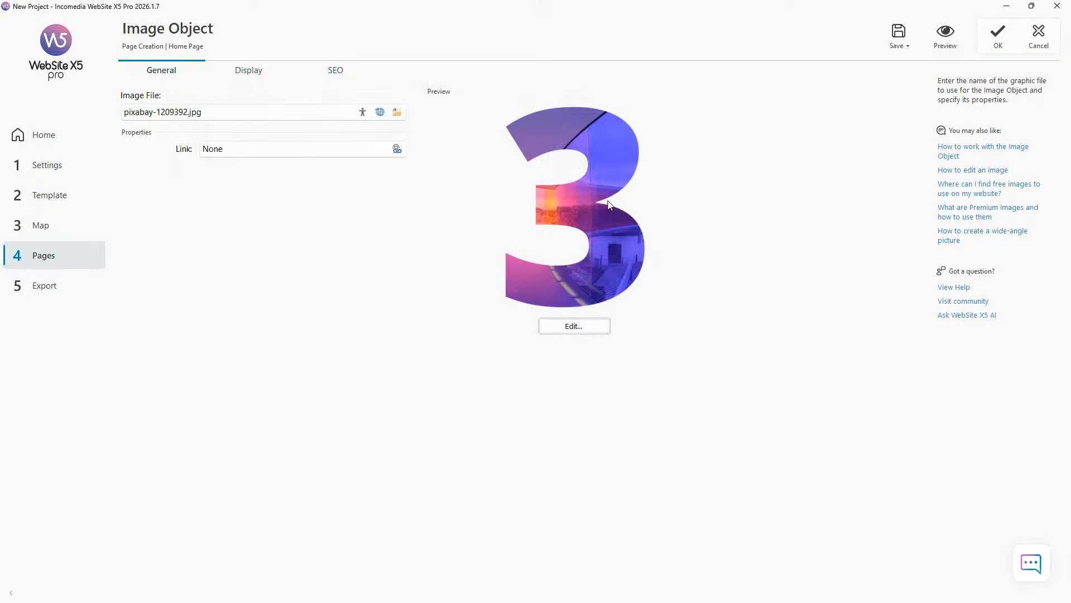
click(948, 46)
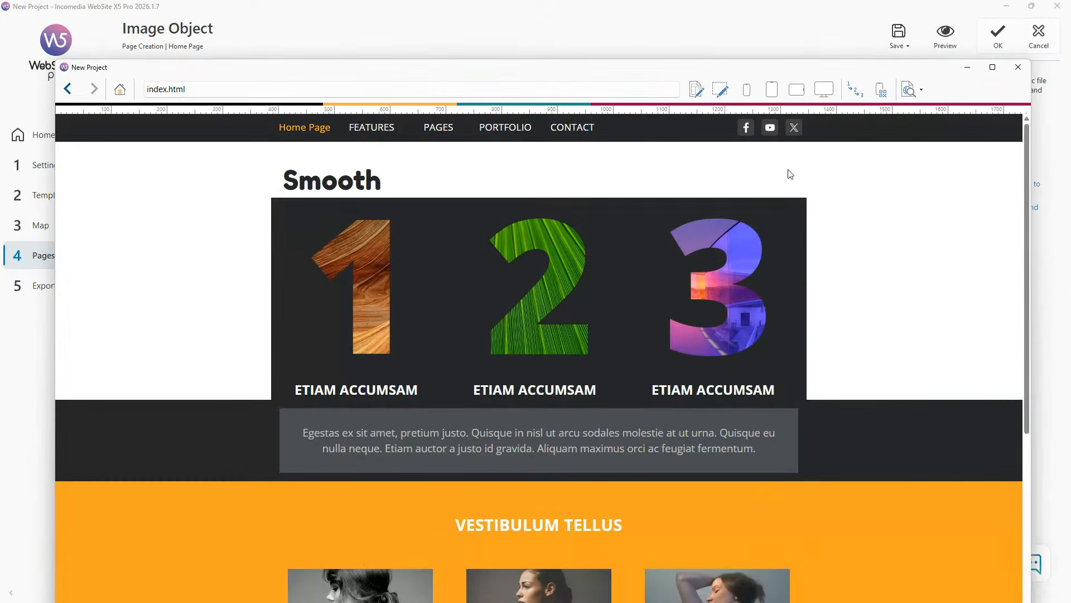
click(1019, 69)
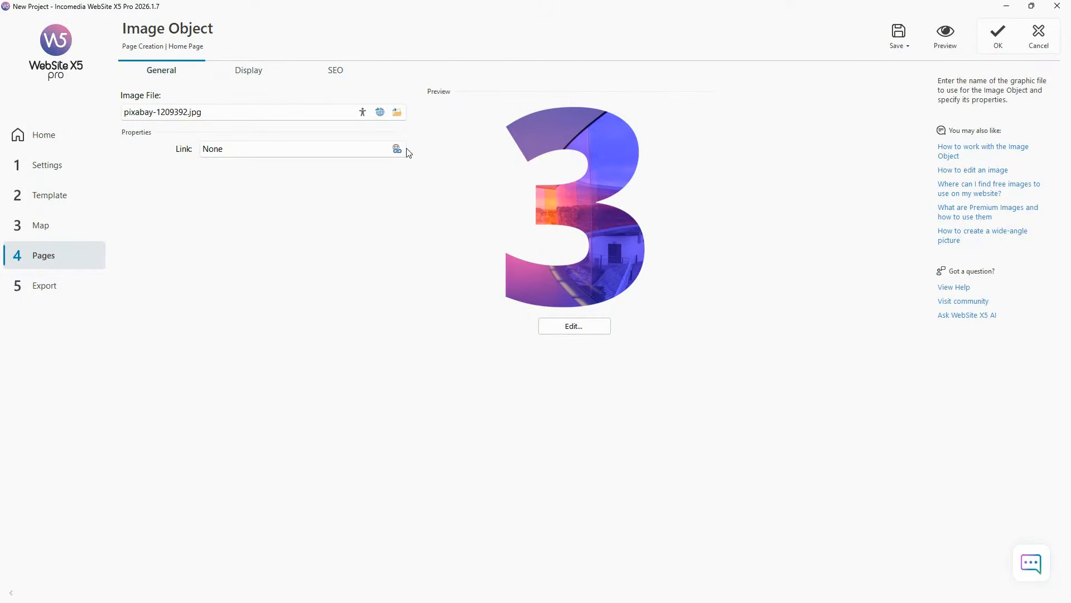
Set the third image's mask to None in the Image Editor and check the unmasked image in the page preview
click(575, 327)
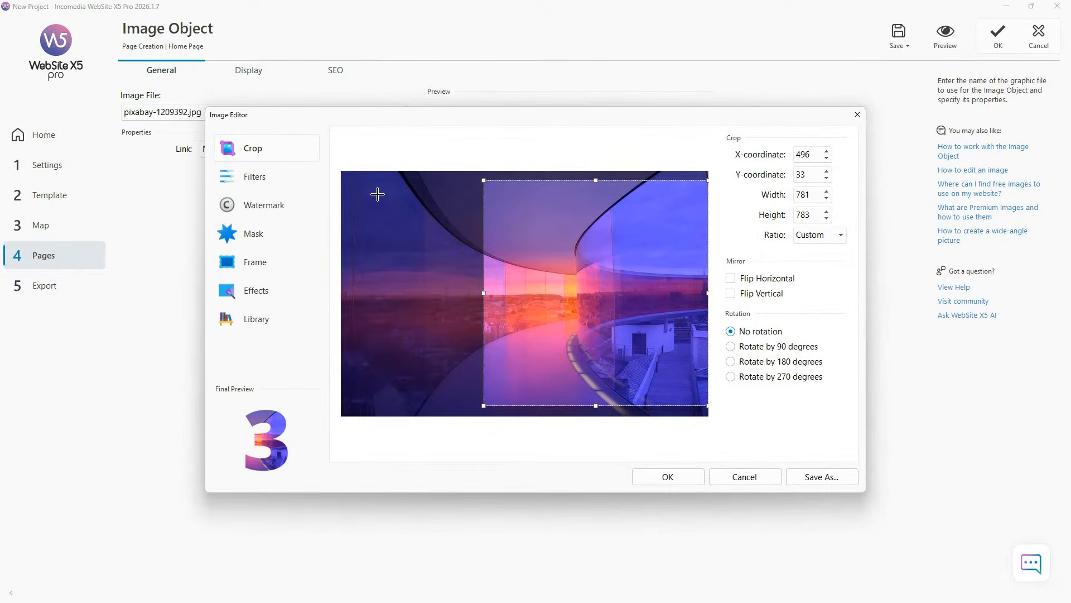
click(266, 234)
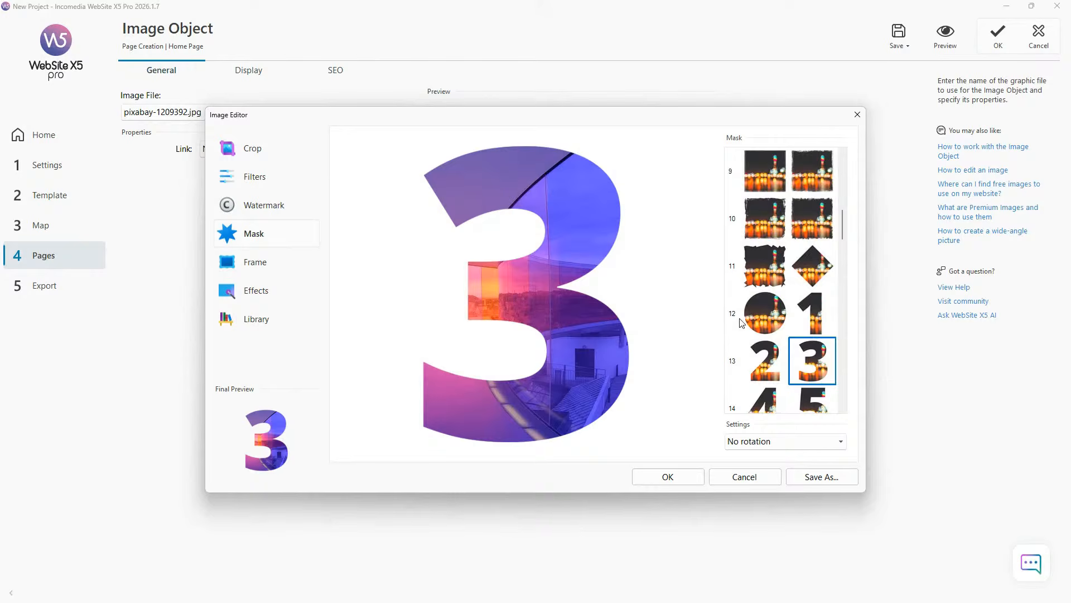
click(766, 170)
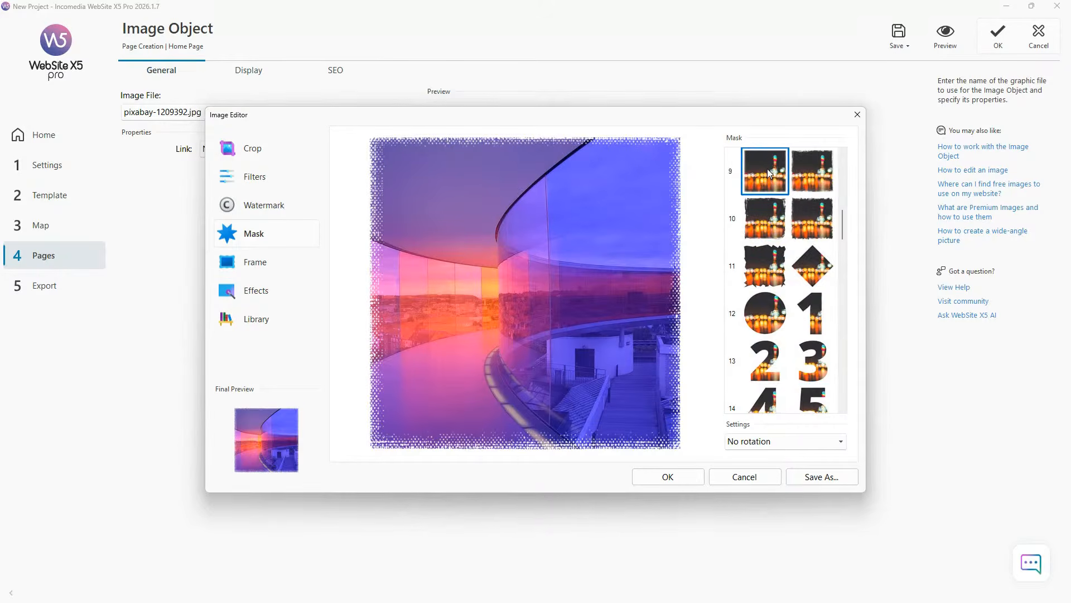
scroll(768, 168, up, 5)
click(773, 176)
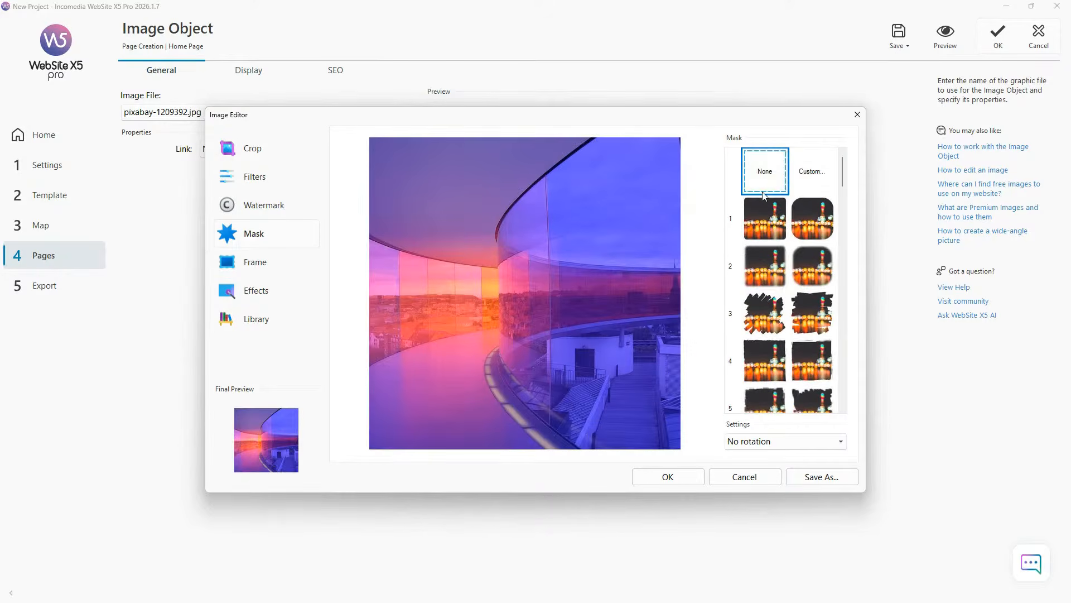
click(668, 476)
click(940, 46)
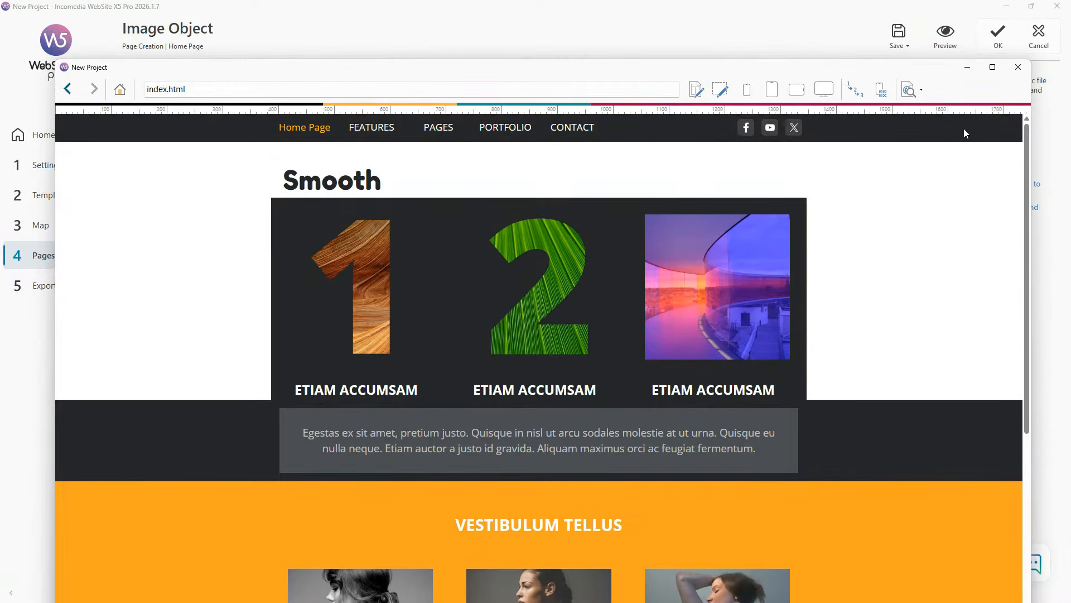
click(1018, 67)
Apply the number 3 mask to the third image again and confirm the Image Object settings
click(571, 324)
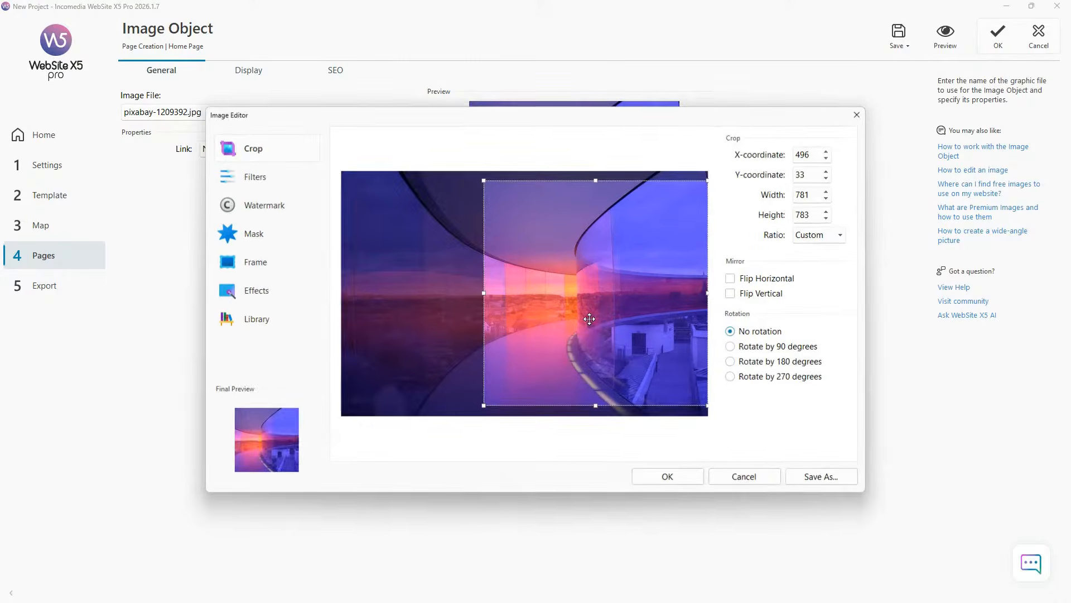
click(282, 231)
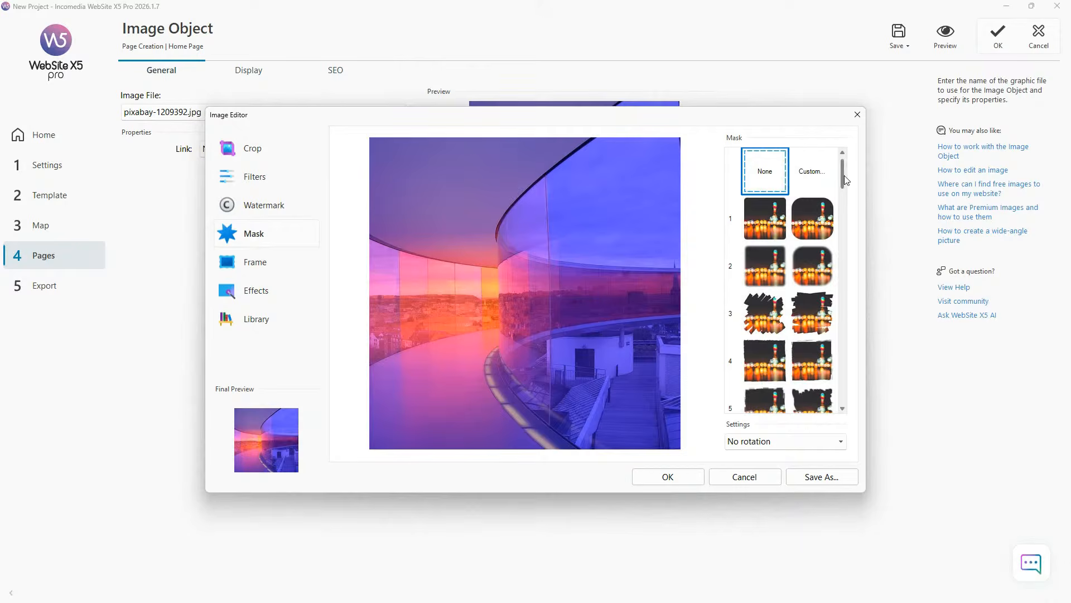
drag(842, 235, 846, 306)
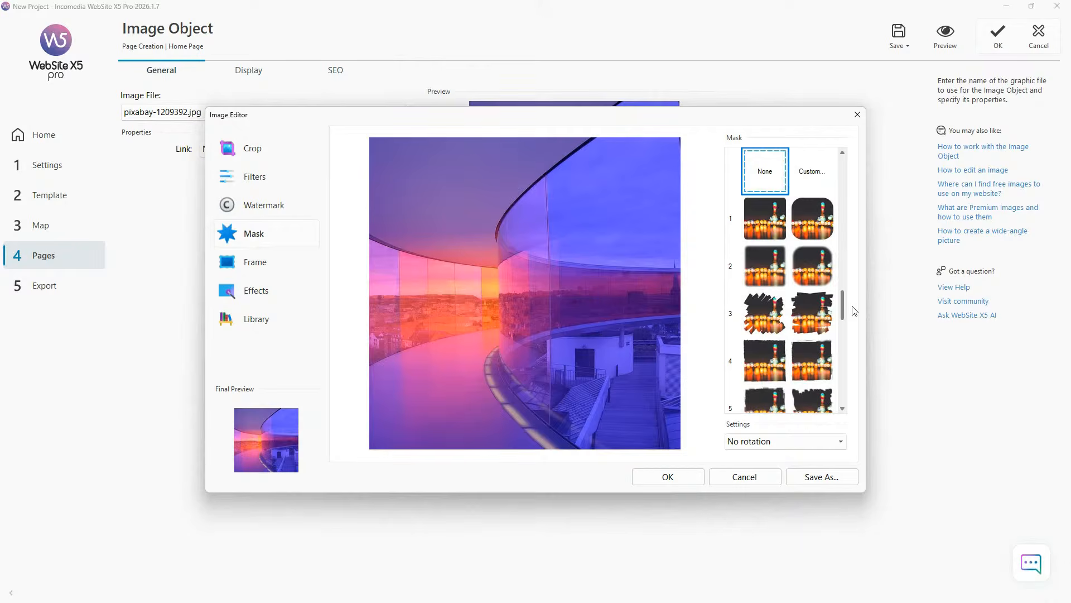
click(843, 152)
click(846, 156)
click(846, 157)
click(846, 158)
click(846, 158)
click(813, 183)
click(668, 477)
click(991, 41)
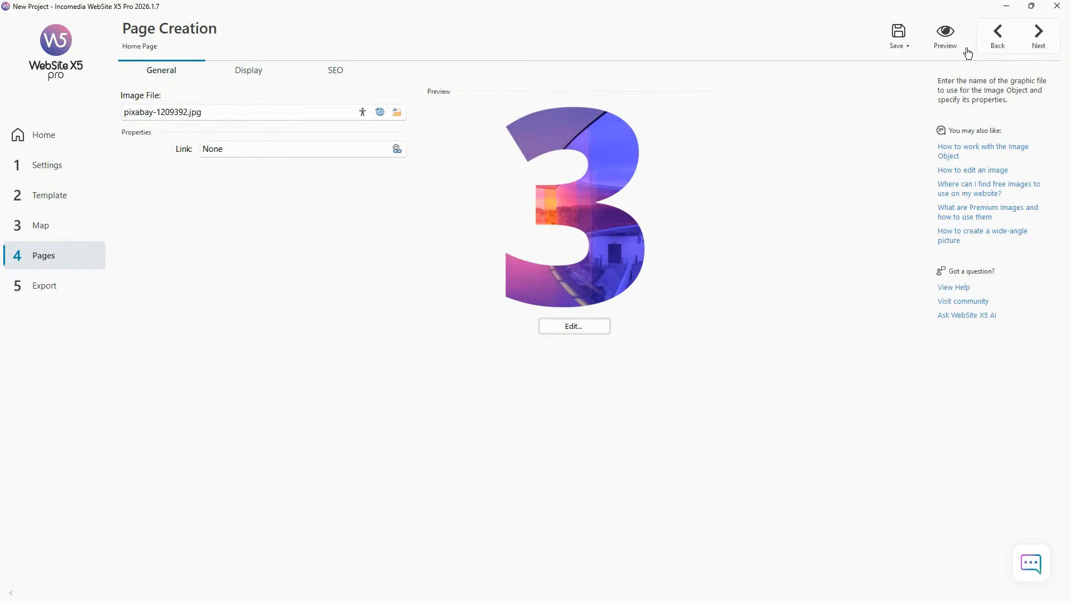
Preview the Home Page to check the numbered images in the top section and the sections below
click(949, 39)
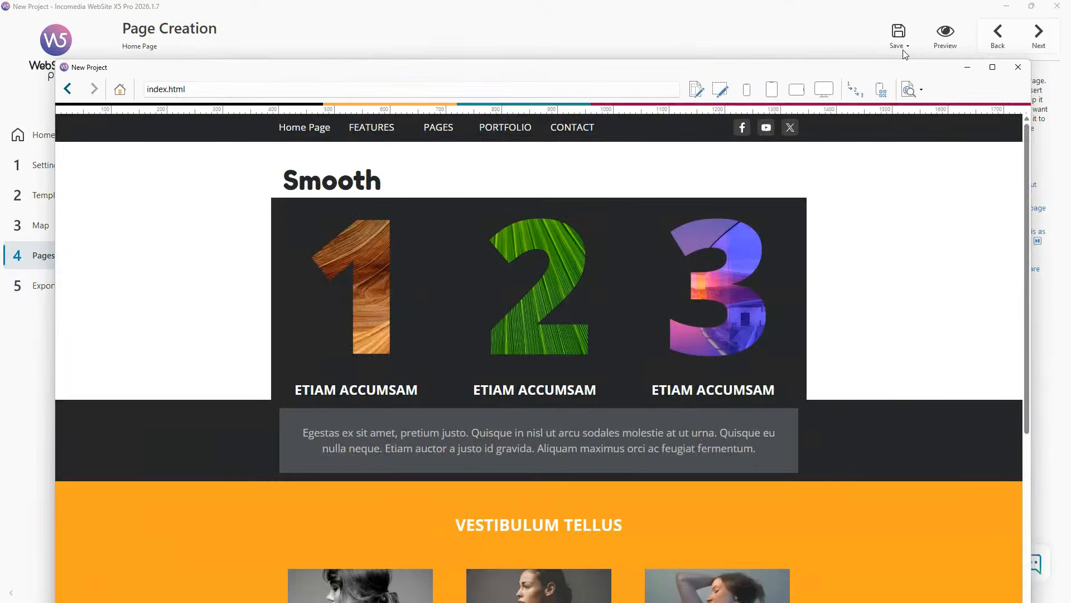
scroll(696, 323, down, 3)
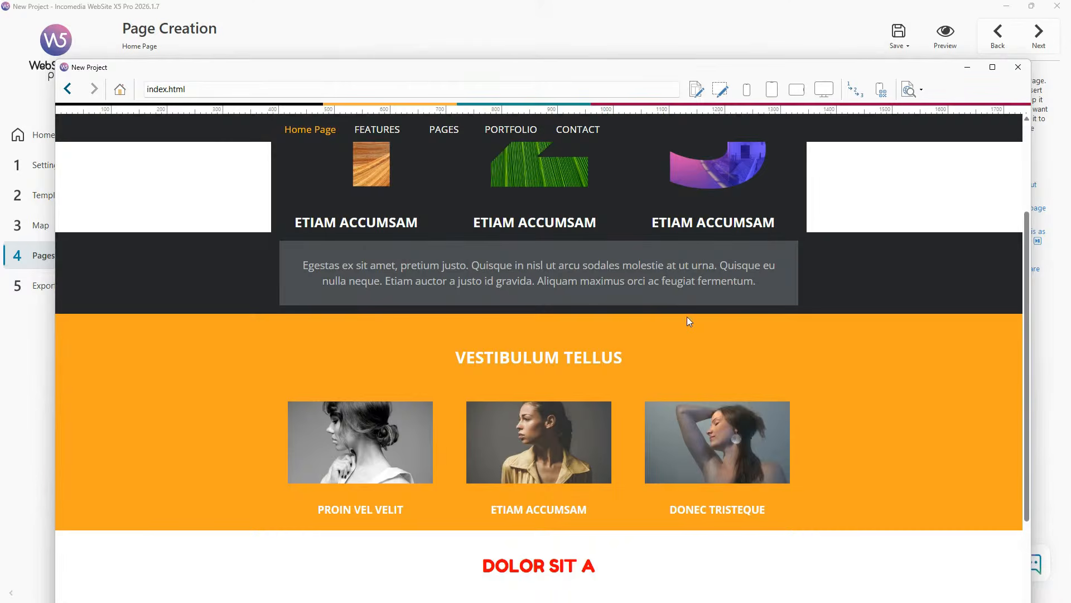
scroll(698, 323, up, 3)
click(1017, 69)
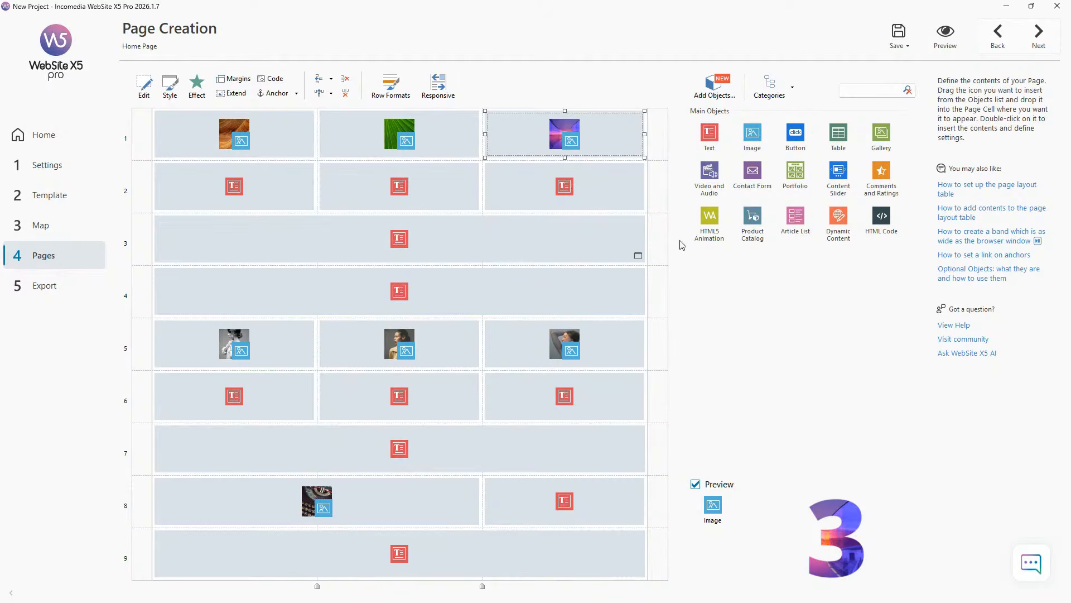
Inspect the text objects in rows 2 to 4 and compare the row 3 paragraph with the page preview
click(507, 202)
click(441, 244)
click(439, 290)
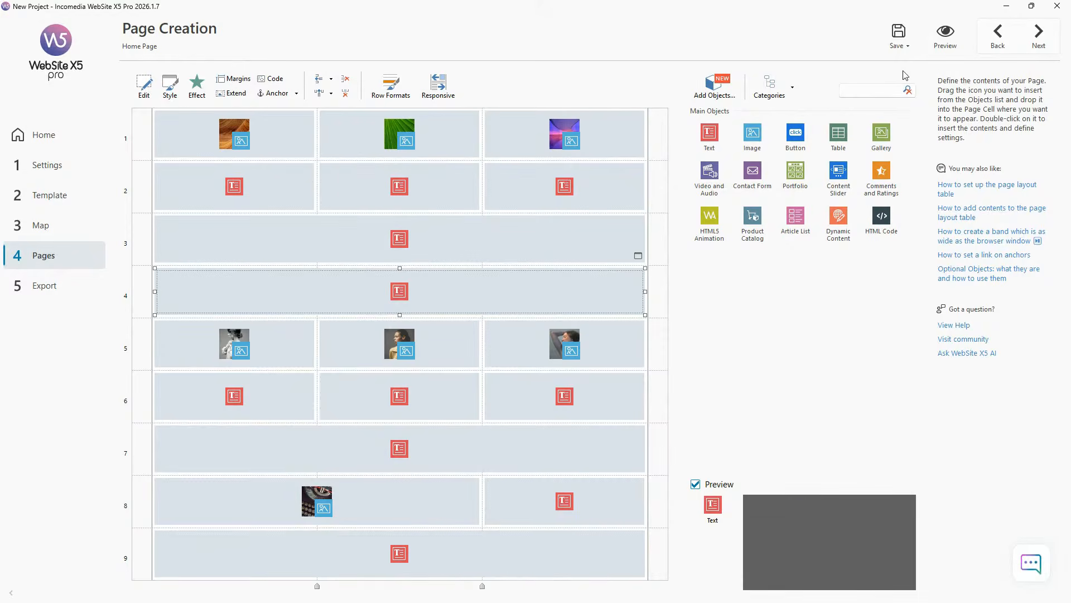
click(949, 39)
drag(309, 433, 747, 450)
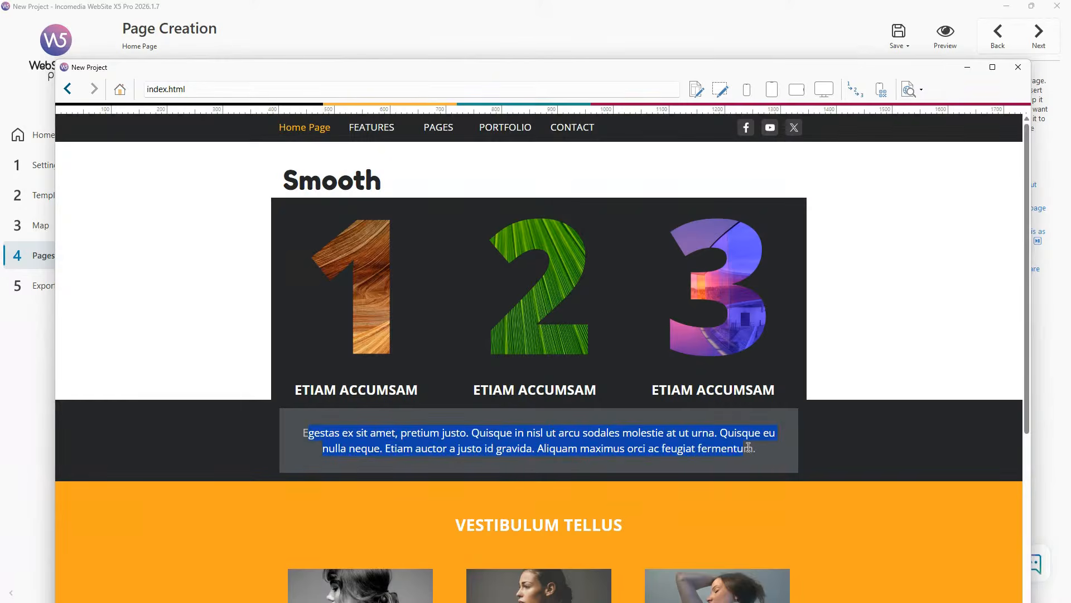
click(1018, 68)
click(446, 239)
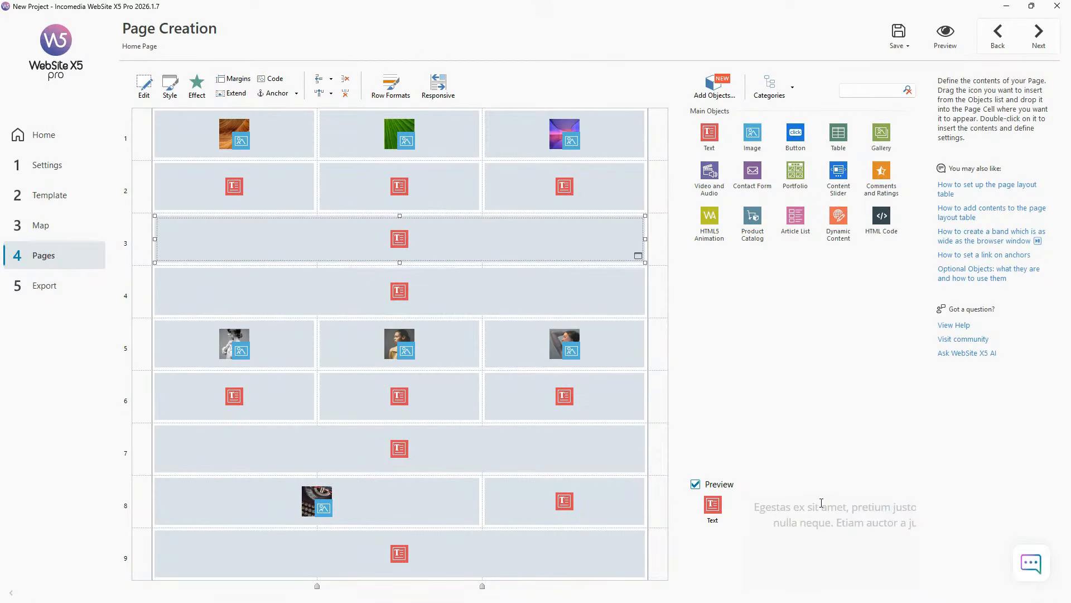
drag(761, 506, 893, 524)
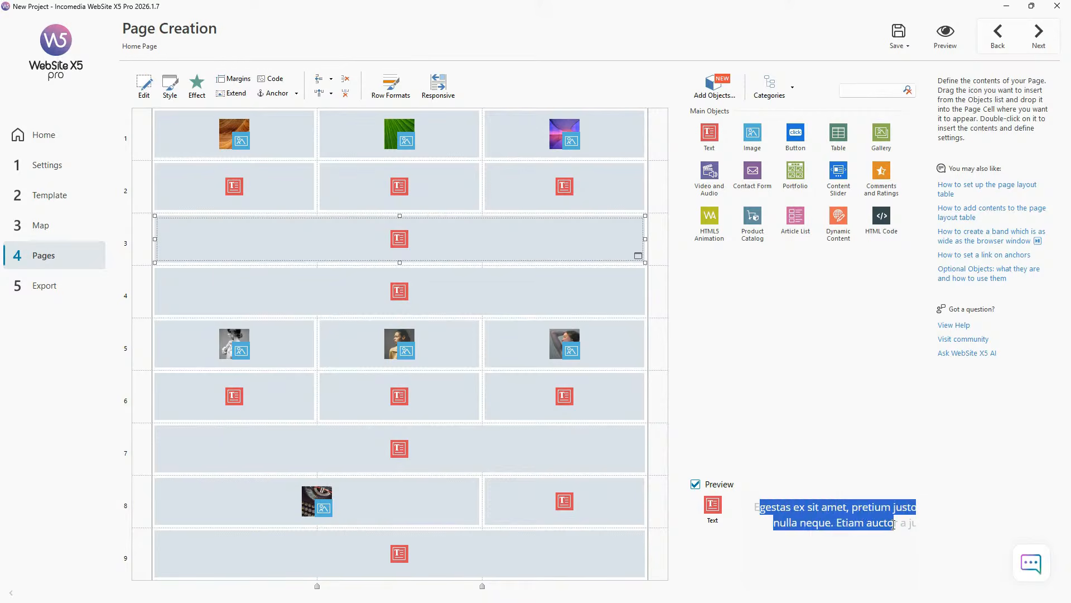
Open the row 3 text object, highlight its whole paragraph in the editor and leave without changing it
double_click(413, 240)
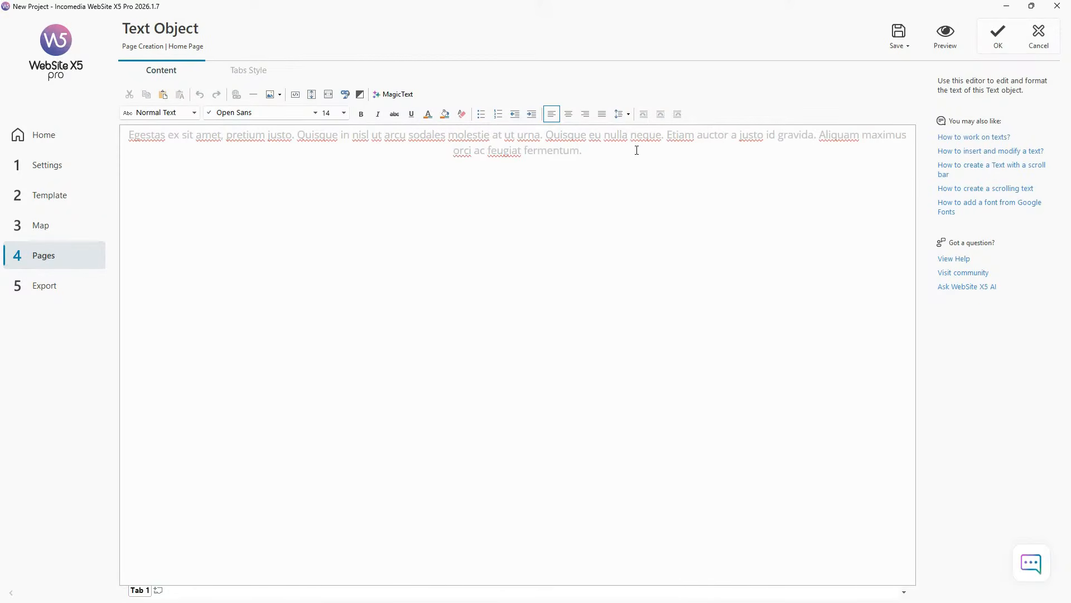
drag(590, 152, 119, 136)
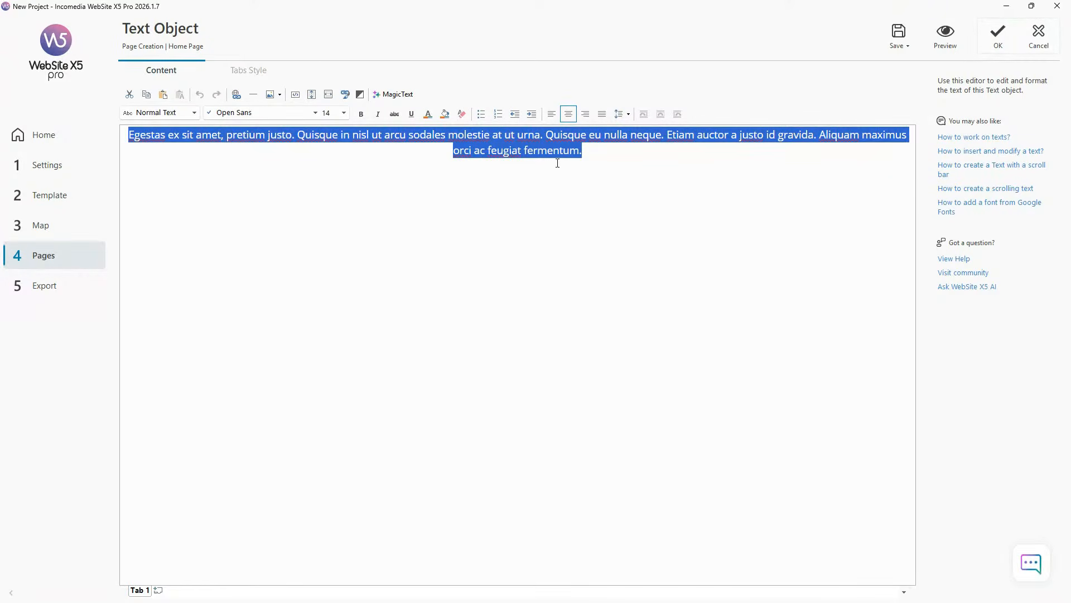
mouse_move(610, 152)
mouse_down()
mouse_move(130, 136)
mouse_move(608, 153)
mouse_up()
click(616, 156)
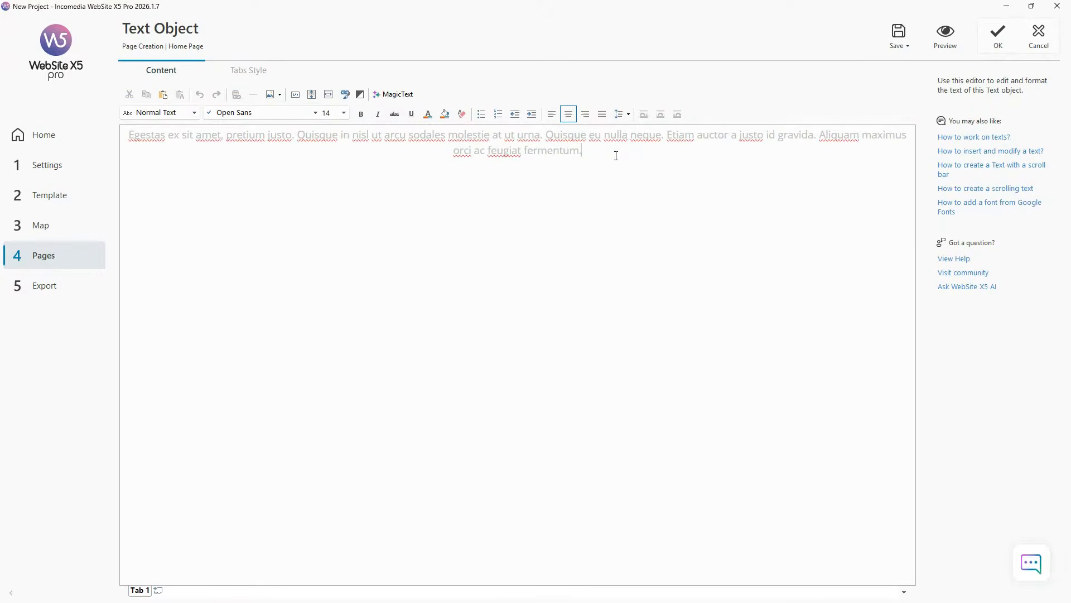
drag(594, 154, 132, 135)
click(135, 138)
key(ctrl+shift+Left)
key(ctrl+shift+Left)
key(ctrl+shift+Left)
key(ctrl+shift+Left)
key(ctrl+shift+Left)
key(ctrl+shift+Left)
key(ctrl+shift+Left)
key(ctrl+shift+Left)
key(ctrl+shift+Left)
key(ctrl+shift+Left)
key(ctrl+shift+Left)
key(ctrl+shift+Left)
key(ctrl+shift+Left)
key(ctrl+shift+Left)
key(ctrl+shift+Left)
key(ctrl+shift+Left)
key(ctrl+shift+Left)
key(ctrl+shift+Left)
key(ctrl+shift+Left)
key(ctrl+shift+Left)
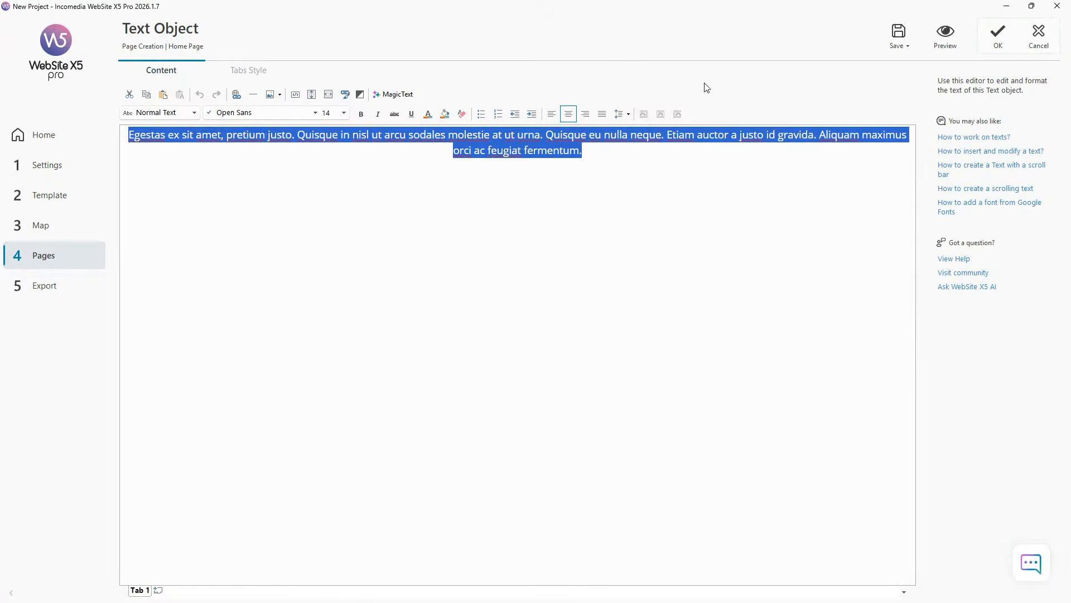
click(1048, 44)
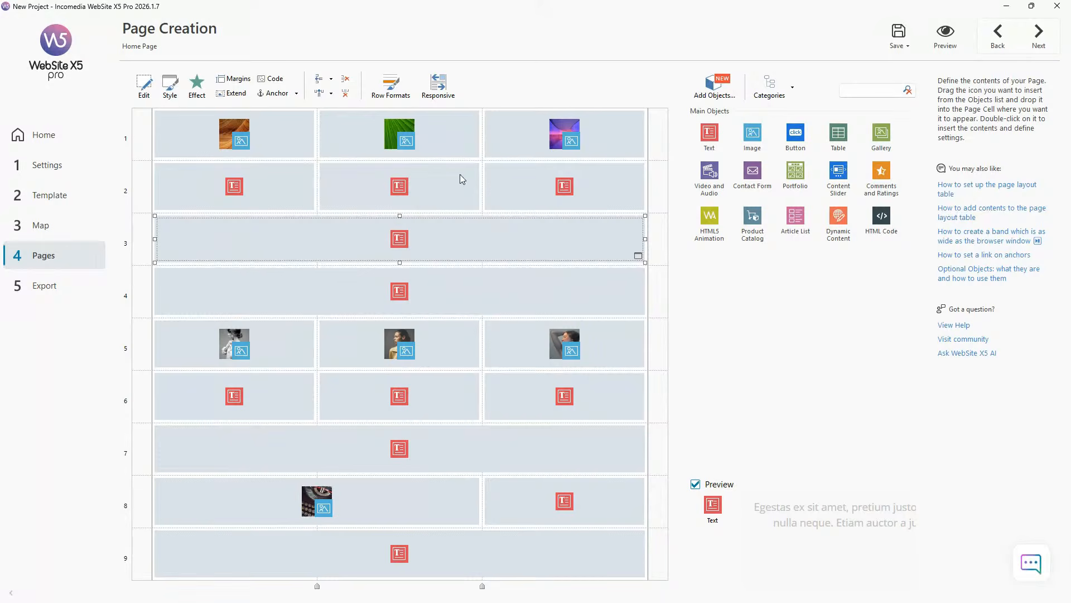
Inspect the third-column objects in rows 1 and 2 and review the whole page in a maximized preview
click(614, 135)
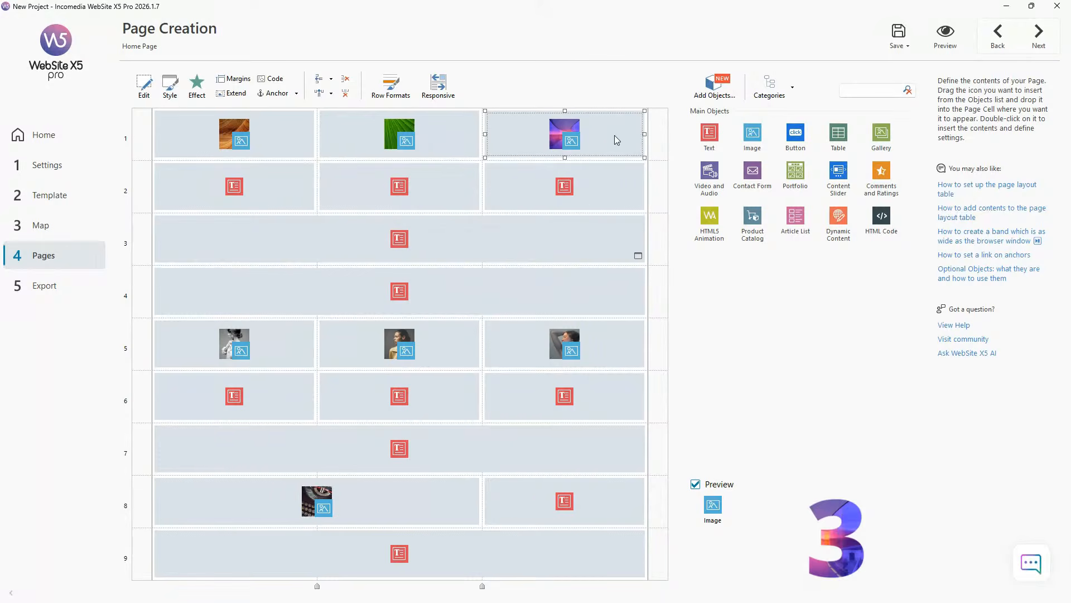
click(564, 184)
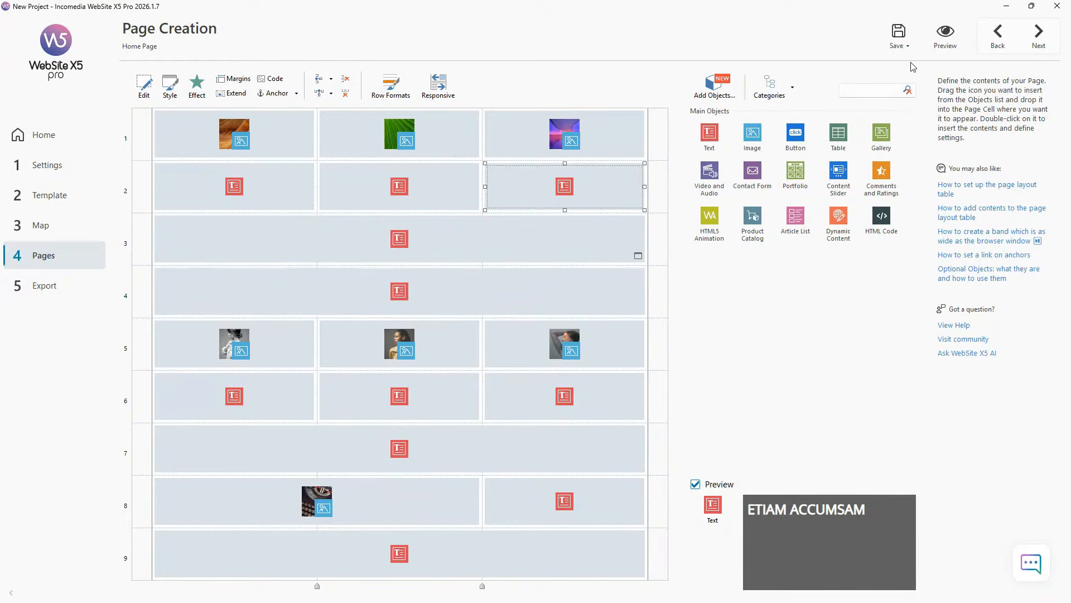
click(946, 34)
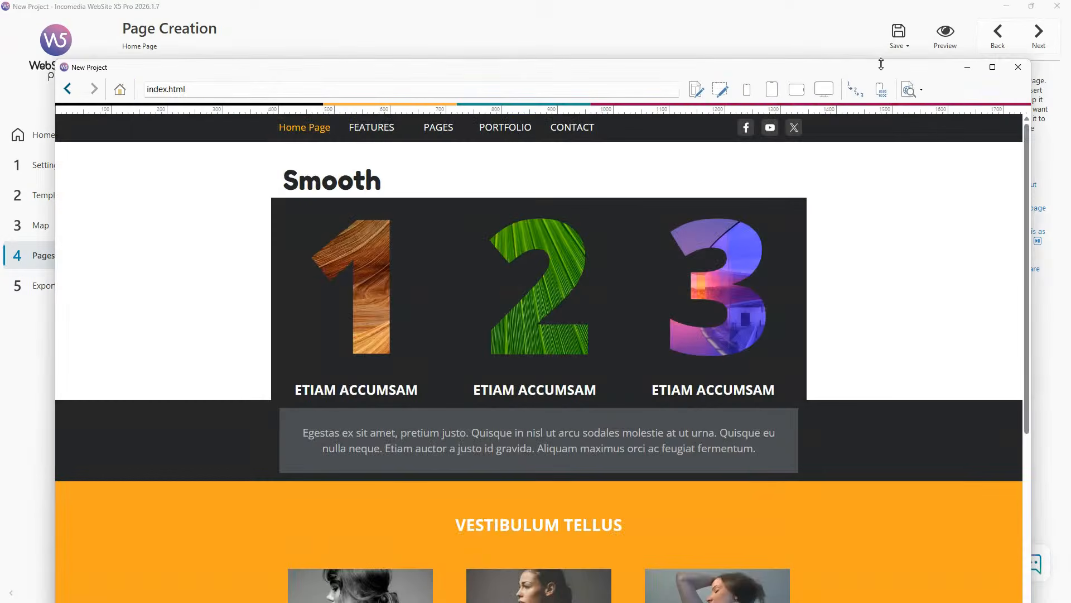
scroll(614, 210, down, 7)
scroll(621, 252, down, 2)
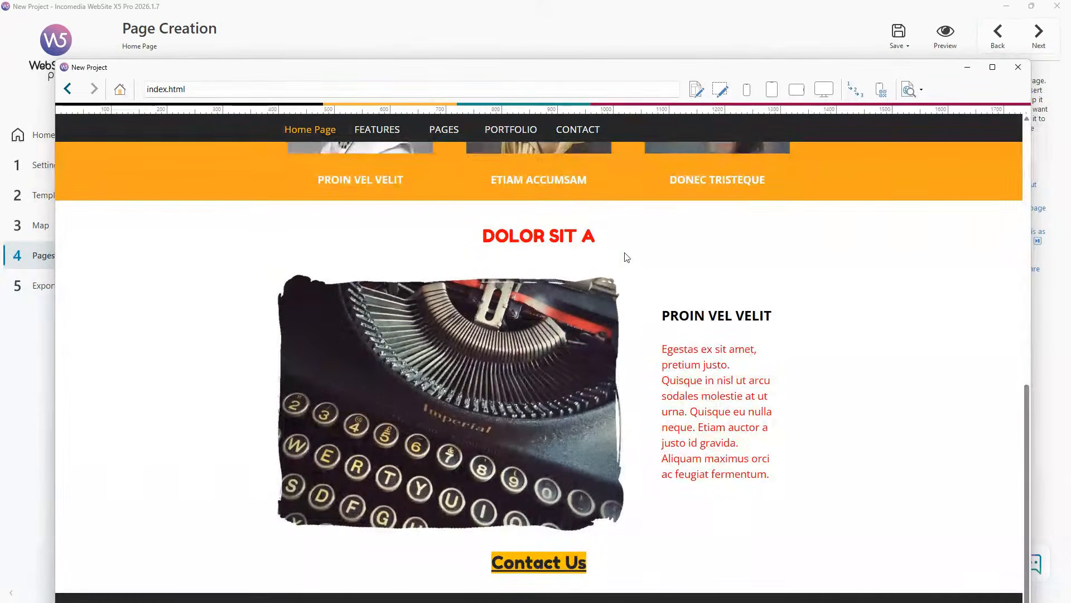
drag(634, 73, 627, 25)
double_click(627, 26)
scroll(642, 312, up, 9)
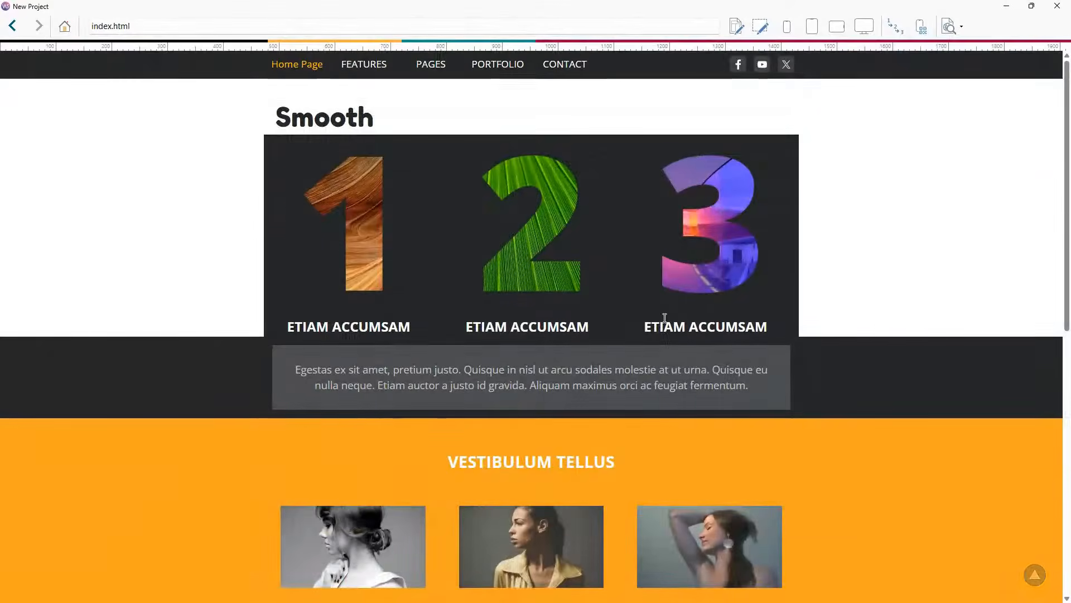
scroll(684, 306, down, 3)
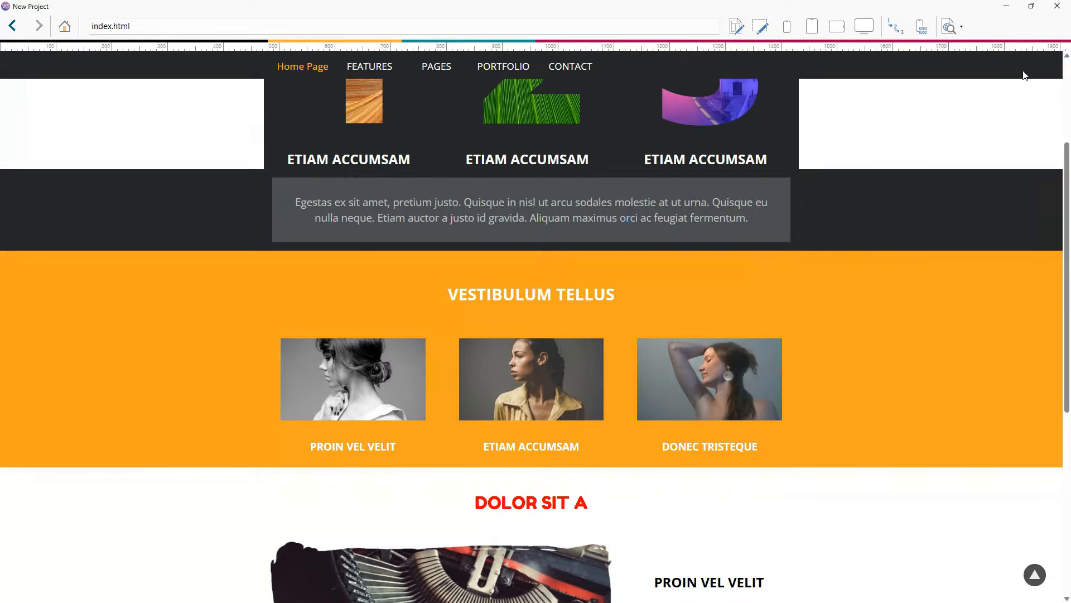
click(1057, 6)
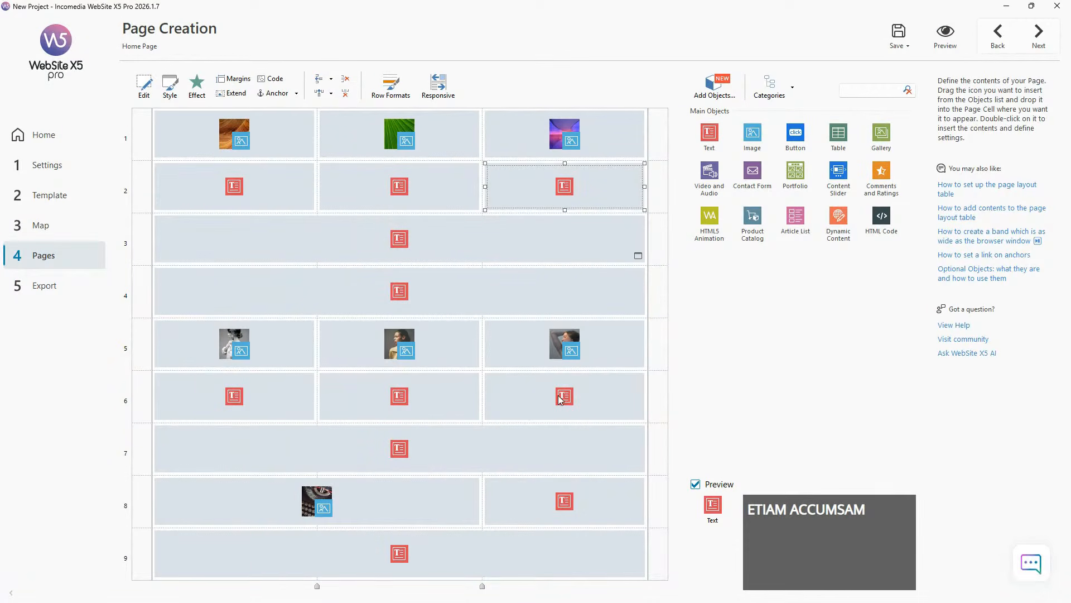
Preview the orange band on the page and inspect the matching image and text objects in rows 5 and 6
click(942, 40)
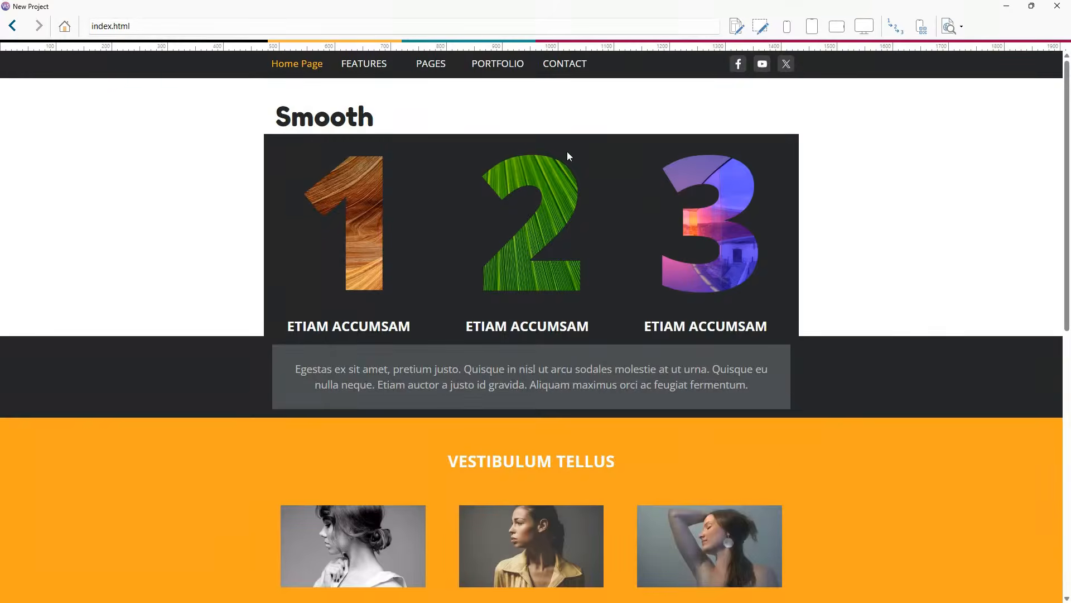
scroll(568, 157, down, 3)
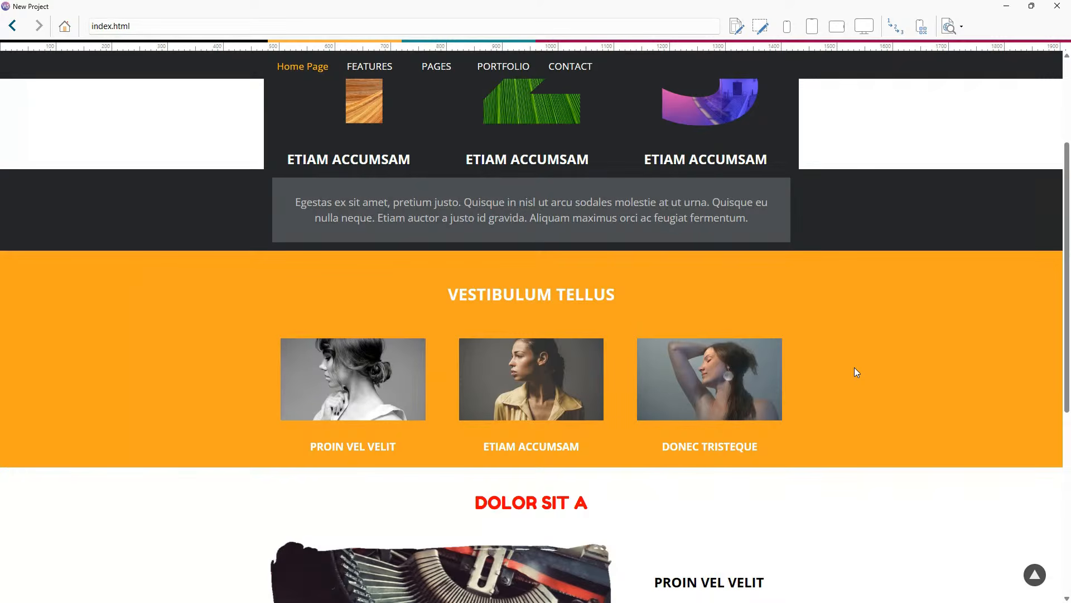
click(1056, 6)
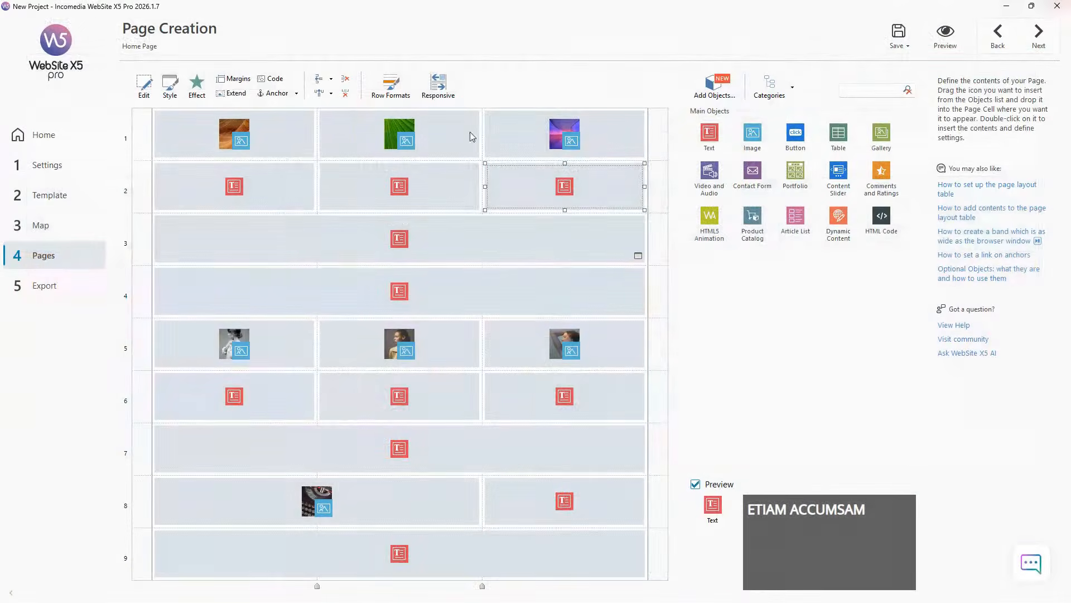
click(550, 326)
click(427, 343)
click(254, 351)
click(260, 397)
click(394, 401)
click(539, 397)
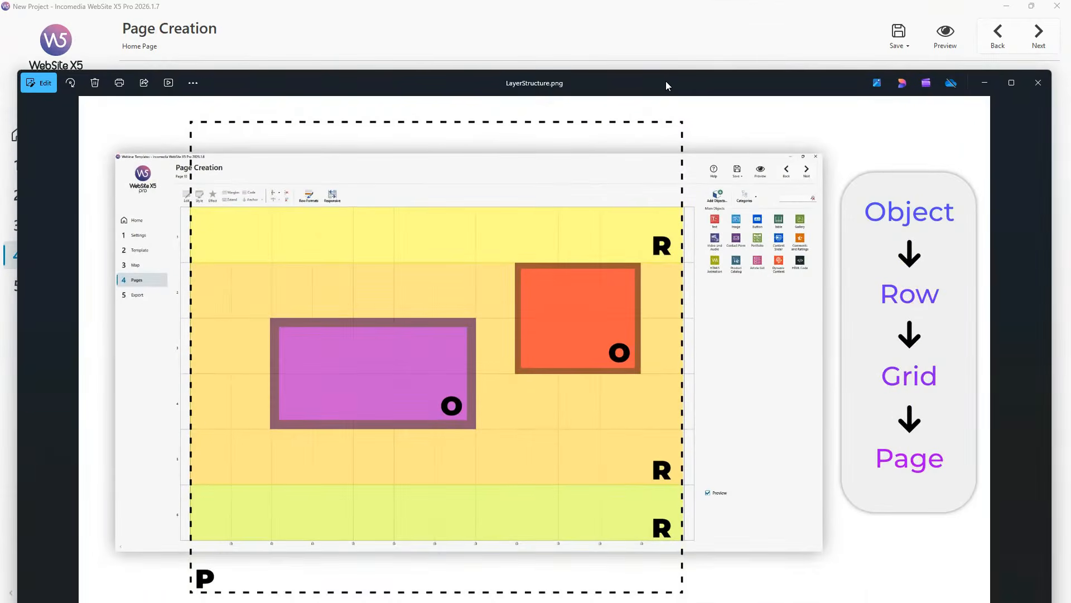
View the LayerStructure.png diagram of object, row, grid and page layers full screen in the image viewer and close it
double_click(665, 81)
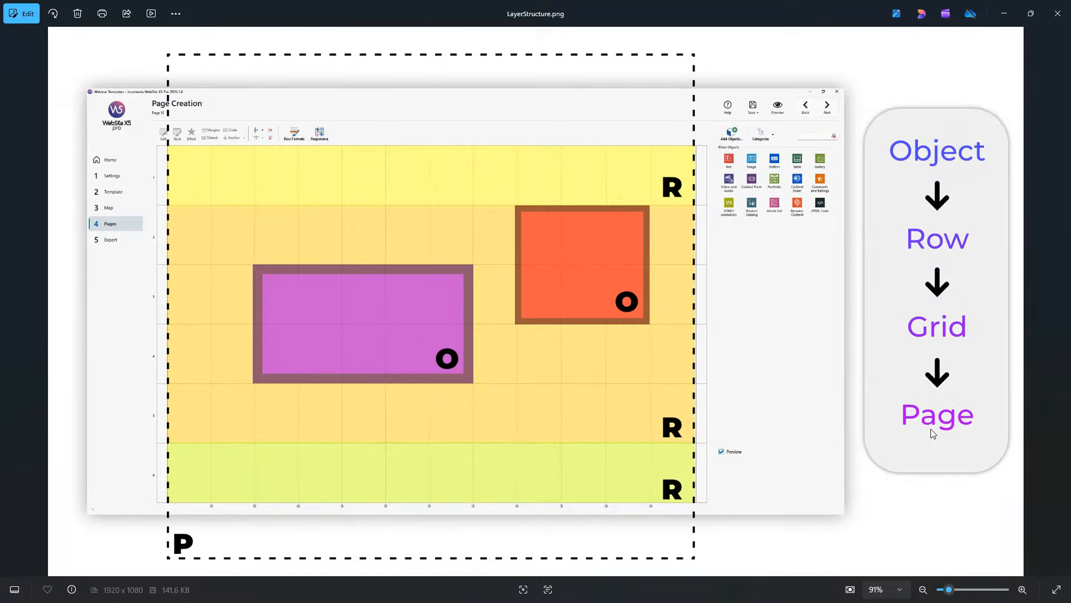
click(1057, 19)
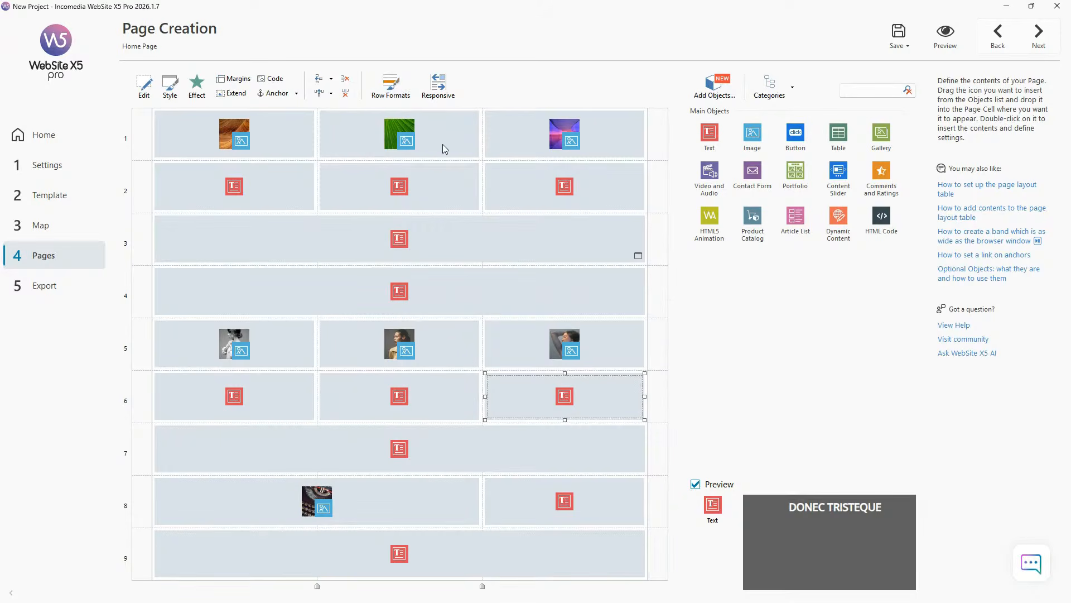
Open the Row Formats of the Home Page and review the background settings of rows 1–2 and rows 7 to 9
click(406, 100)
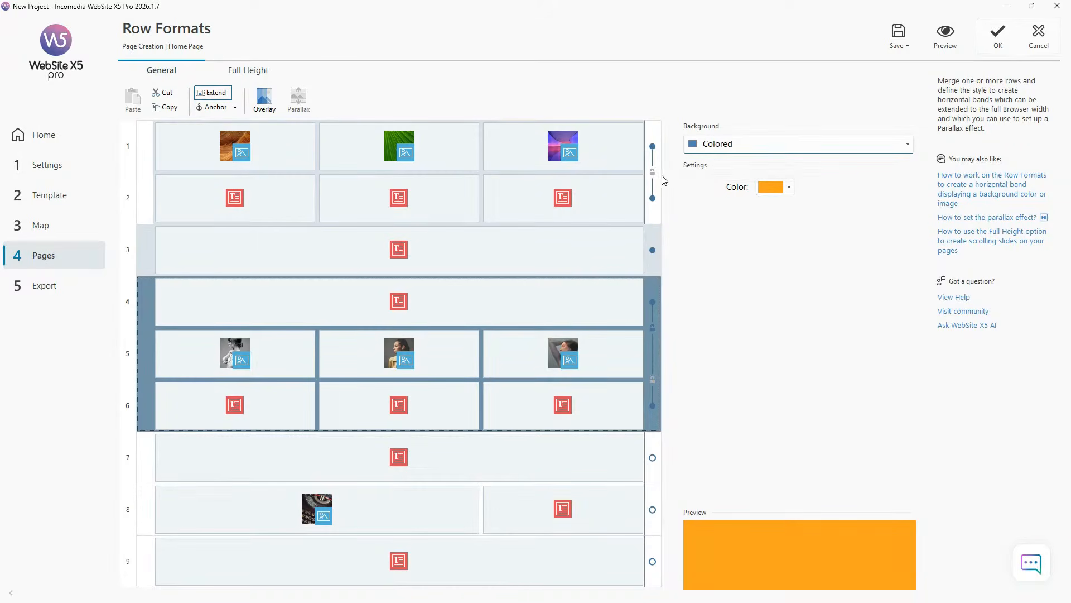
click(595, 169)
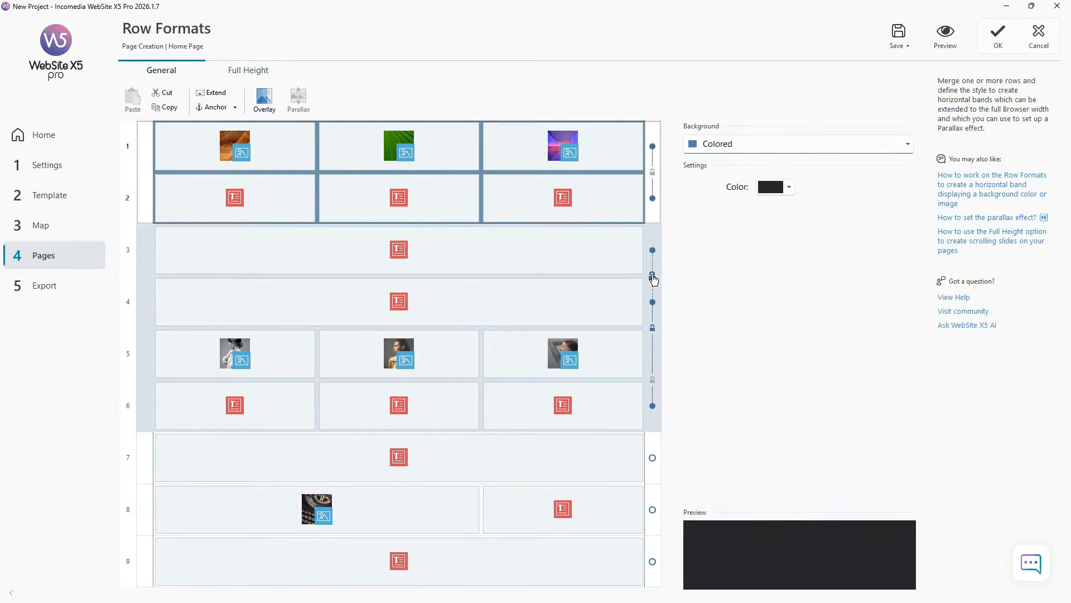
click(653, 282)
click(587, 465)
click(536, 508)
click(545, 563)
click(532, 521)
click(533, 472)
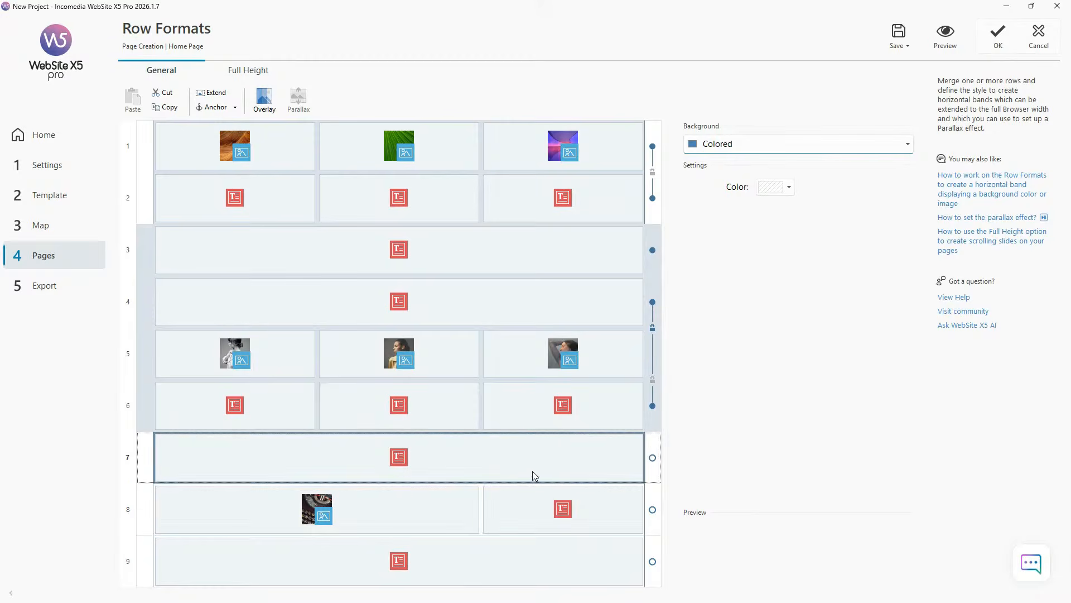
Inspect the background format of merged rows 4 to 6 and compare it with their band in the page preview
click(565, 412)
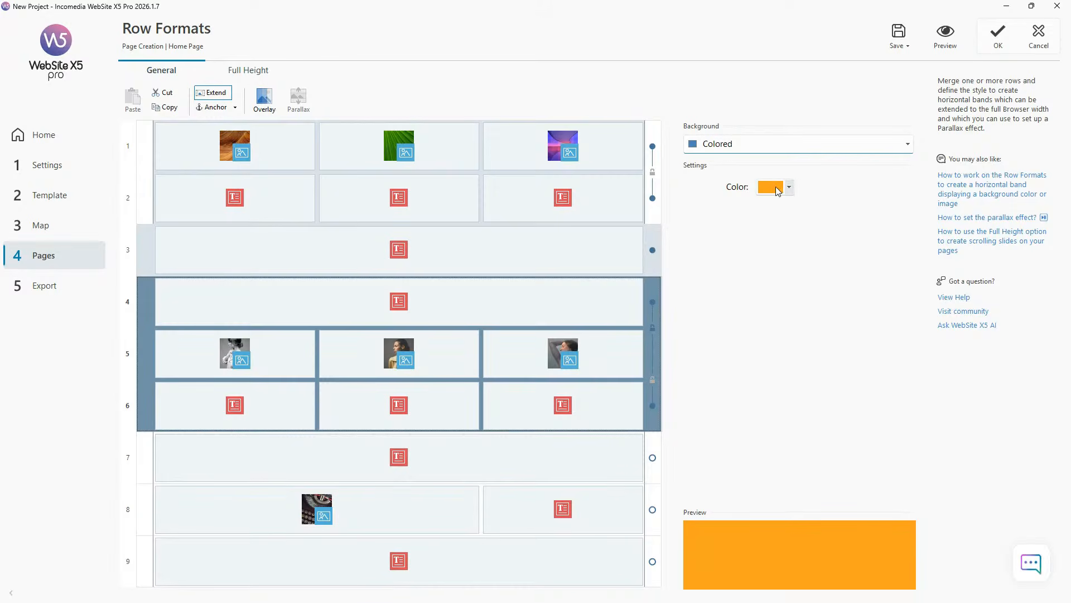
click(944, 35)
scroll(770, 211, down, 4)
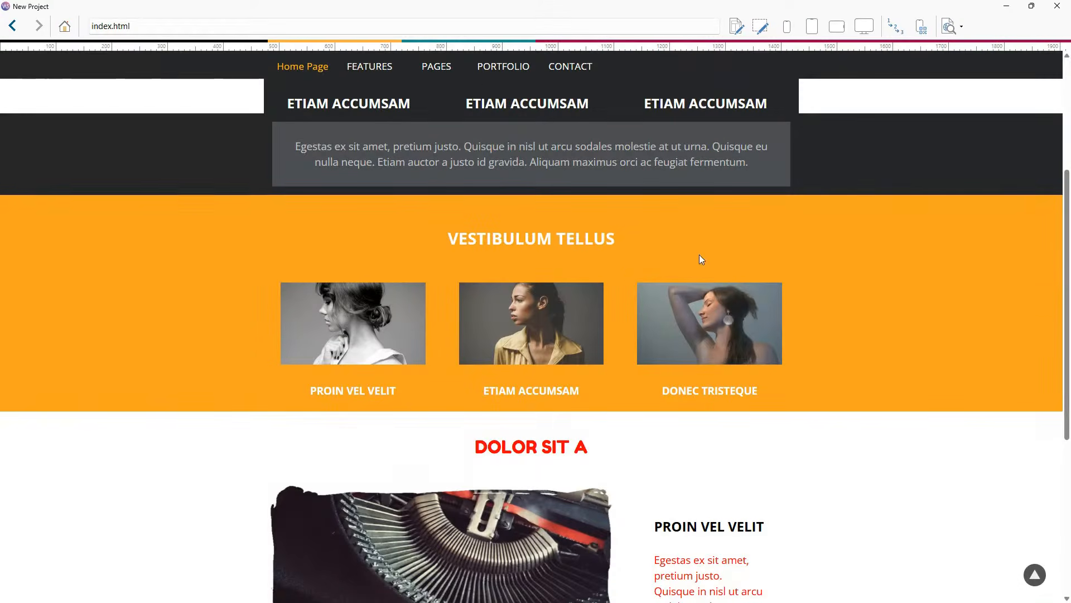
click(1057, 6)
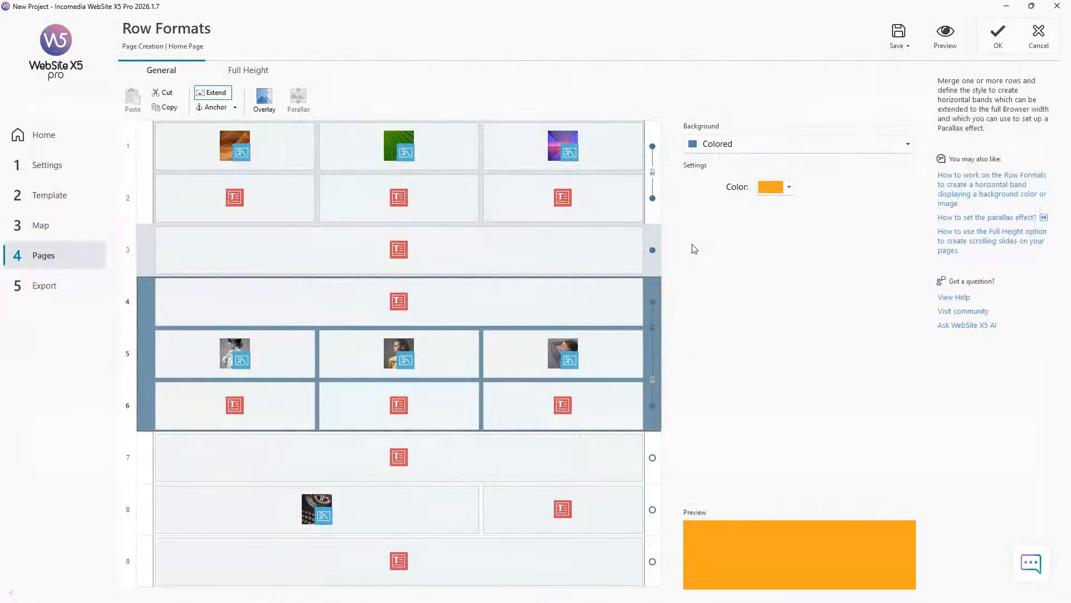
Separate row 4 from merged rows 5 and 6 in Row Formats and check the orange band in the page preview
click(654, 328)
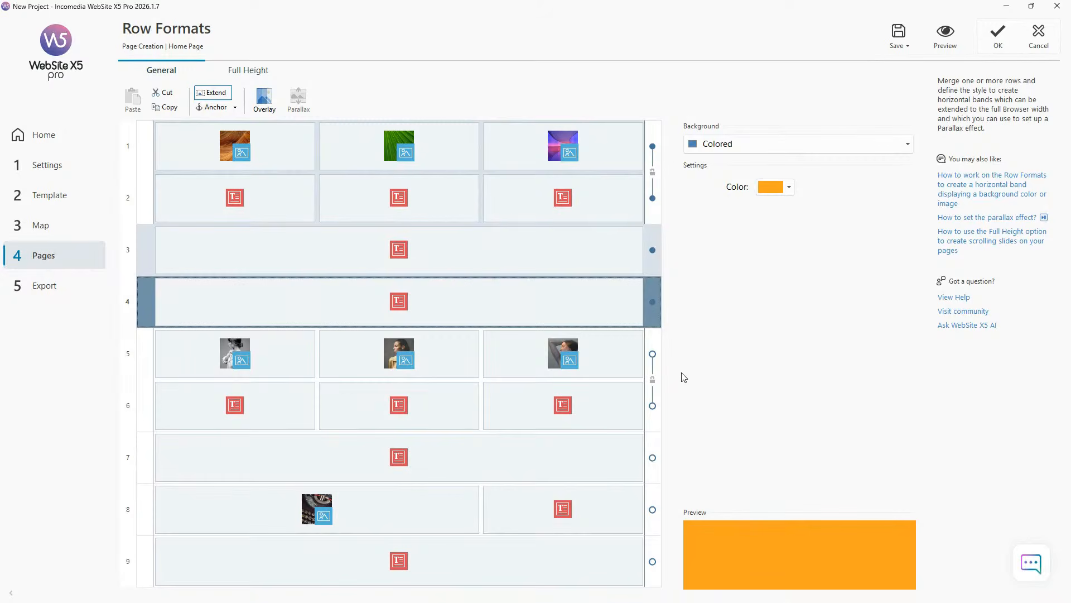
click(623, 395)
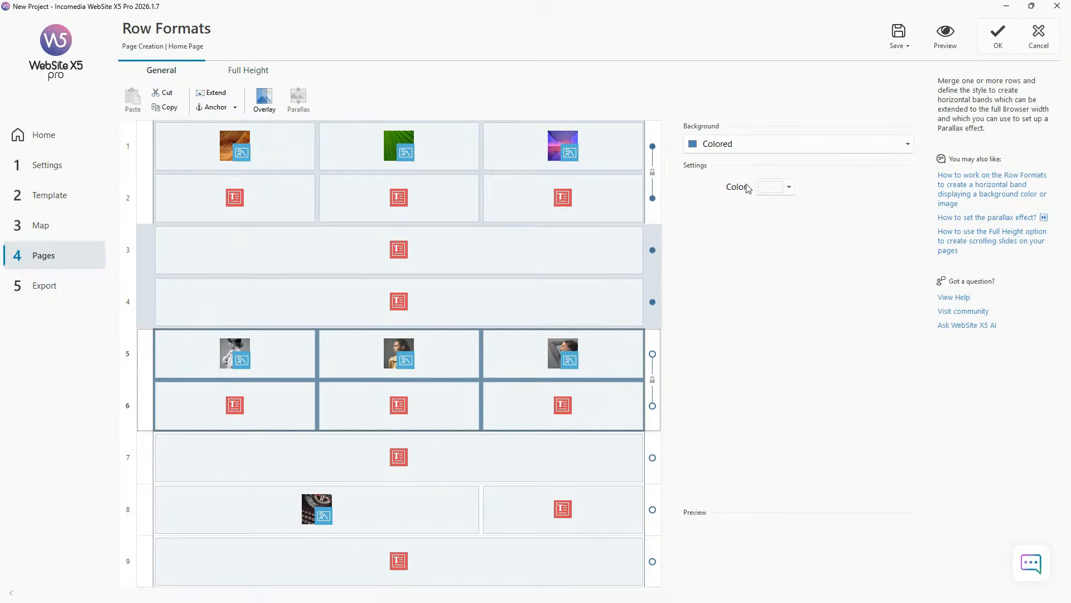
click(574, 295)
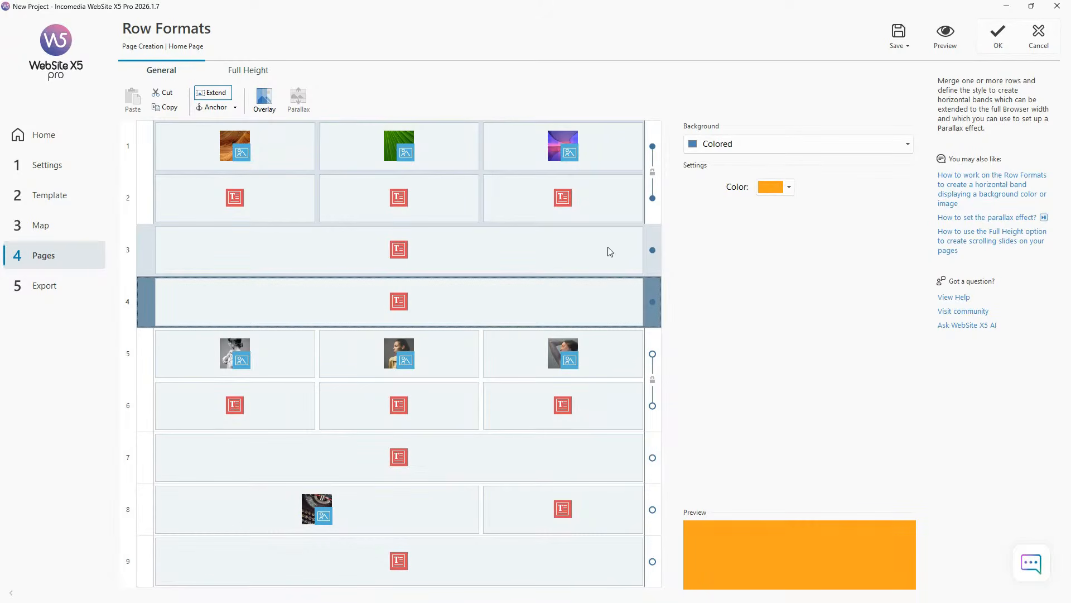
click(943, 42)
scroll(773, 174, down, 2)
scroll(773, 169, down, 2)
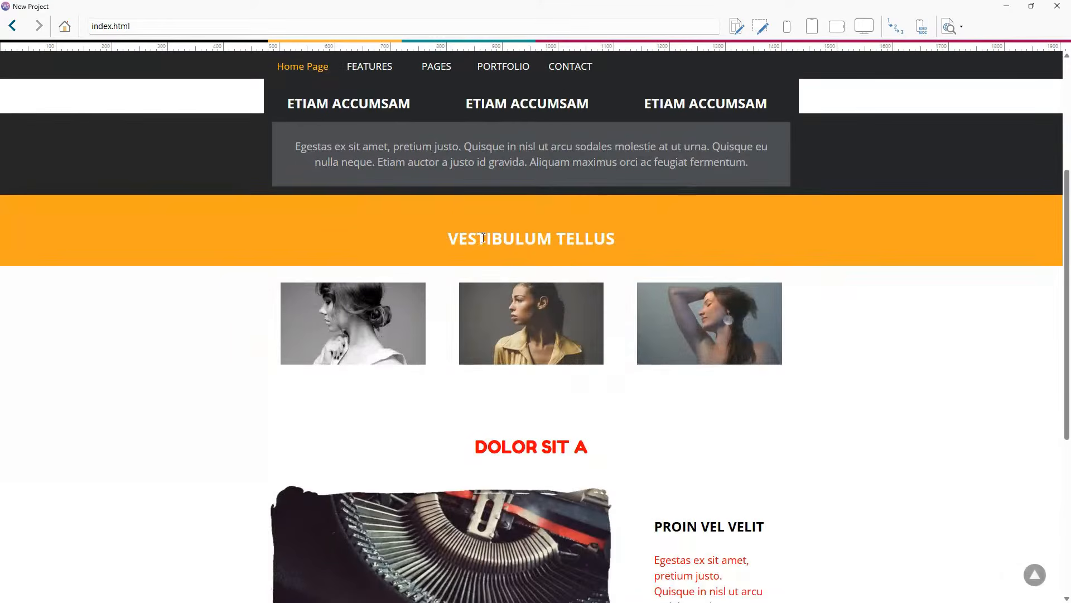
Merge row 4 back with rows 5 and 6 in Row Formats and check their shared band in the page preview
drag(447, 238, 614, 238)
click(751, 230)
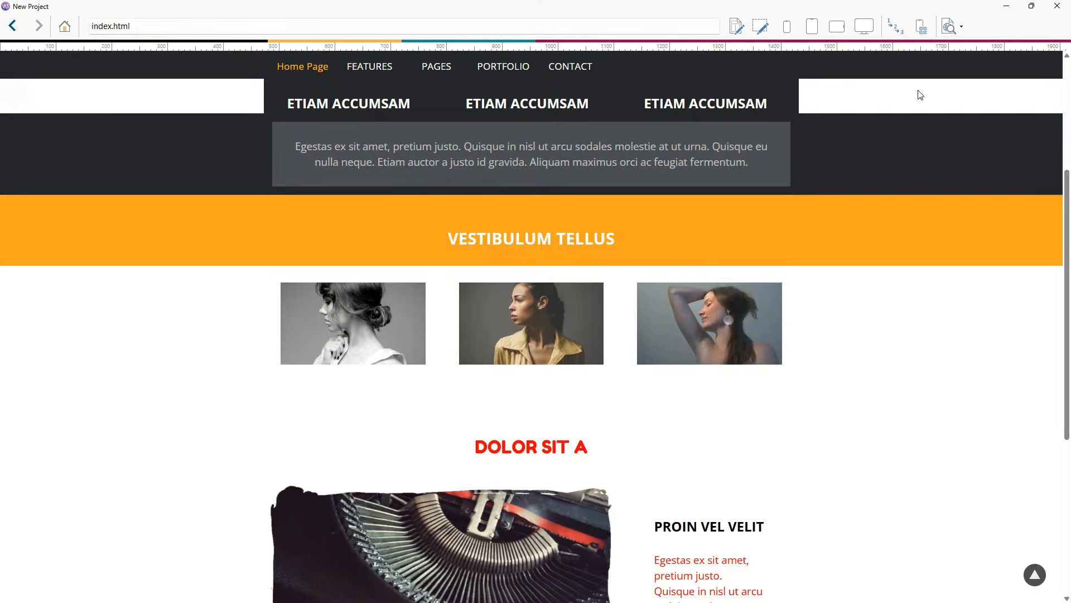
click(1057, 5)
click(653, 329)
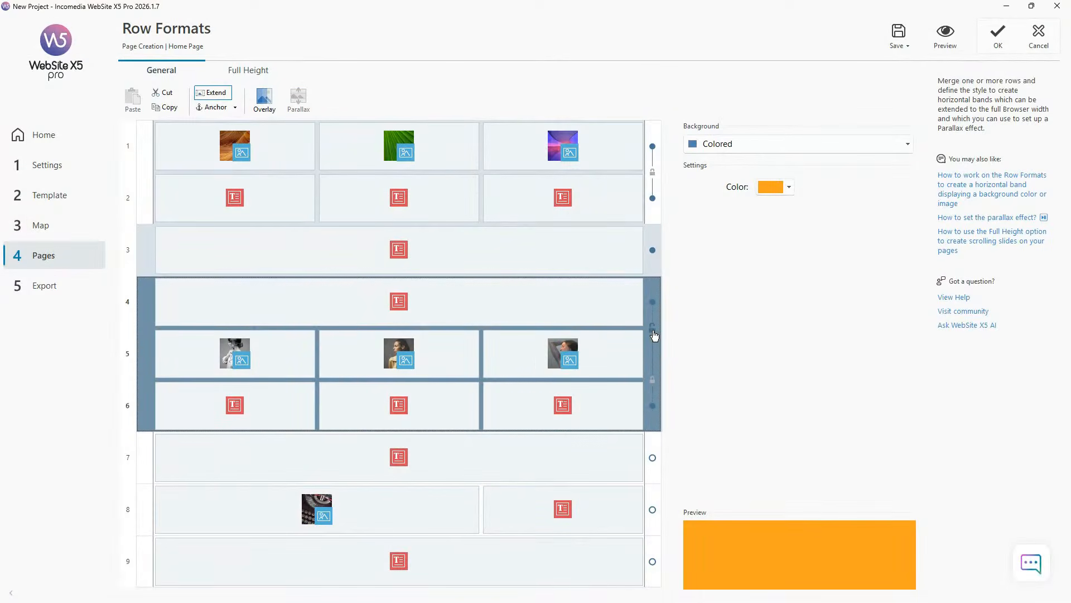
click(946, 33)
scroll(631, 218, down, 5)
scroll(631, 218, down, 1)
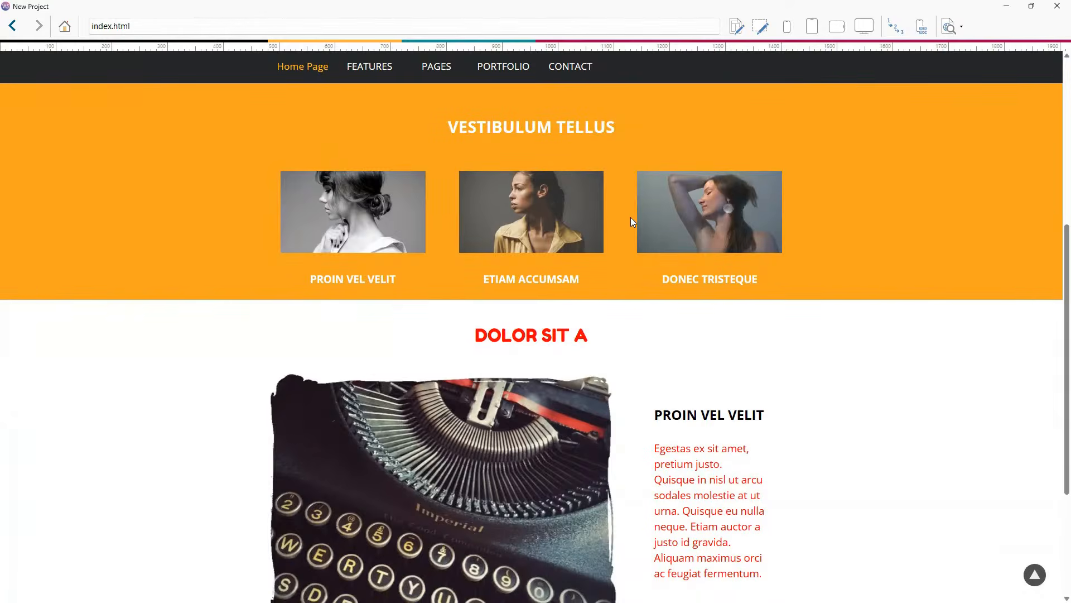
click(1057, 7)
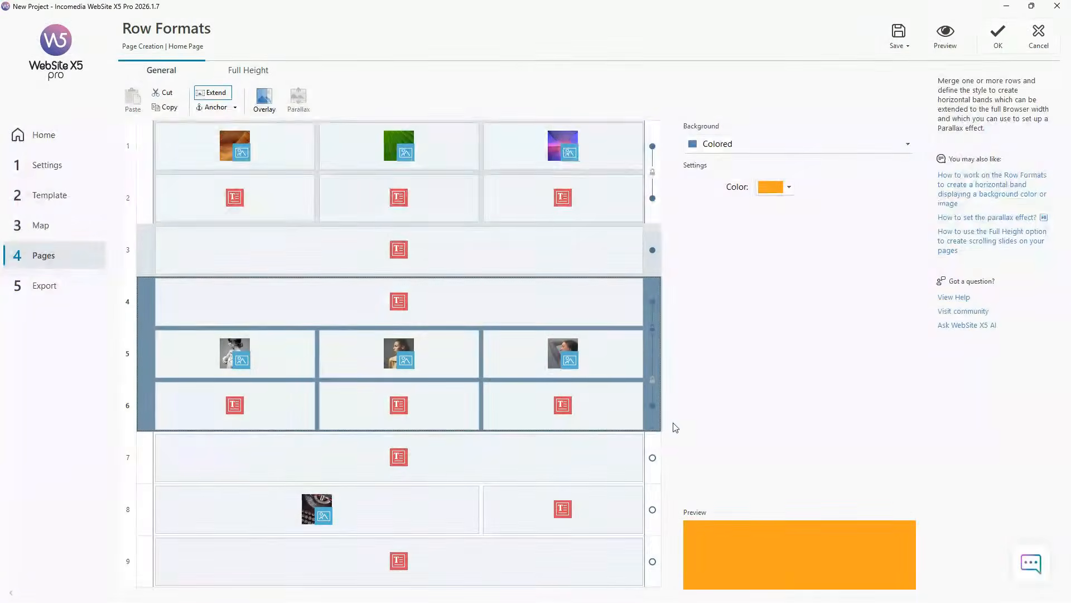
Try merging rows 7 to 9 into the orange band of rows 4 to 6, preview the page, and separate them again
drag(656, 432, 655, 547)
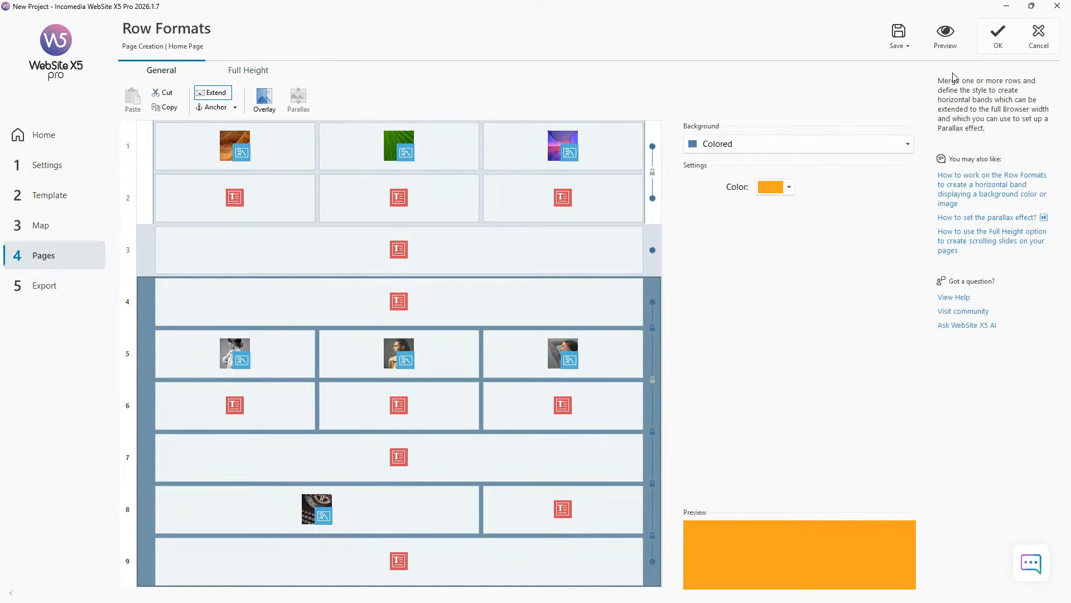
click(947, 49)
scroll(673, 290, down, 8)
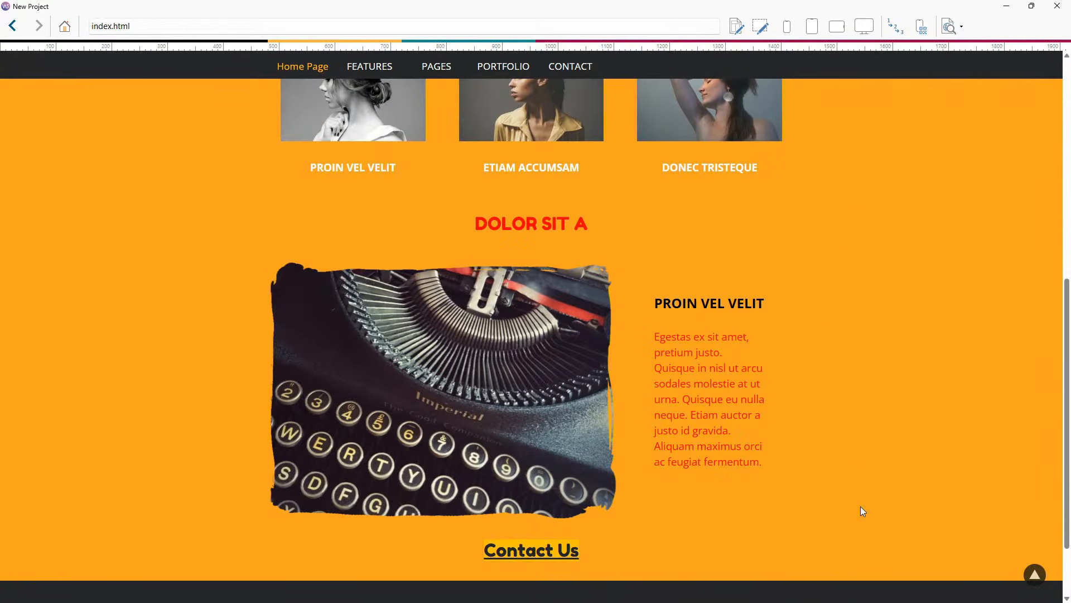
click(1057, 6)
drag(654, 544, 662, 433)
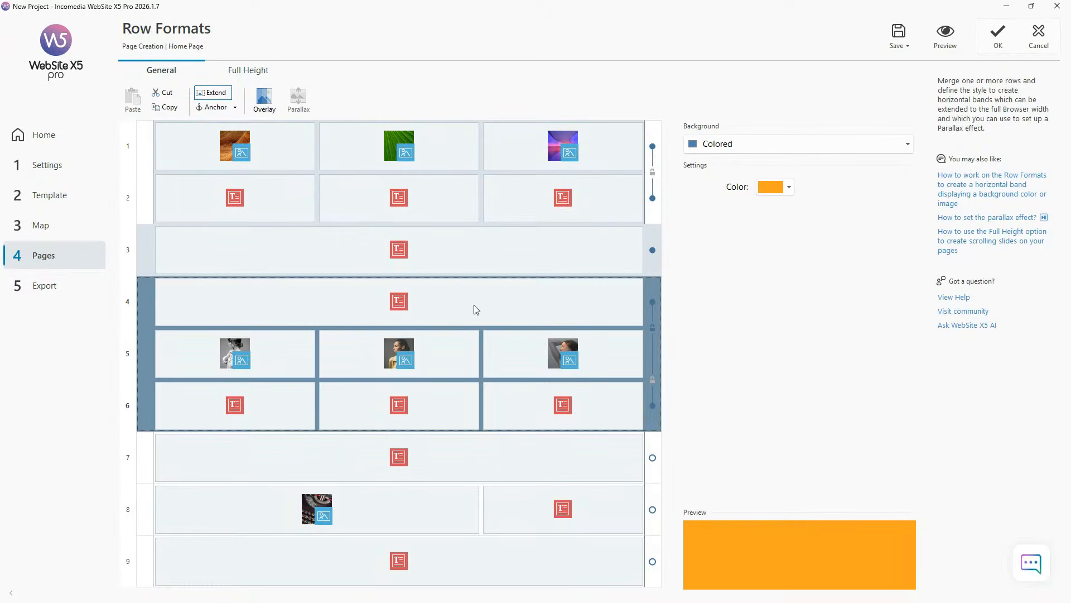
Set the background of rows 4 to 6 to Image with the first yoga photo from the online image library and preview the page
click(908, 144)
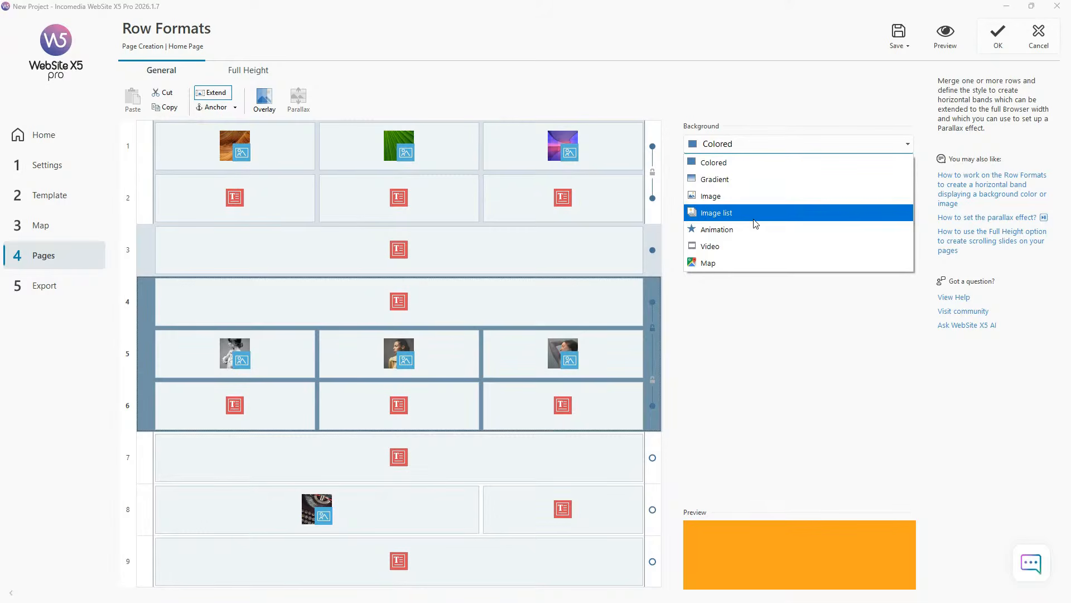
click(759, 196)
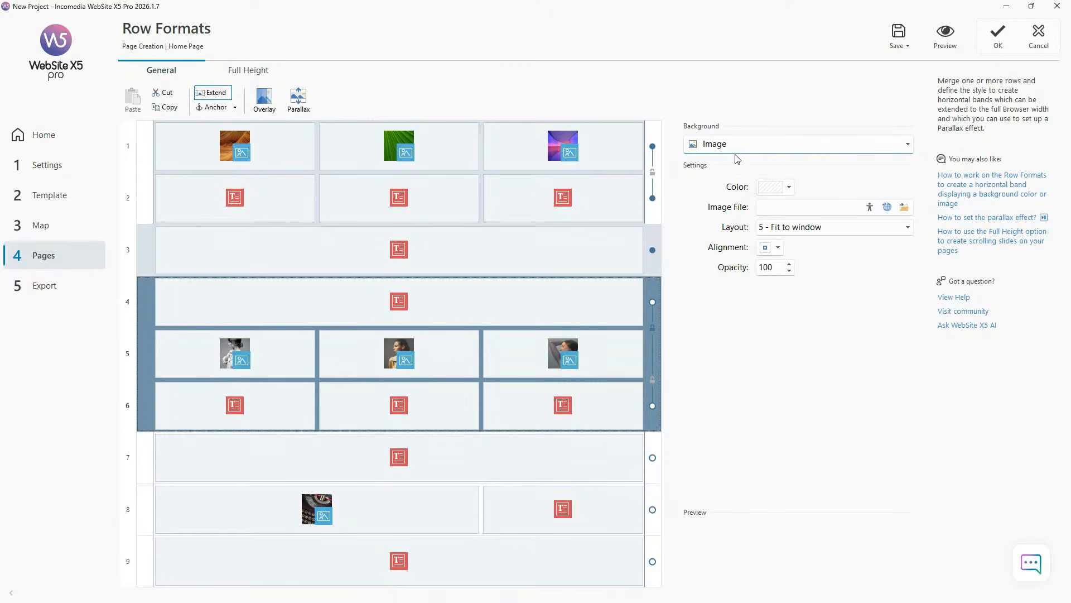
click(888, 207)
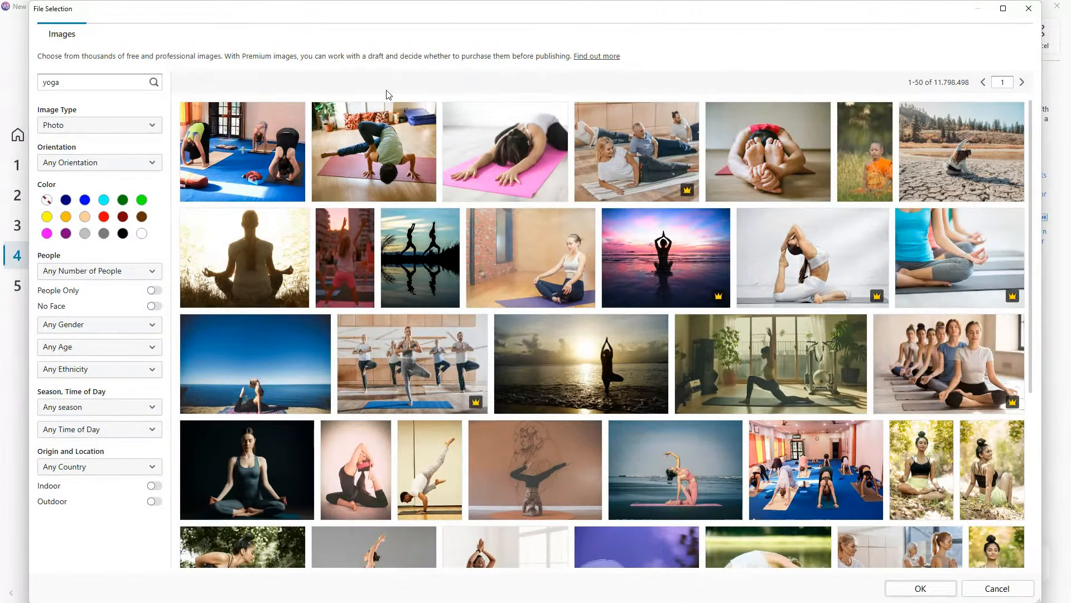
click(279, 140)
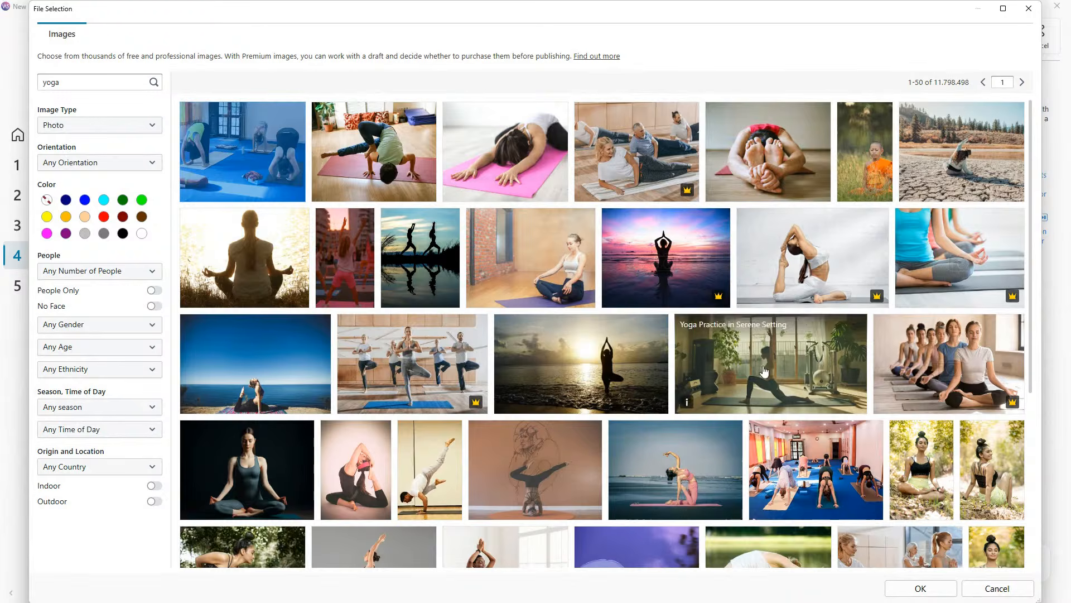
click(921, 588)
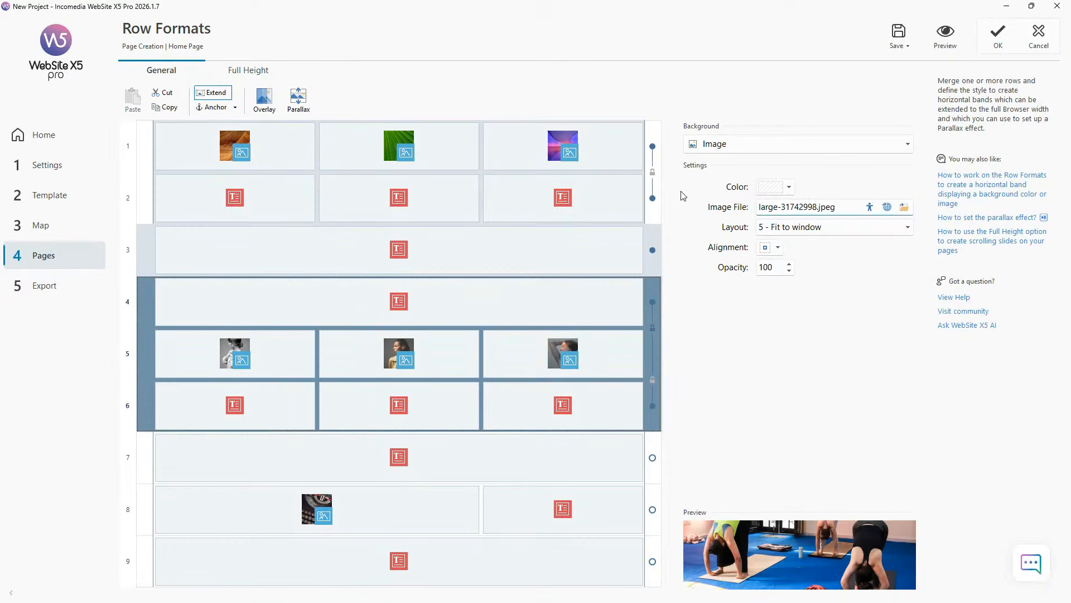
click(945, 36)
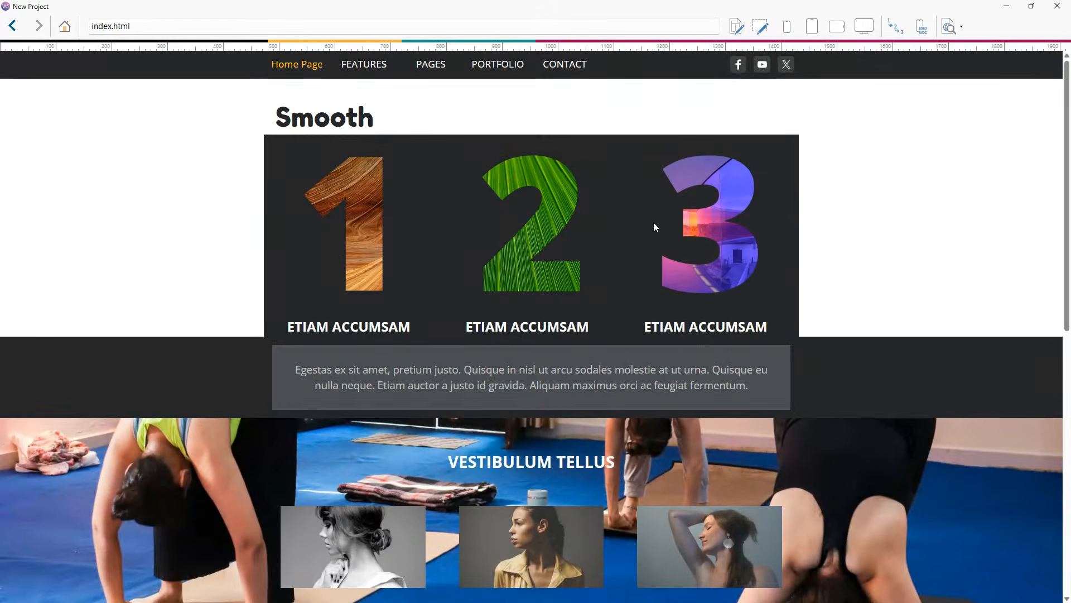
scroll(672, 203, down, 2)
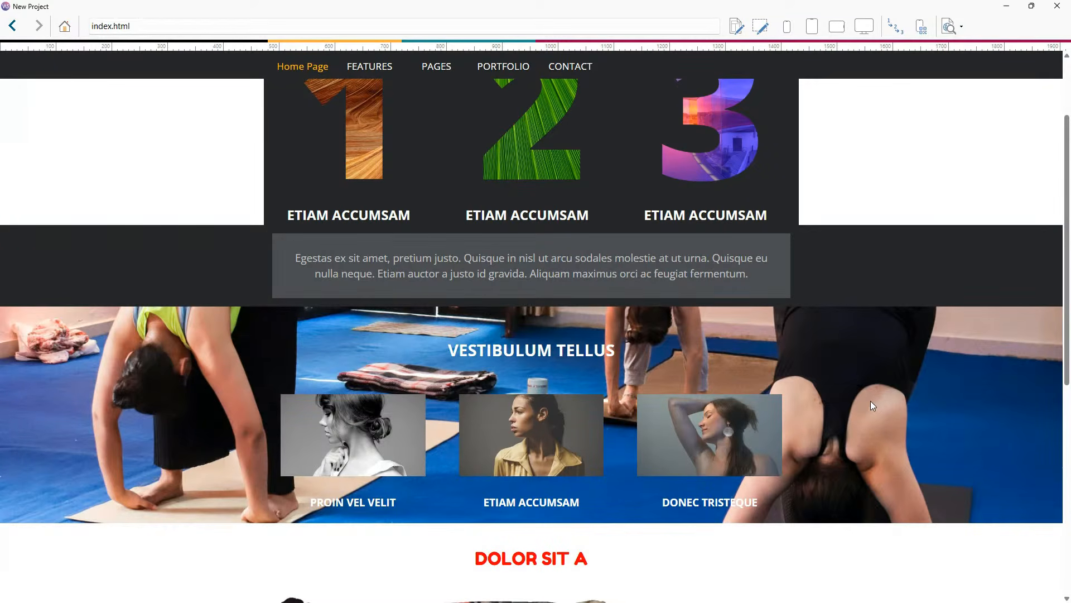
click(1057, 6)
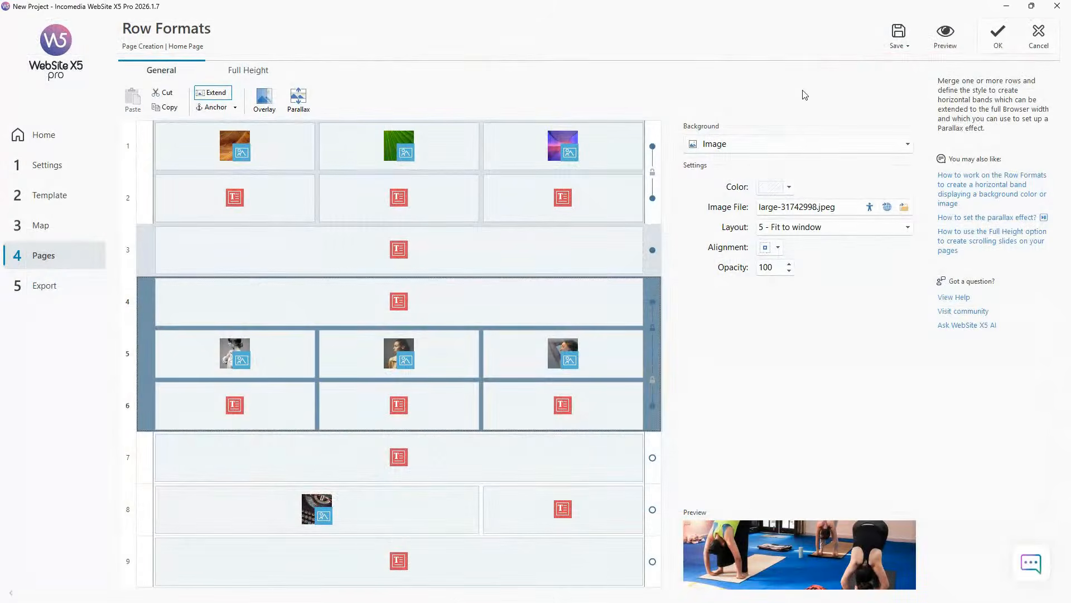
Remove the image from rows 4 to 6, give them a Colored background in orange, and check the page preview
right_click(803, 208)
click(800, 210)
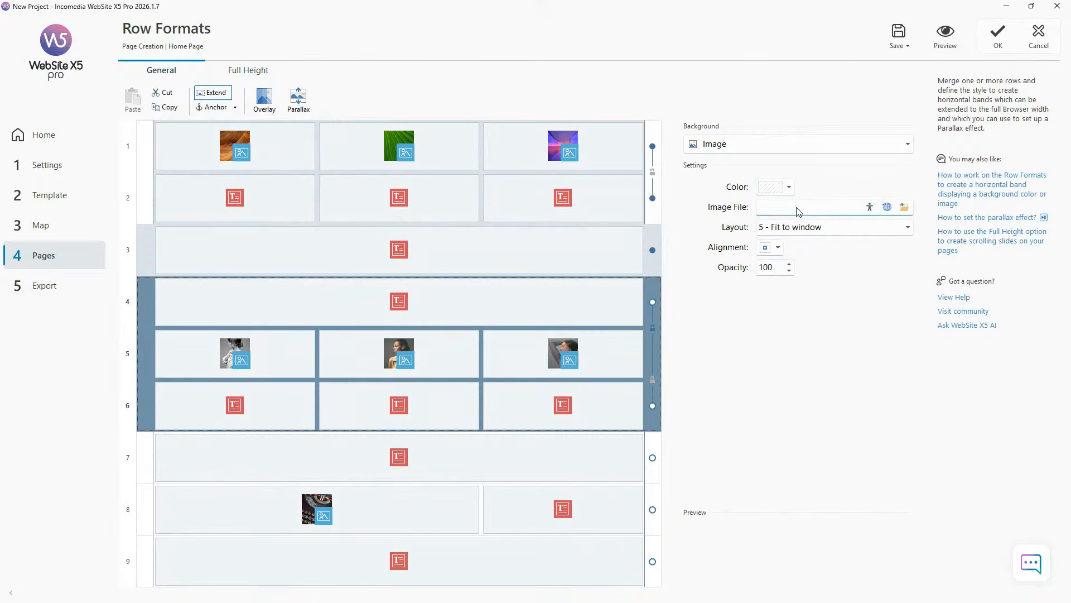
click(908, 145)
click(764, 161)
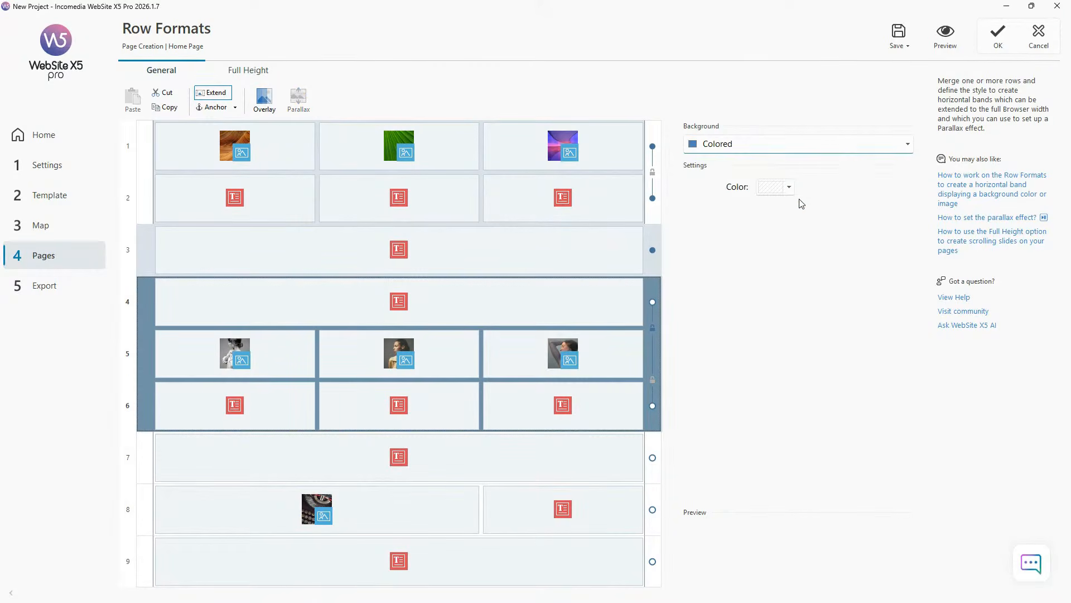
click(791, 188)
click(792, 272)
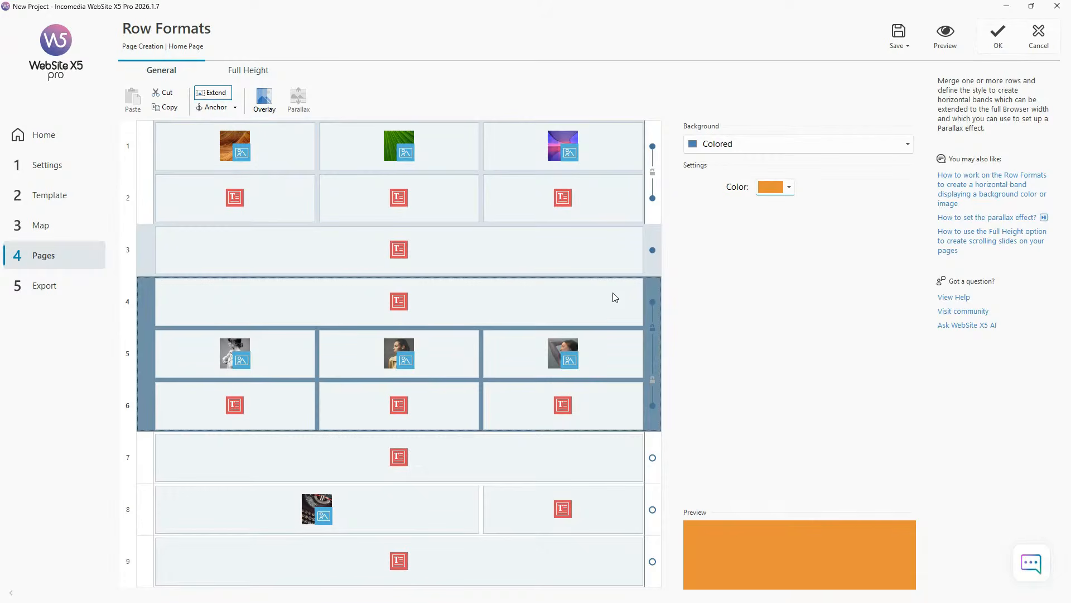
click(948, 46)
scroll(664, 245, down, 5)
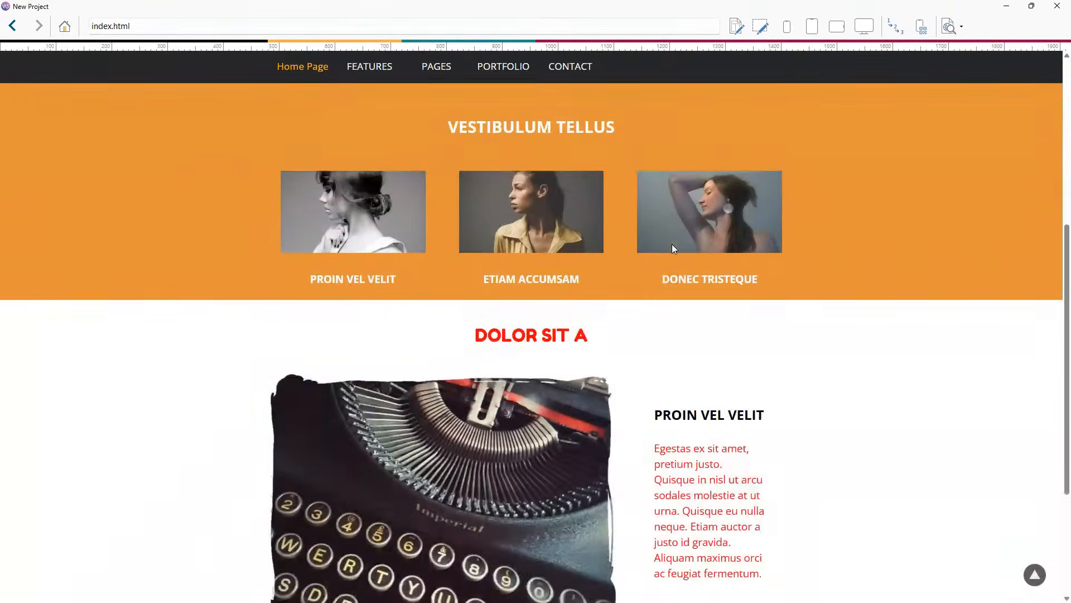
scroll(672, 249, down, 3)
scroll(762, 336, up, 9)
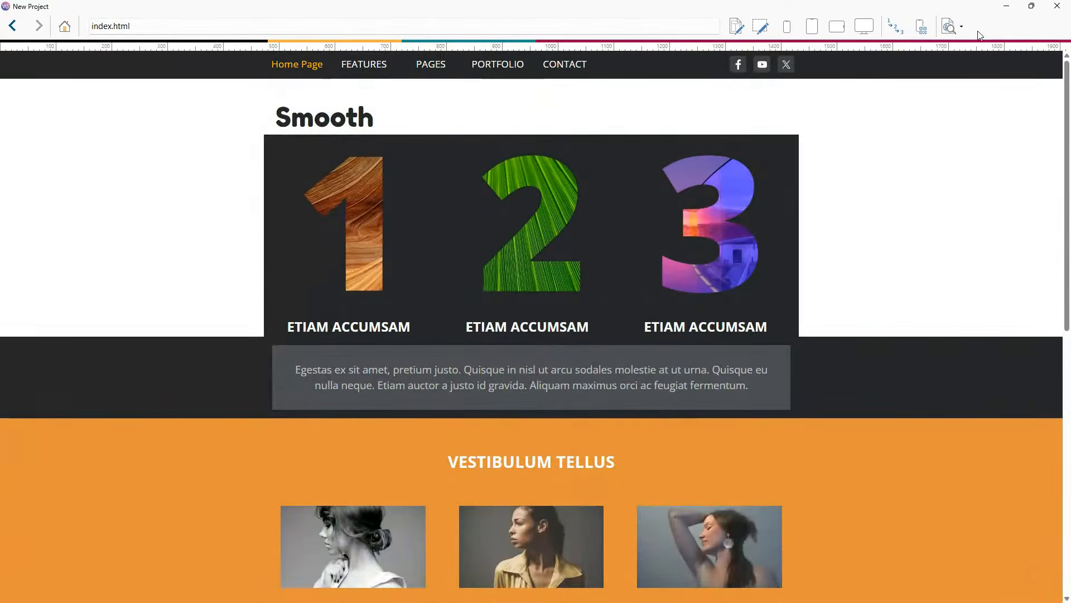
click(1057, 6)
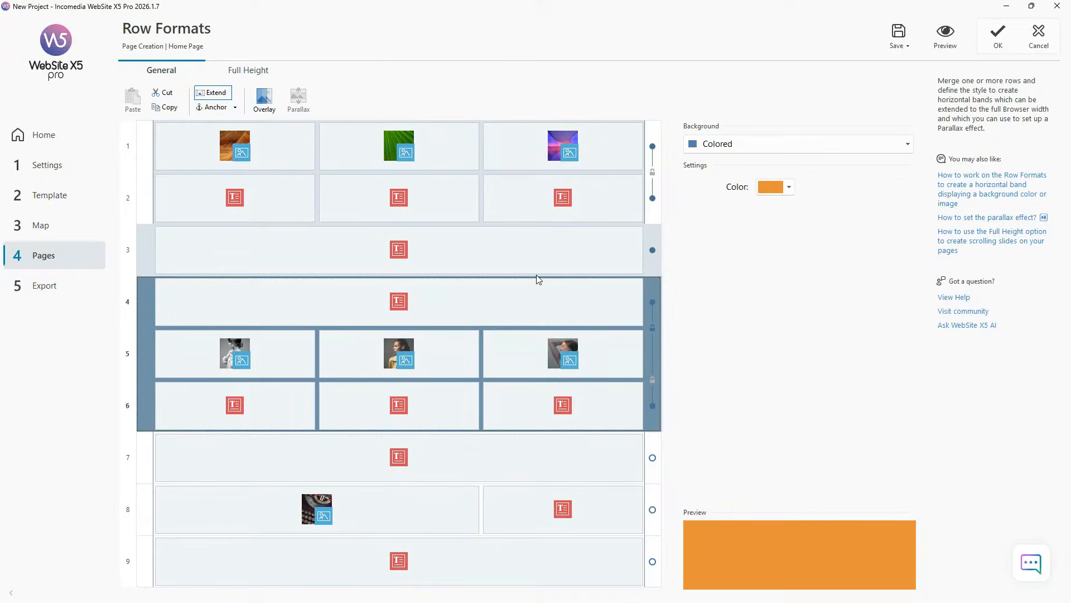
Review the formats of row 3 and rows 1–2, and enable Full Height view for all rows of the page
click(526, 256)
click(434, 192)
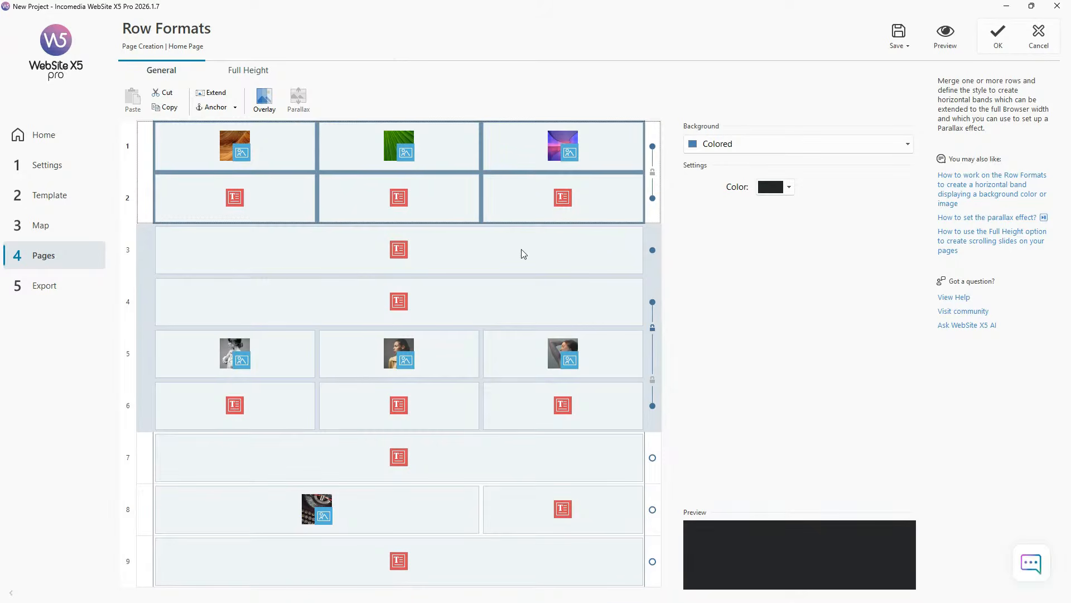
click(274, 79)
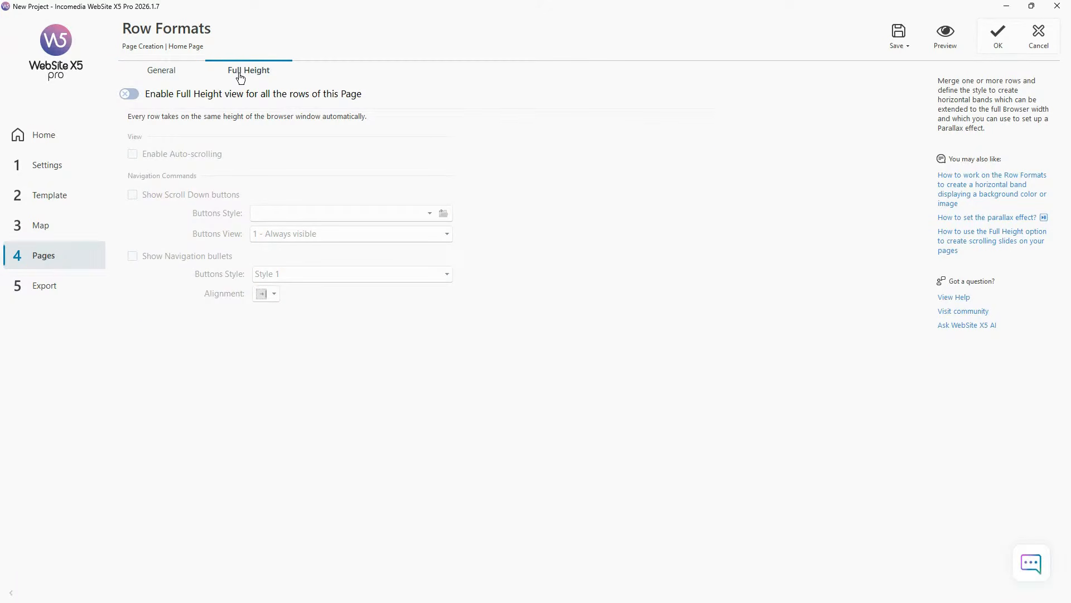
click(129, 94)
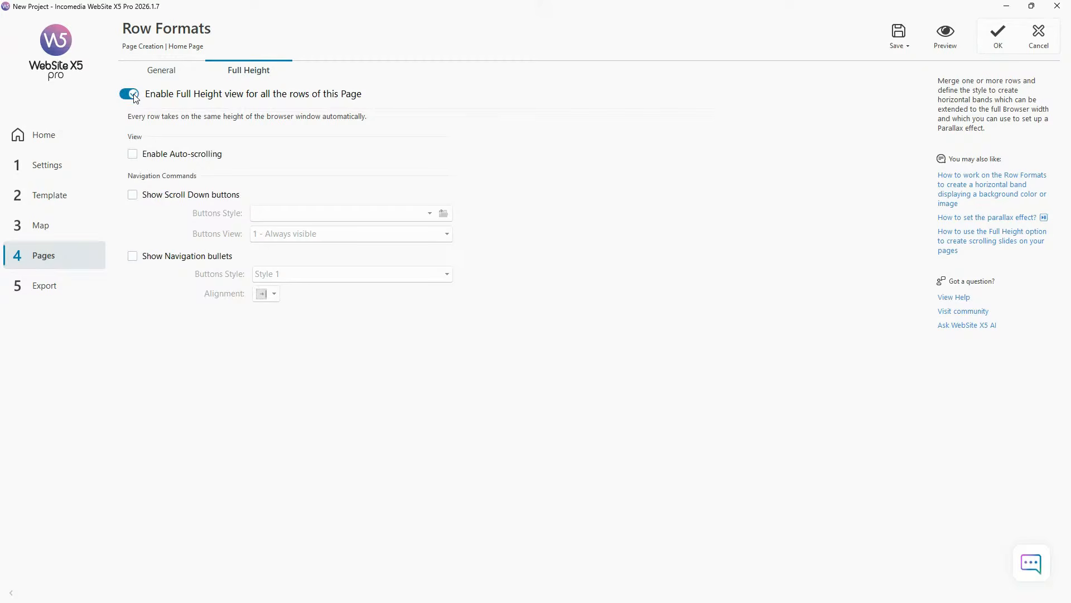
Preview the page and examine how each row fills the browser window down to Contact Us
click(937, 43)
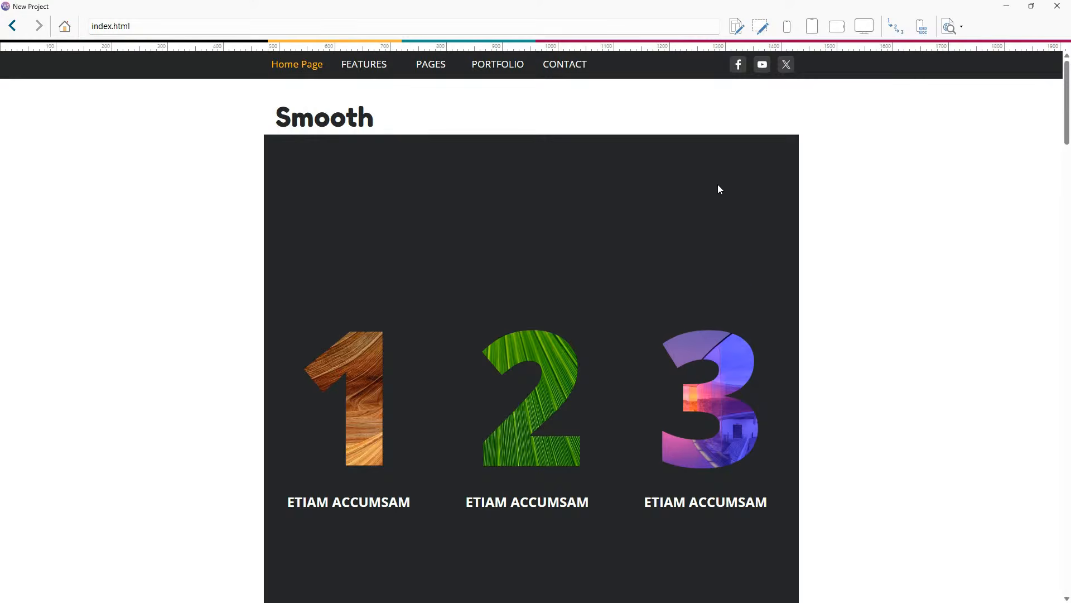
scroll(719, 189, down, 1)
scroll(718, 184, down, 1)
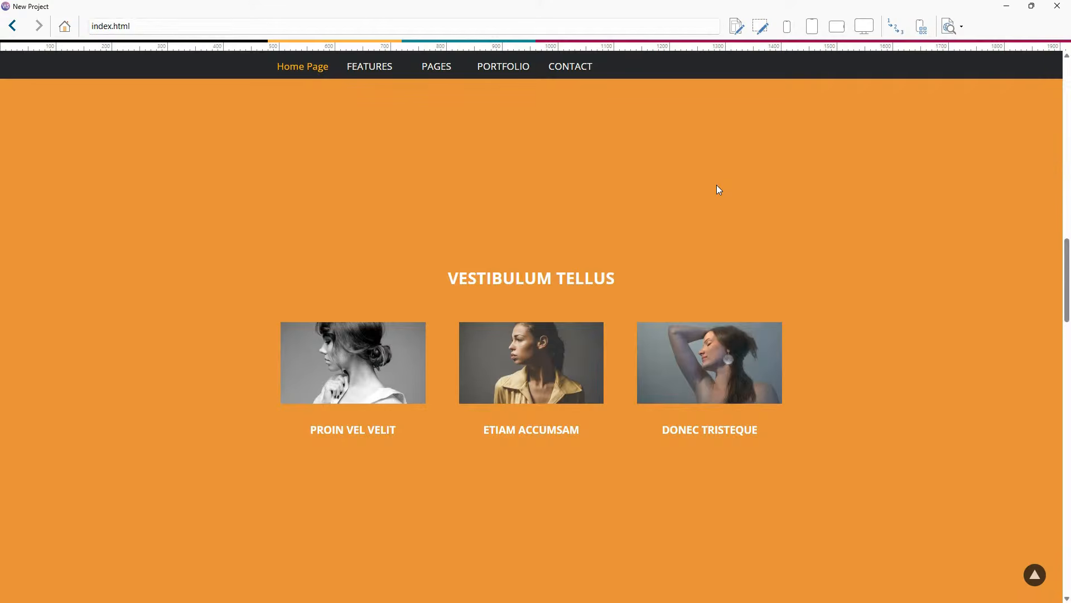
scroll(716, 186, down, 1)
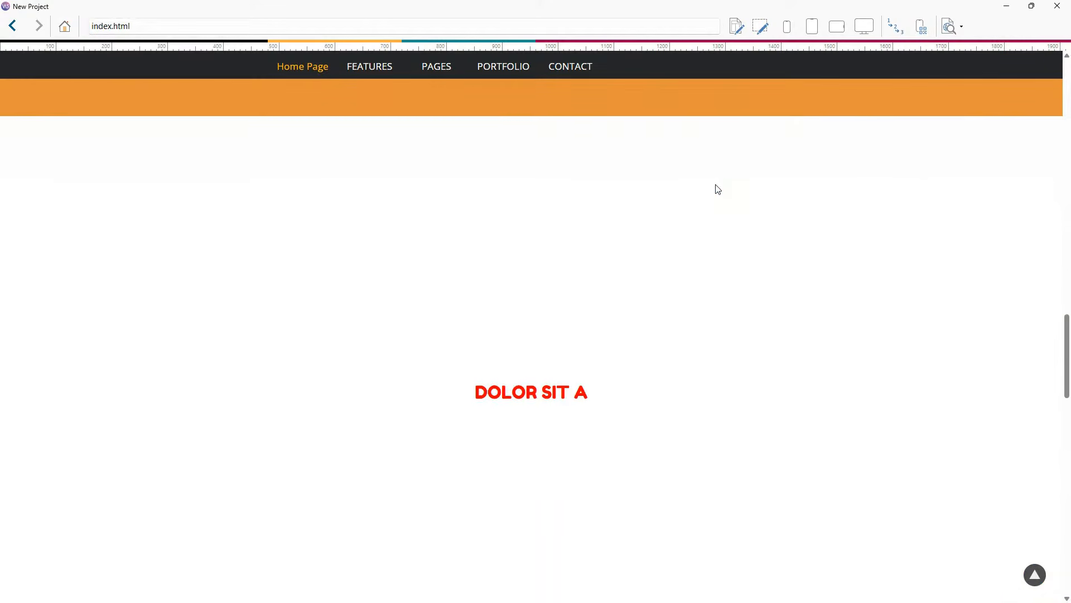
scroll(719, 189, down, 2)
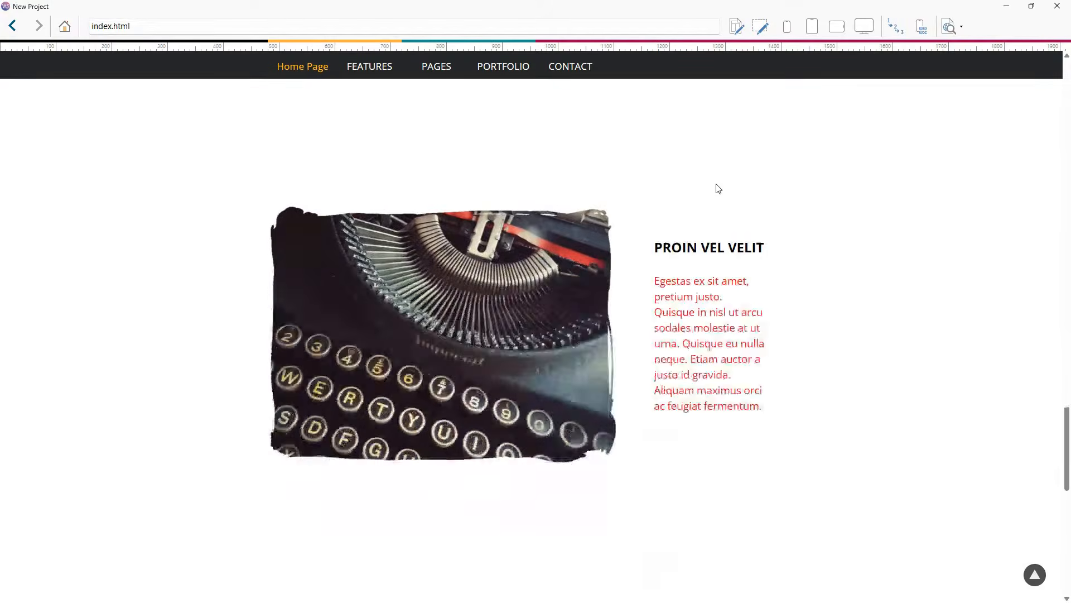
scroll(718, 189, down, 5)
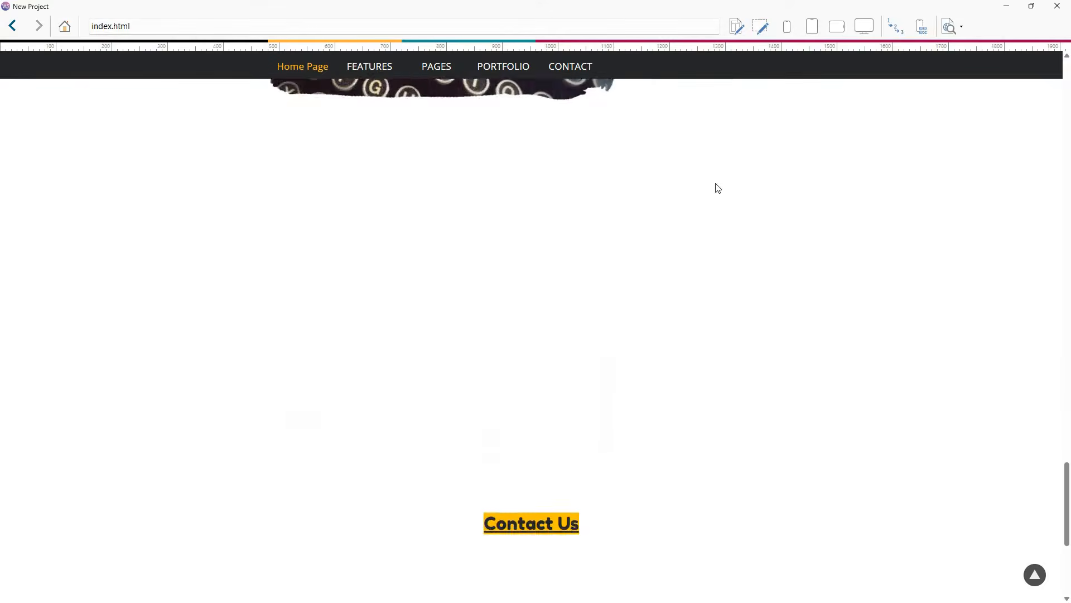
scroll(717, 187, up, 5)
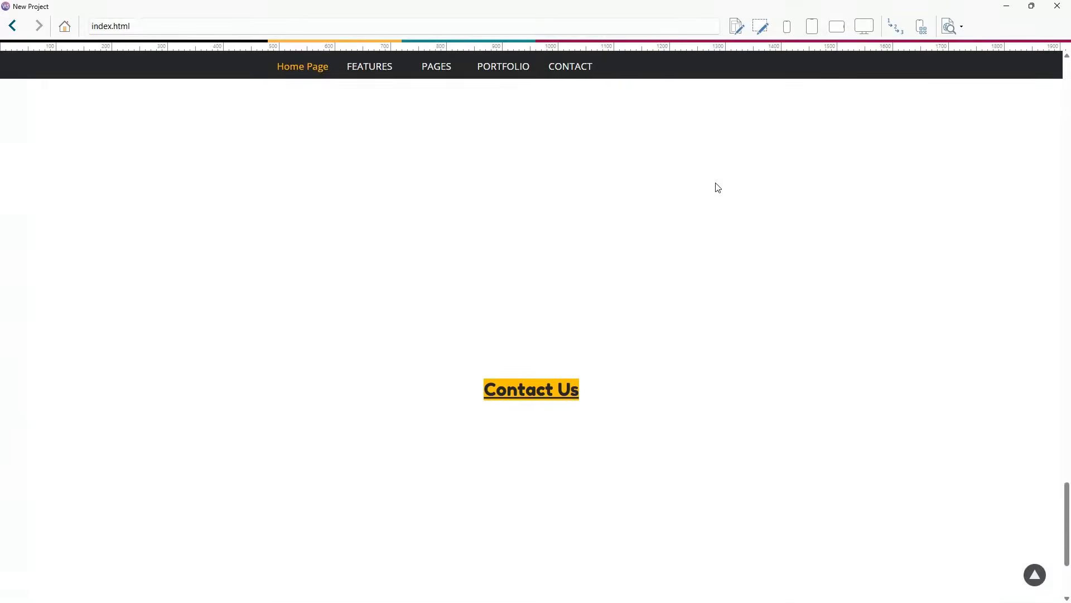
click(1057, 6)
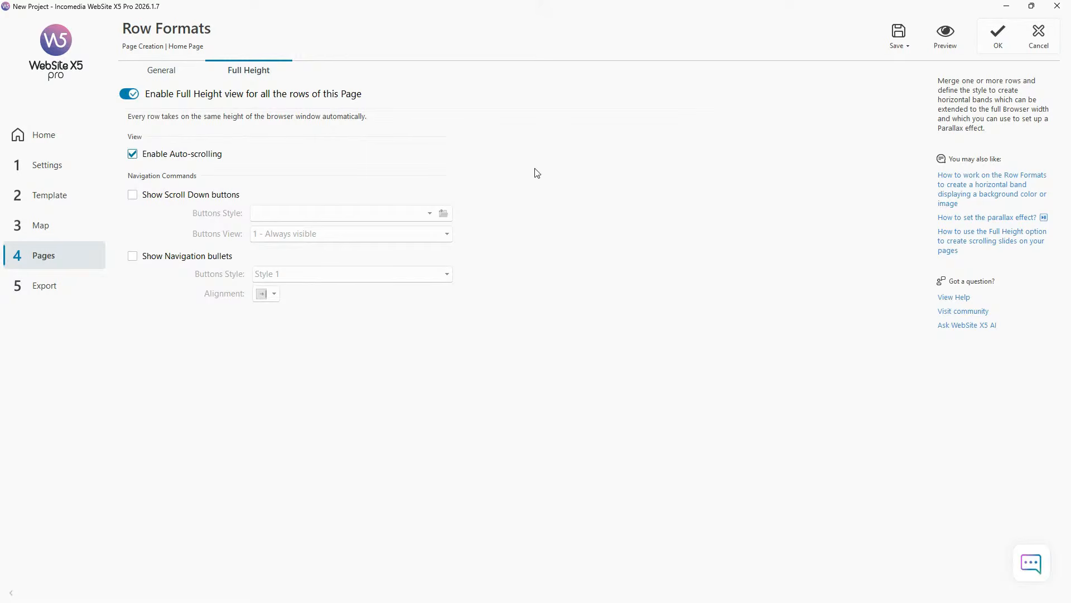
Preview the page and examine how each Full Height row fills the window, from the numbered images down past the typewriter row
click(945, 38)
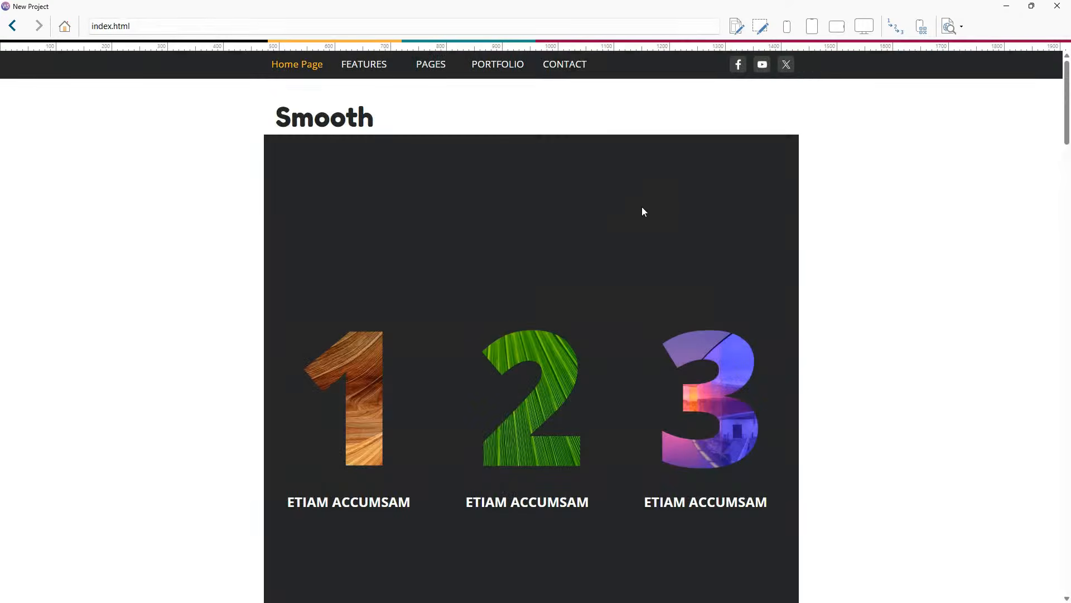
scroll(641, 207, down, 8)
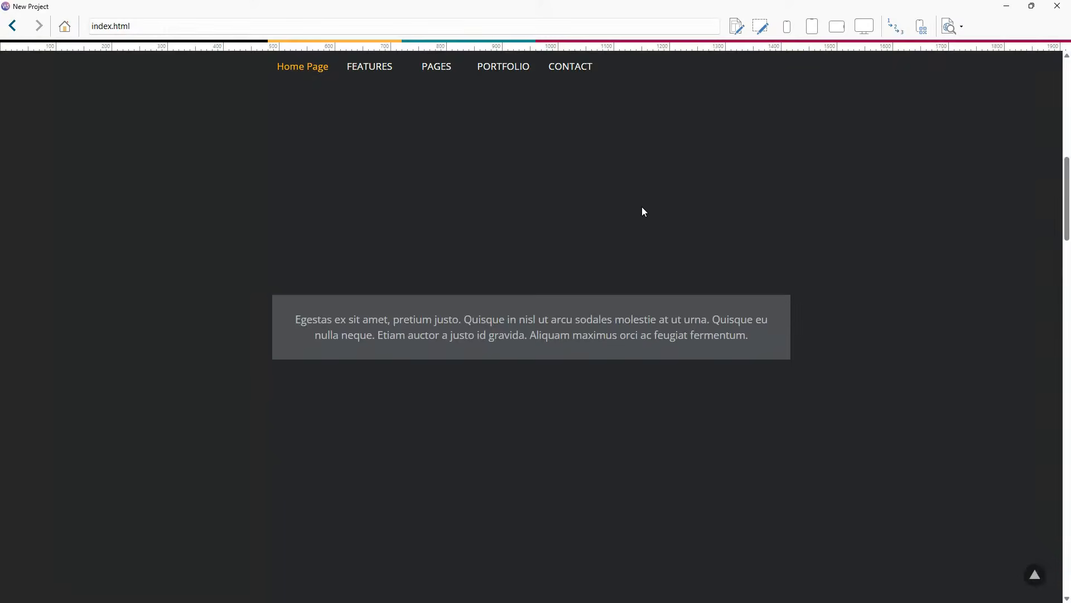
scroll(642, 207, down, 2)
scroll(642, 208, down, 8)
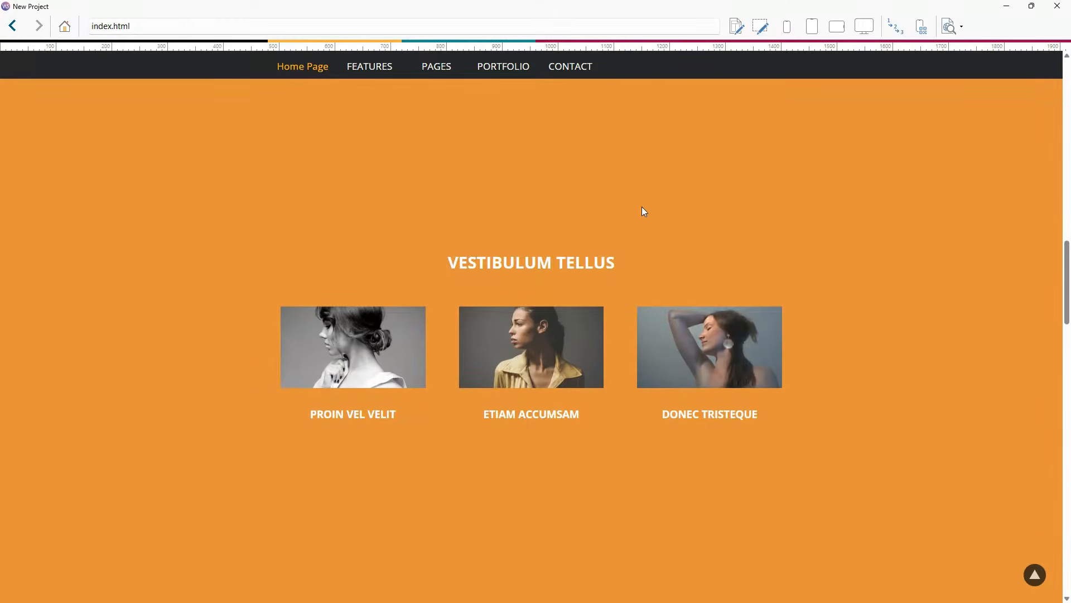
scroll(642, 207, down, 5)
scroll(643, 208, down, 5)
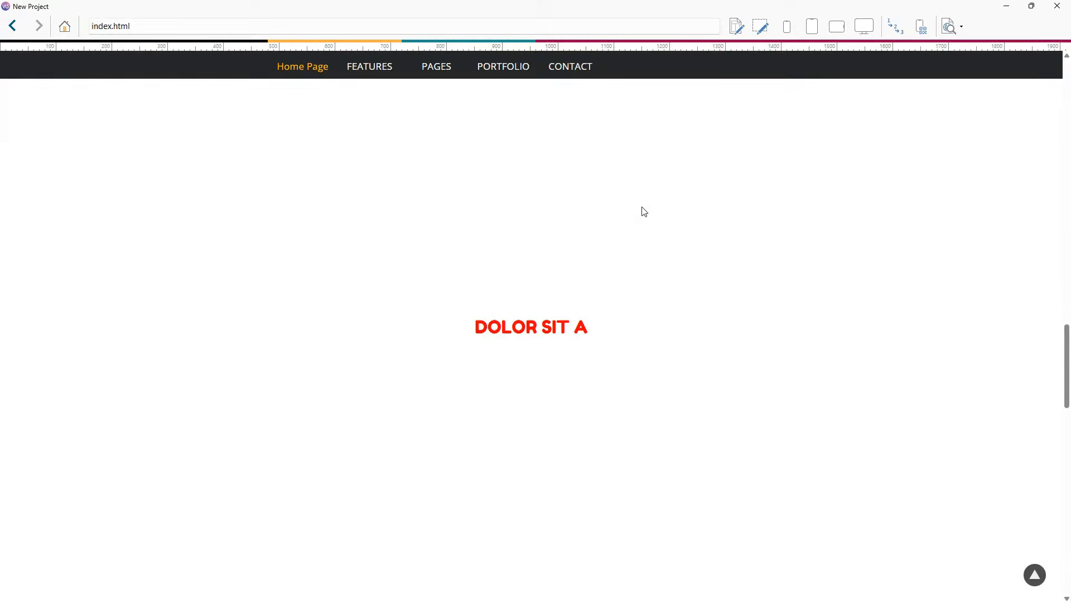
scroll(643, 211, down, 5)
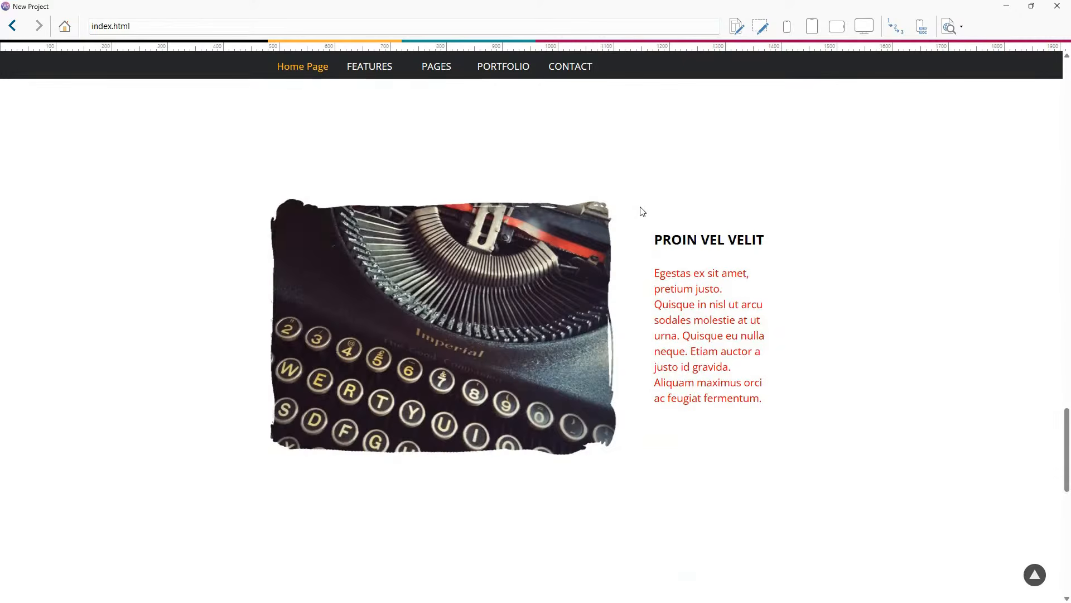
scroll(642, 211, down, 10)
scroll(841, 146, up, 5)
scroll(841, 146, up, 4)
click(1058, 6)
Leave the Home Page's row formats and look over the Template Settings before returning to the page layout
click(143, 96)
click(161, 70)
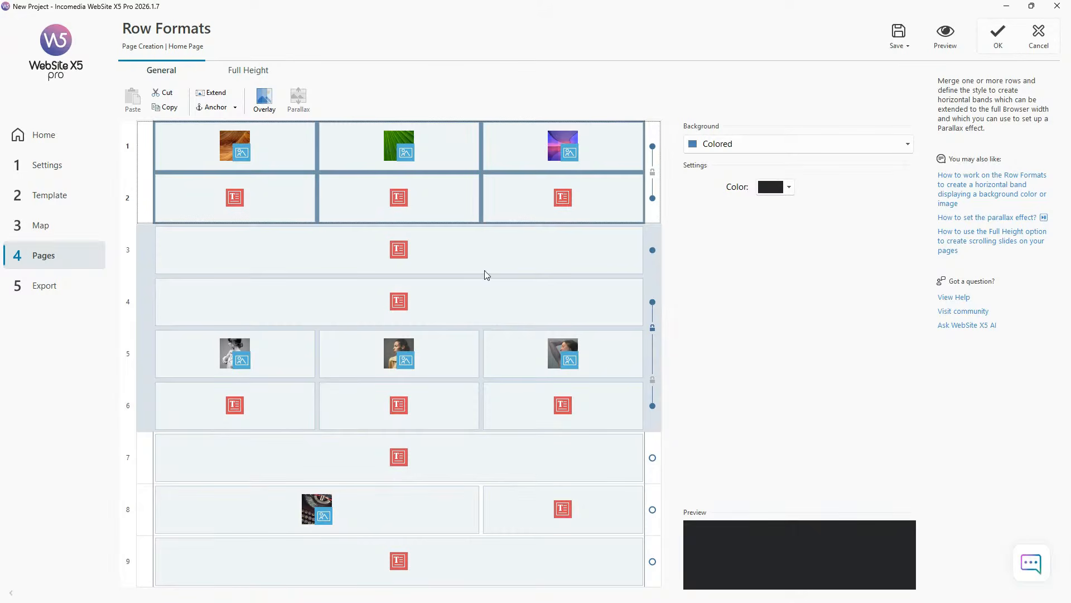
click(1038, 45)
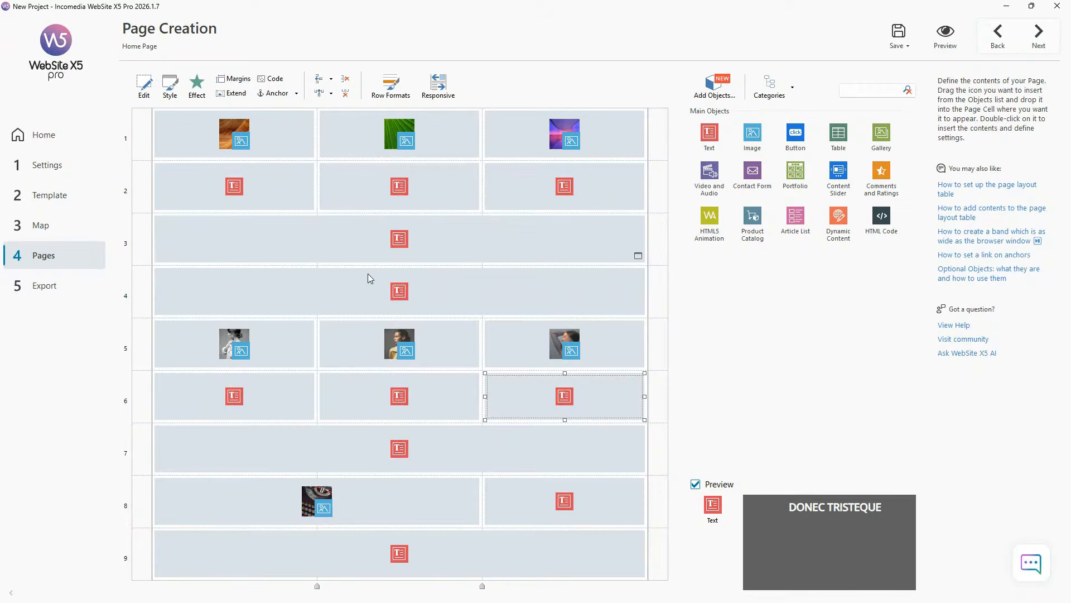
click(78, 196)
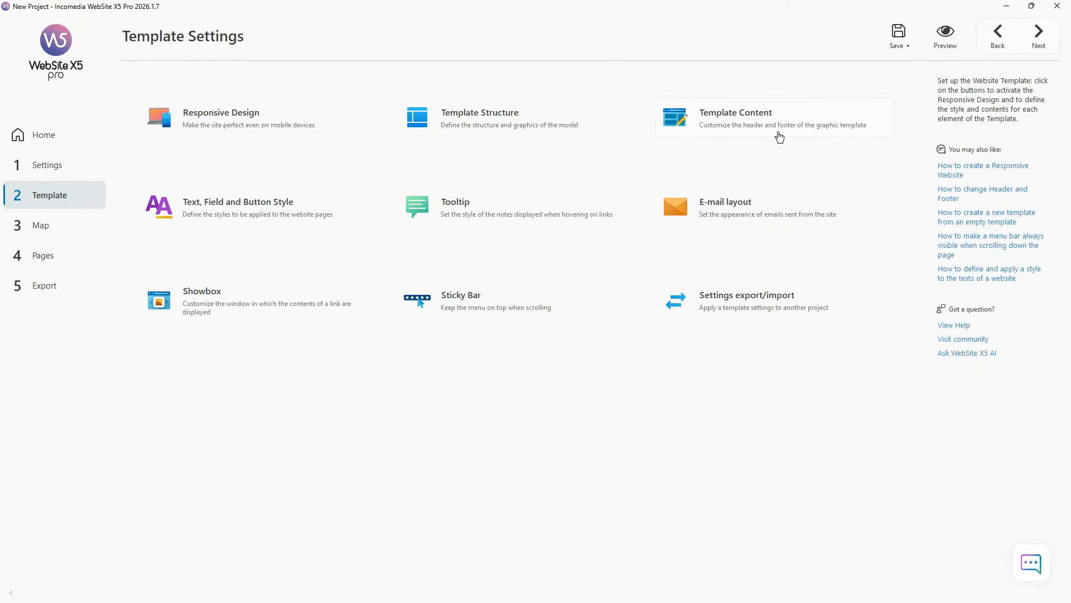
click(67, 261)
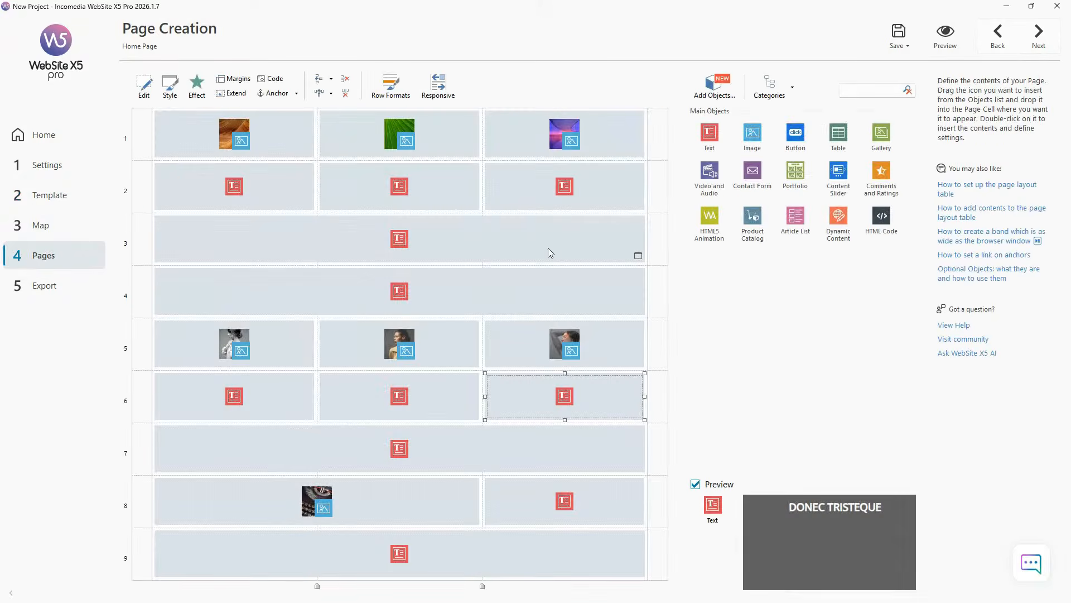
Open the Home Page's responsive settings and review the object layout at each resolution range, ending on the desktop layout
click(438, 84)
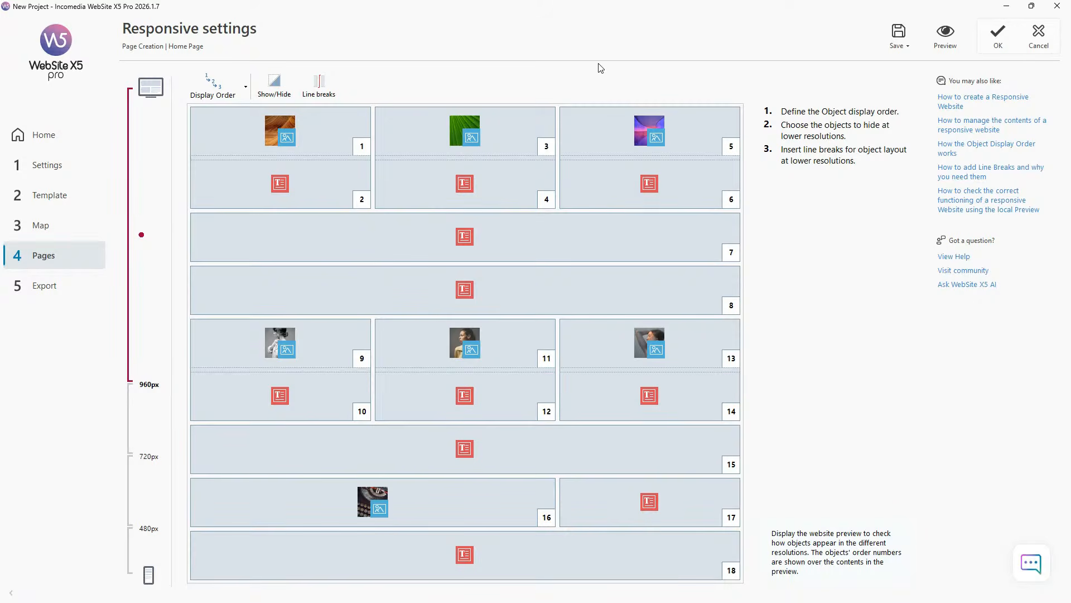
click(150, 414)
click(143, 484)
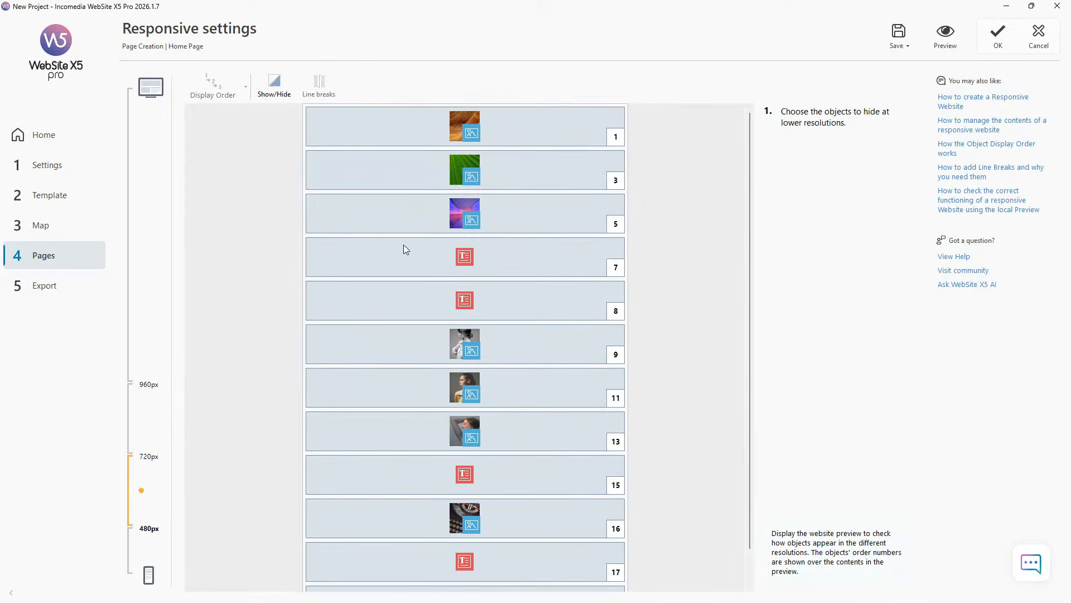
click(143, 547)
click(151, 430)
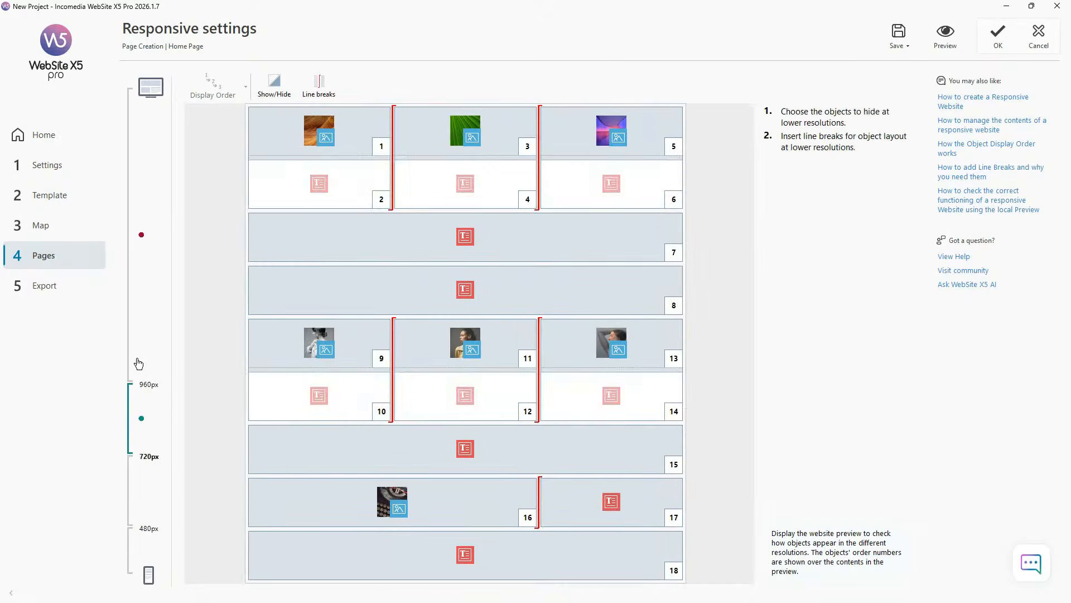
click(139, 364)
Preview the page from the responsive settings and check how its rows display at full browser width
click(944, 40)
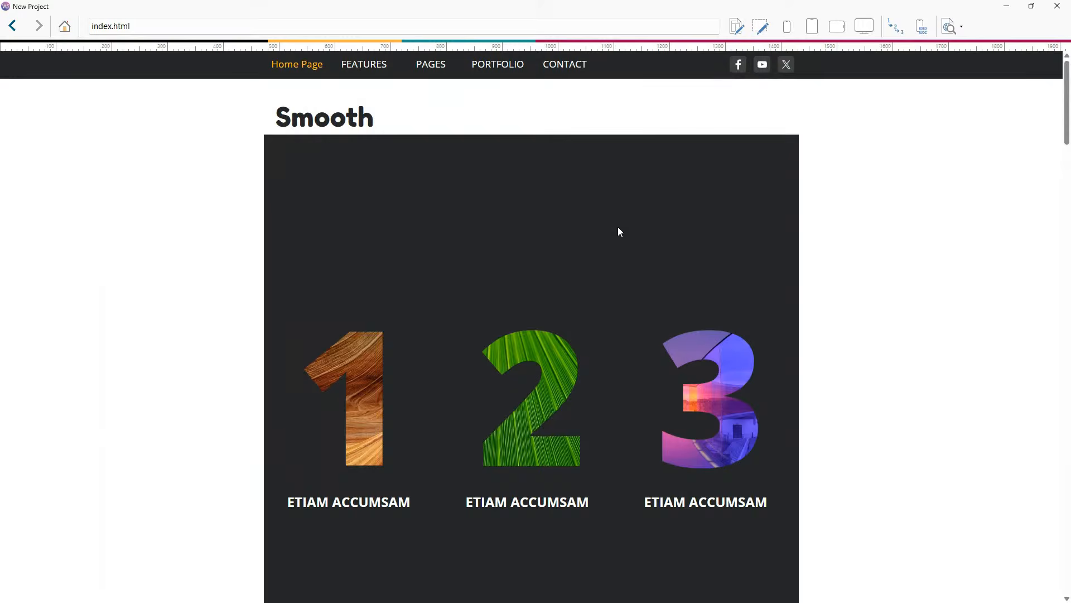
scroll(618, 229, down, 10)
scroll(820, 227, up, 8)
click(1056, 7)
Disable Full Height view for all rows of the Home Page in its row formats and confirm
click(986, 45)
click(391, 87)
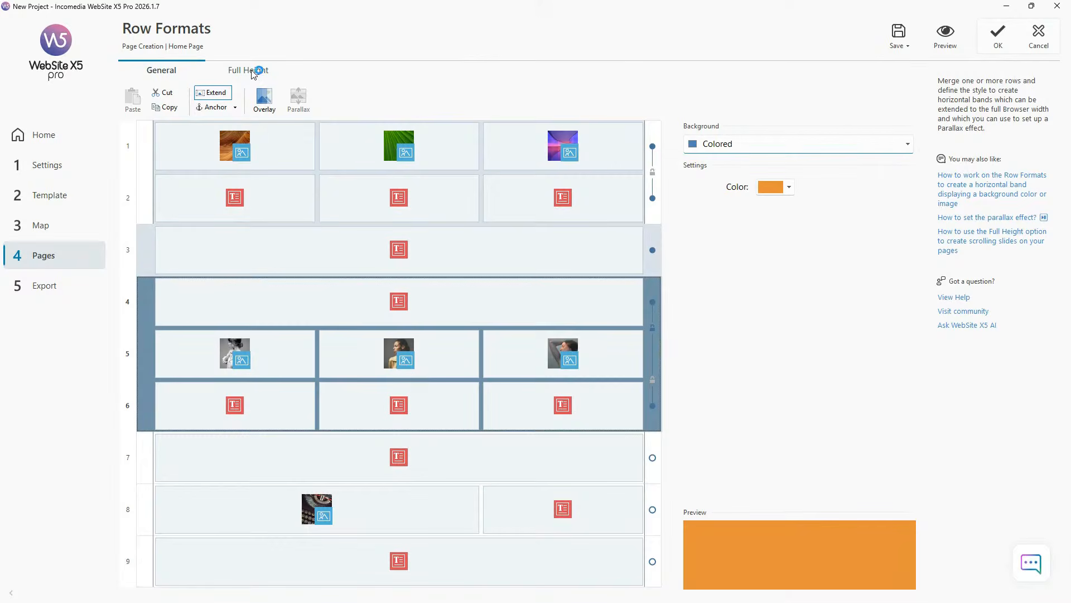
click(260, 76)
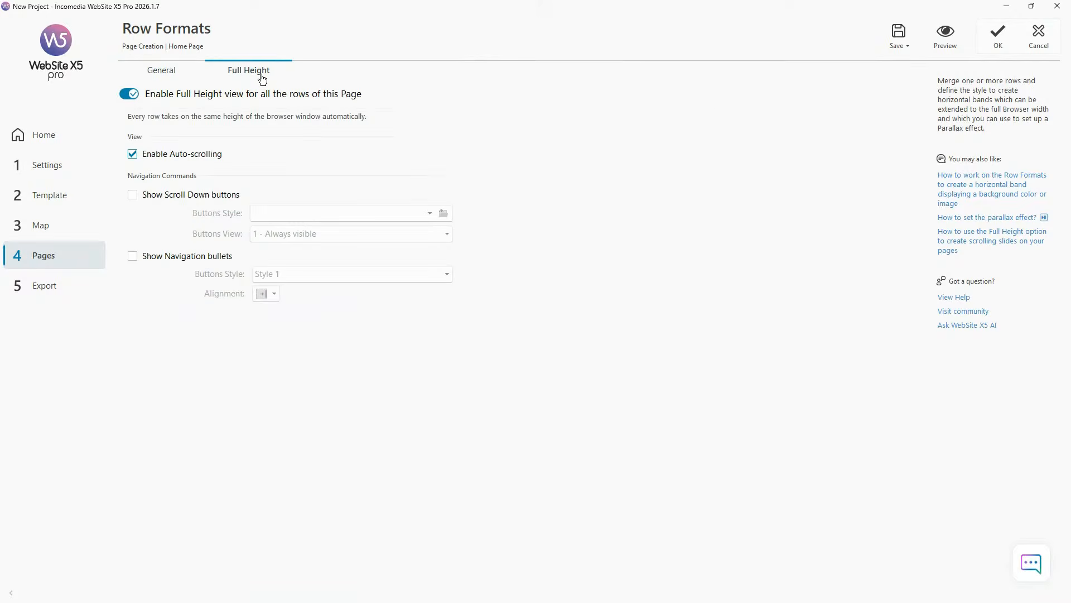
click(136, 93)
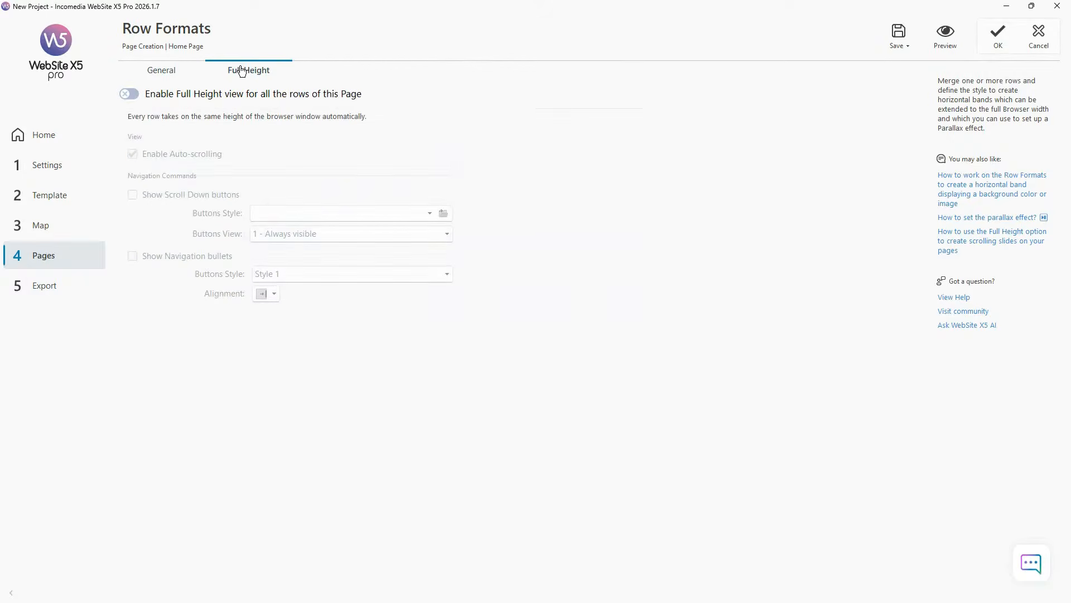
click(996, 37)
Preview the page at full browser width and in the 959–720 px, 720–480 px and desktop viewports, examining its rows in each
click(945, 34)
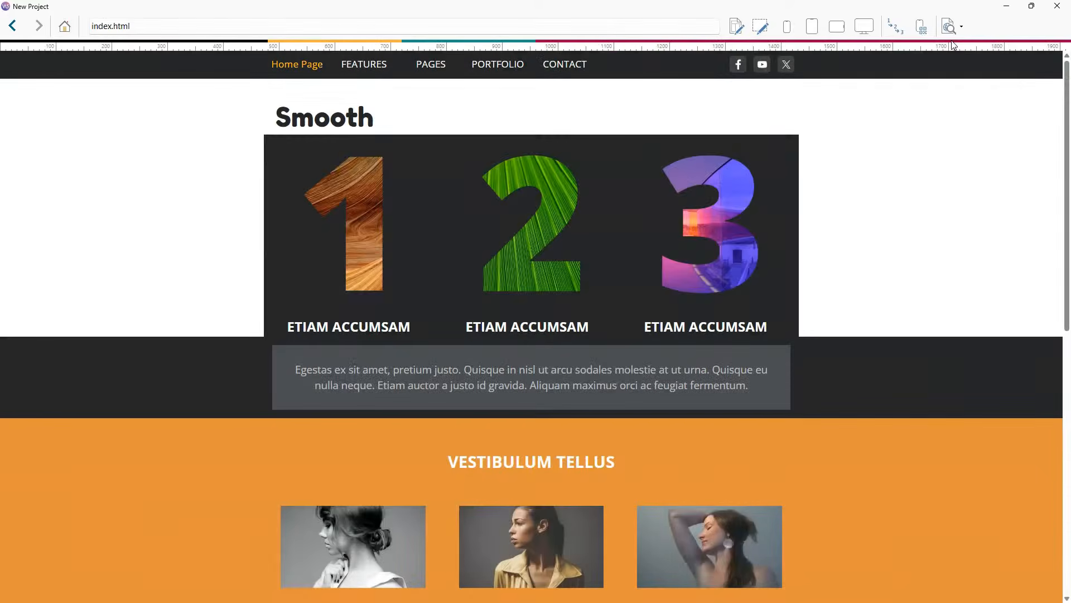
scroll(775, 144, down, 3)
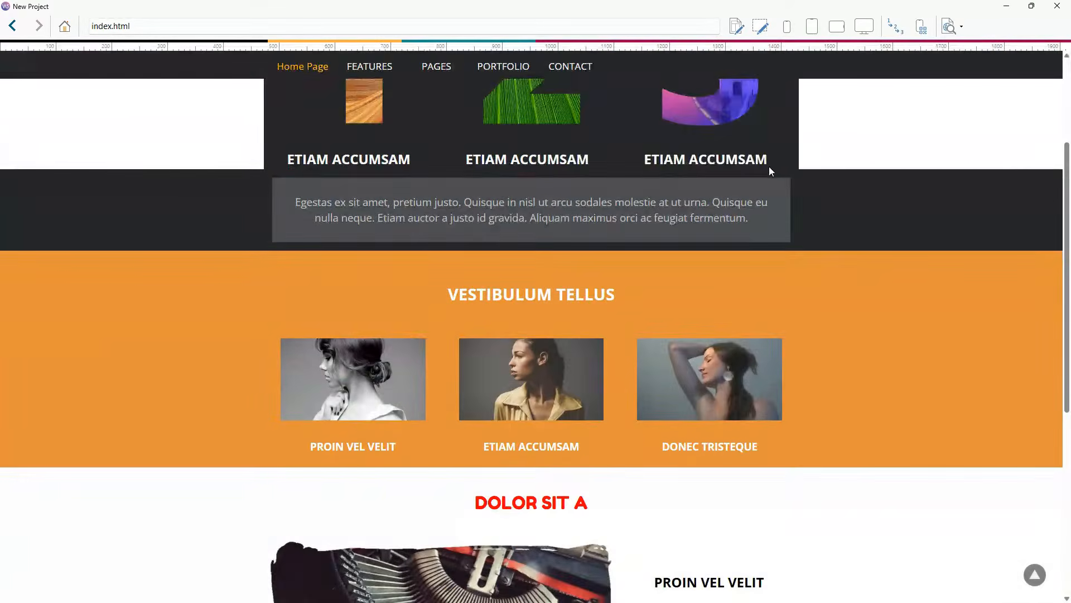
scroll(772, 165, up, 3)
click(838, 30)
scroll(591, 243, down, 8)
click(812, 31)
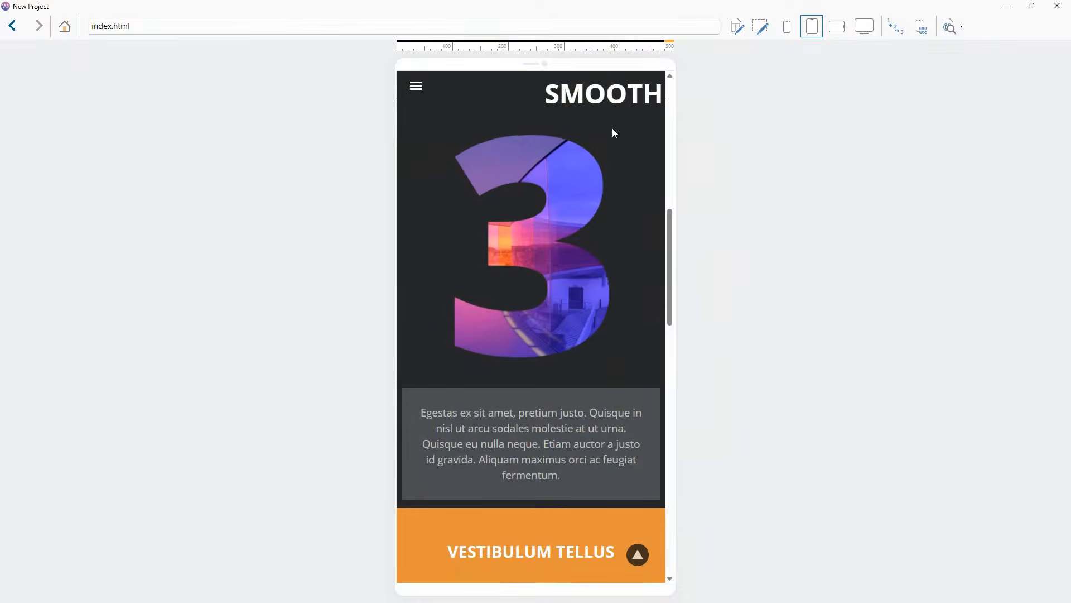
scroll(603, 217, down, 10)
scroll(580, 402, up, 10)
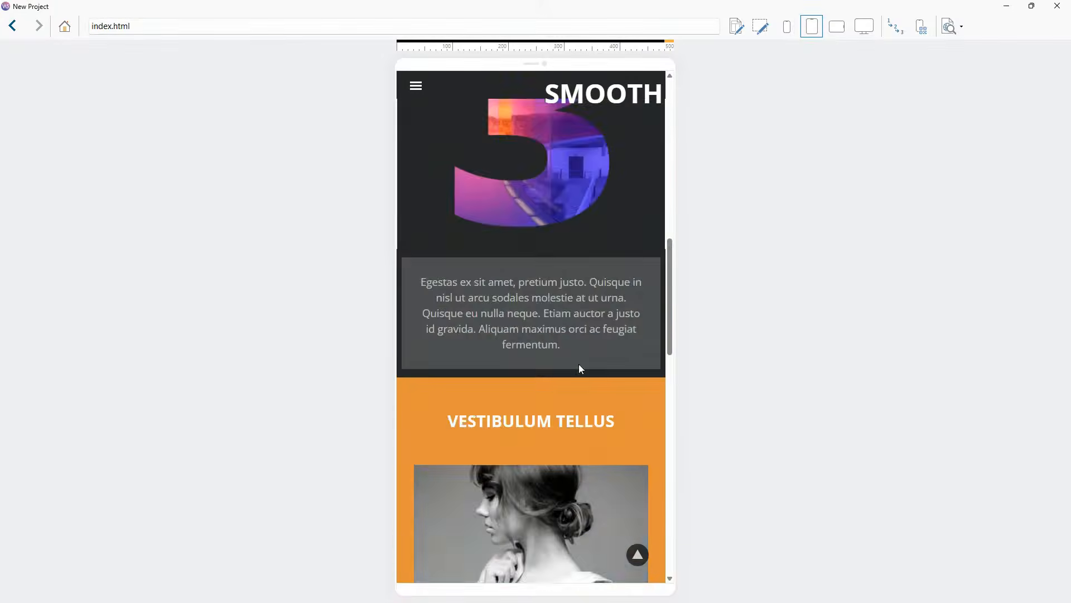
click(862, 25)
scroll(544, 193, down, 3)
scroll(548, 235, up, 3)
click(1057, 6)
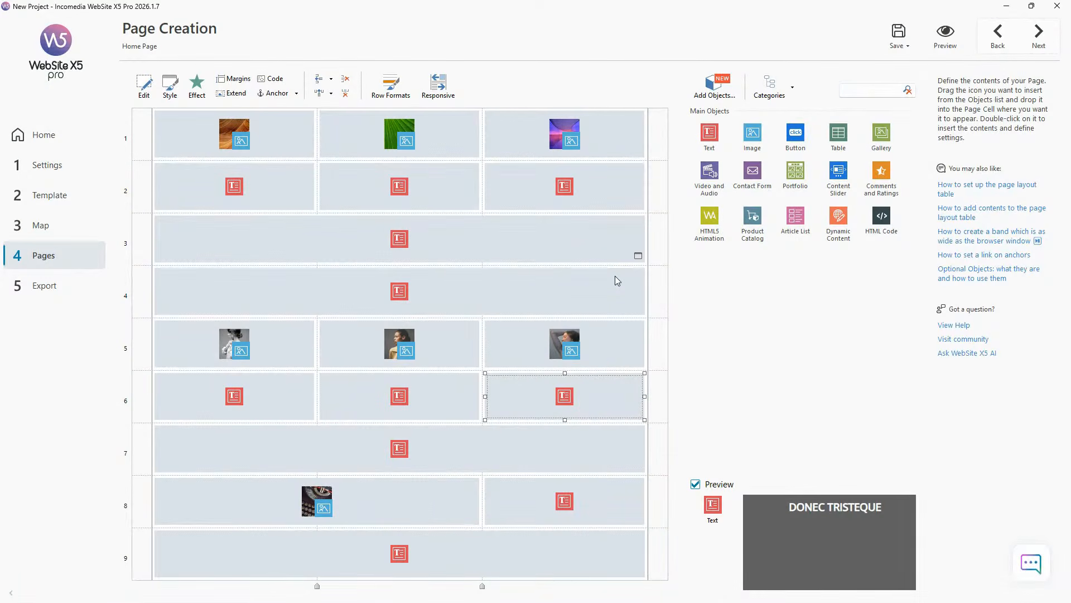
Reopen the responsive settings, compare the 960–720 px layout with the desktop layout, and check the page preview
click(438, 85)
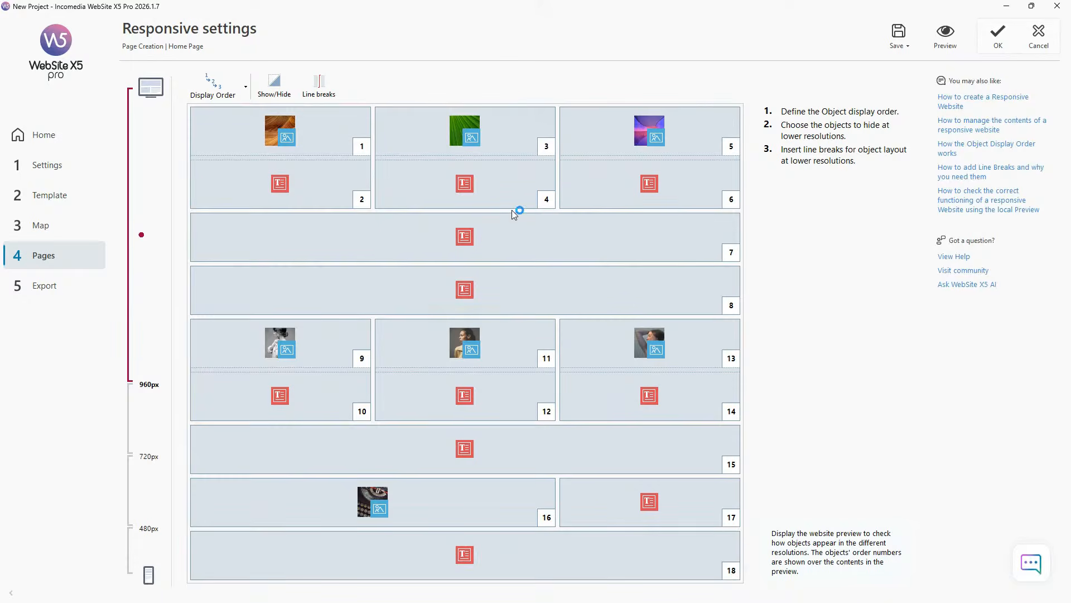
click(139, 418)
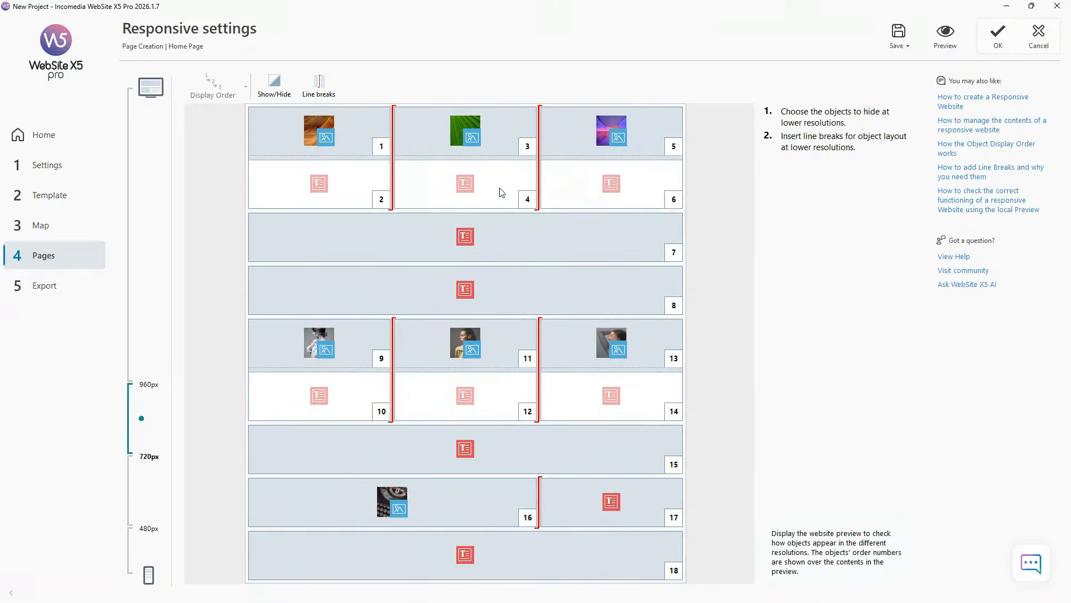
click(144, 196)
click(947, 49)
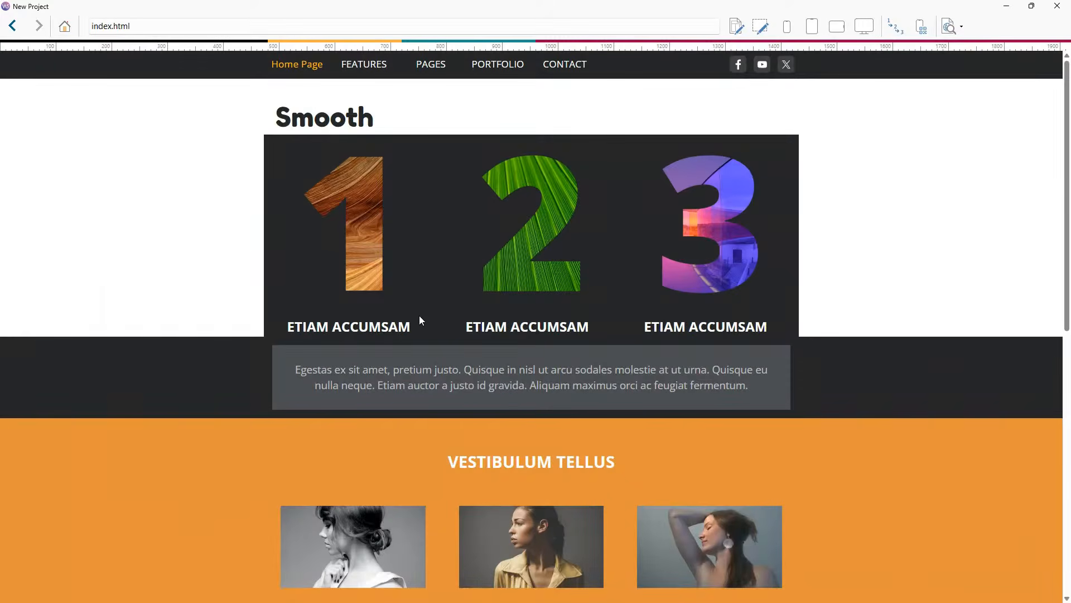
click(1058, 6)
Enter Show/Hide mode for the 960–720 px resolution, examine which objects are hidden, and leave the mode
click(150, 413)
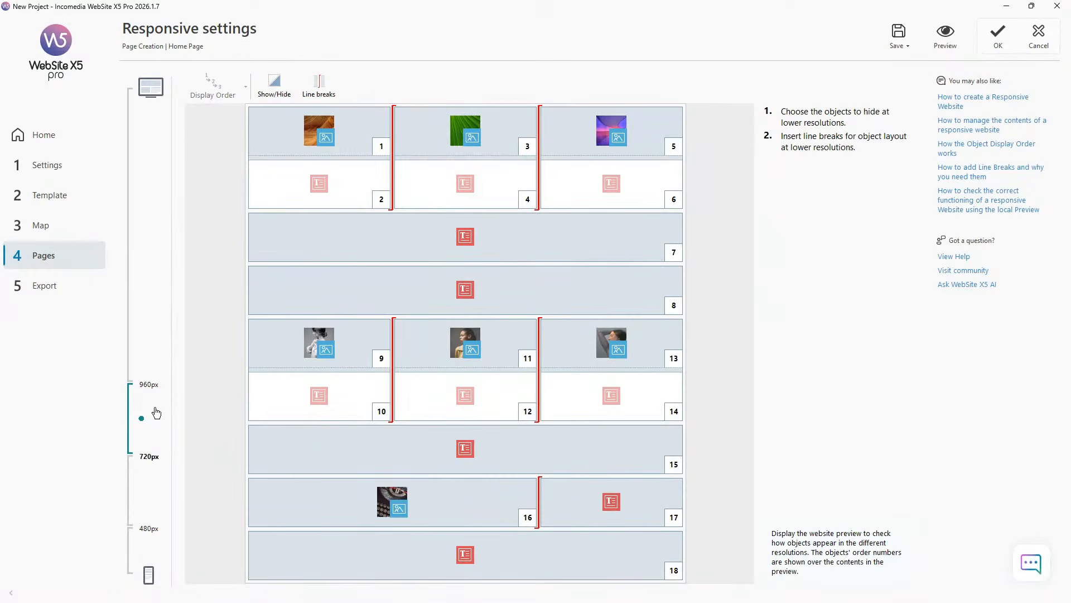
click(284, 88)
click(637, 344)
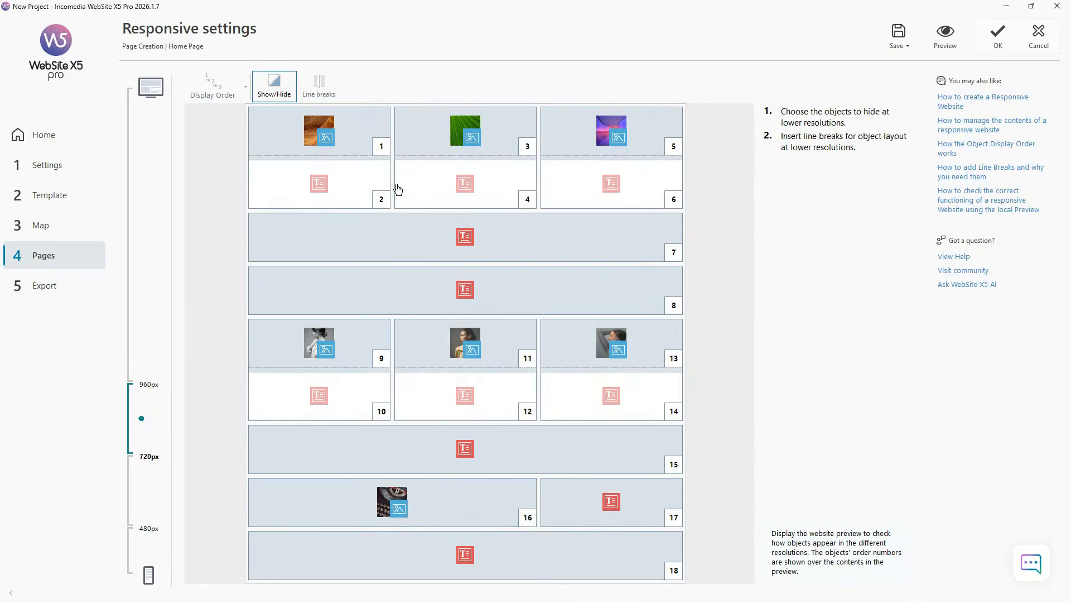
click(319, 85)
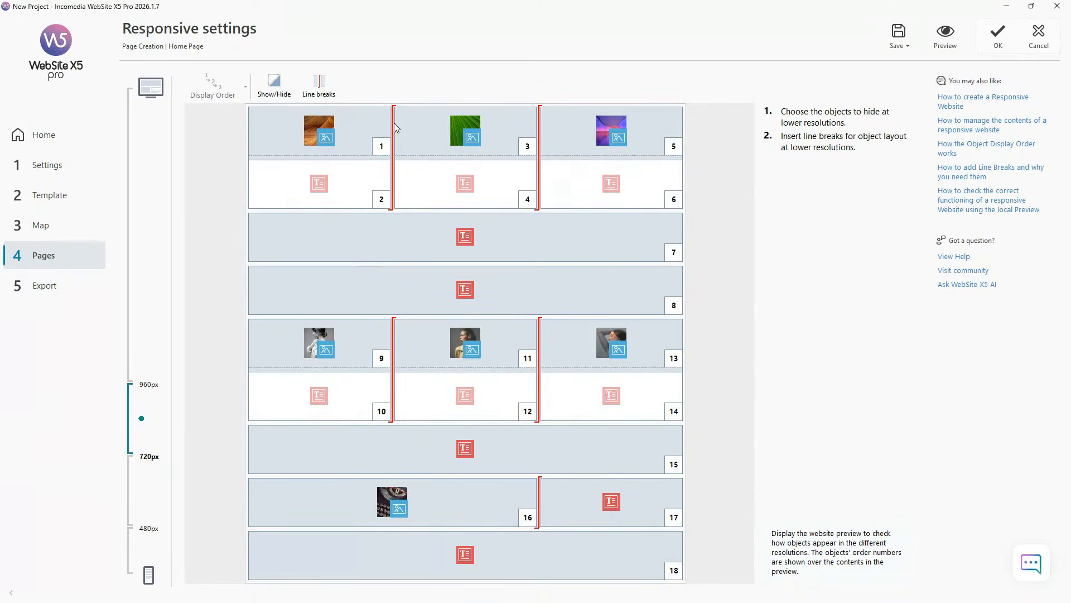
Enter Line breaks mode for the 960–720 px resolution, examine the breaks between the columns, and leave the mode
click(319, 85)
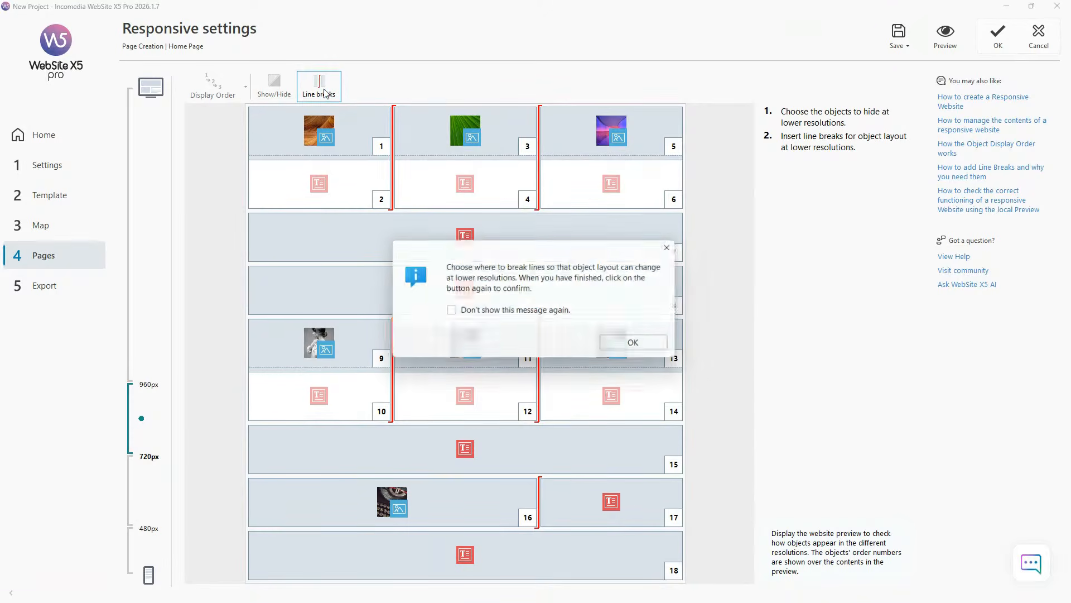
click(636, 342)
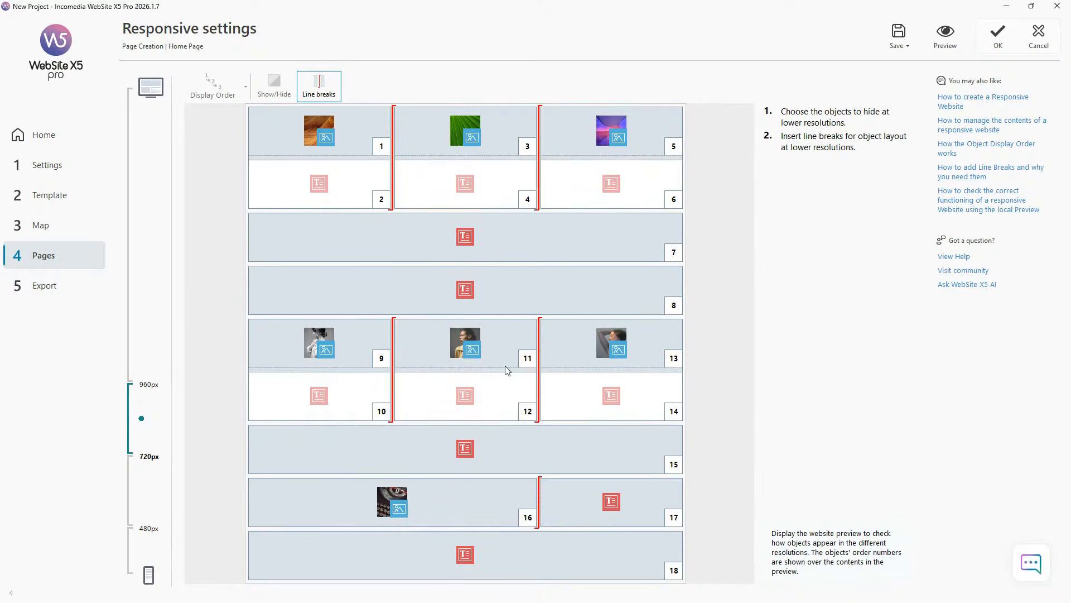
click(319, 85)
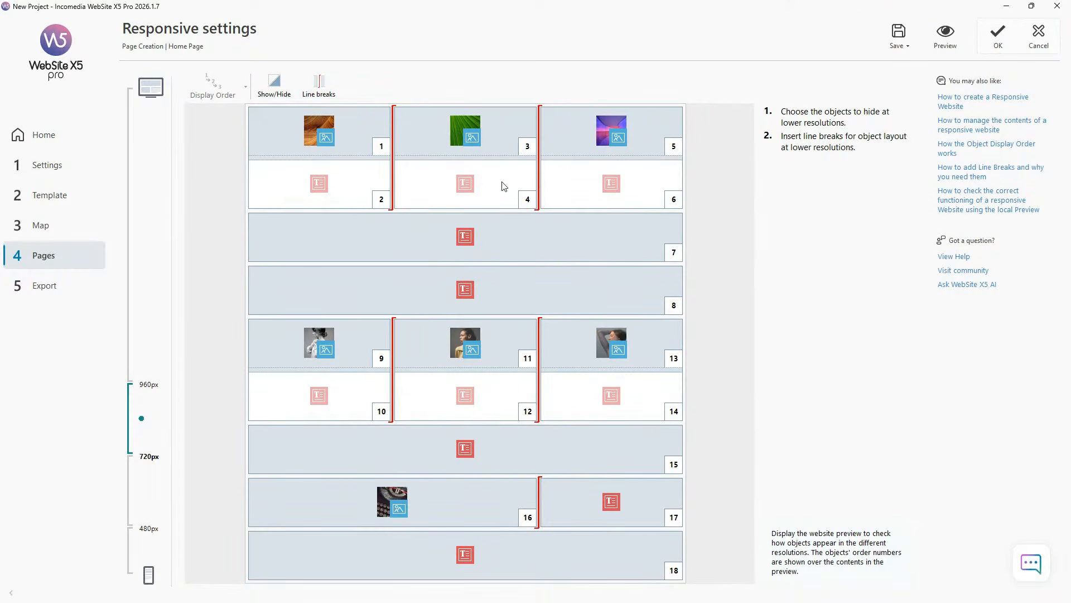
Return to the desktop layout and preview the page in the desktop, 959–720 px and 720–480 px viewports, examining how the columns stack
click(153, 233)
click(945, 37)
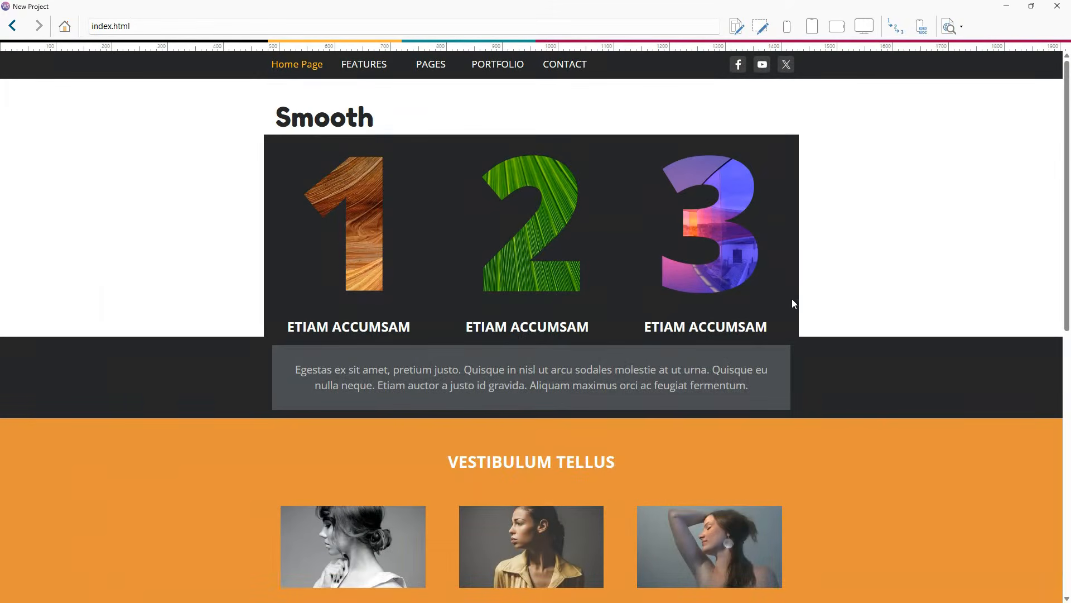
click(864, 26)
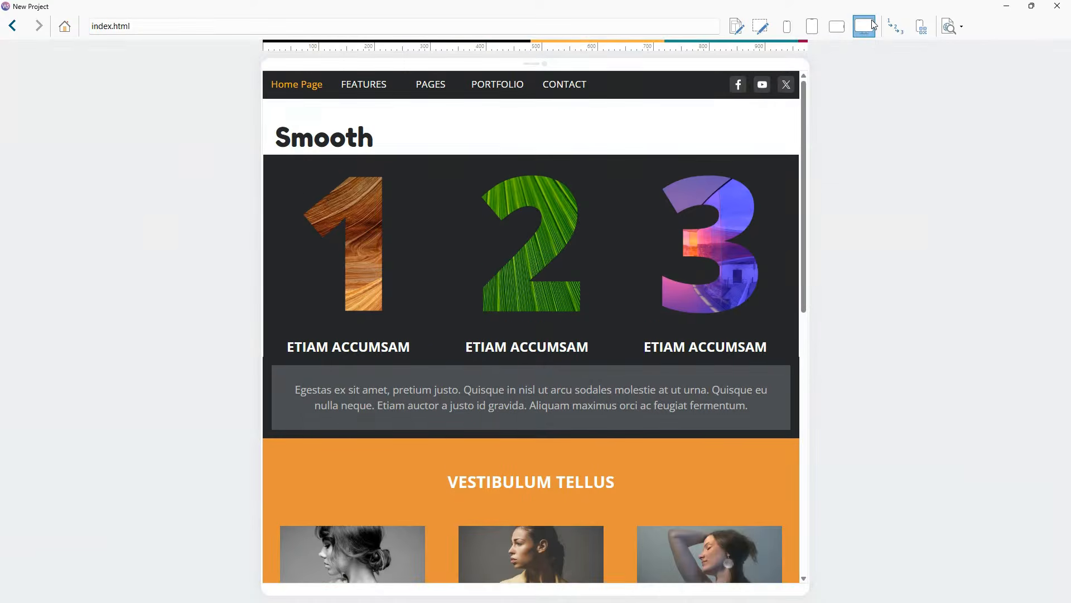
click(837, 26)
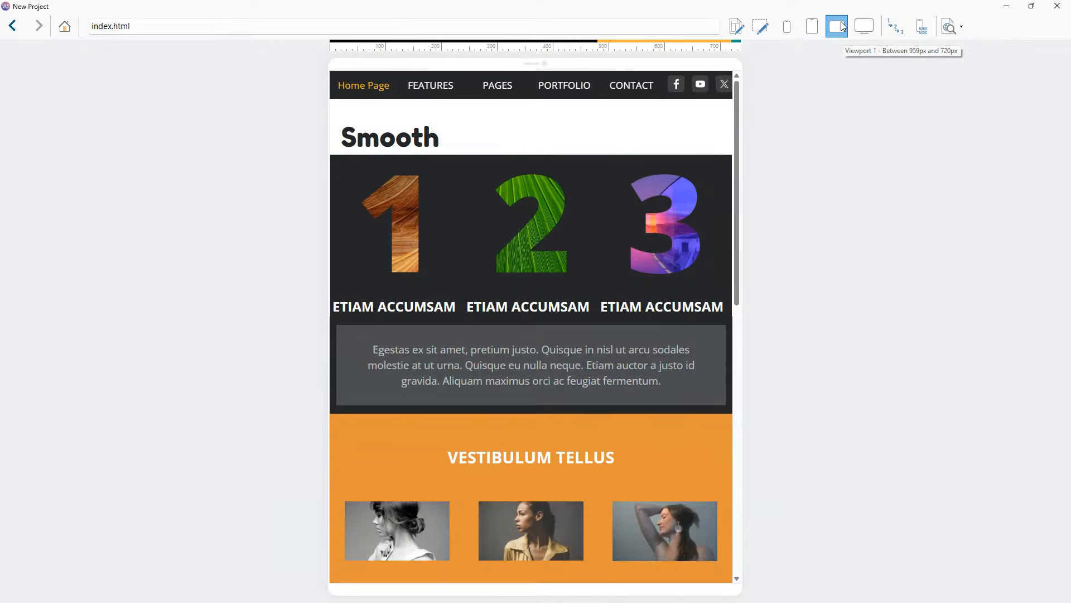
click(812, 27)
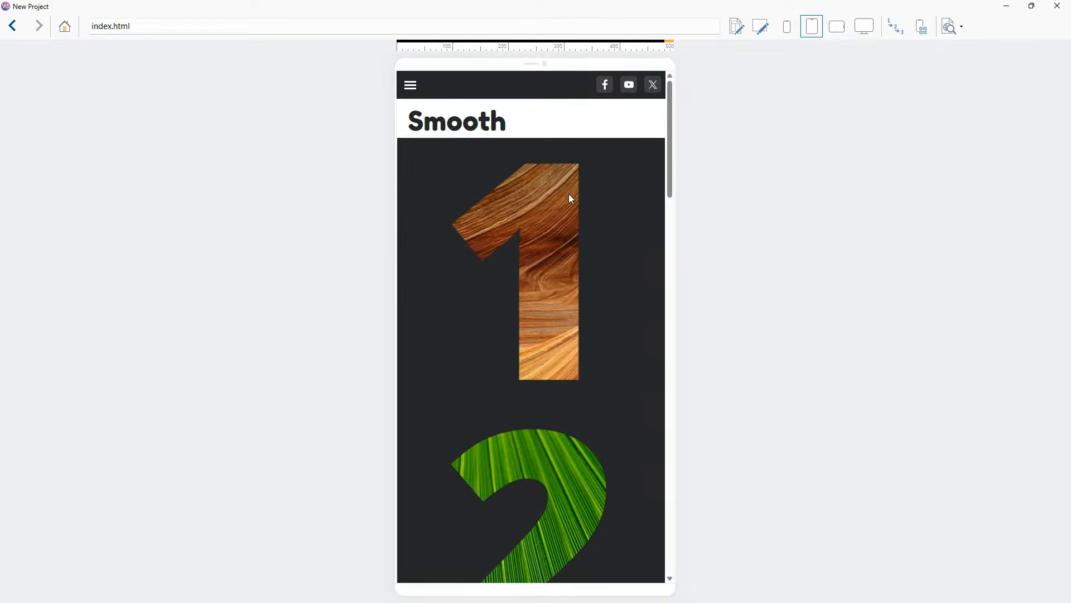
scroll(553, 193, down, 5)
scroll(555, 196, down, 10)
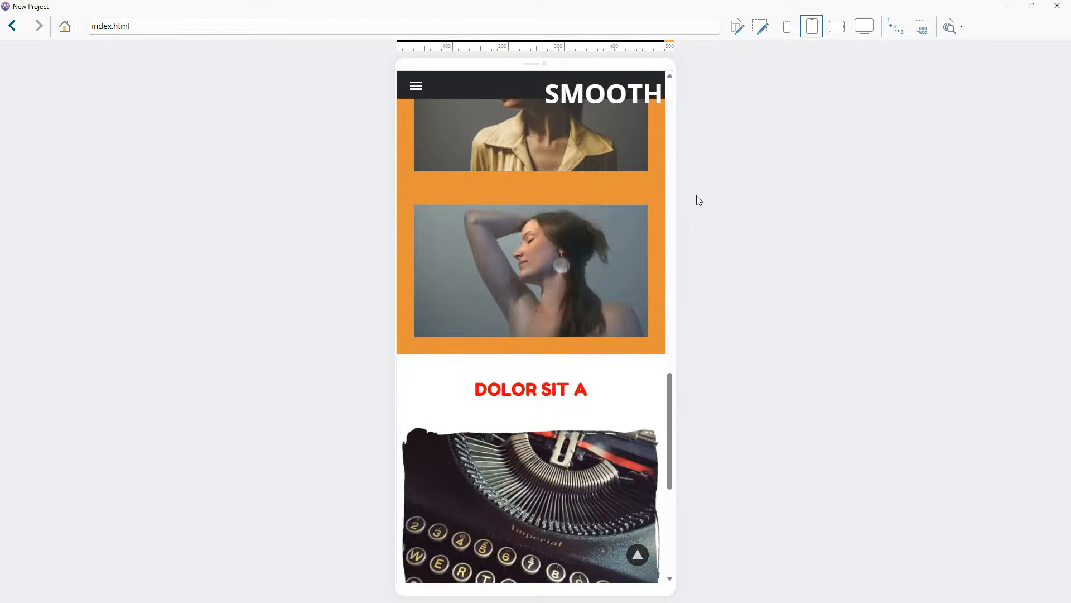
Compare the page preview in the 959–720 px and 720–480 px viewports, examining how the images and text blocks stack
click(837, 27)
scroll(684, 236, up, 8)
drag(368, 480, 658, 478)
click(812, 26)
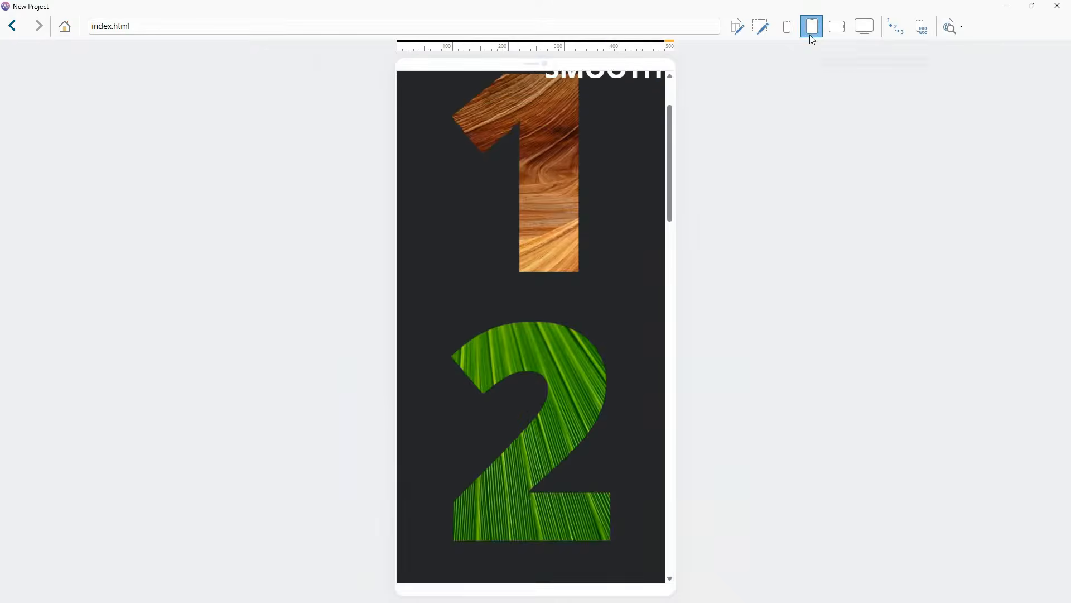
scroll(616, 202, down, 10)
click(616, 243)
scroll(581, 261, down, 5)
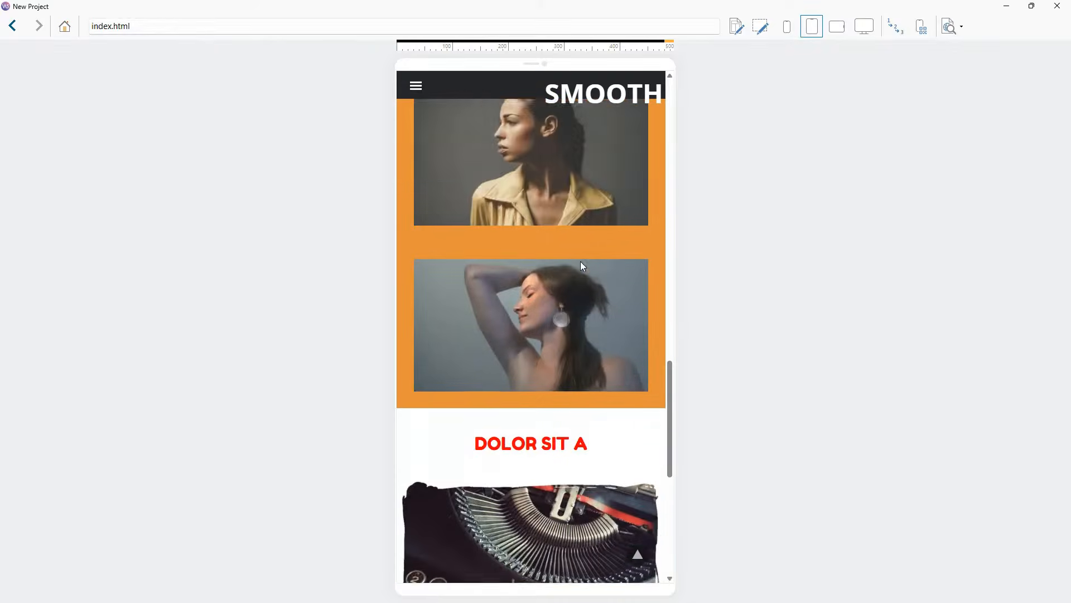
scroll(507, 302, up, 3)
scroll(535, 301, up, 10)
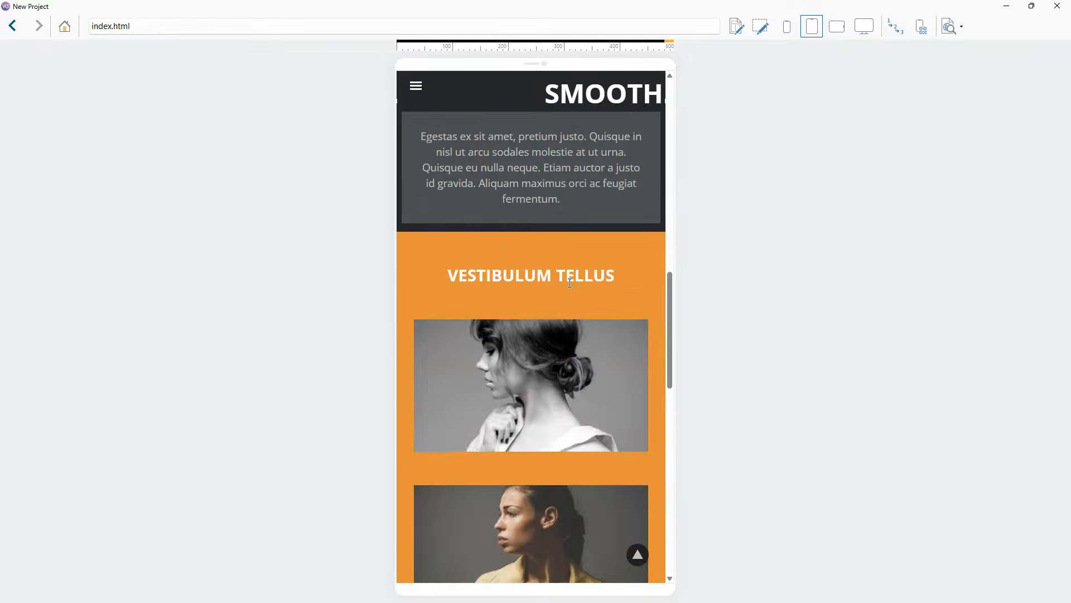
Return the preview to the desktop viewport, close it, and leave the responsive settings without saving
click(864, 26)
scroll(529, 220, up, 10)
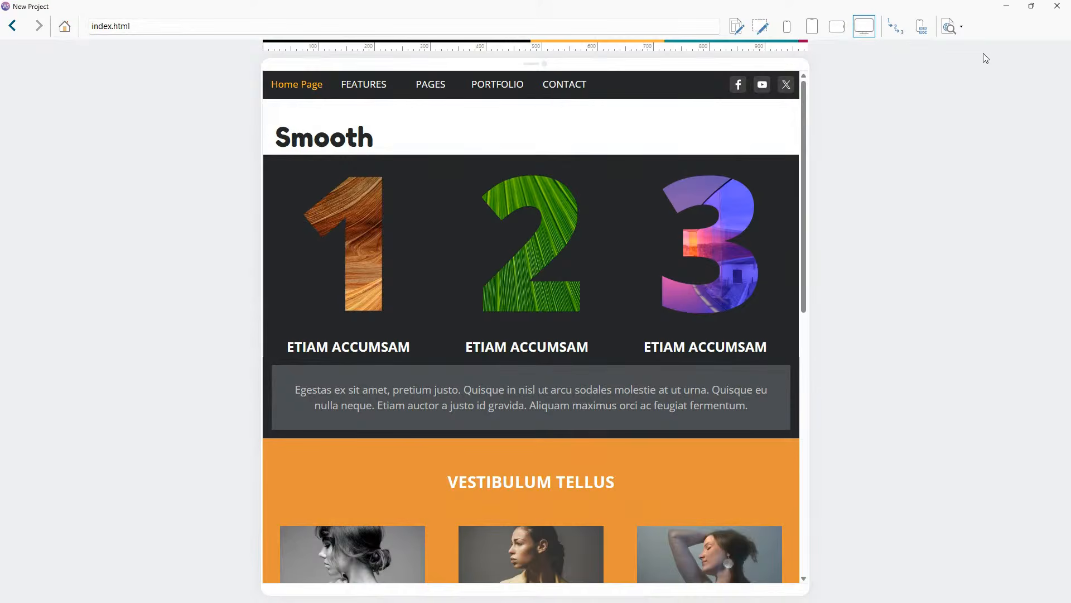
click(1057, 6)
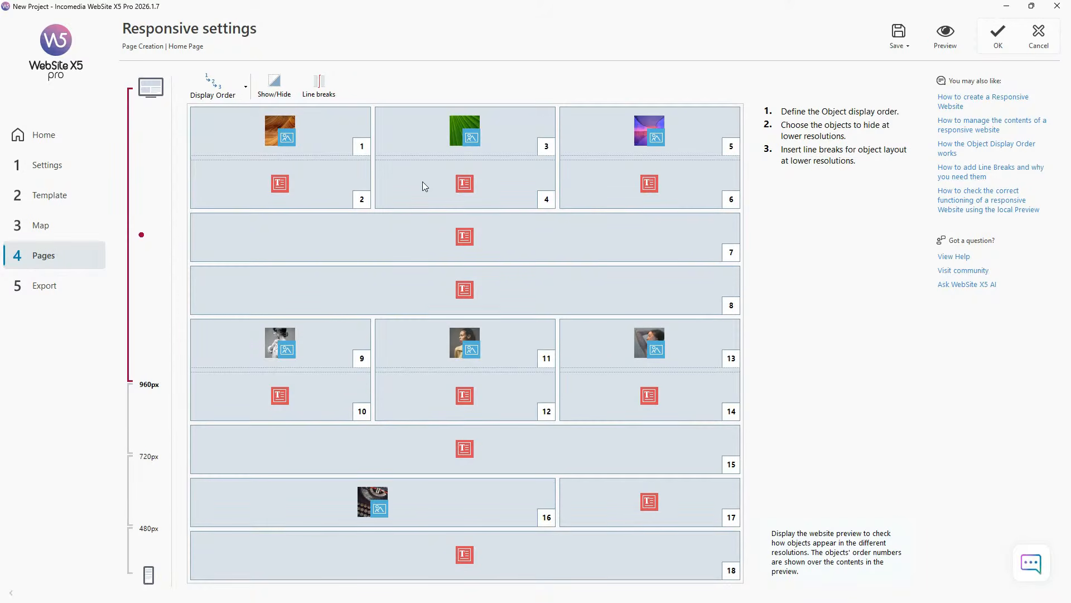
click(1033, 46)
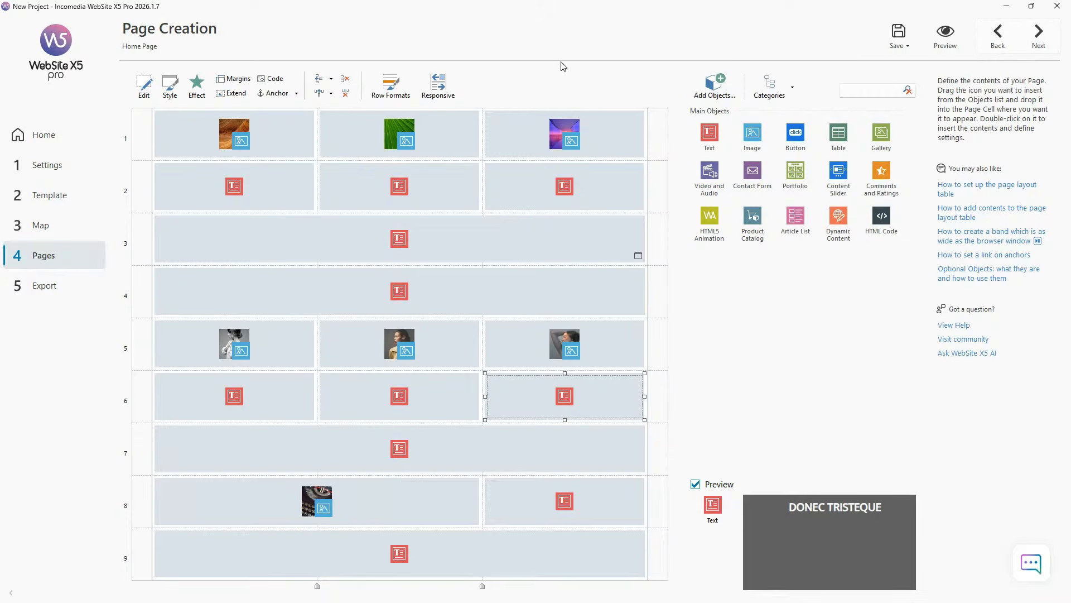
Preview the Home Page, examine its individual objects with object editing mode enabled, and close the preview after turning the mode off
click(950, 46)
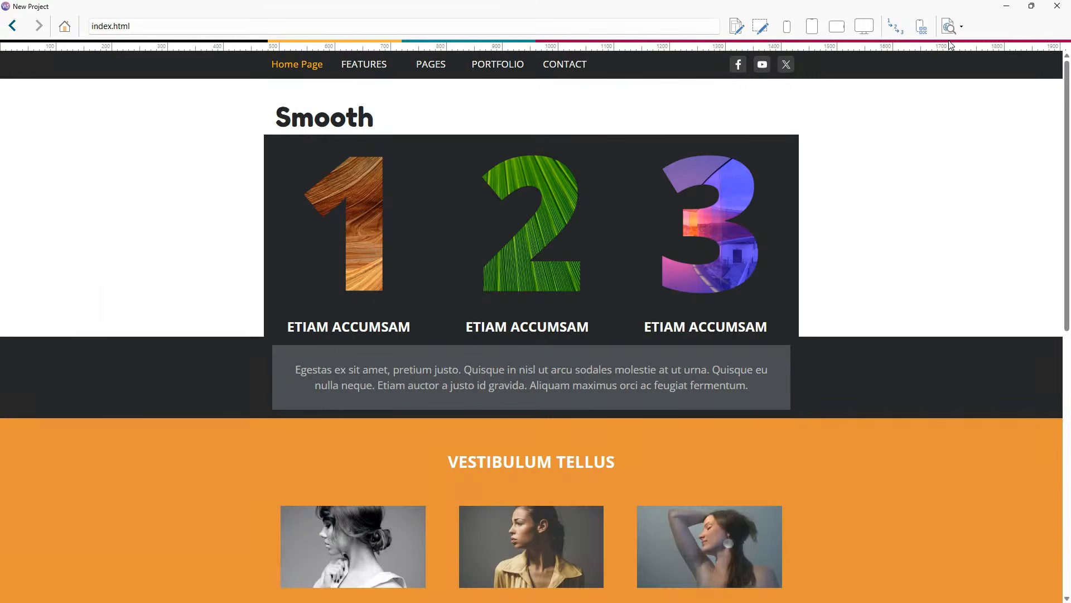
click(761, 29)
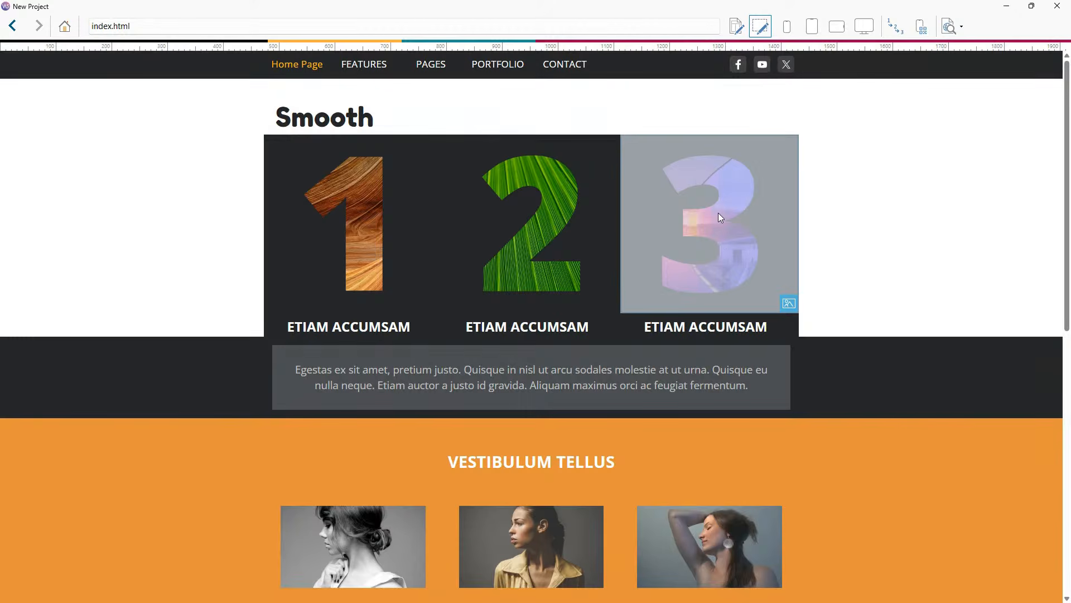
scroll(716, 186, down, 2)
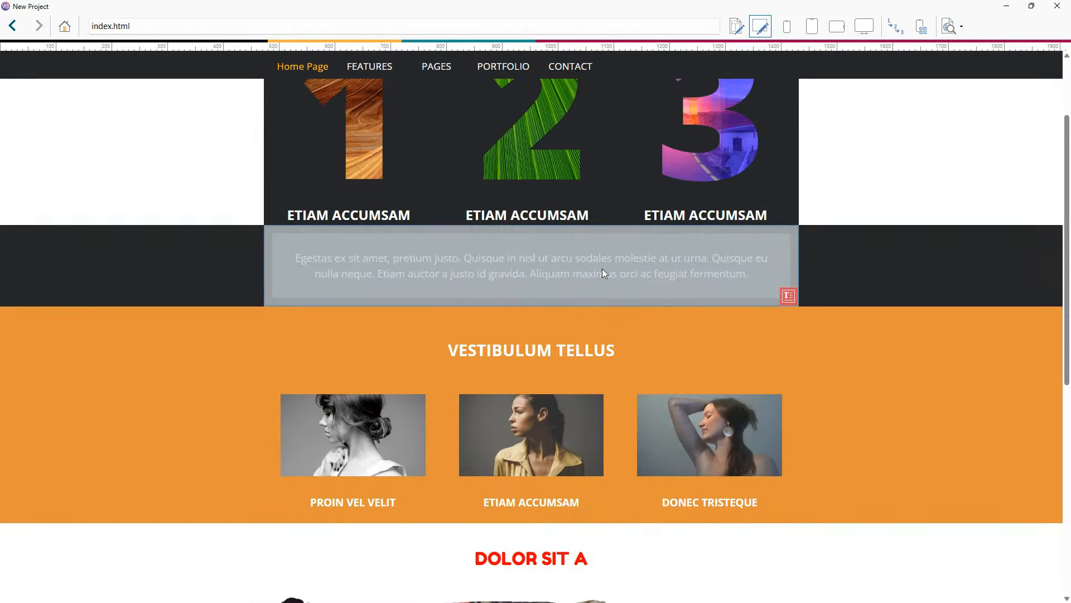
scroll(602, 269, down, 2)
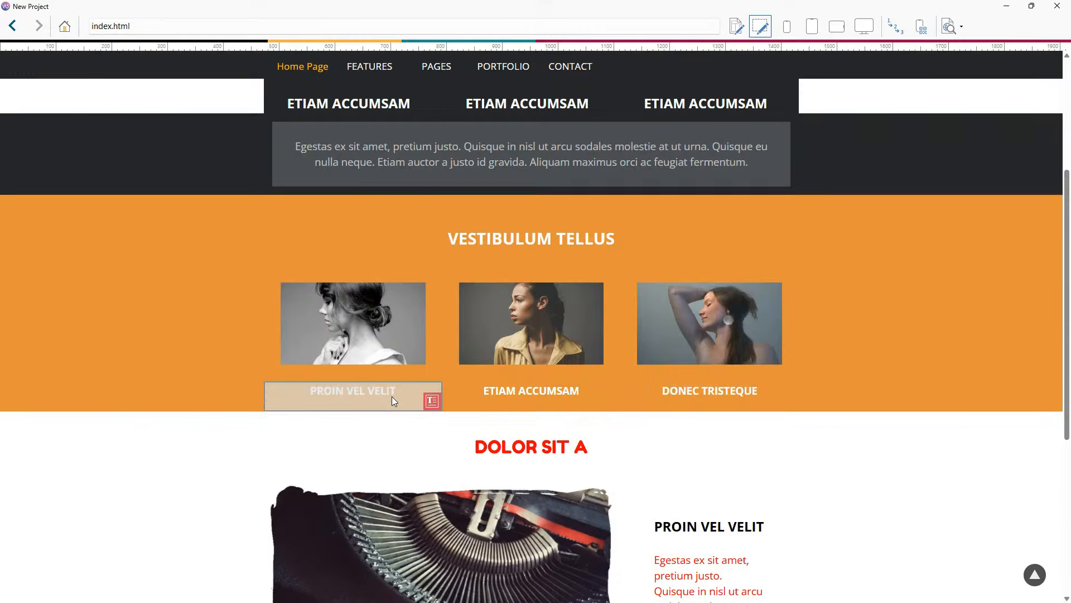
scroll(528, 322, down, 3)
scroll(509, 346, down, 1)
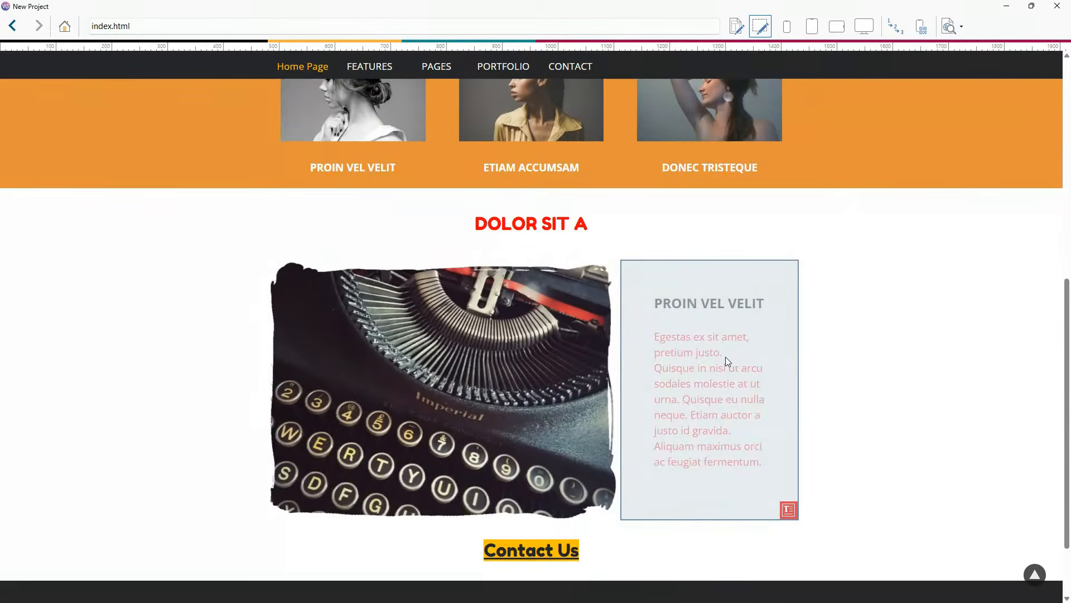
scroll(484, 432, down, 1)
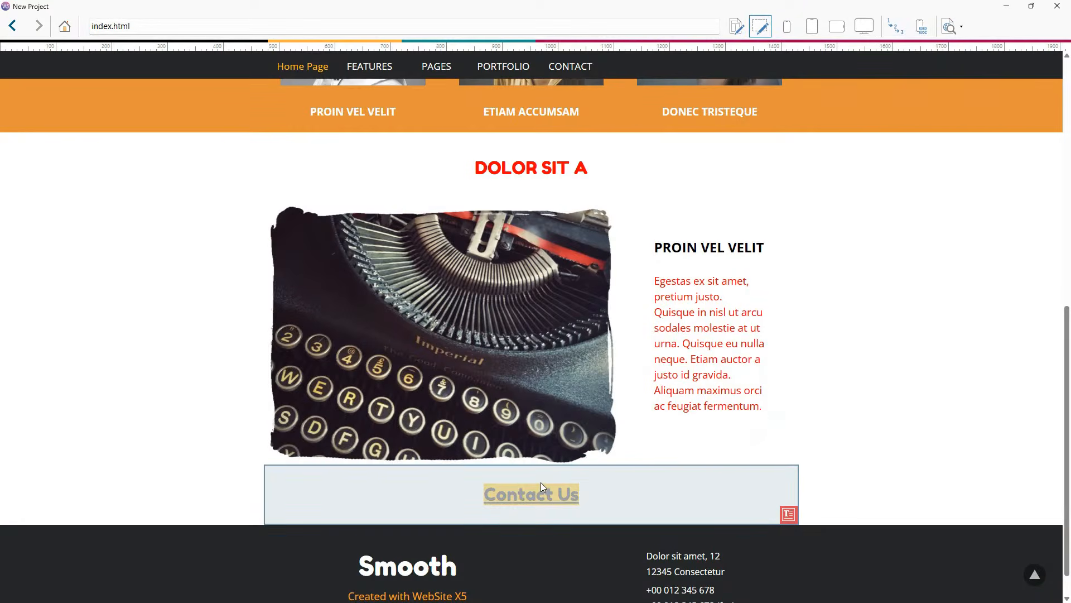
scroll(527, 473, up, 4)
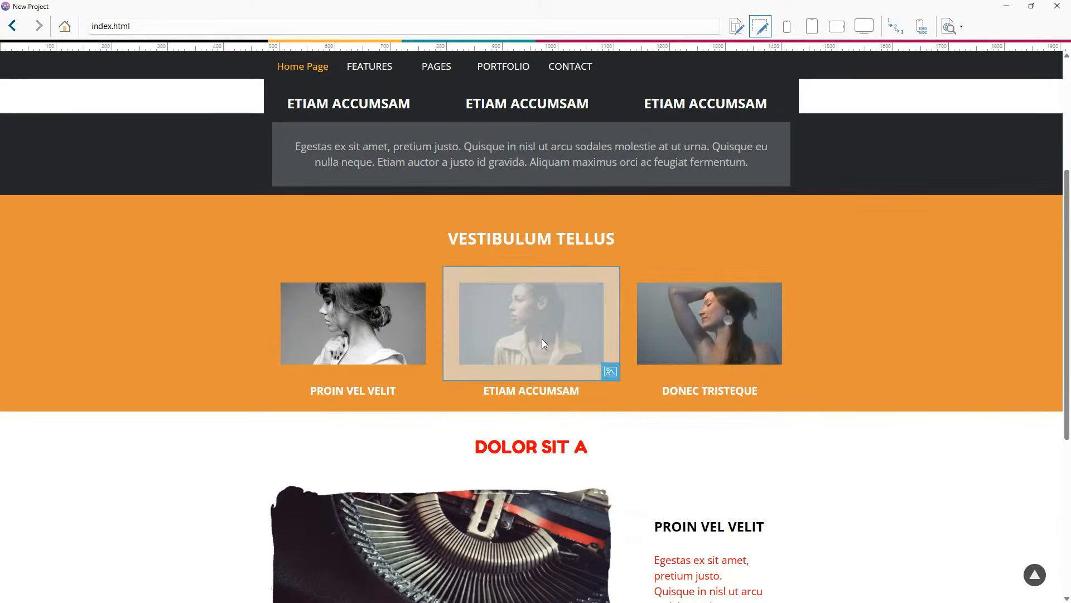
scroll(536, 348, up, 1)
scroll(584, 261, up, 2)
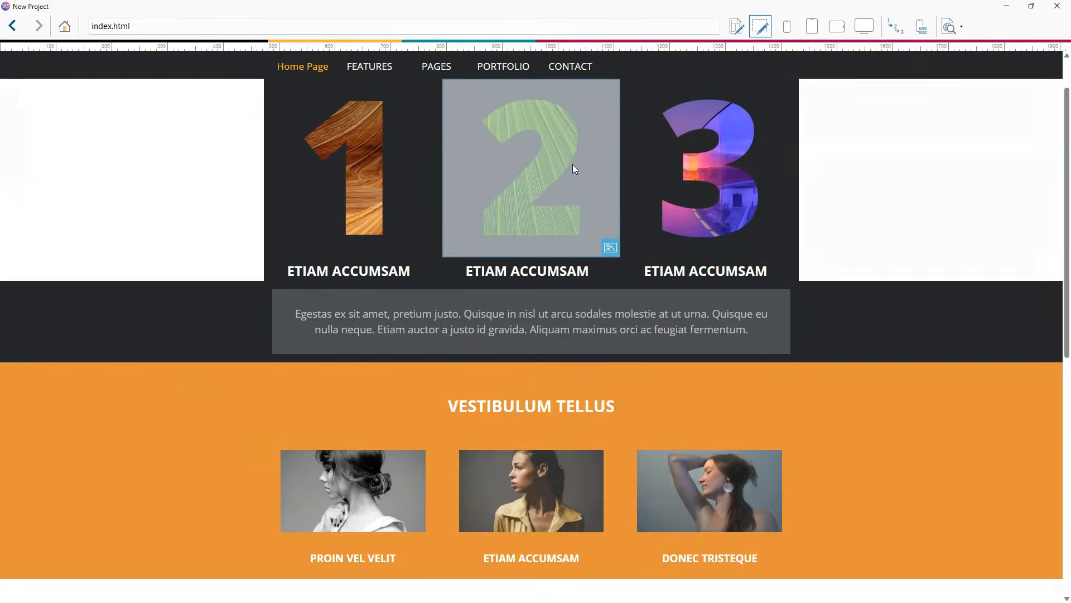
click(761, 26)
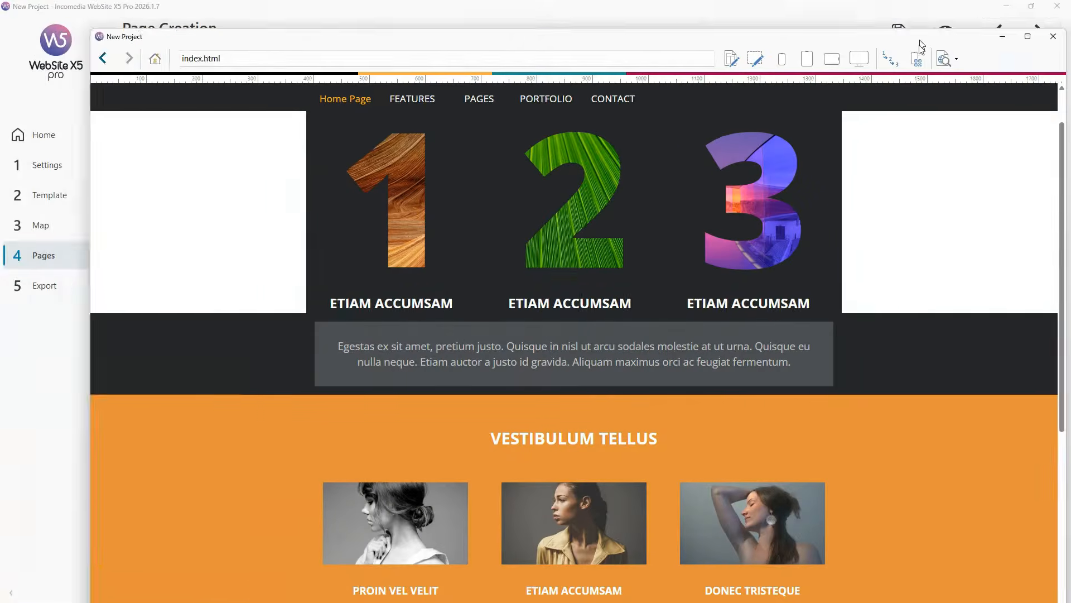
click(1058, 6)
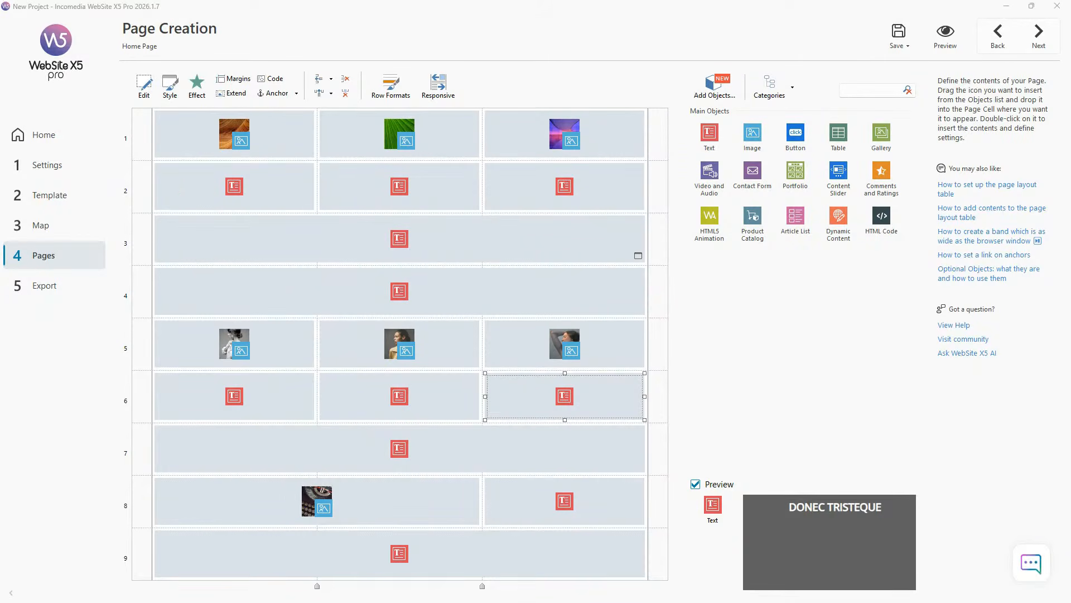
Open the Image Object settings of the green number 2 in row 1 and leave them without changes
double_click(423, 134)
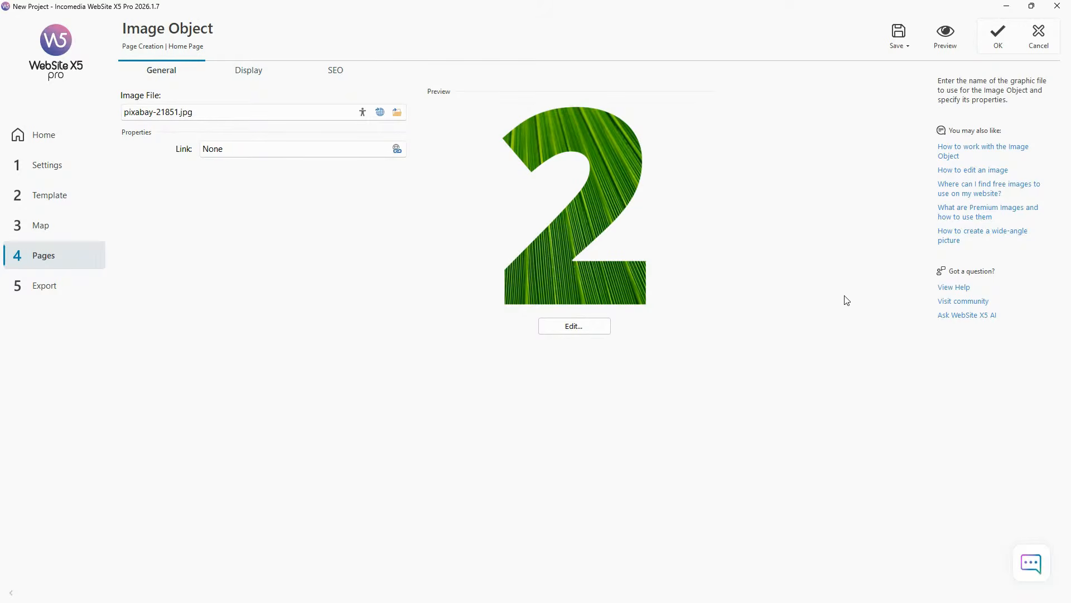
click(1041, 34)
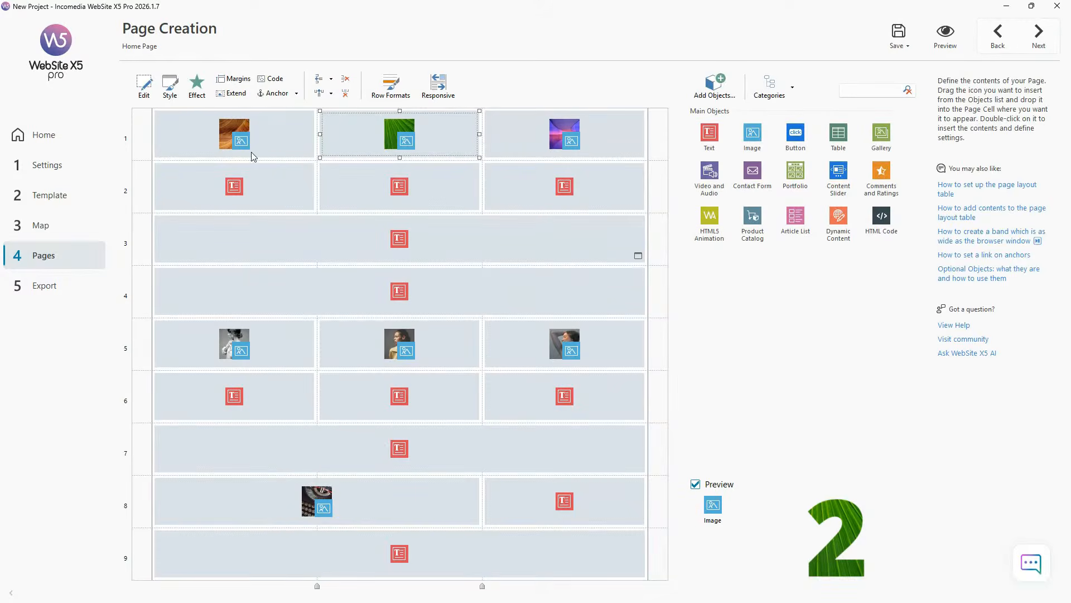
Review the options offered in the Template Settings and the Website Settings
click(77, 199)
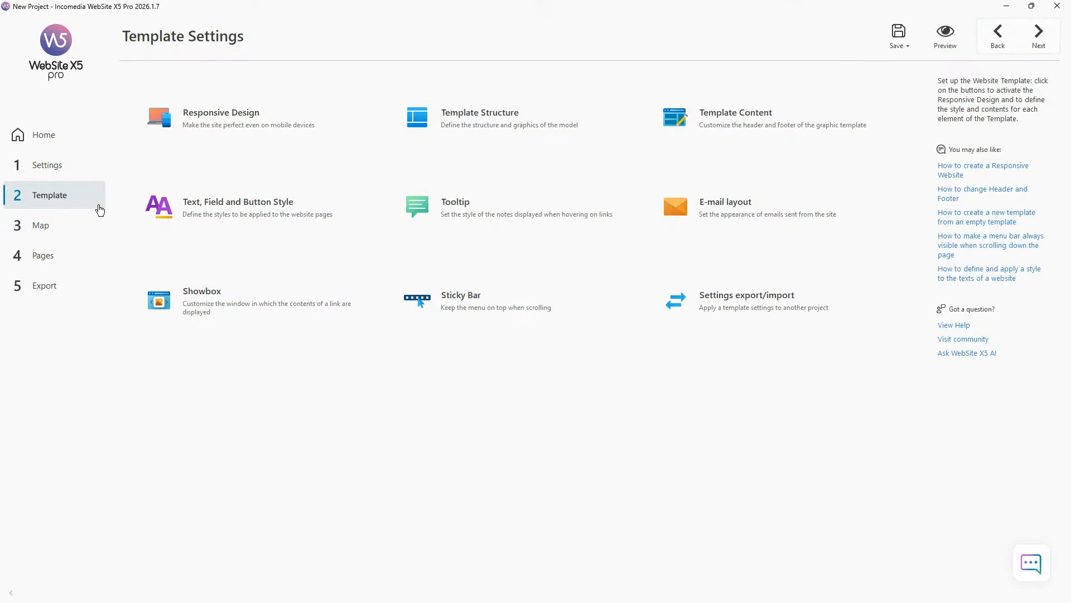
click(80, 169)
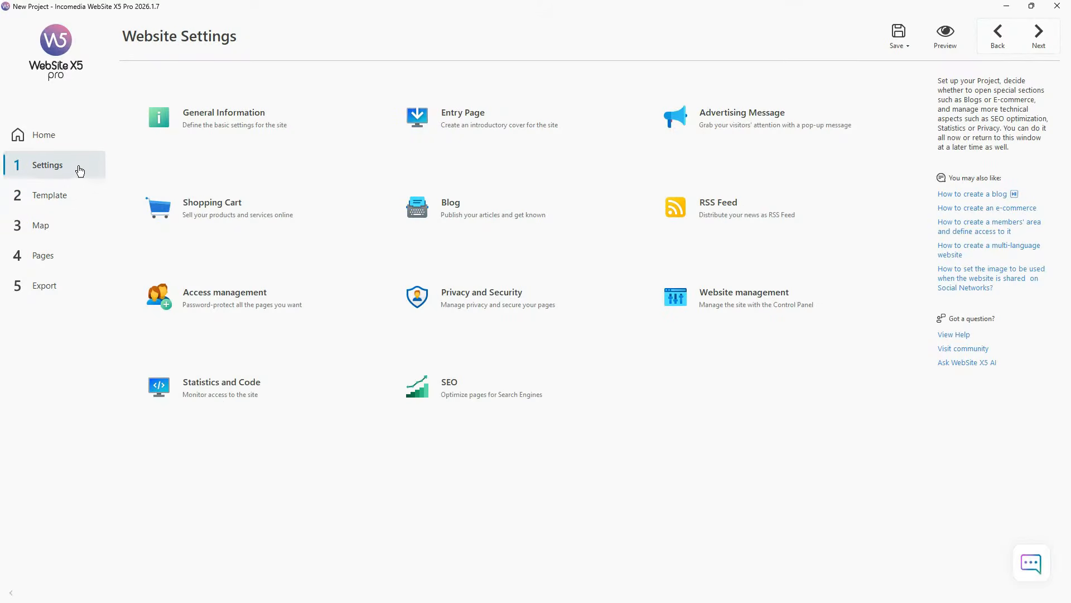
click(66, 199)
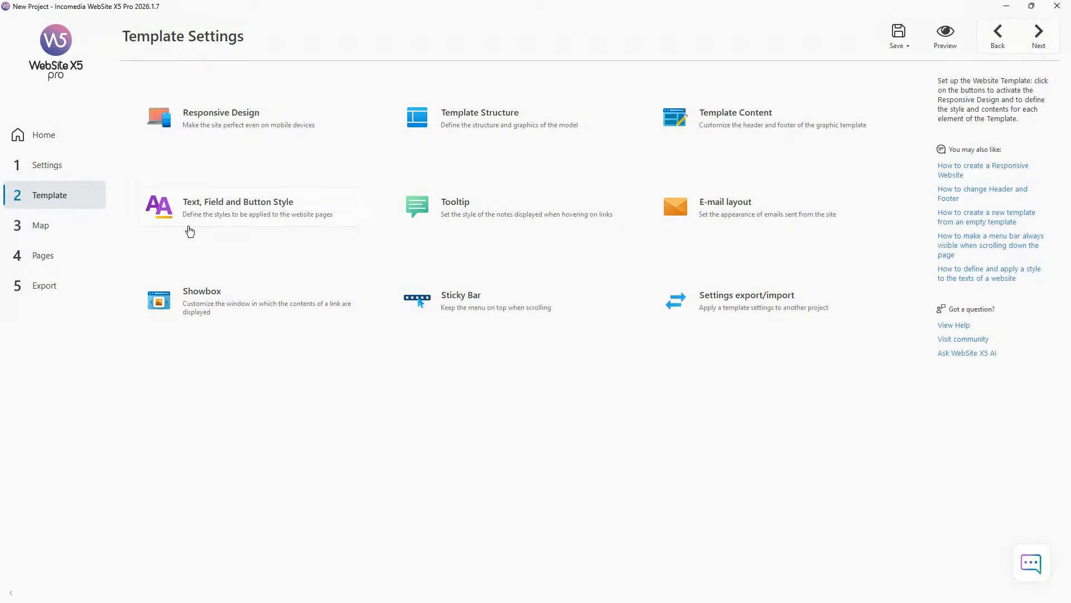
Open the Home Page's Row Formats, merge rows 7 and 8 into one band, and separate them again
click(72, 255)
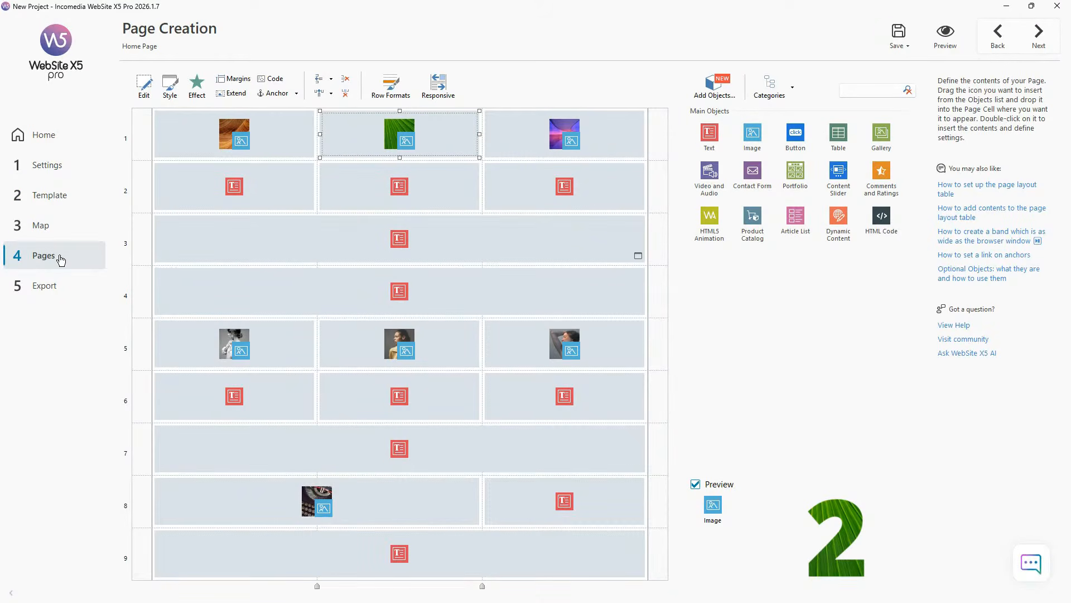
click(393, 85)
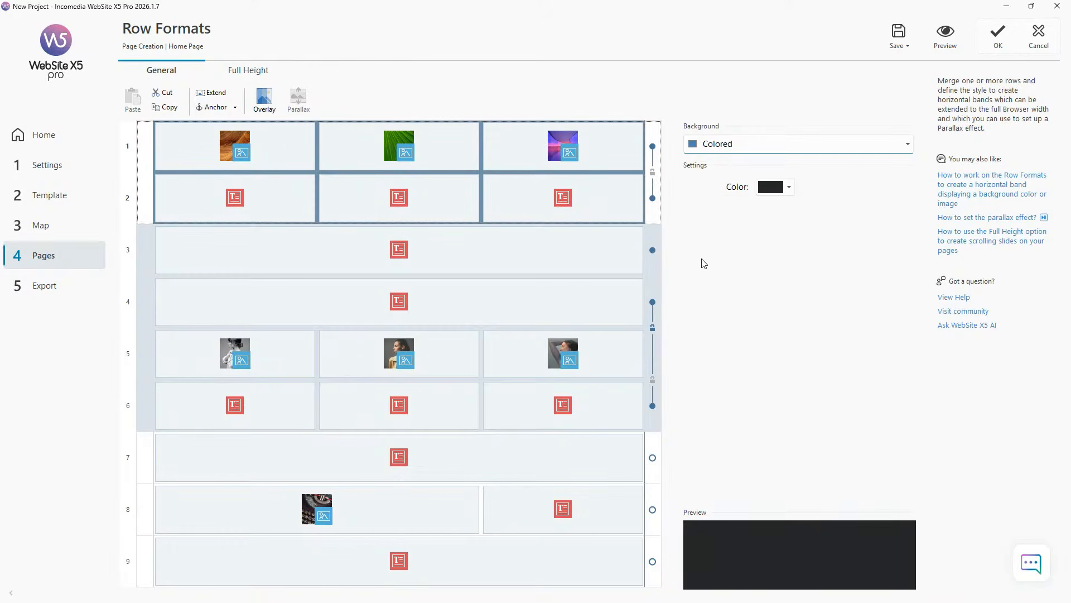
click(652, 484)
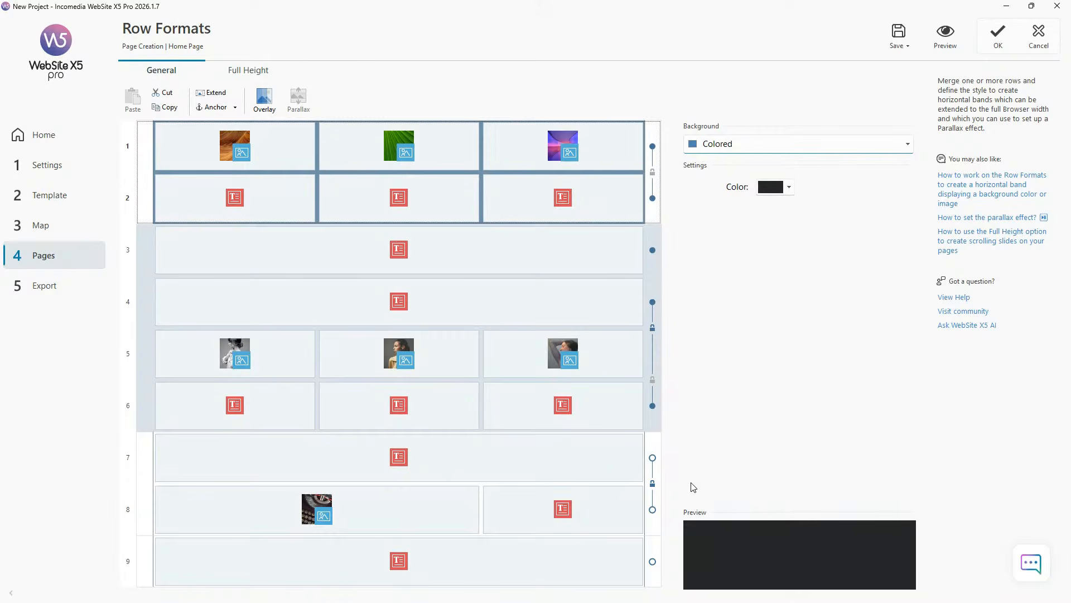
click(652, 483)
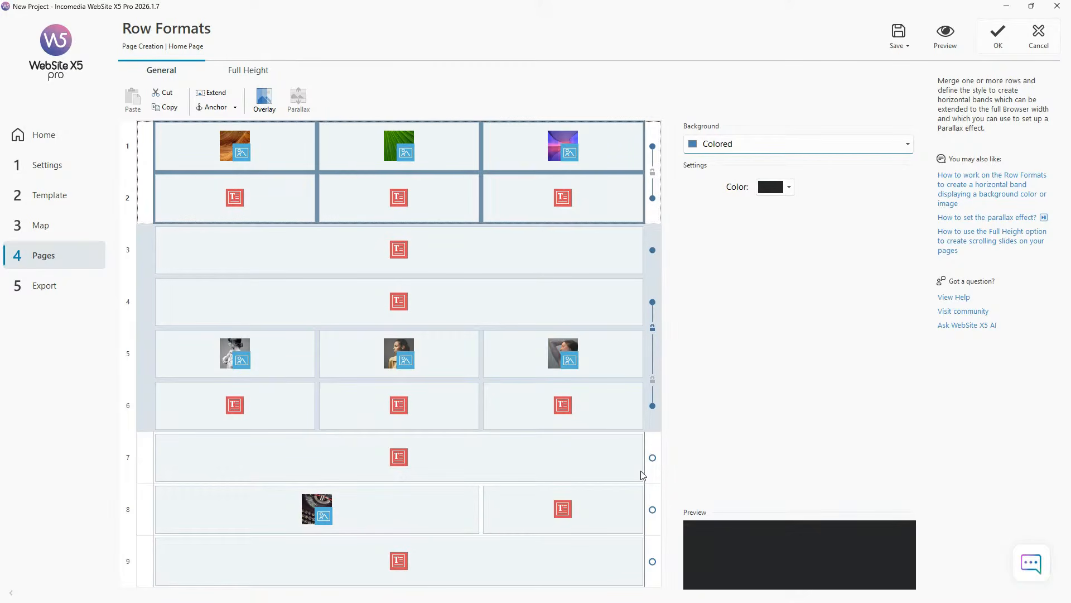
click(653, 327)
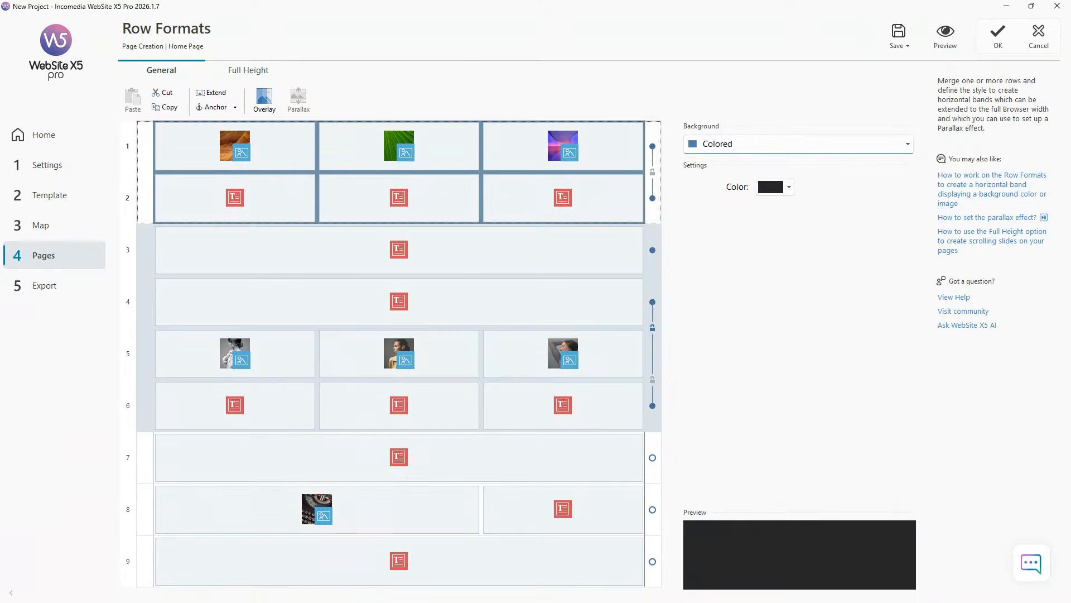